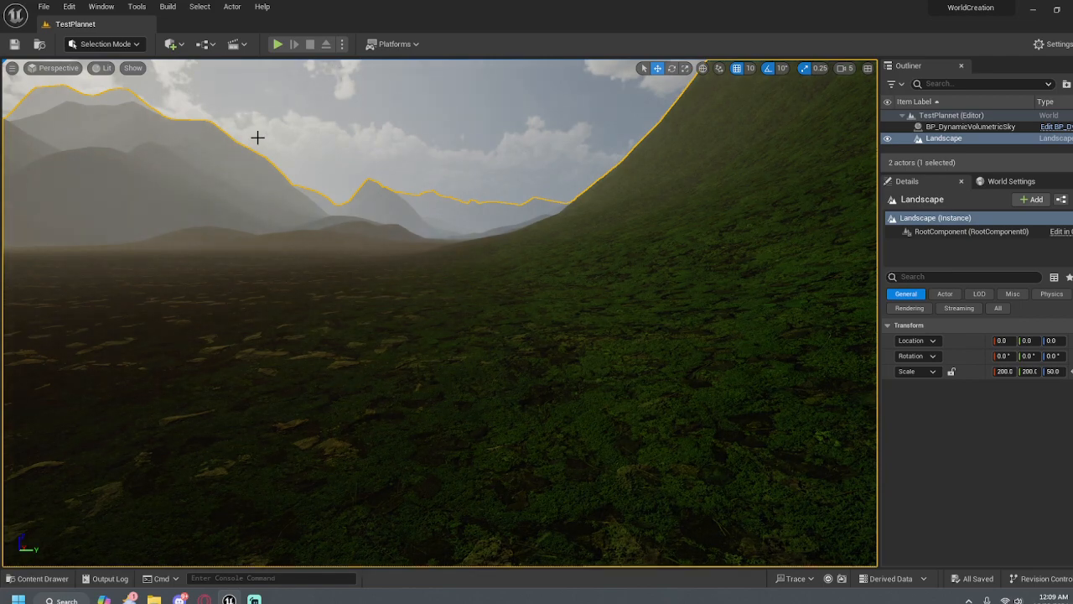
Examine the textured landscape's ground, mountains and the dynamic volumetric sky from several viewpoints
left_click(440, 134)
right_click_drag(439, 313, 336, 273)
right_click_drag(419, 148, 457, 113)
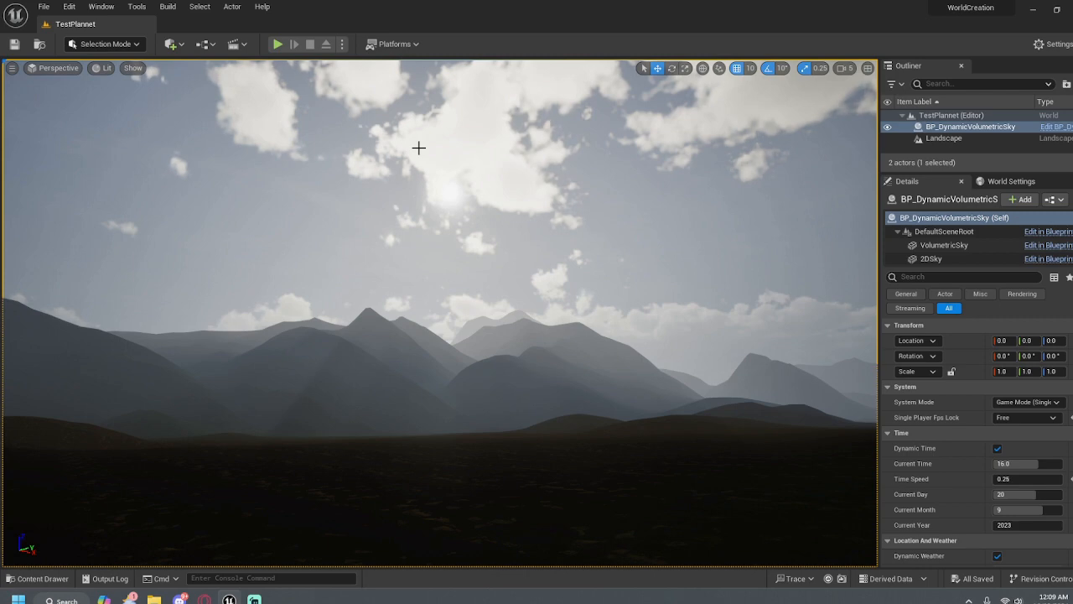
right_click_drag(418, 147, 536, 109)
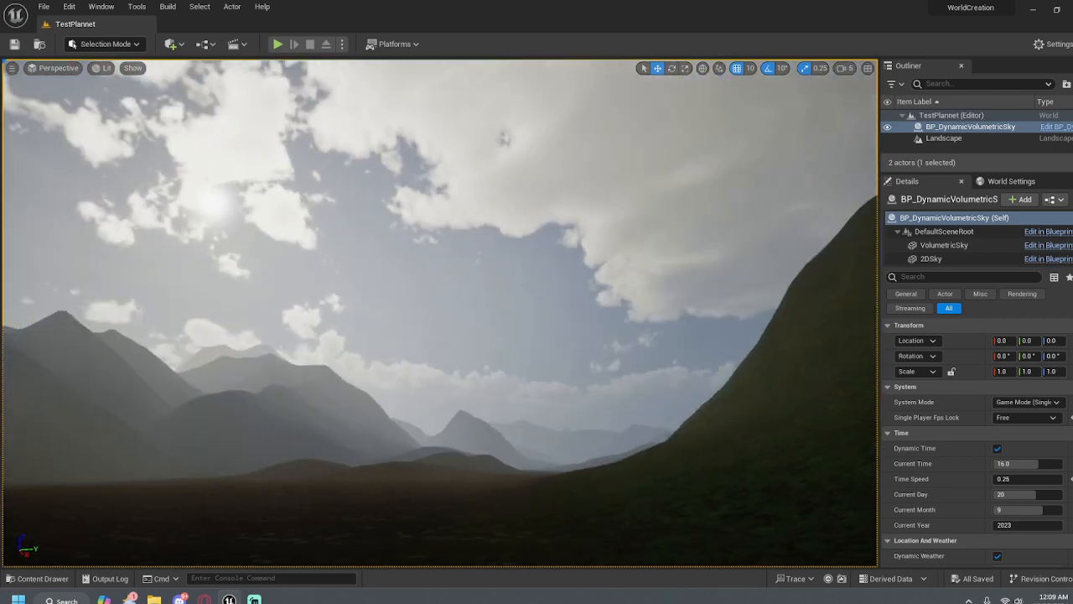
right_click_drag(487, 302, 243, 361)
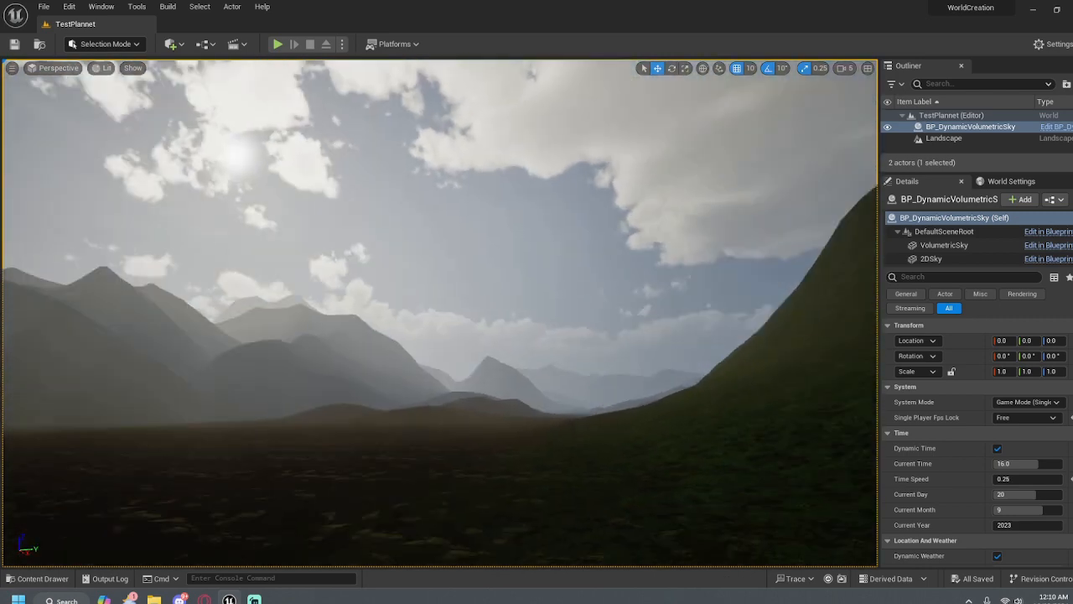
right_click_drag(530, 313, 350, 257)
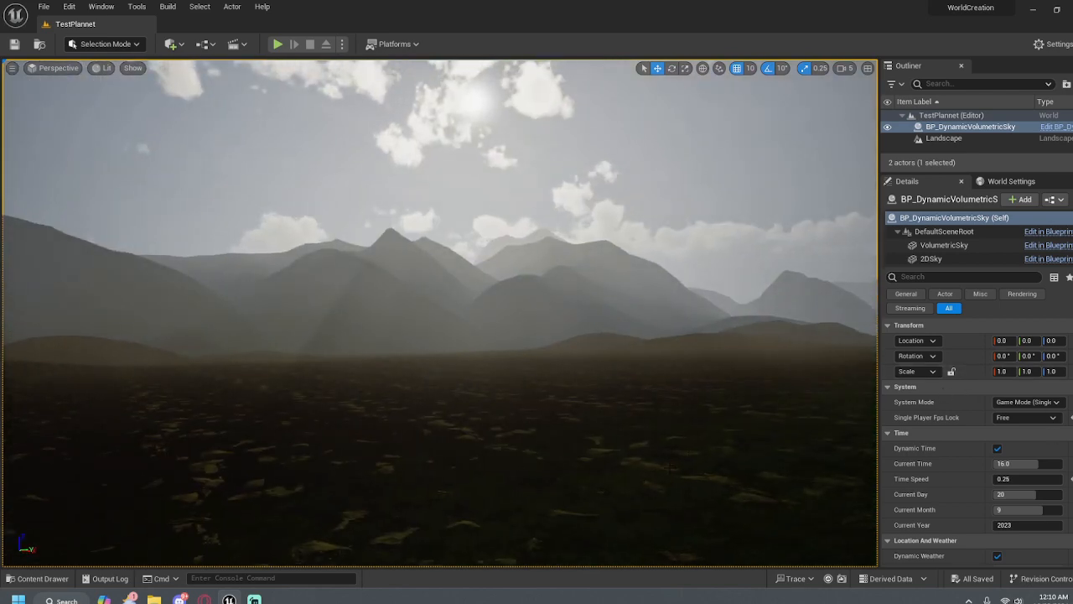
right_click_drag(571, 229, 586, 258)
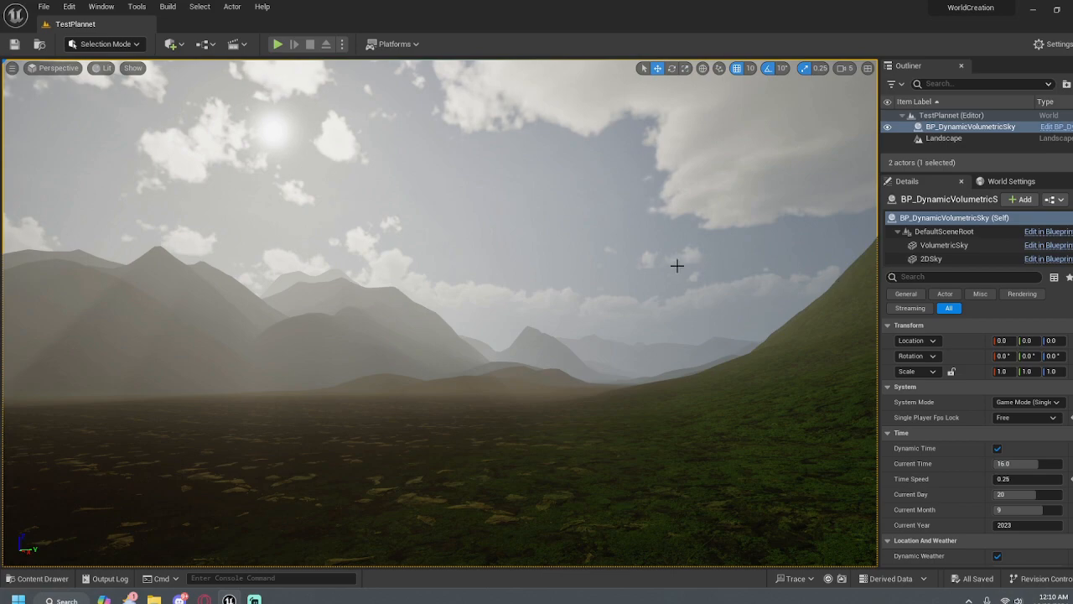
right_click_drag(678, 266, 562, 277)
right_click_drag(374, 282, 453, 244)
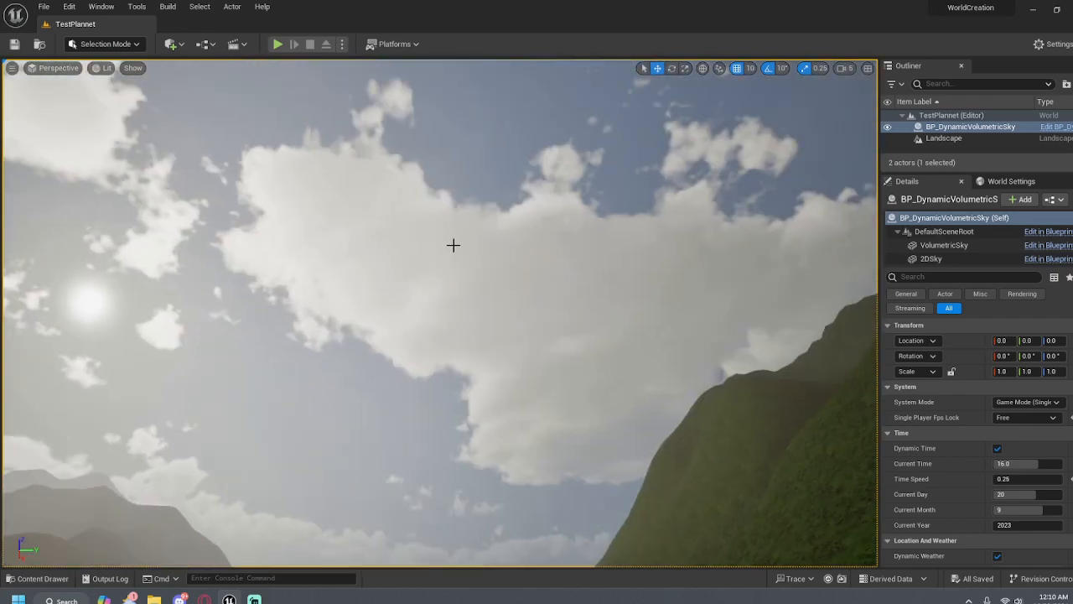
right_click_drag(534, 340, 541, 403)
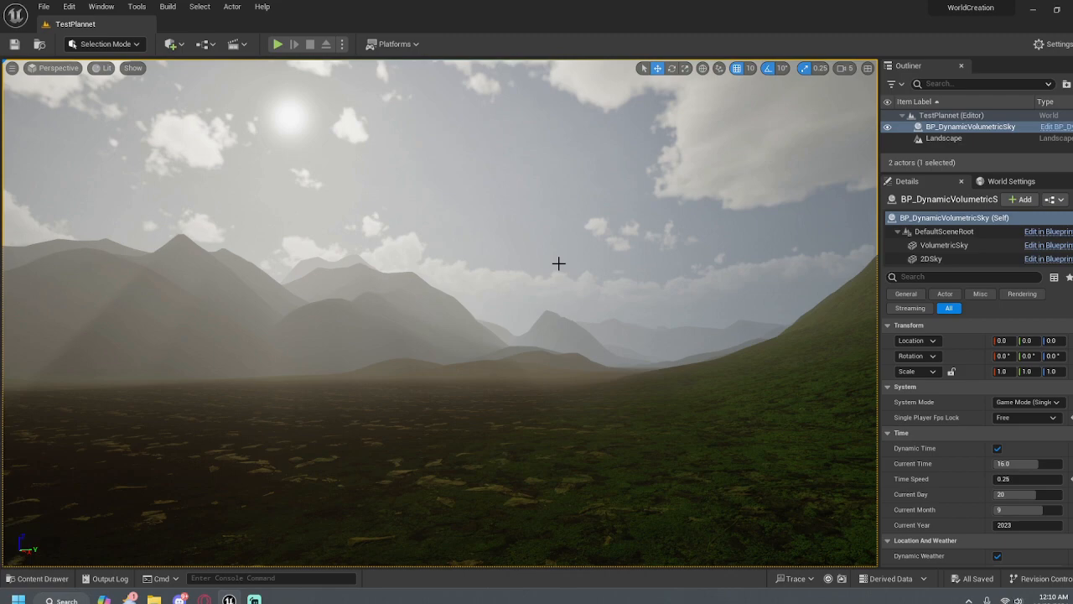
right_click_drag(479, 259, 493, 286)
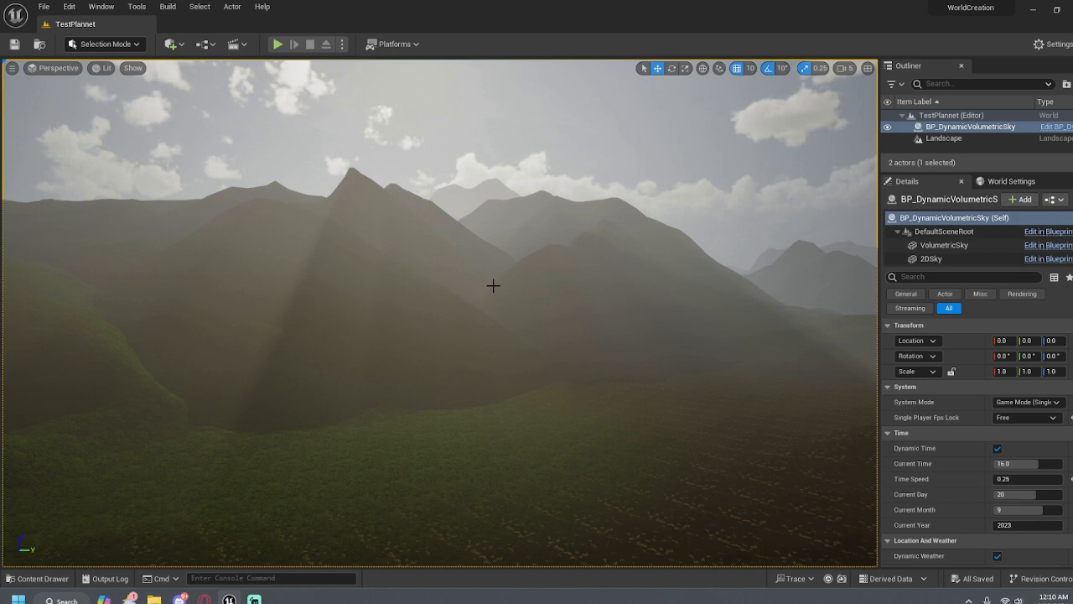
right_click_drag(455, 368, 863, 415)
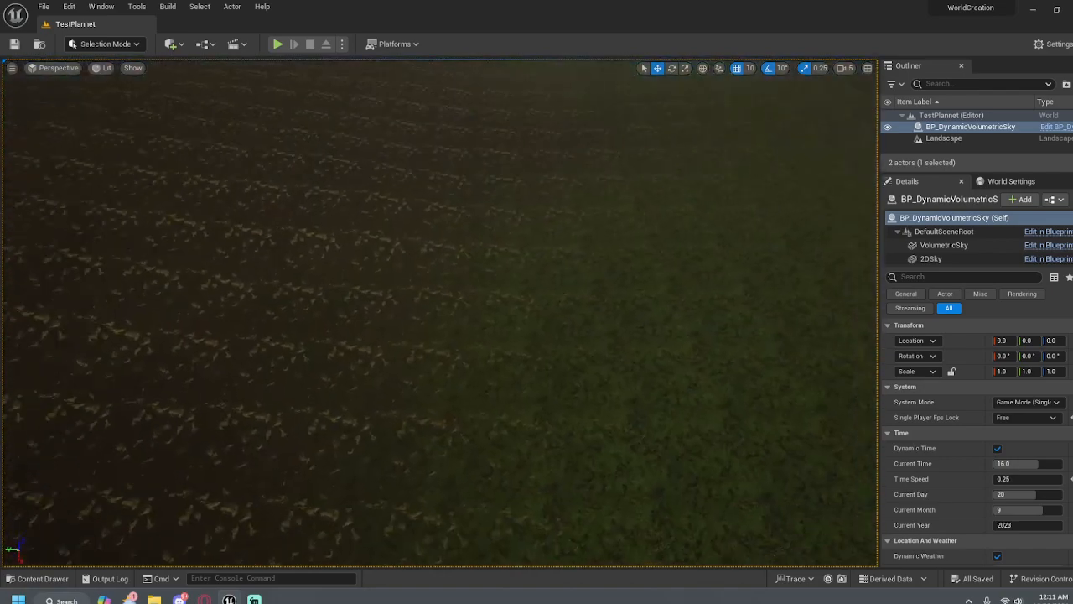
scroll(440, 313, "down", 3)
right_click_drag(440, 313, 419, 235)
right_click_drag(503, 554, 514, 416)
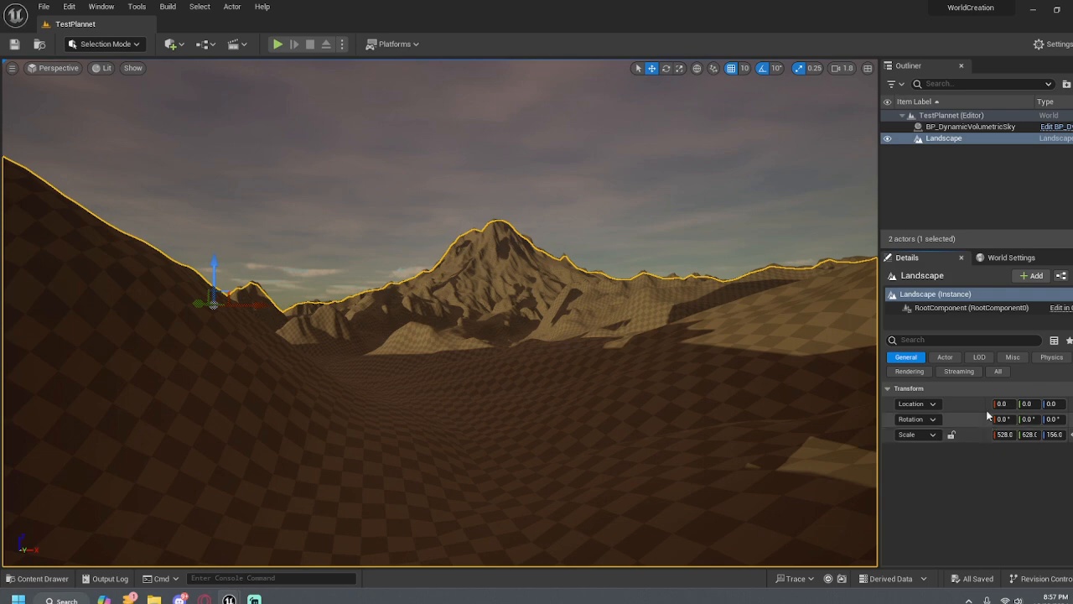
Look over the untextured checkered landscape and its mountains
left_click(396, 229)
mouse_move(545, 194)
right_mouse_down()
mouse_move(539, 122)
mouse_move(537, 177)
mouse_move(587, 181)
mouse_move(520, 180)
mouse_move(516, 143)
mouse_move(514, 172)
mouse_move(436, 226)
mouse_move(696, 126)
mouse_move(537, 176)
mouse_move(369, 209)
mouse_move(335, 197)
mouse_move(537, 155)
mouse_move(545, 104)
mouse_move(532, 180)
mouse_move(578, 311)
mouse_move(553, 168)
mouse_move(528, 169)
mouse_move(453, 117)
mouse_move(277, 119)
mouse_move(545, 190)
right_mouse_up()
scroll(513, 172, "up", 1)
key("w")
key("w")
scroll(532, 181, "up", 1)
scroll(532, 181, "down", 1)
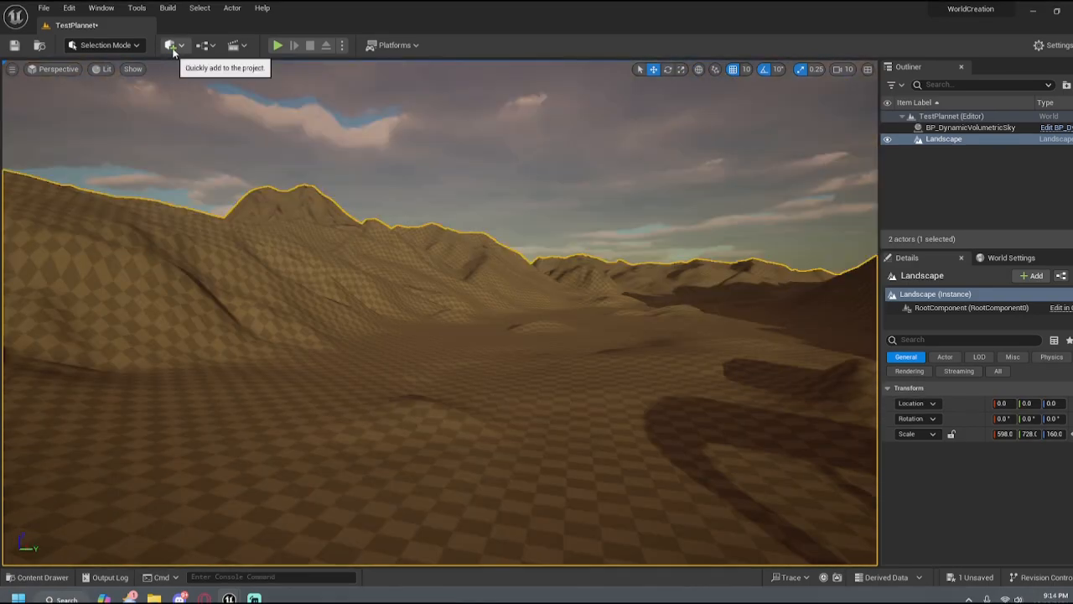
Open Quixel Bridge, browse the Natural environment category and the Collections overview, and minimize the asset browser
left_click(172, 46)
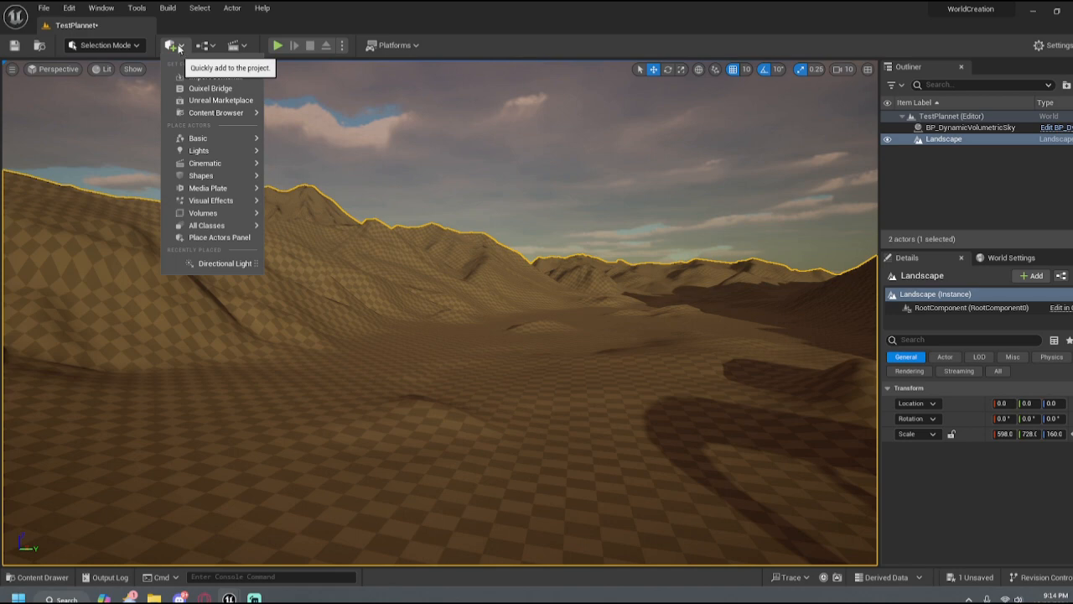
left_click(217, 89)
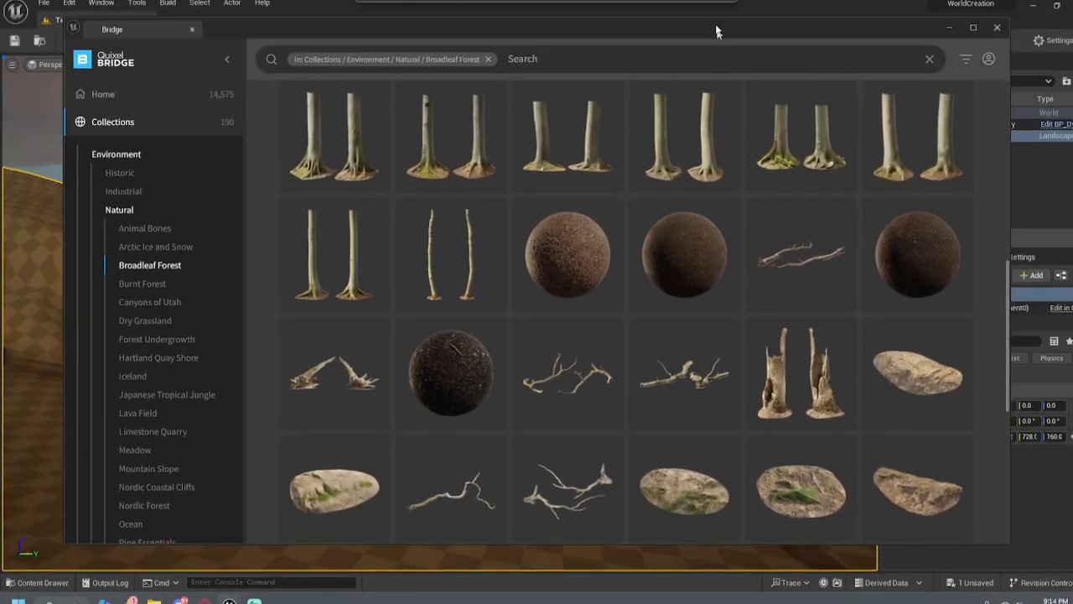
left_click_drag(717, 32, 700, 31)
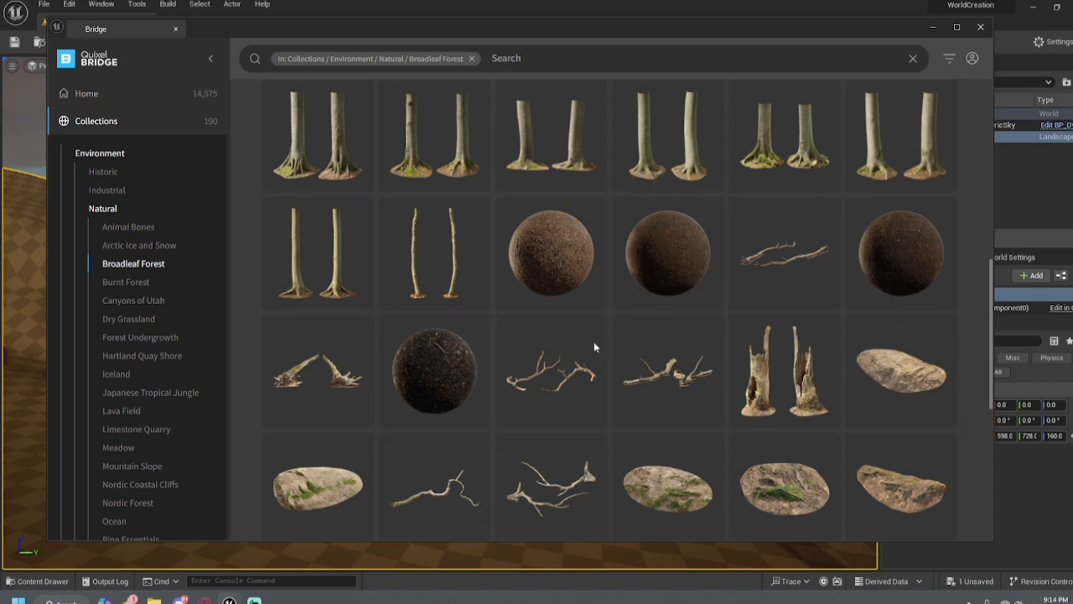
left_click(101, 210)
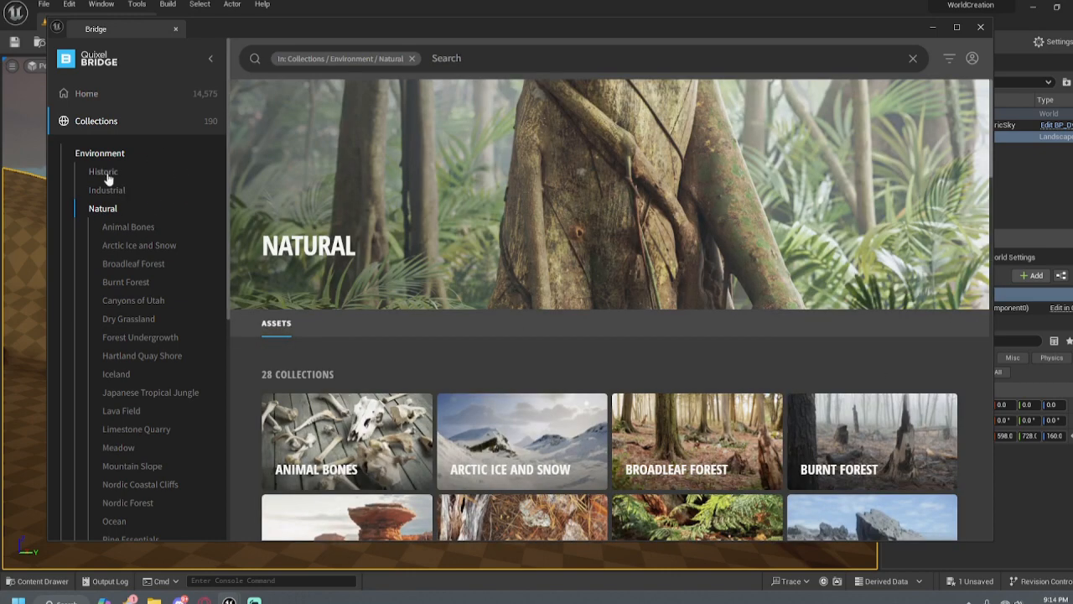
left_click(104, 124)
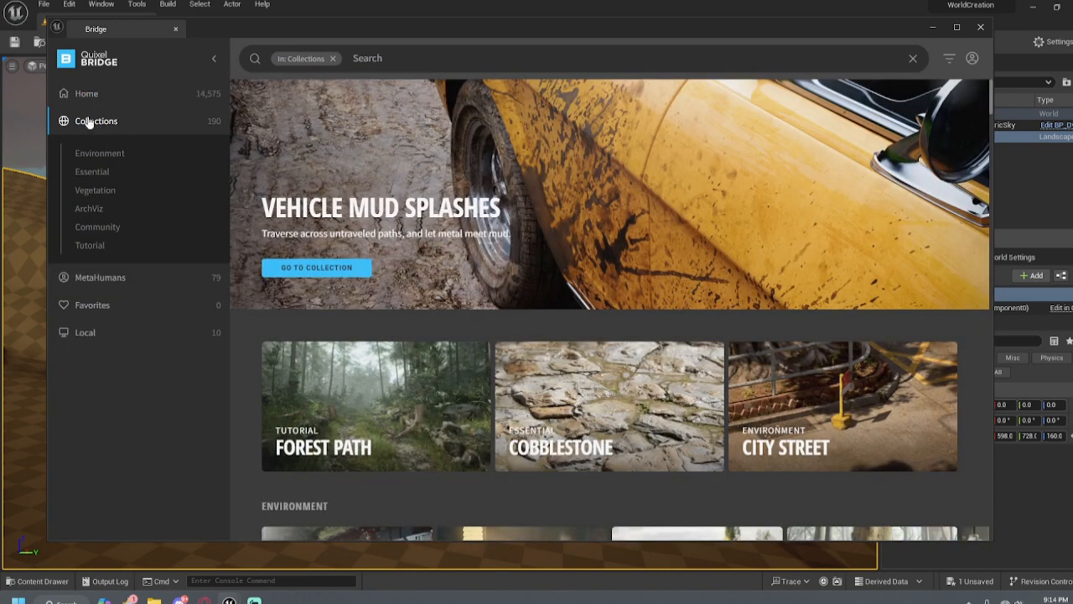
scroll(872, 423, "down", 1)
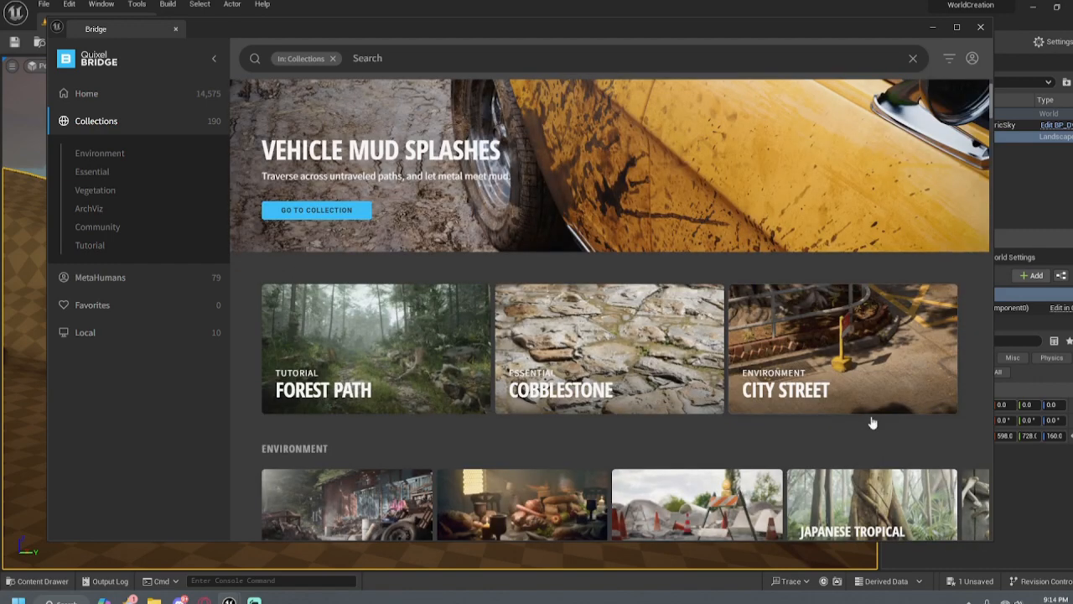
scroll(872, 423, "down", 5)
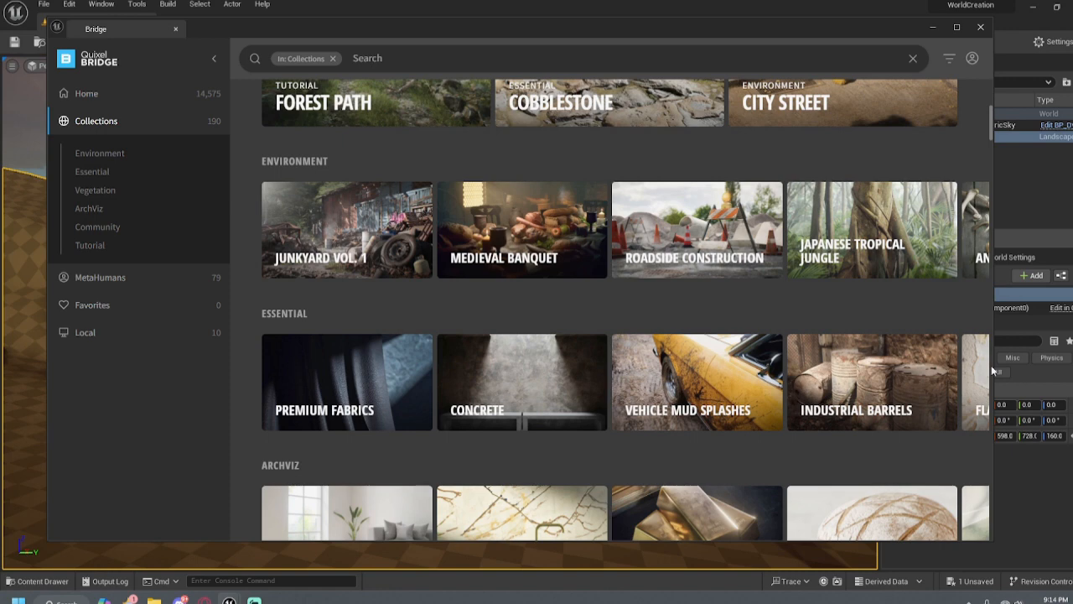
left_click(932, 28)
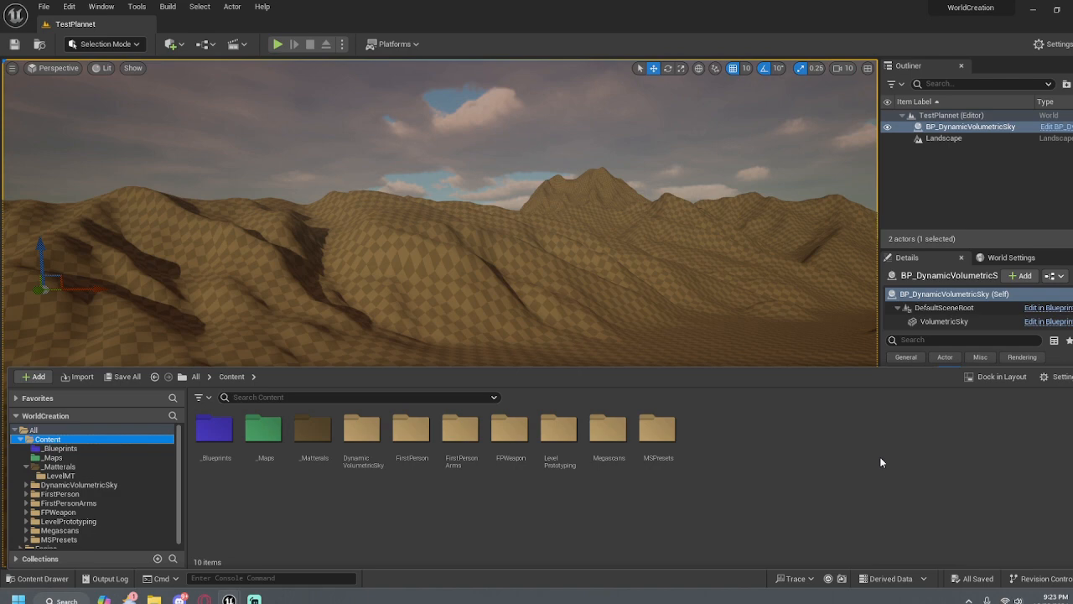
Create a new material asset in the _Matterals/LevelMT content folder
double_click(307, 424)
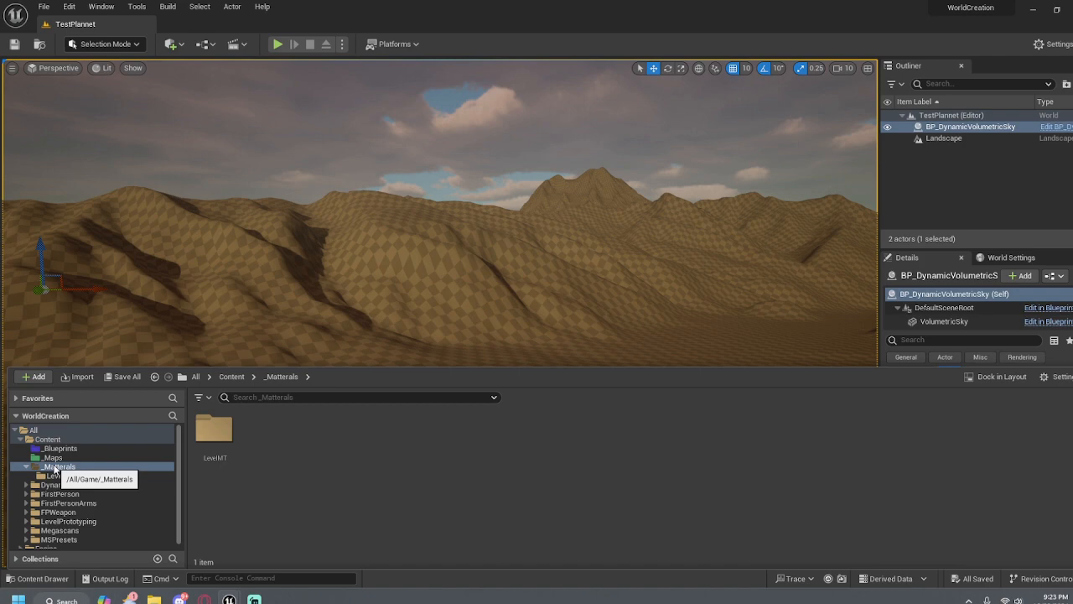
double_click(215, 429)
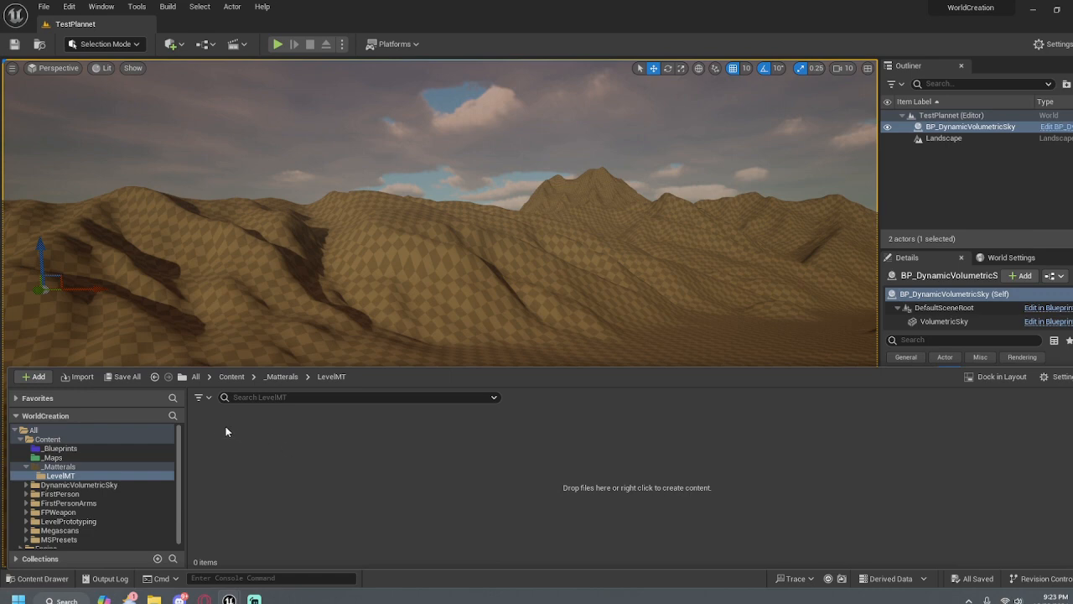
right_click(240, 462)
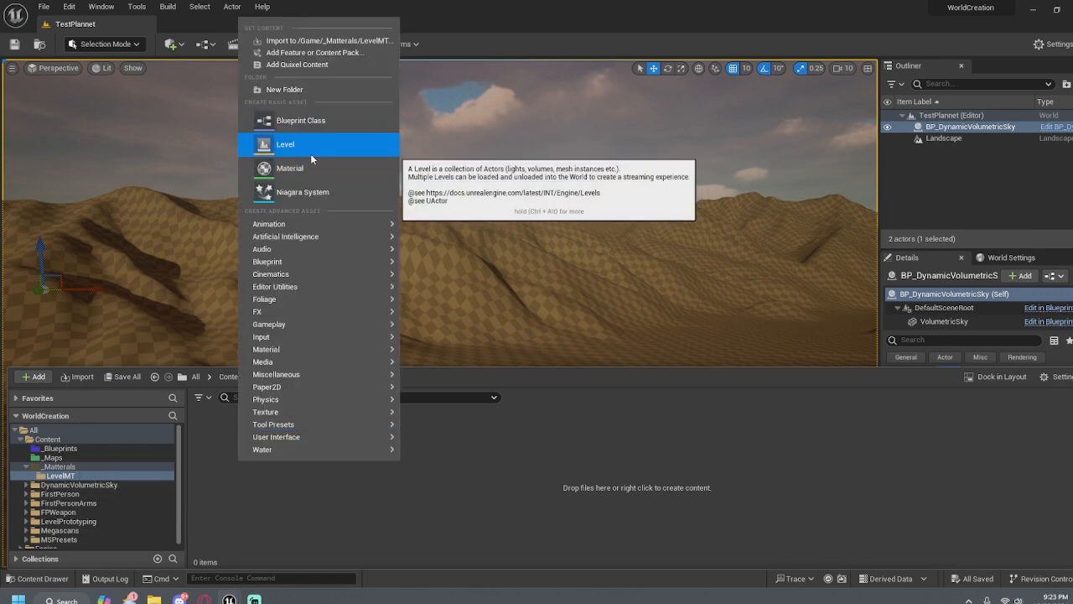
mouse_move(310, 276)
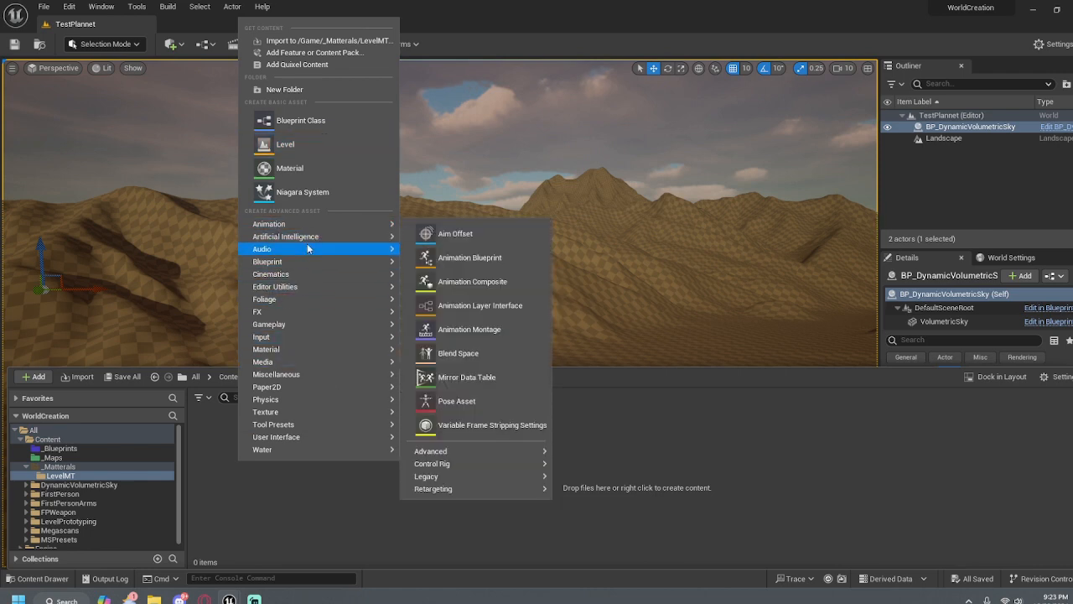
mouse_move(300, 362)
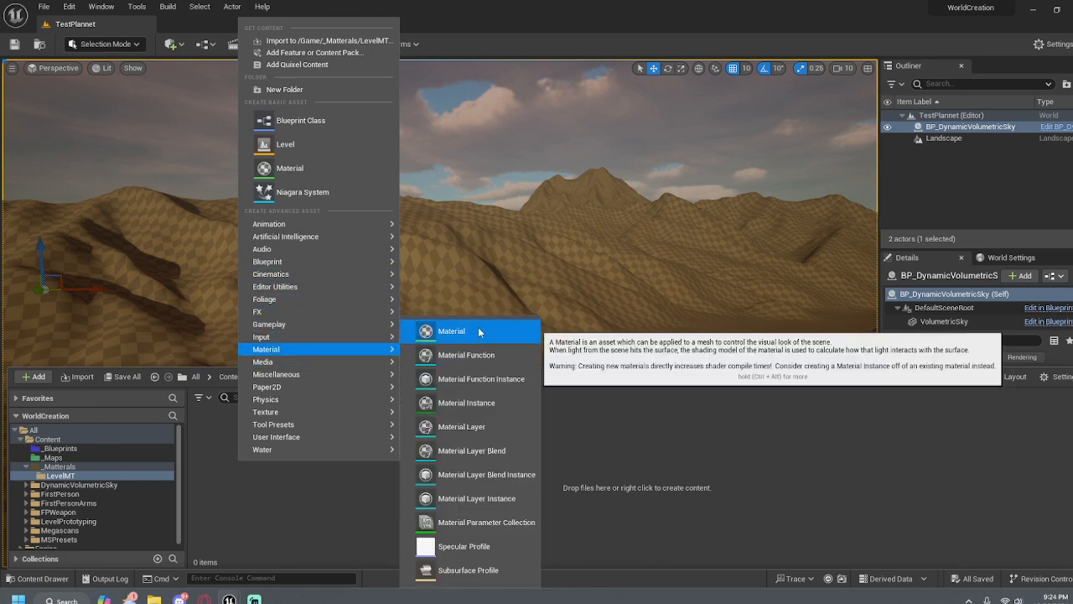
left_click(478, 331)
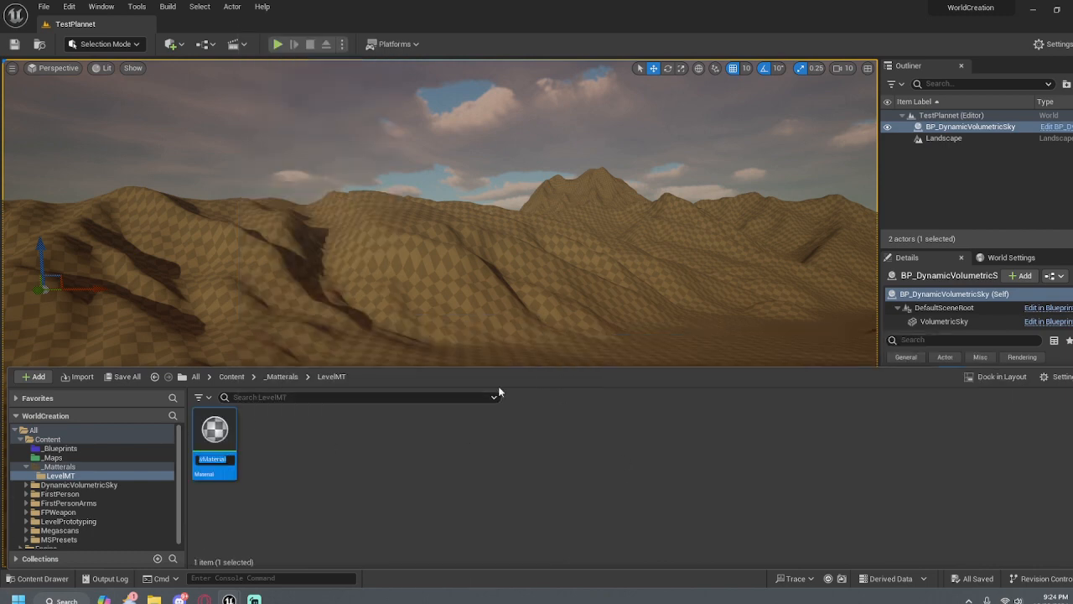
Name the new material M_TutMat and save it
key("BackSpace")
type("M_Tut")
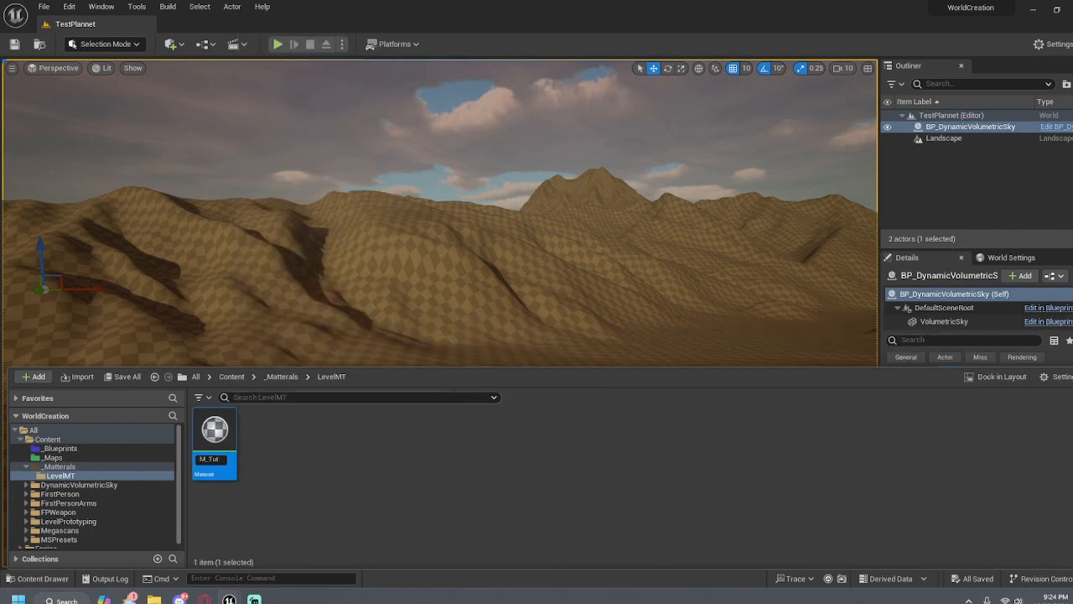
type("Mat")
key("Return")
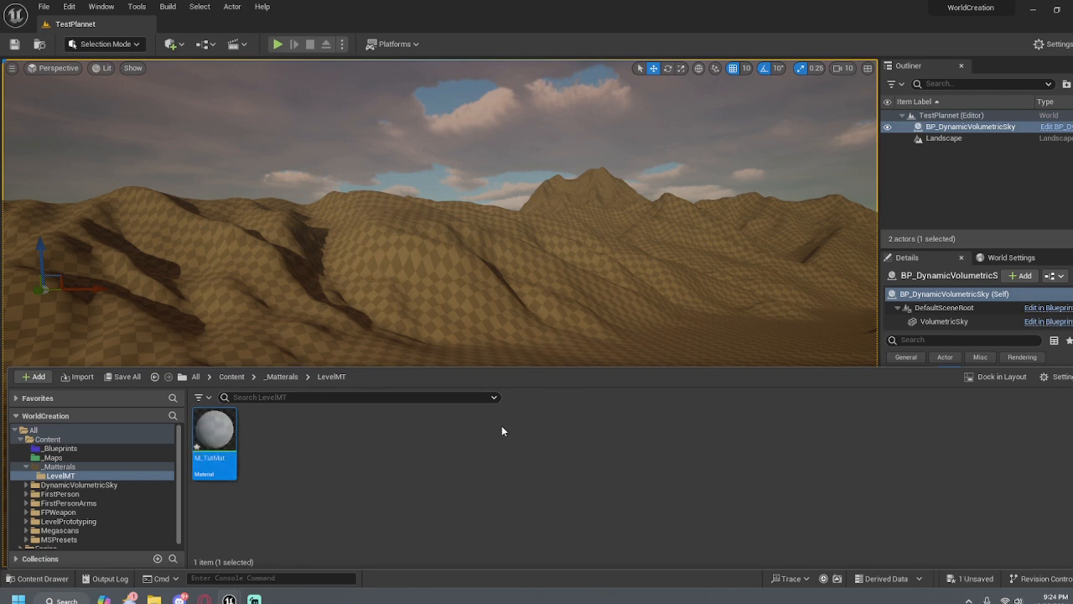
left_click(426, 464)
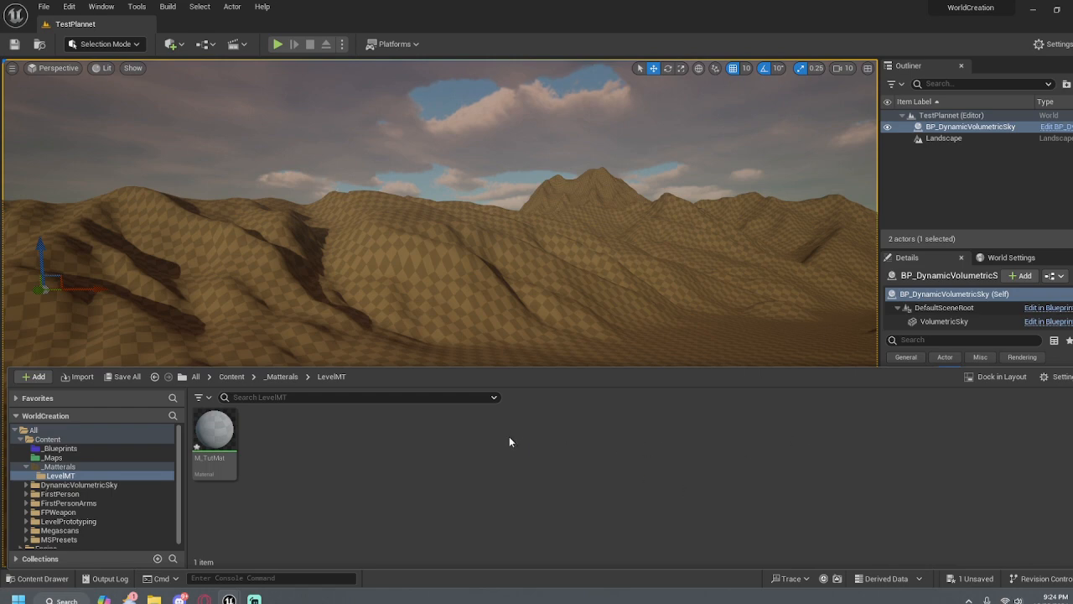
key("ctrl+s")
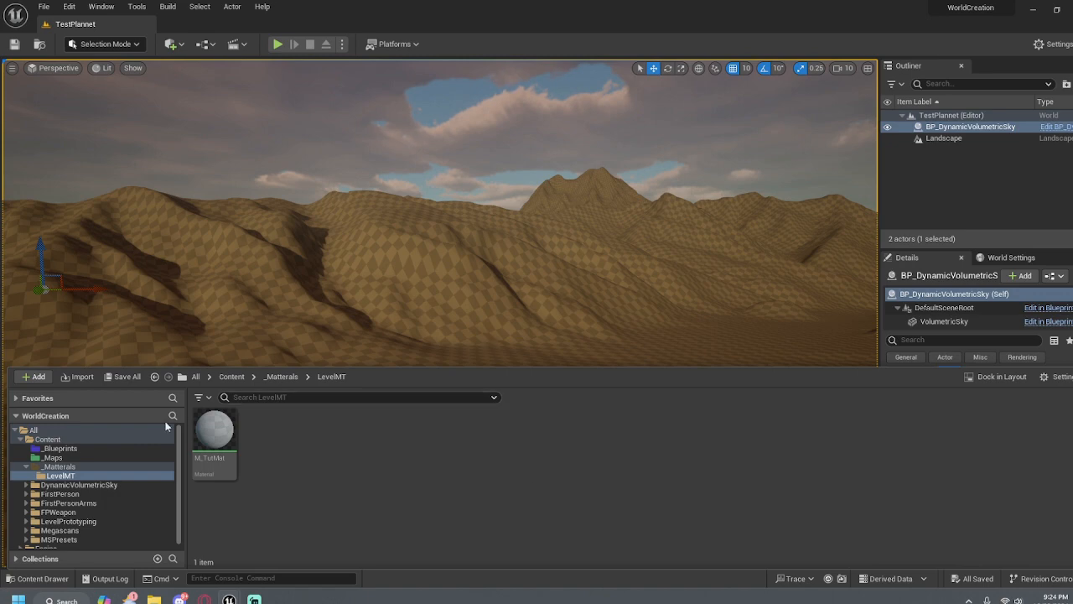
Open the M_TutMat material for editing in its material graph
left_click(227, 430)
double_click(228, 429)
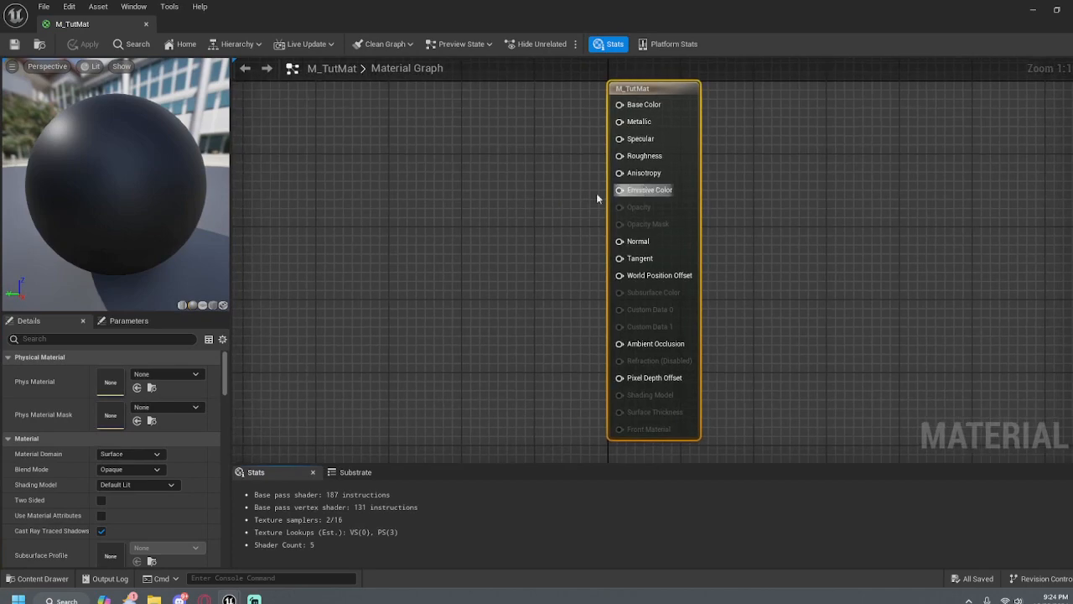
right_click_drag(433, 190, 578, 194)
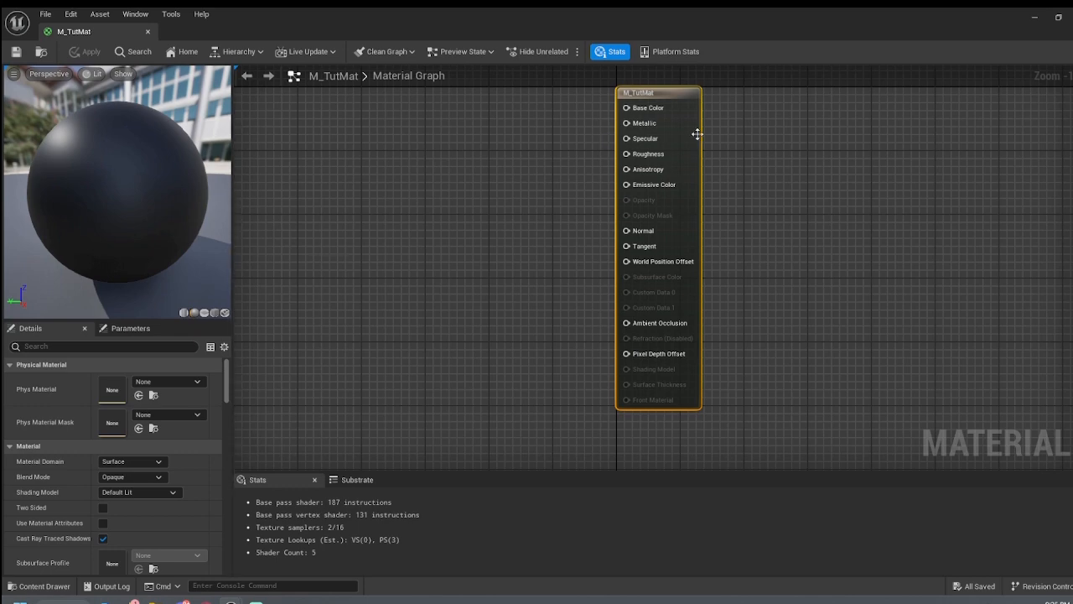
right_click_drag(784, 164, 863, 188)
Enable Use Material Attributes for the material and reposition its main output node within the graph
left_click_drag(779, 180, 779, 197)
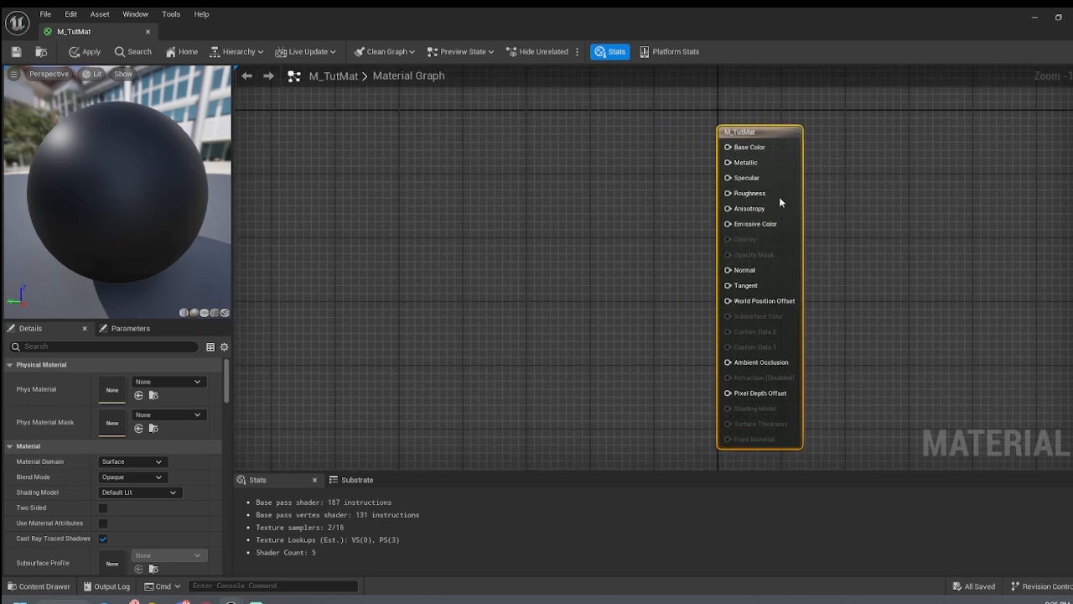
mouse_move(782, 134)
left_mouse_down()
mouse_move(886, 147)
mouse_move(747, 144)
mouse_move(796, 142)
left_mouse_up()
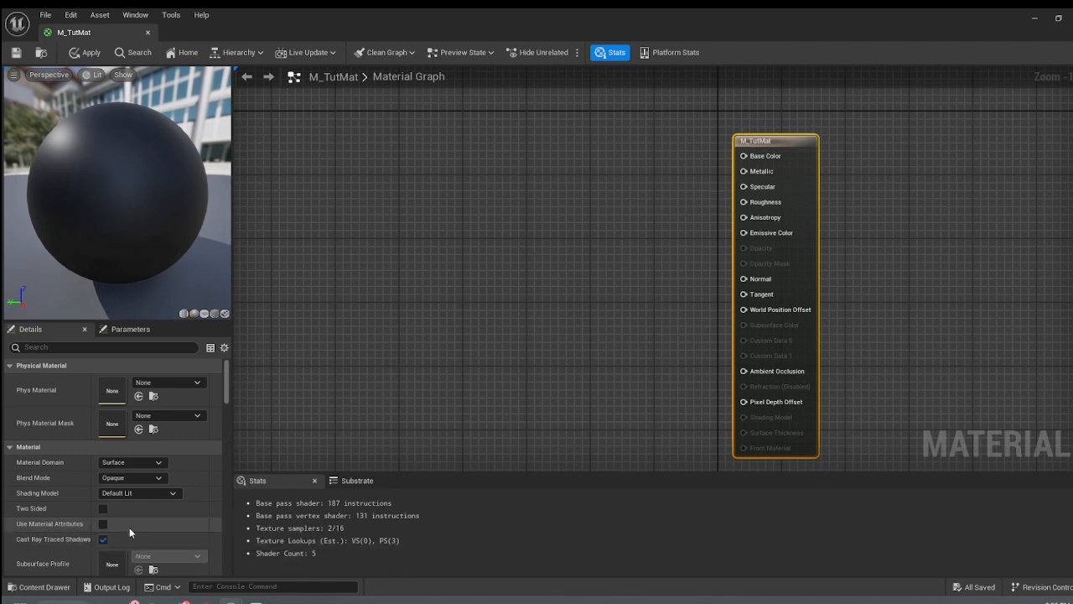
left_click(103, 523)
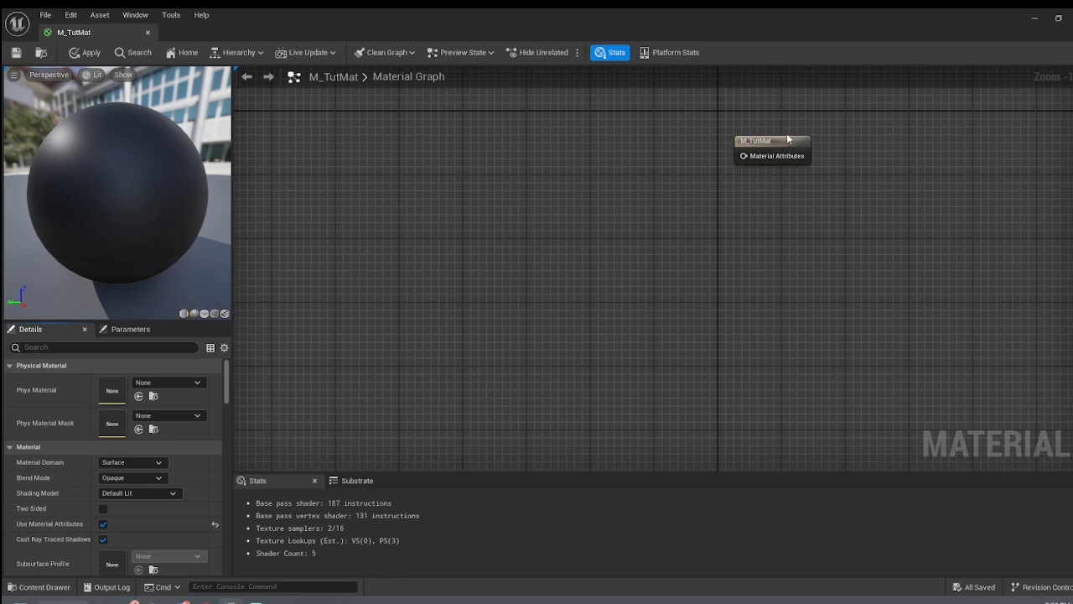
left_click_drag(772, 159, 736, 248)
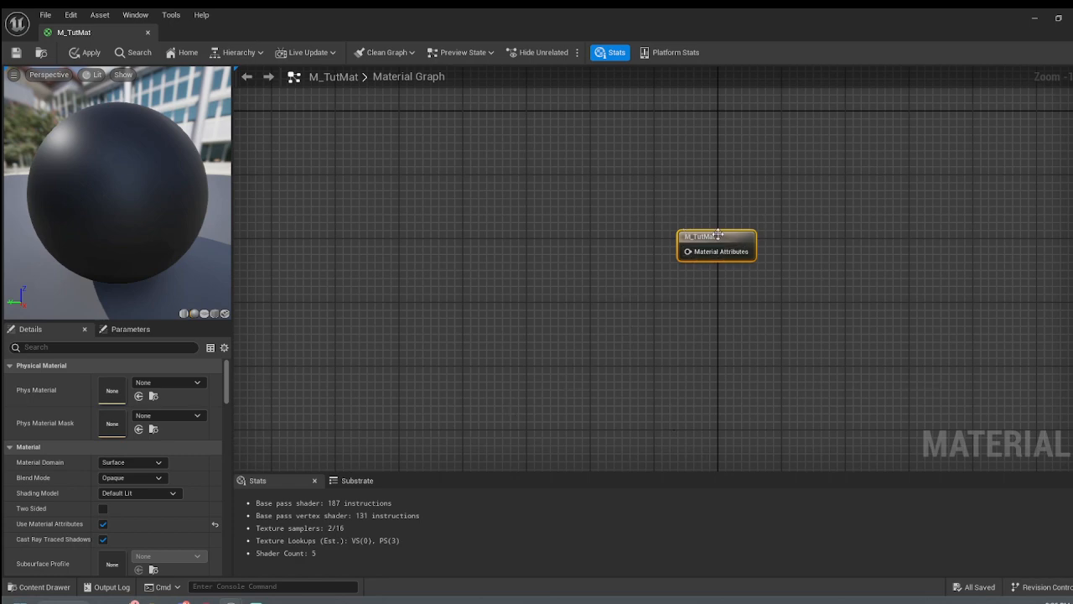
Add a Landscape Layer Blend node feeding the Material Attributes input of M_TutMat and arrange both nodes
key("ctrl+z")
left_click_drag(743, 243, 588, 124)
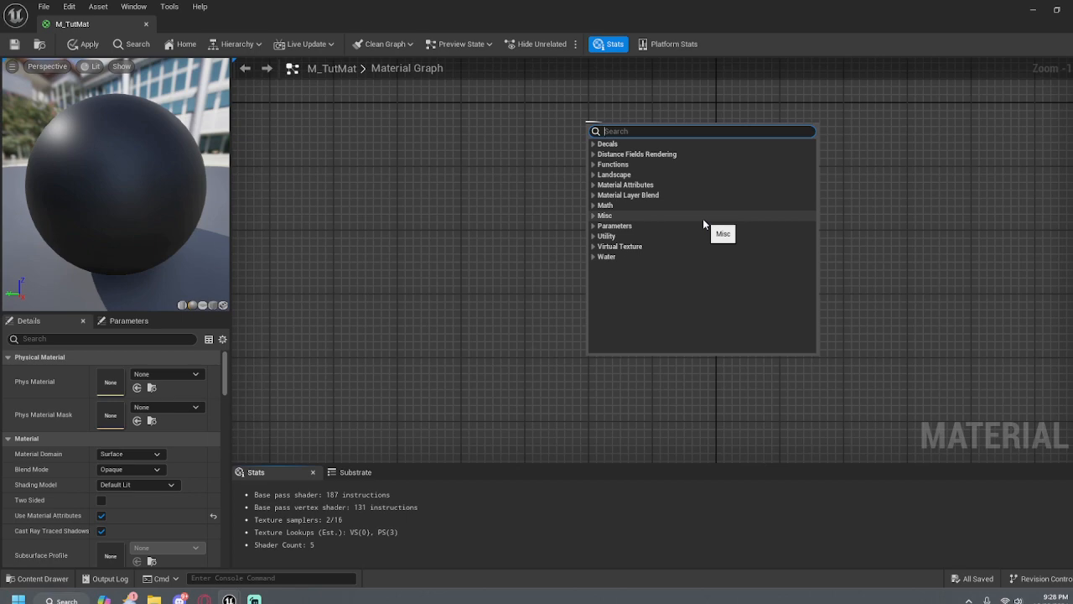
type("lay")
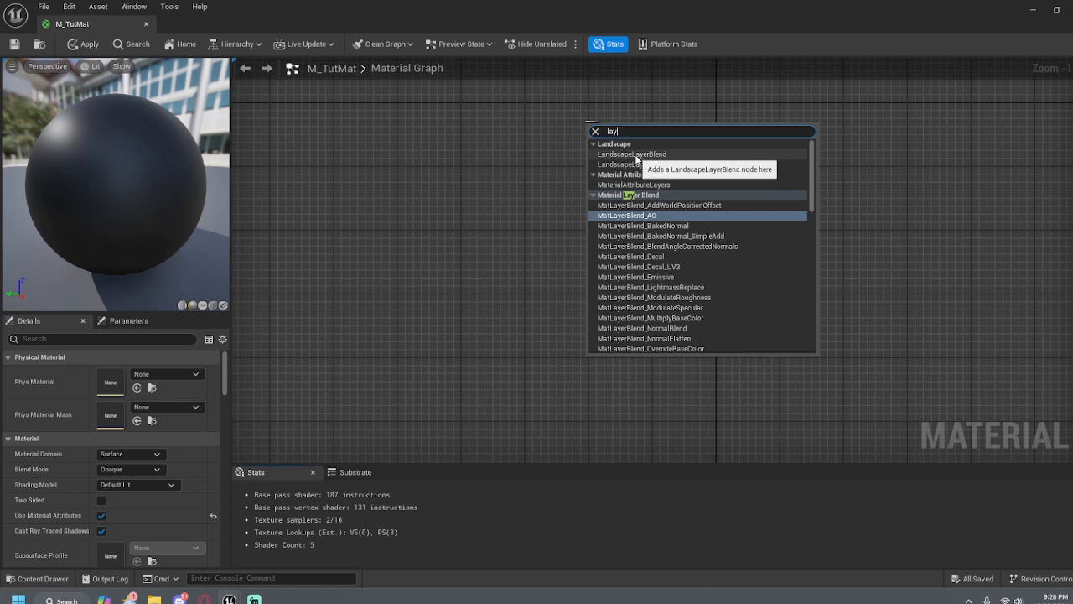
left_click(670, 153)
left_click_drag(637, 153, 629, 186)
left_click_drag(783, 226, 773, 234)
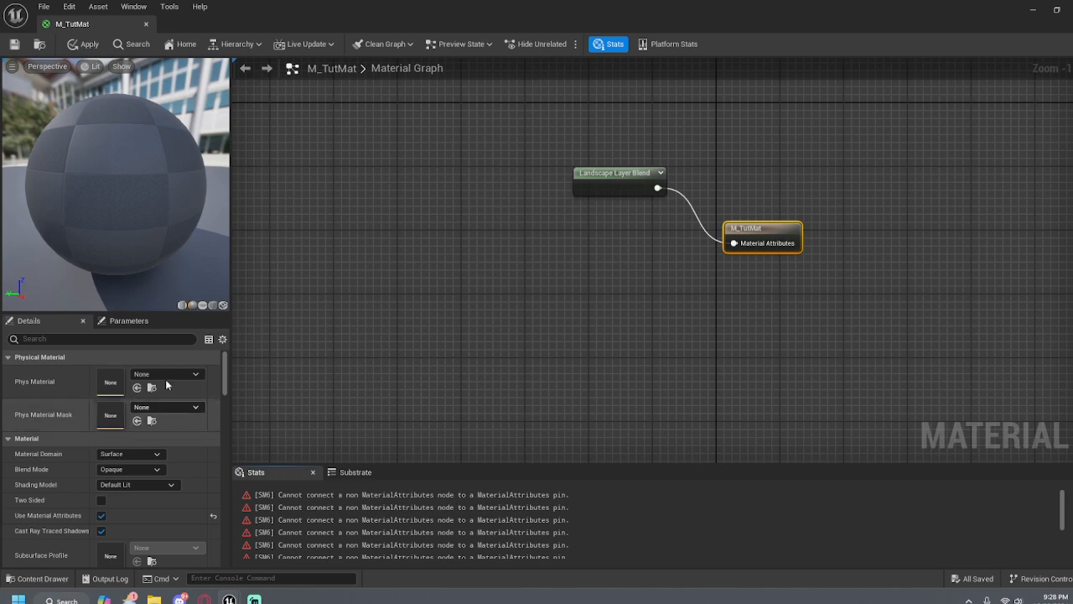
Add three layers to the Landscape Layer Blend node and reposition it beside the M_TutMat output node
left_click(602, 186)
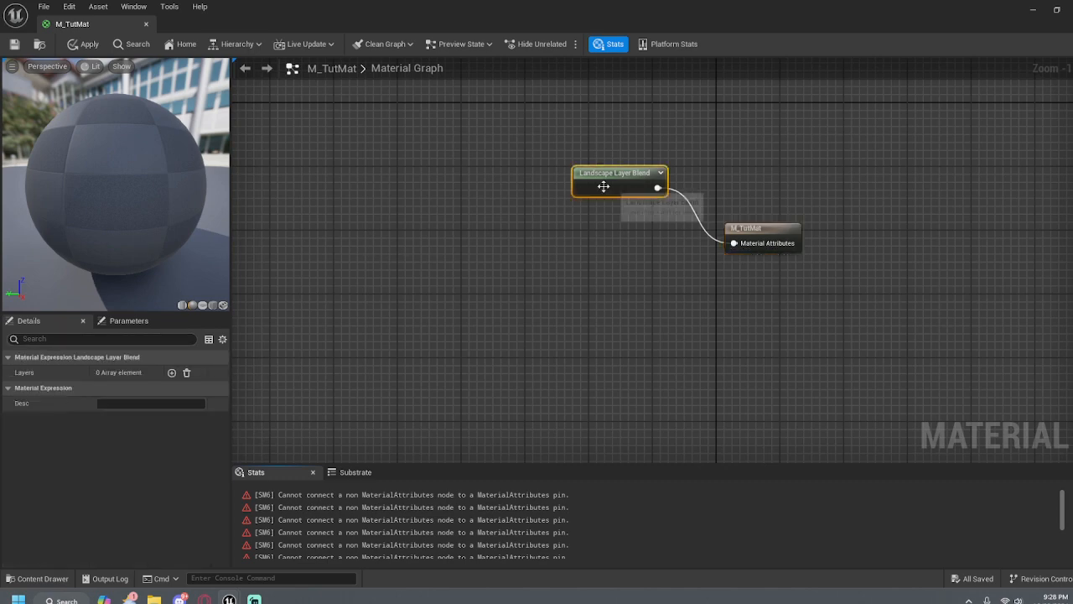
left_click(171, 373)
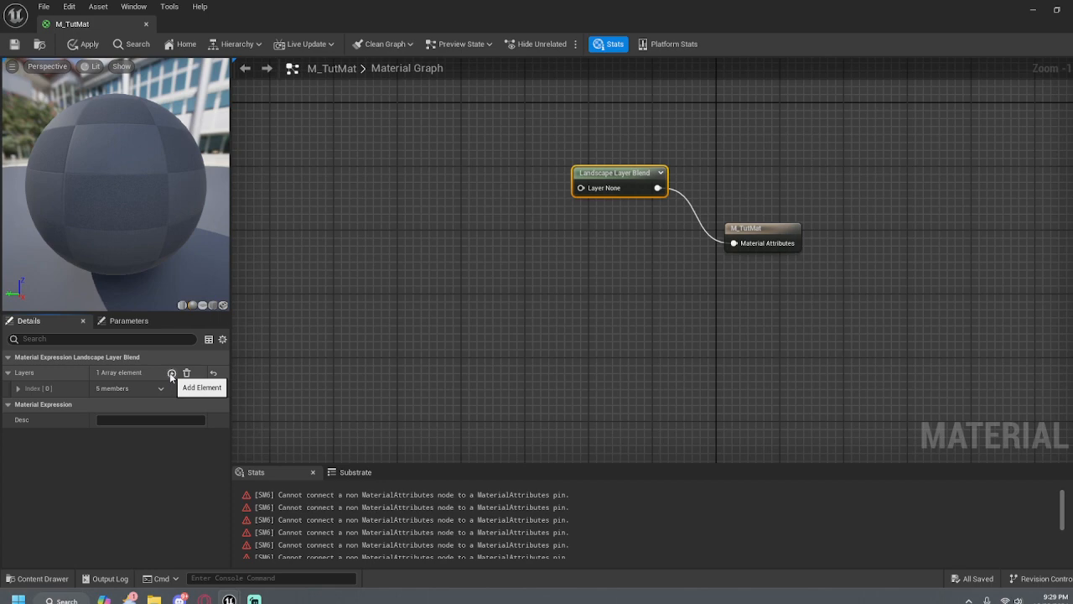
left_click(171, 373)
left_click(171, 373)
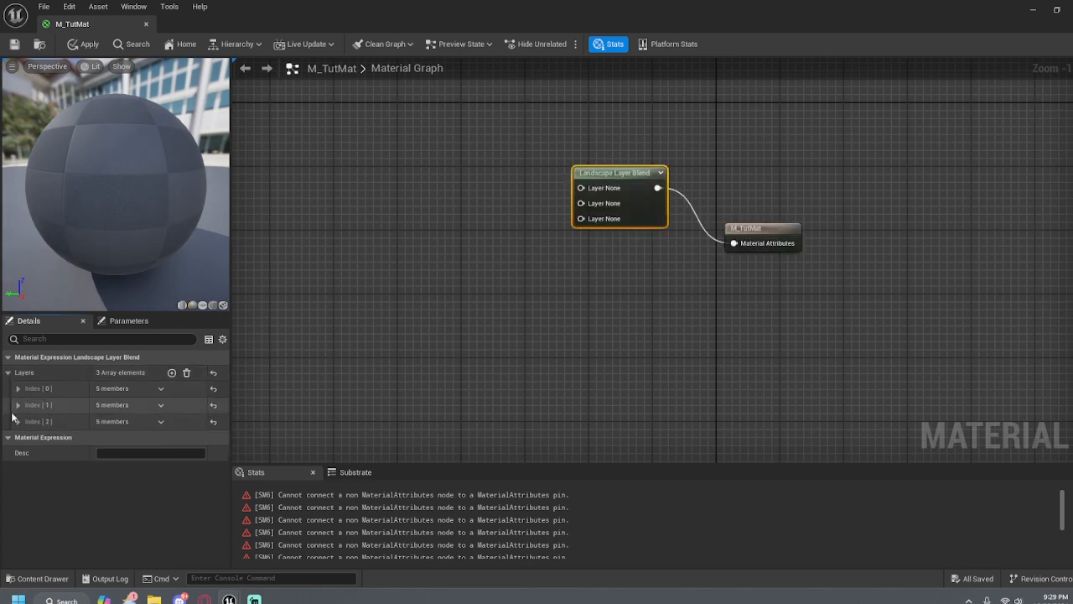
left_click_drag(621, 172, 621, 213)
left_click_drag(764, 229, 779, 229)
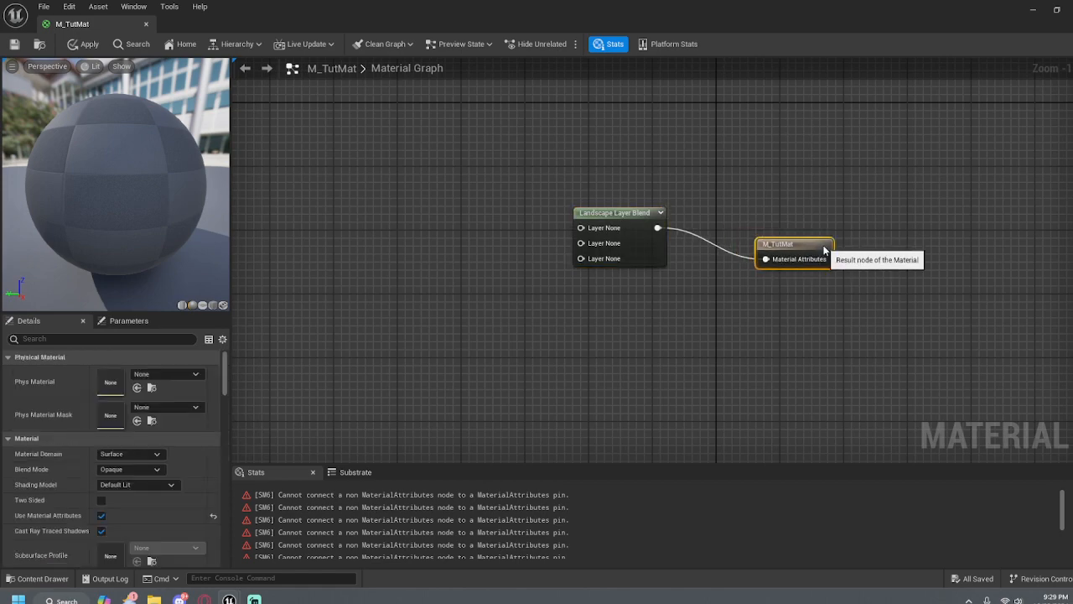
left_click_drag(596, 214, 612, 199)
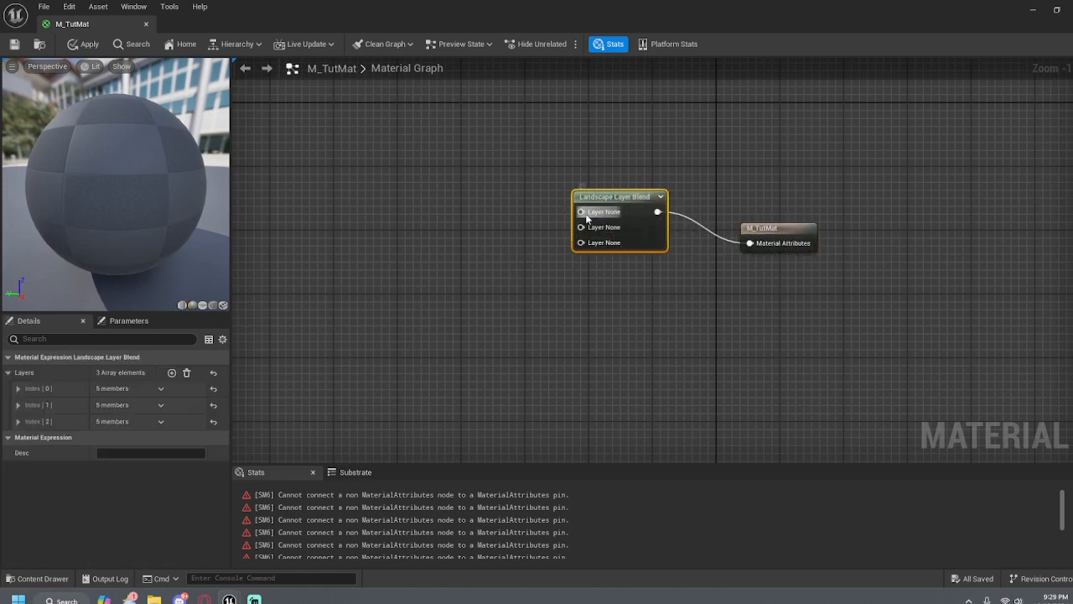
Name the first layer of the Landscape Layer Blend node Rocky
left_click(18, 389)
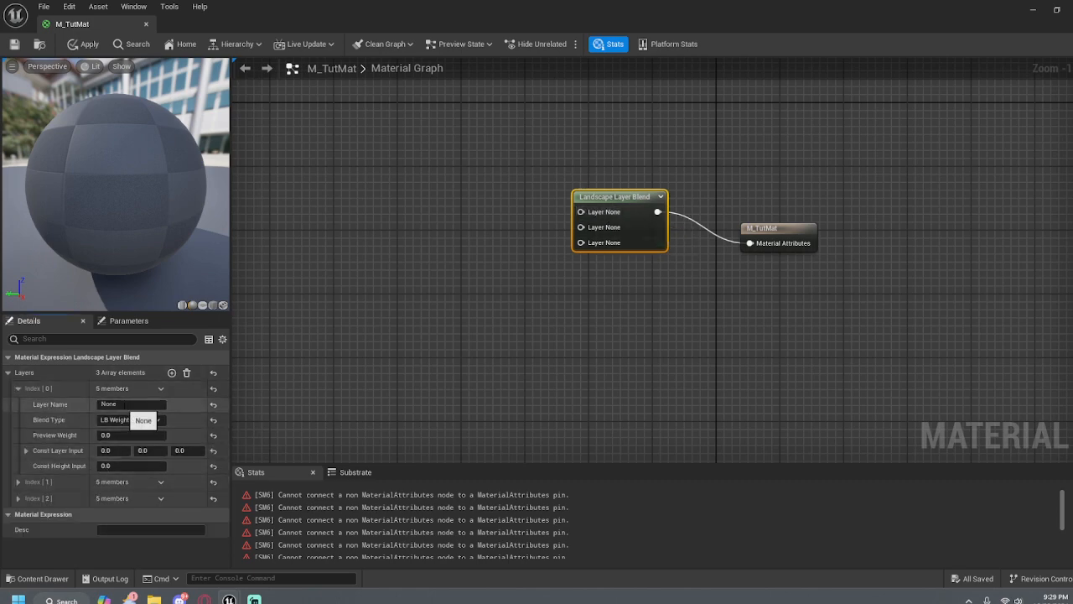
left_click(126, 404)
left_click_drag(122, 404, 72, 391)
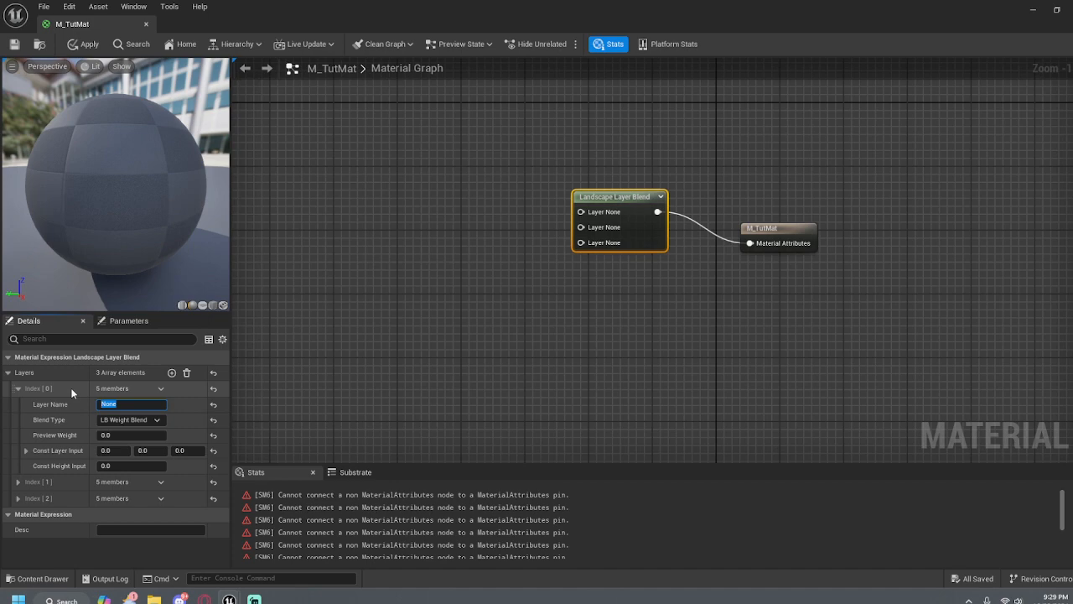
key("BackSpace")
type("Clif")
key("BackSpace")
key("BackSpace")
key("BackSpace")
key("BackSpace")
type("Rocky")
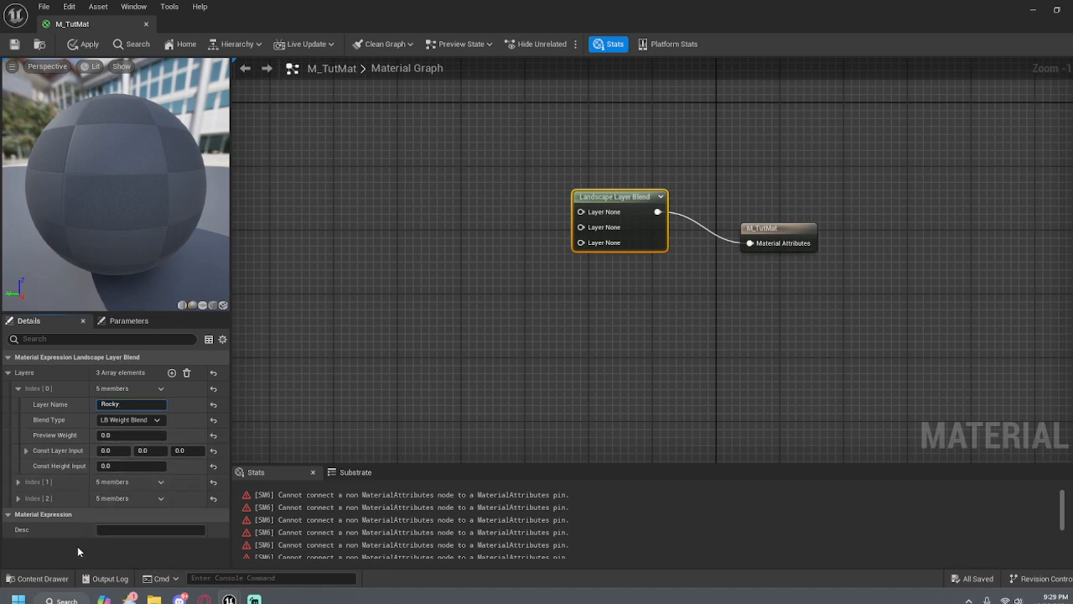
left_click(24, 393)
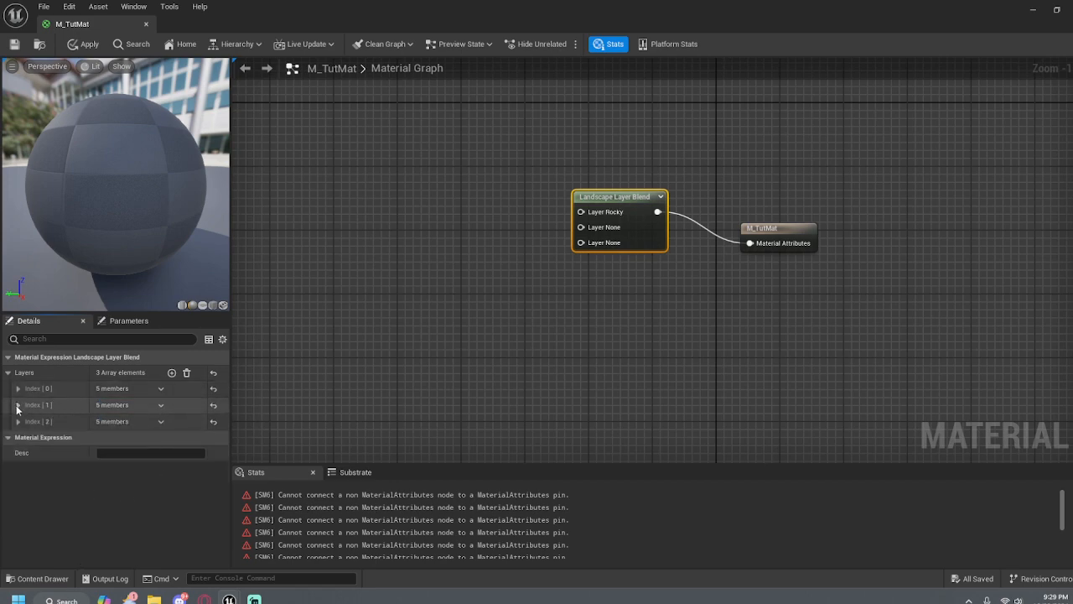
Name the second layer of the Landscape Layer Blend node GrassLand
left_click(17, 405)
left_click(124, 423)
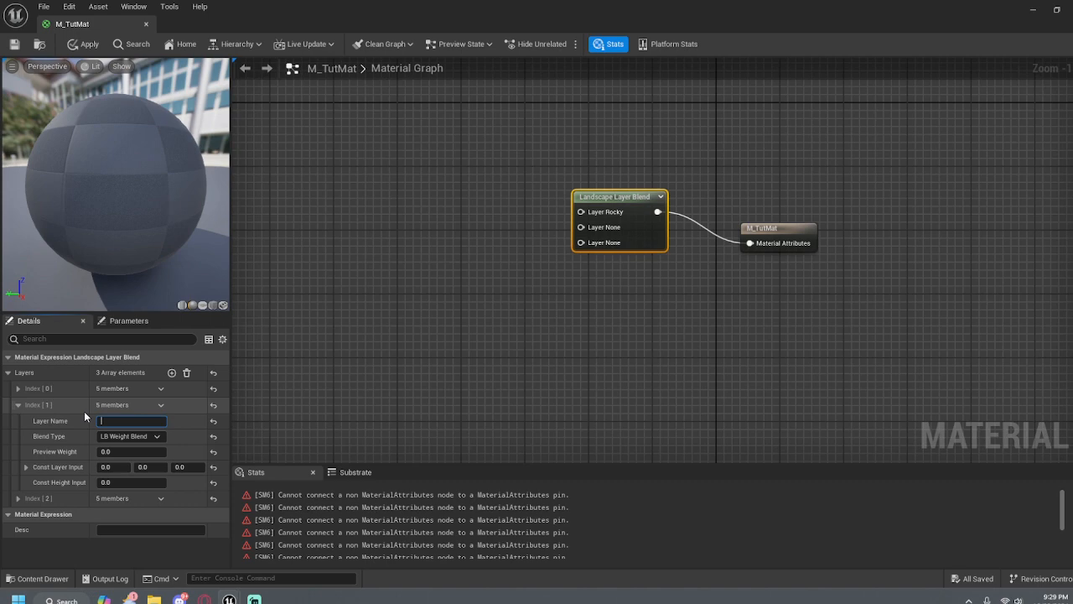
type("GrassLand")
left_click(117, 545)
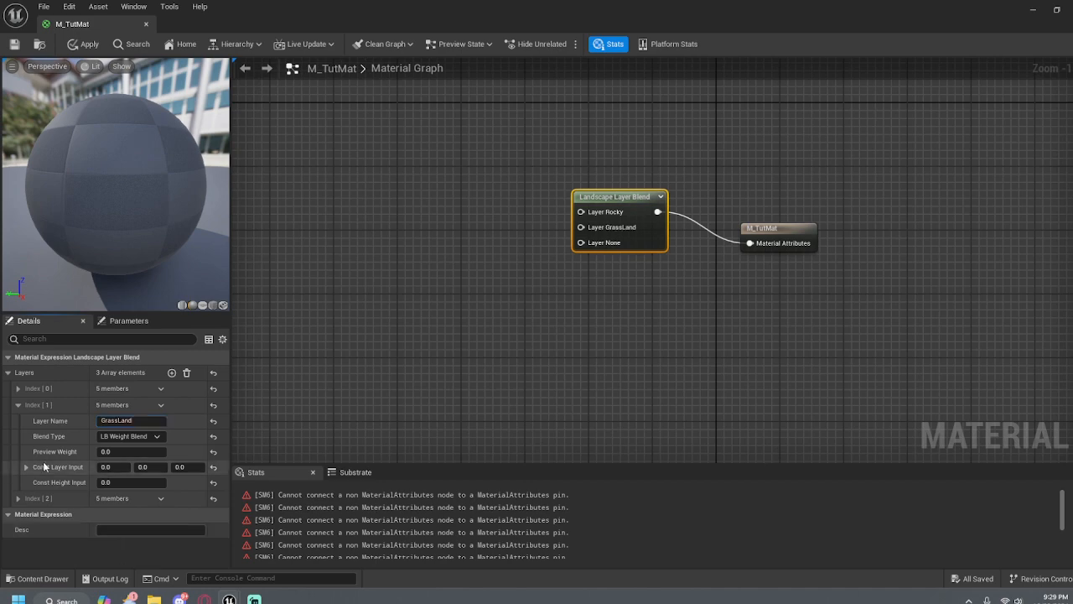
left_click(17, 405)
Name the third layer of the Landscape Layer Blend node RiverBed
left_click(17, 422)
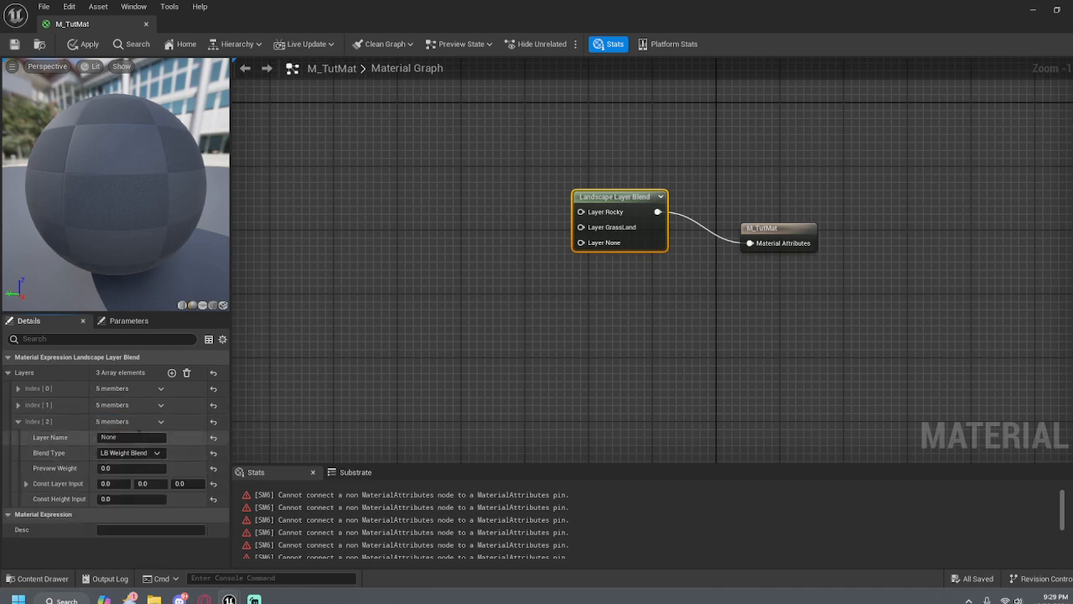
left_click(134, 436)
type("River")
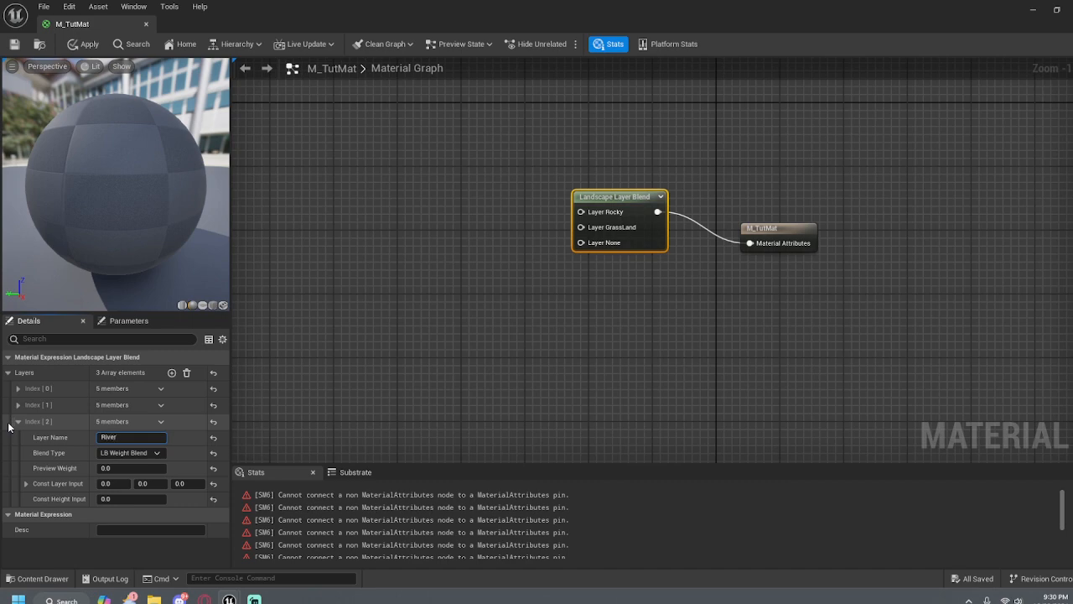
type("Bed")
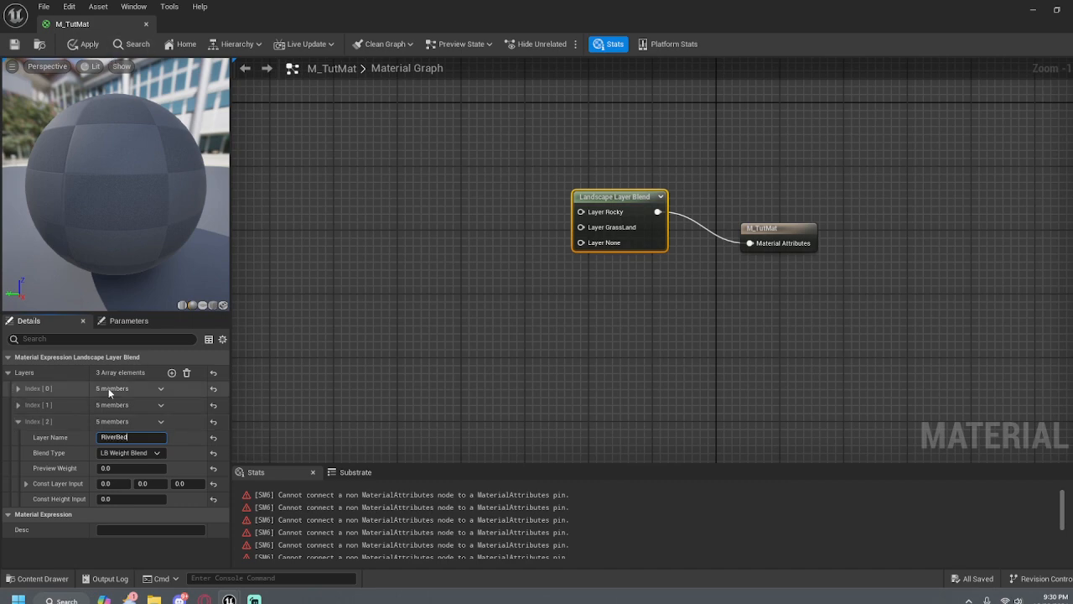
left_click(18, 421)
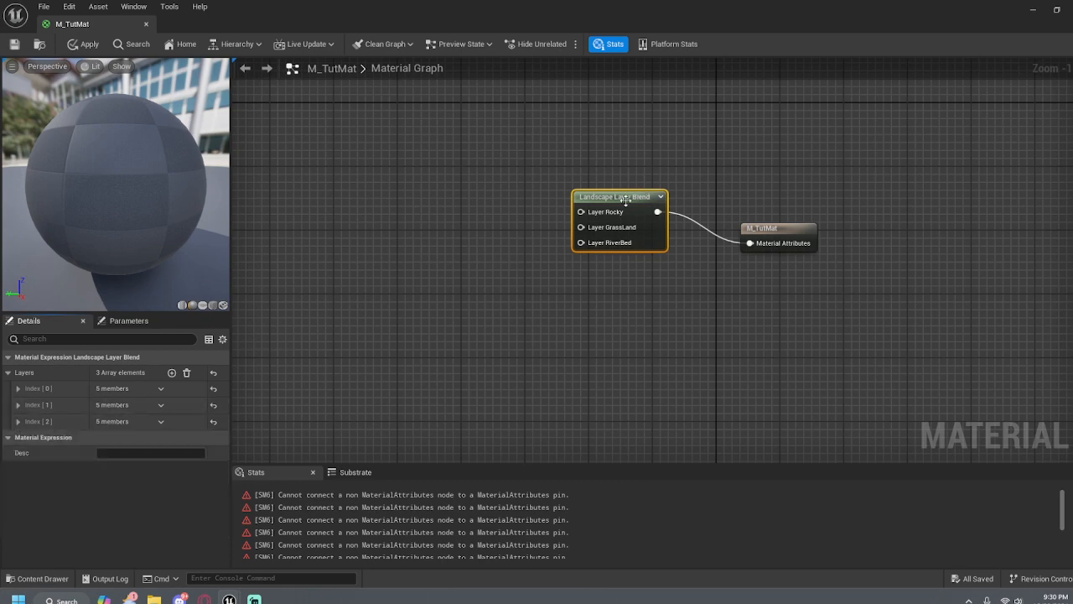
Save the material and space the Landscape Layer Blend node and the M_TutMat output node farther apart
mouse_move(625, 203)
left_mouse_down()
mouse_move(644, 206)
mouse_move(626, 219)
left_mouse_up()
left_click_drag(801, 228, 807, 236)
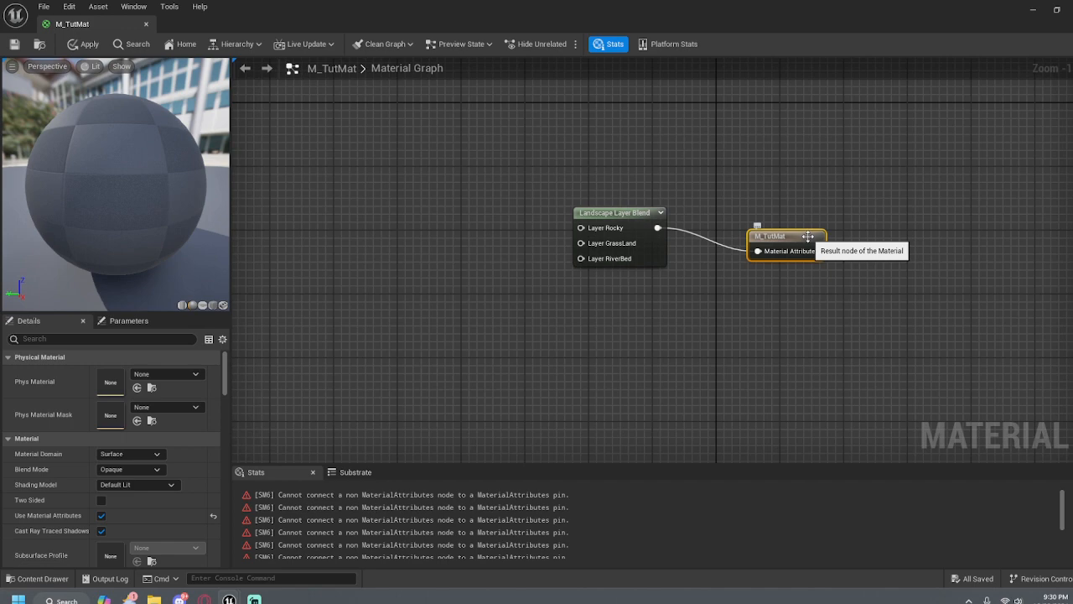
left_click(8, 43)
left_click(632, 323)
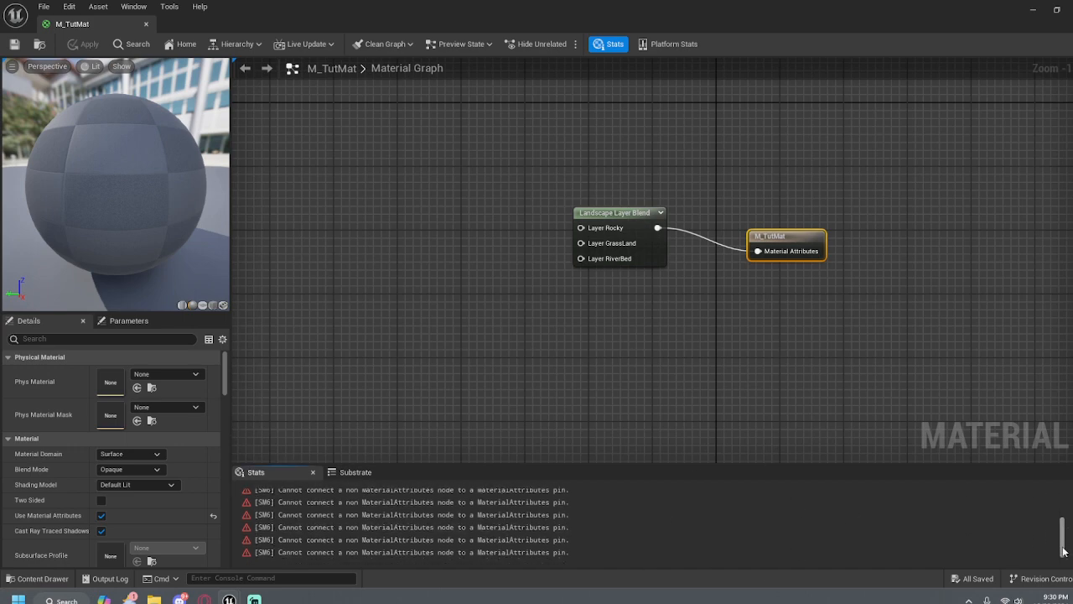
left_click_drag(796, 244, 788, 247)
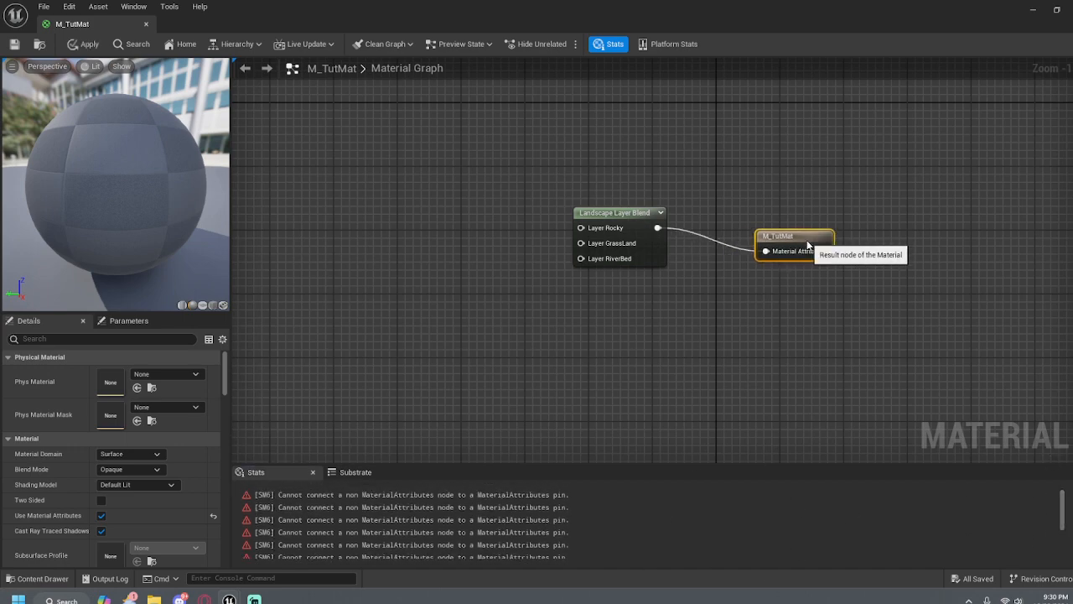
left_click_drag(621, 222, 611, 198)
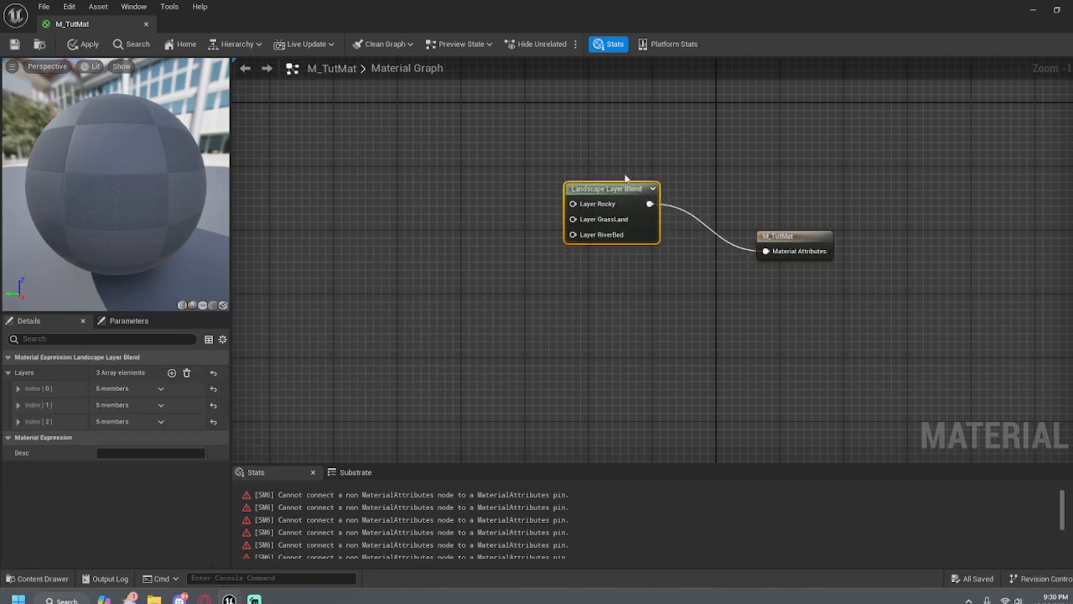
left_click(742, 363)
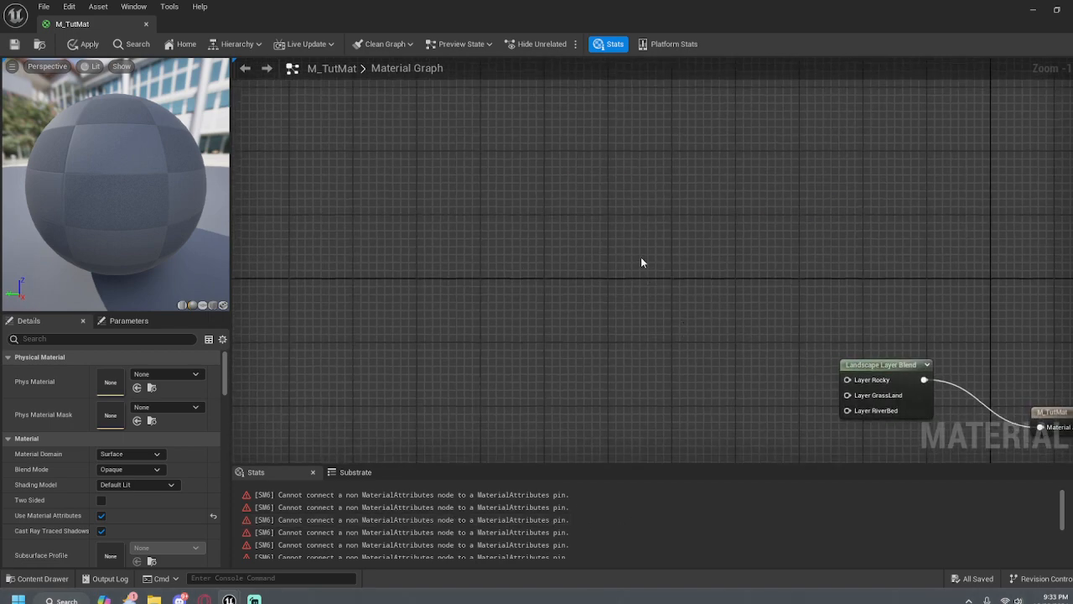
Add a MakeMaterialAttributes node and place it in the empty graph area before the Landscape Layer Blend node
right_click(620, 260)
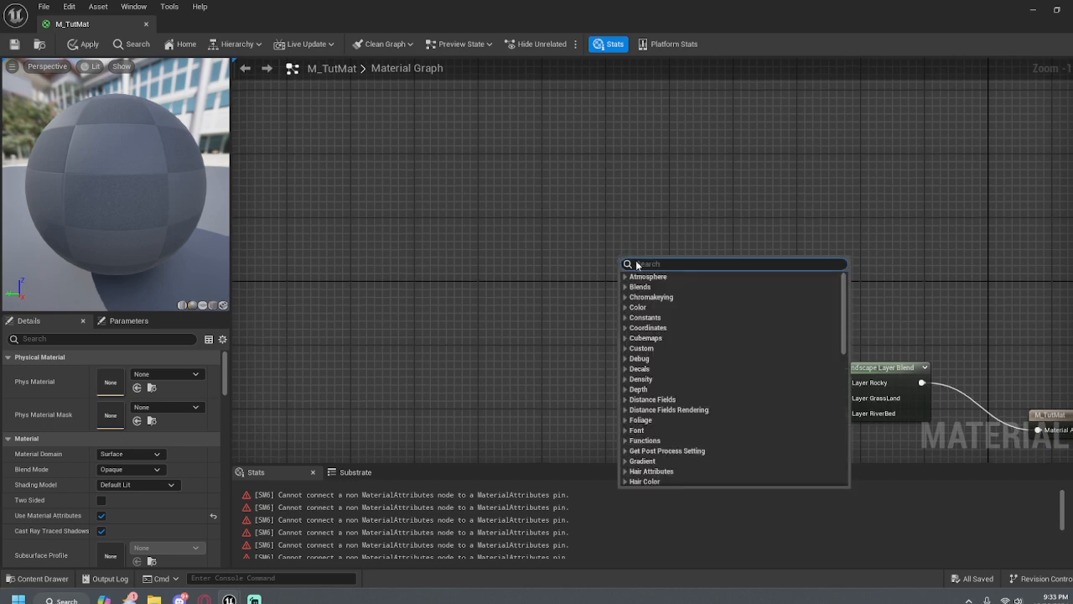
type("ma")
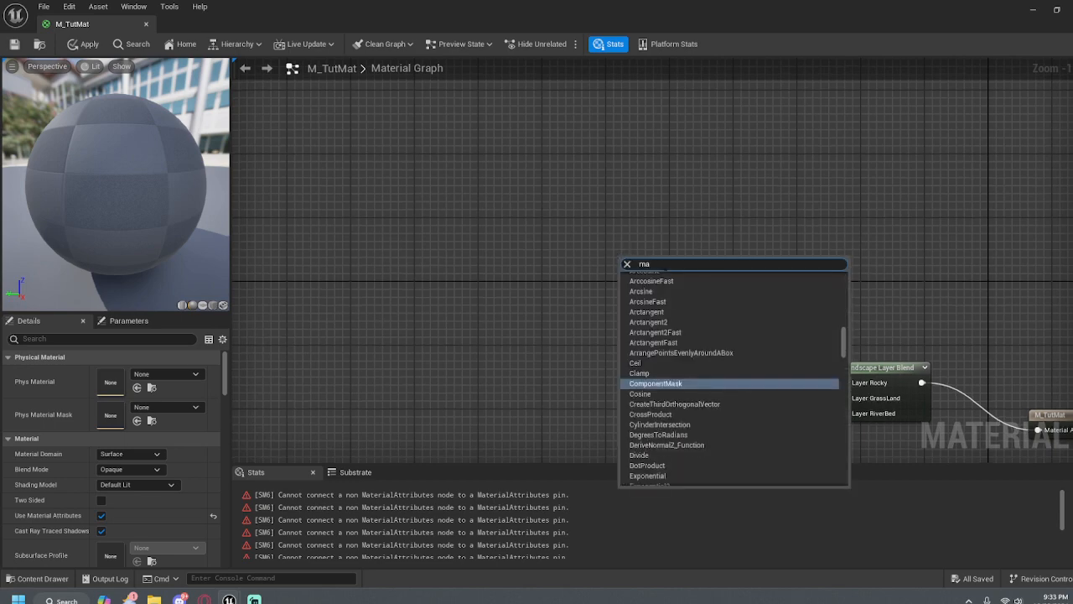
type("ke")
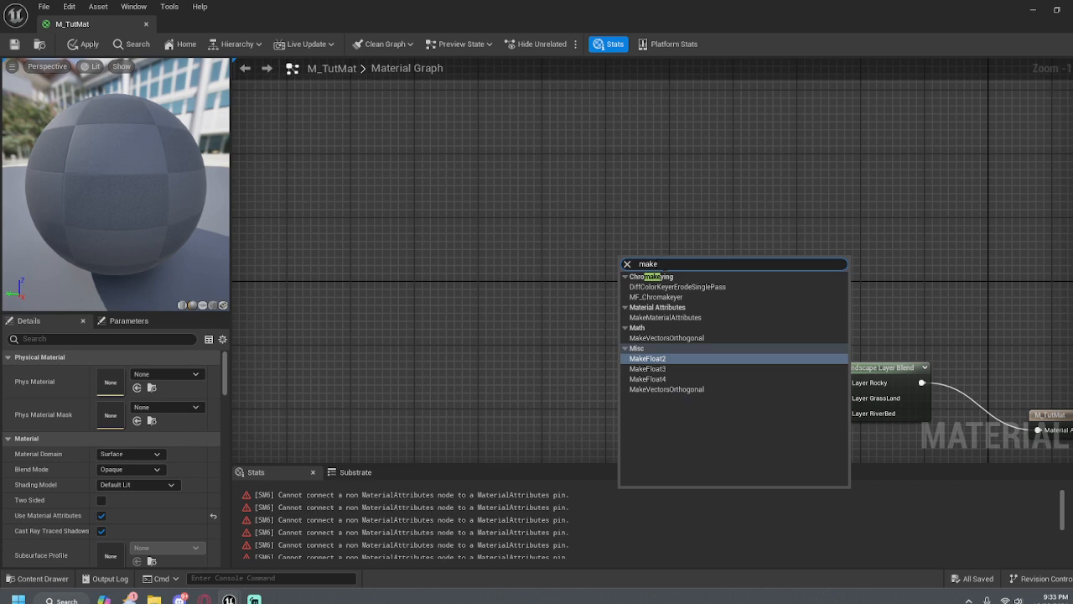
left_click(665, 317)
left_click_drag(679, 265, 539, 94)
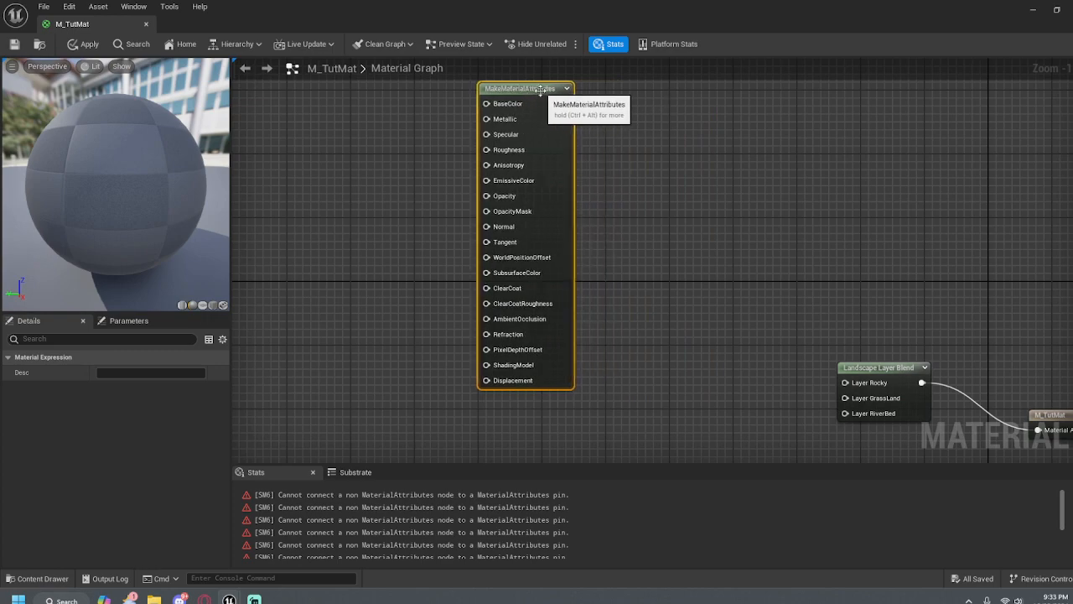
right_click_drag(683, 177, 889, 195)
scroll(767, 169, "down", 3)
right_click_drag(774, 162, 659, 264)
left_click_drag(627, 240, 627, 194)
right_click_drag(789, 296, 836, 311)
scroll(767, 249, "up", 3)
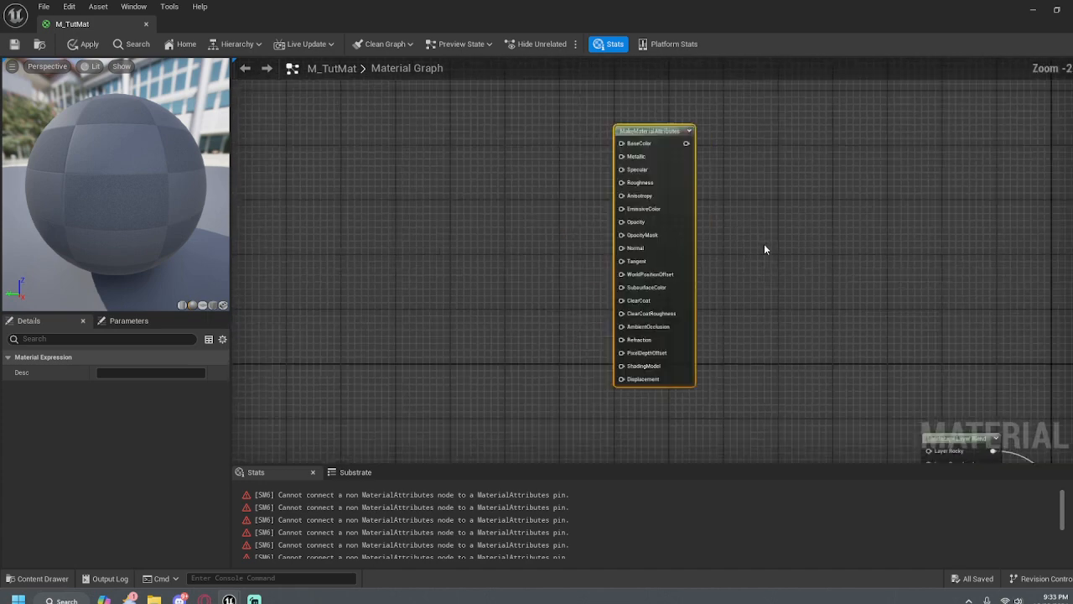
scroll(565, 239, "down", 1)
right_click_drag(762, 243, 840, 212)
right_click_drag(471, 226, 439, 259)
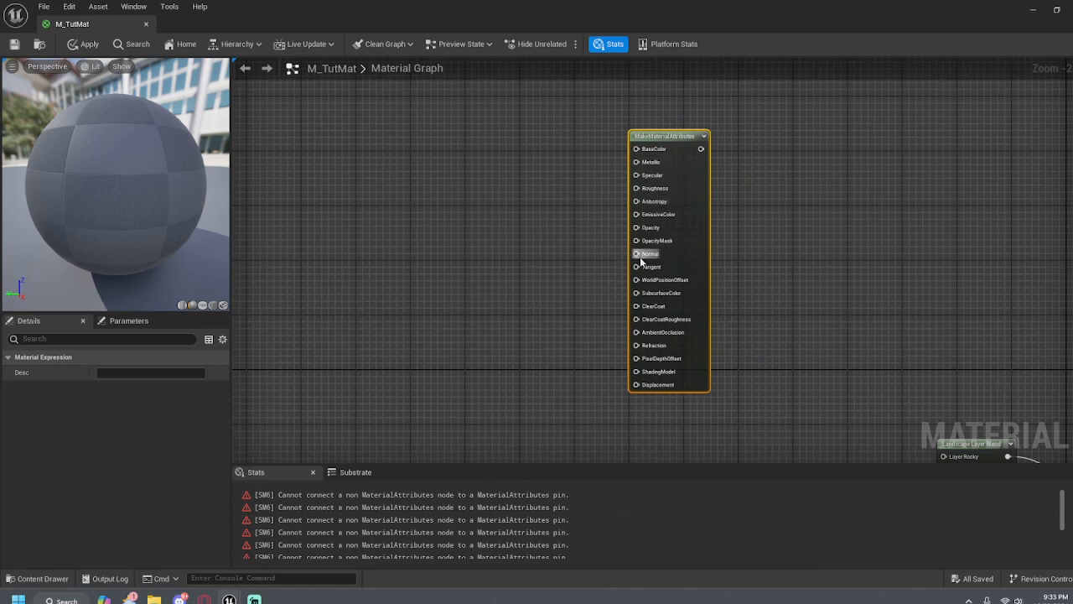
right_click_drag(830, 280, 824, 325)
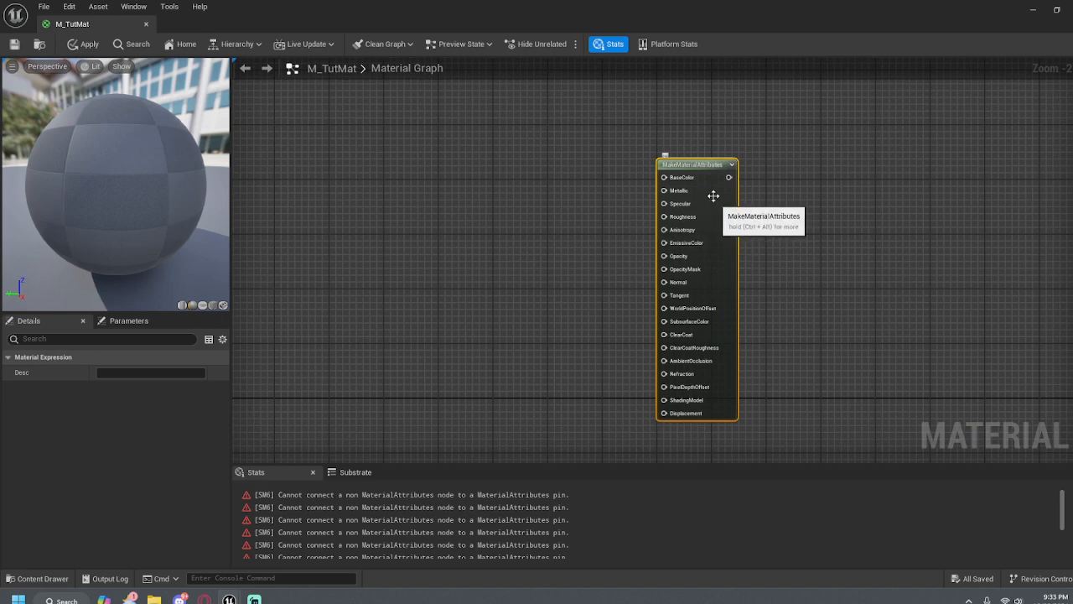
right_click(398, 314)
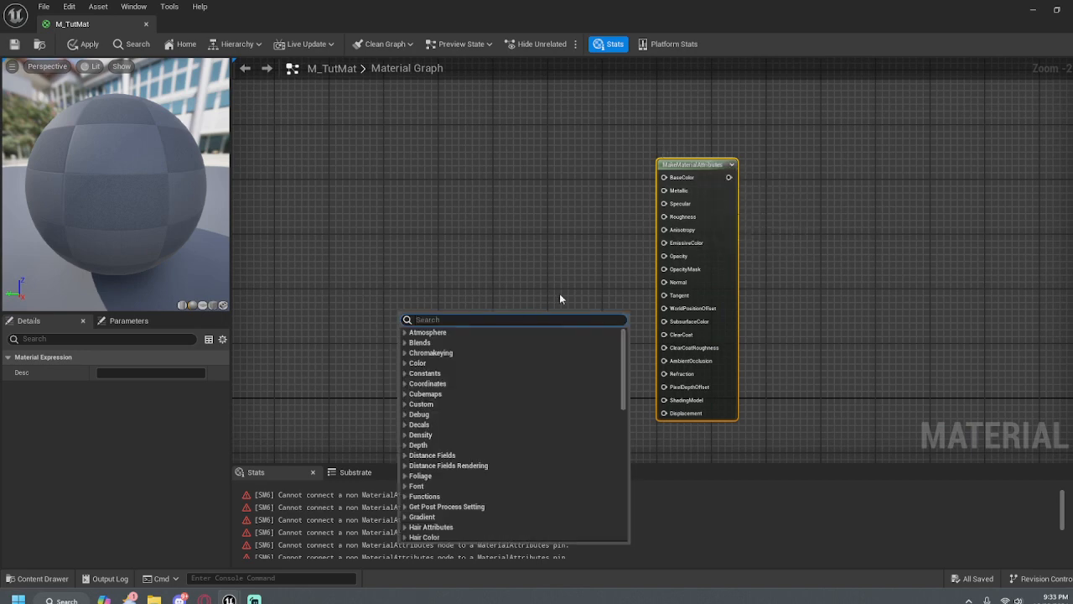
type("makema")
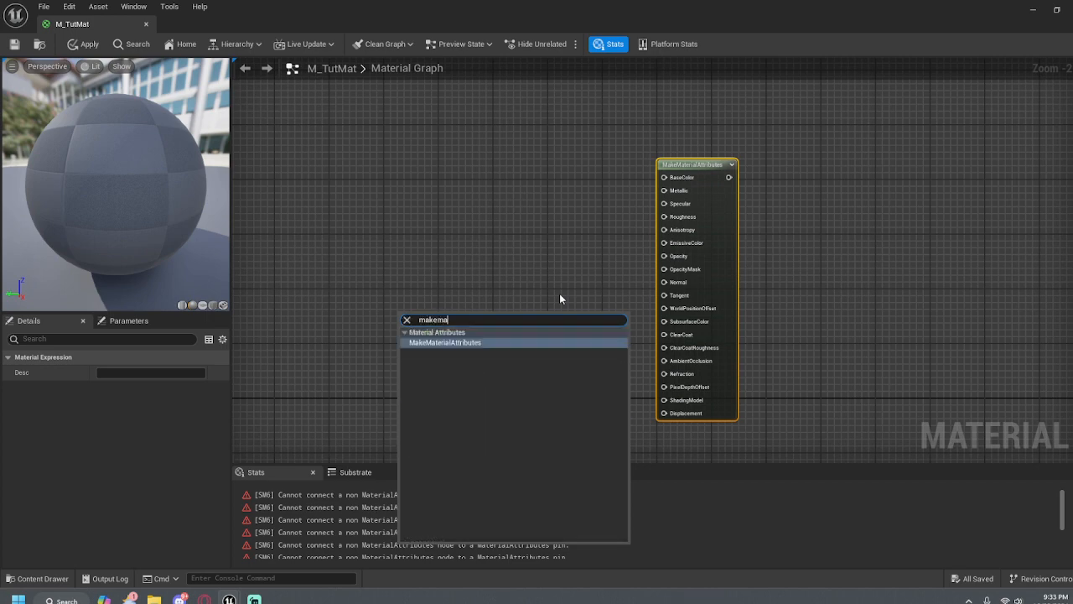
key("BackSpace")
key("BackSpace")
key("BackSpace")
key("BackSpace")
key("BackSpace")
key("BackSpace")
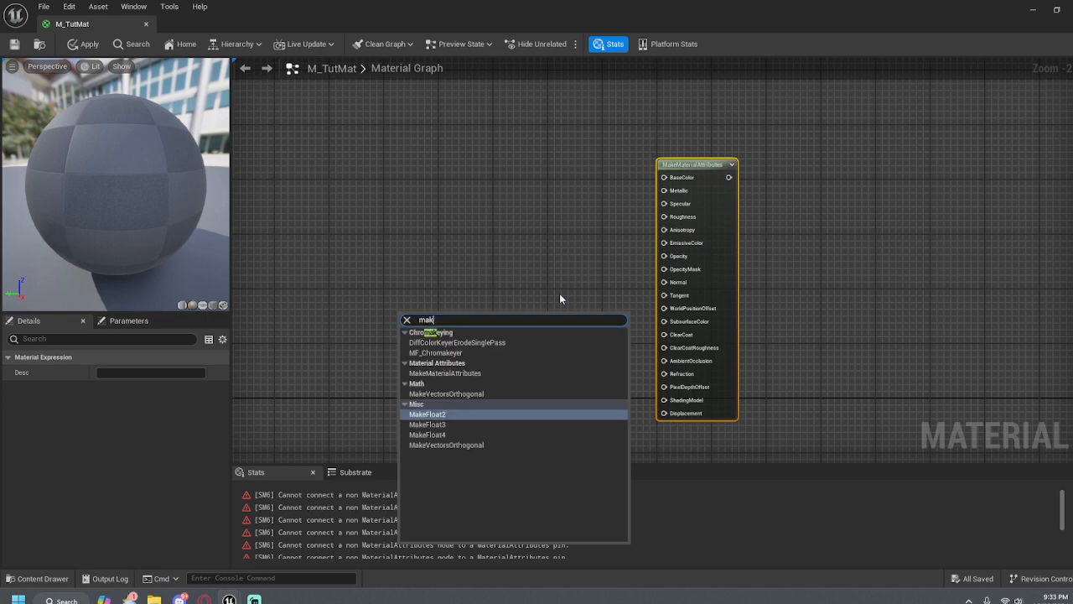
left_click(560, 298)
Browse the project content to the Cracked_Nordic_Coastal_Rock folder under Megascans > Surfaces
right_click_drag(550, 334, 504, 271)
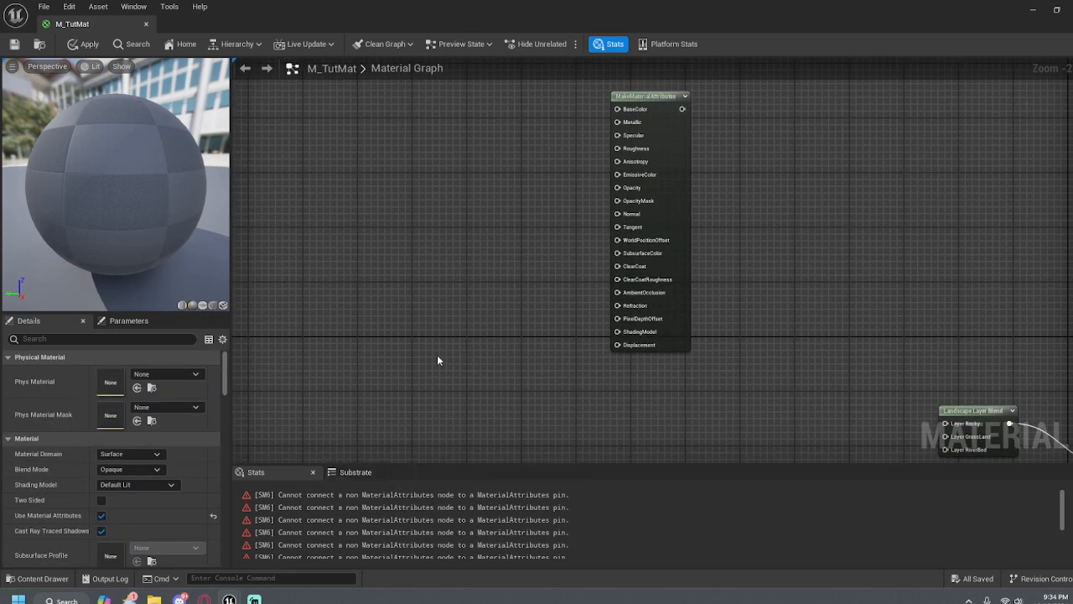
key("ctrl+space")
left_click(25, 473)
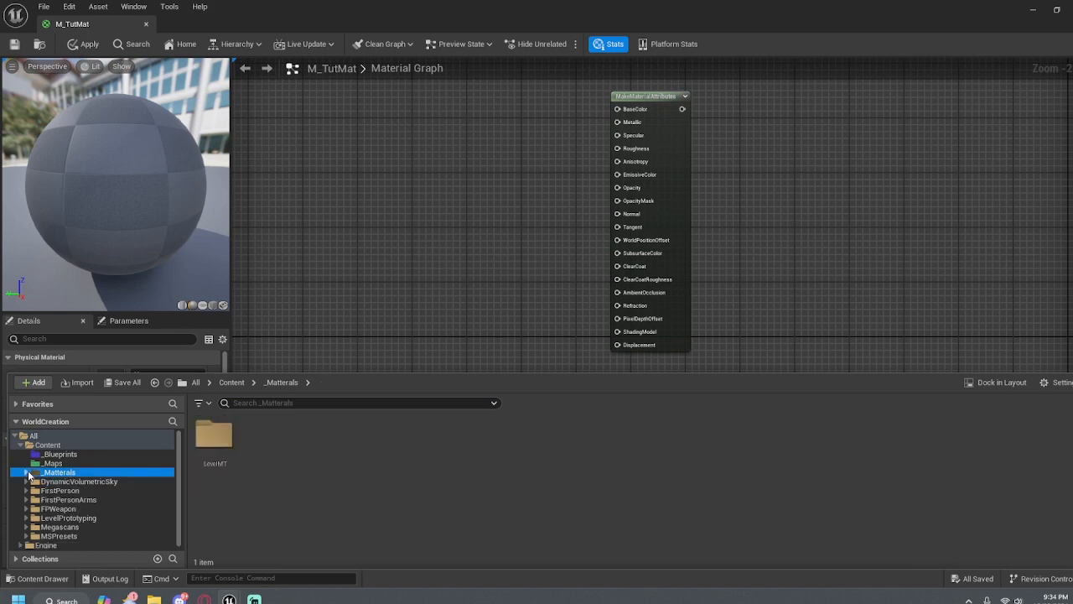
left_click(62, 530)
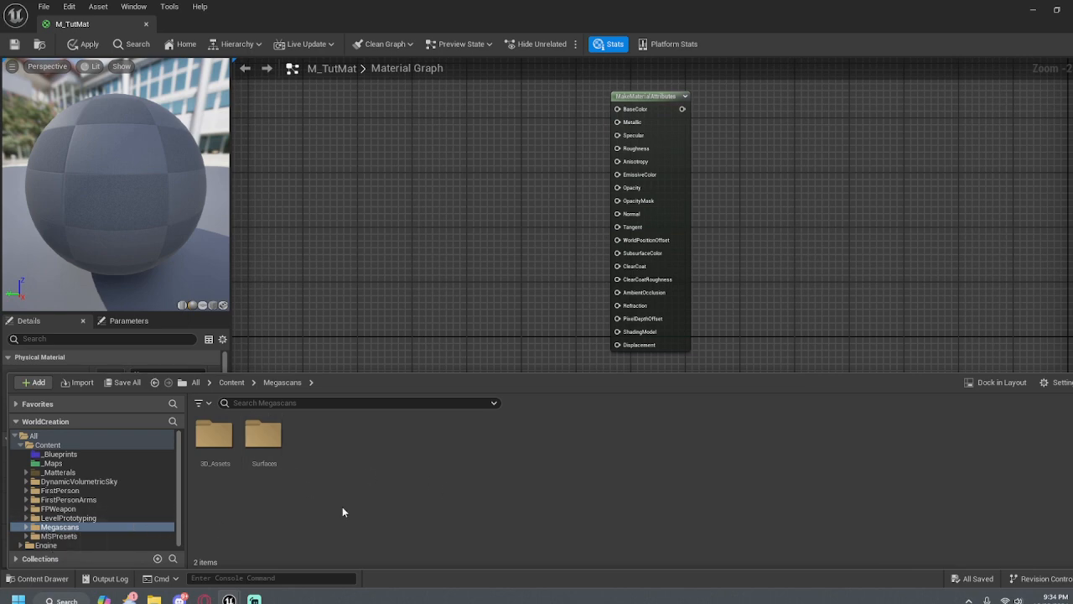
double_click(264, 437)
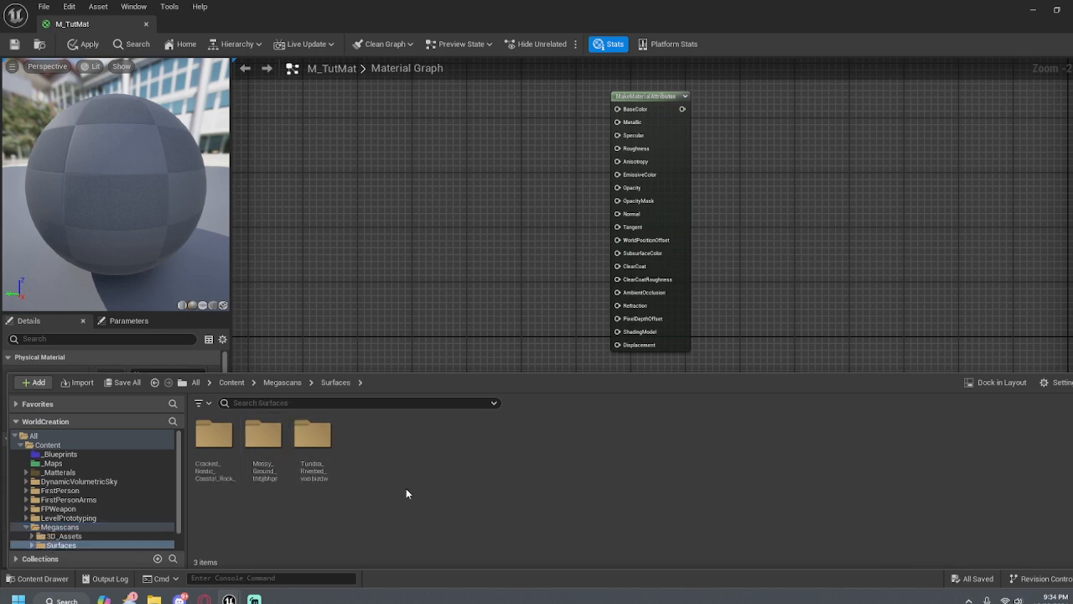
left_click(263, 438)
left_click(232, 449)
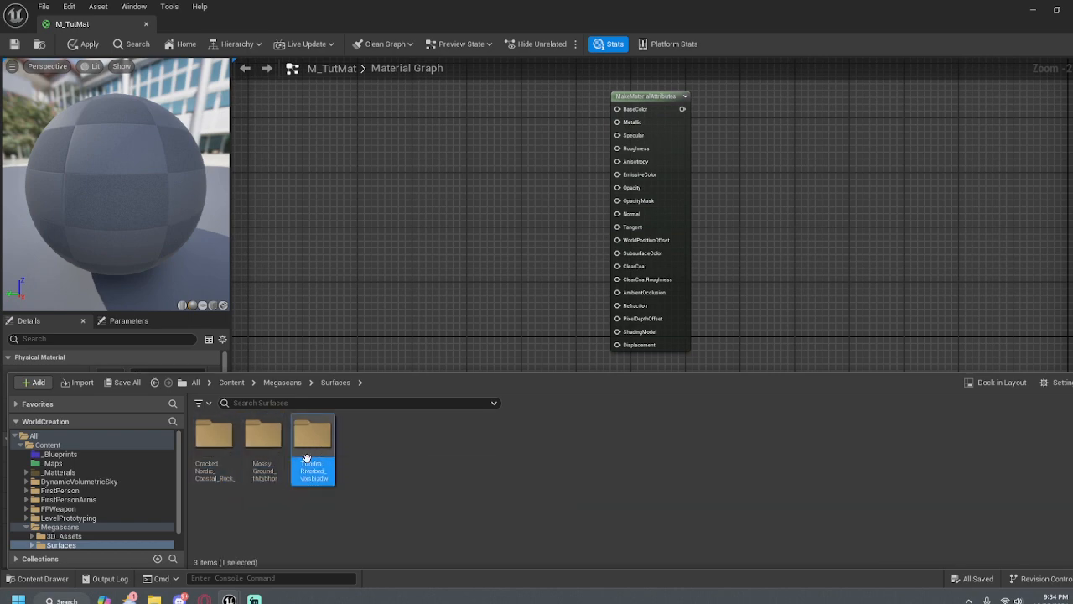
double_click(219, 443)
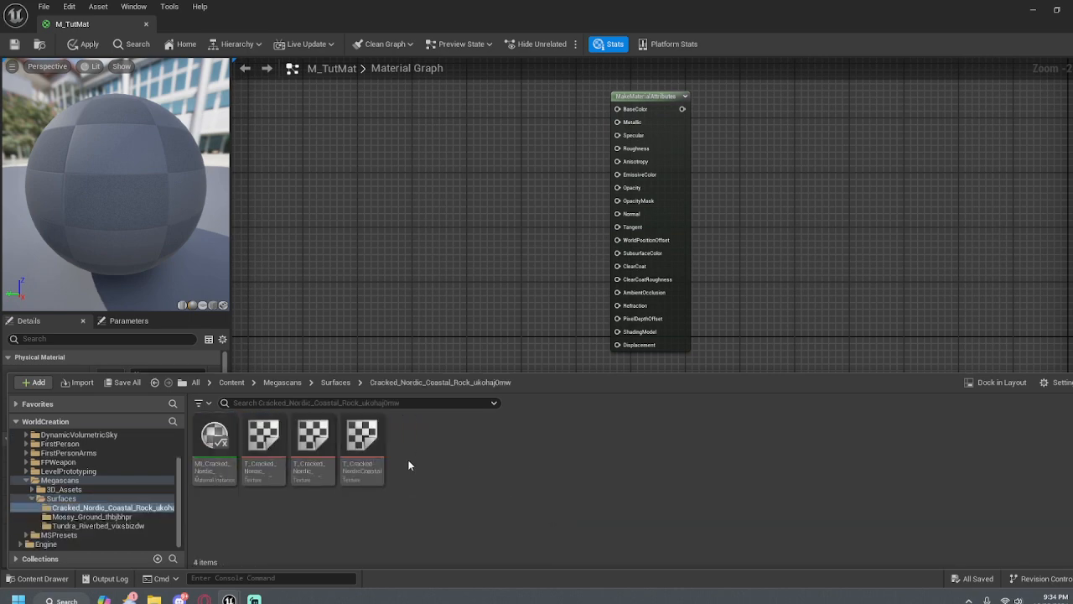
Add the folder's three rock textures to the graph as Texture Samples and spread them into a column before MakeMaterialAttributes
left_click_drag(408, 465, 269, 453)
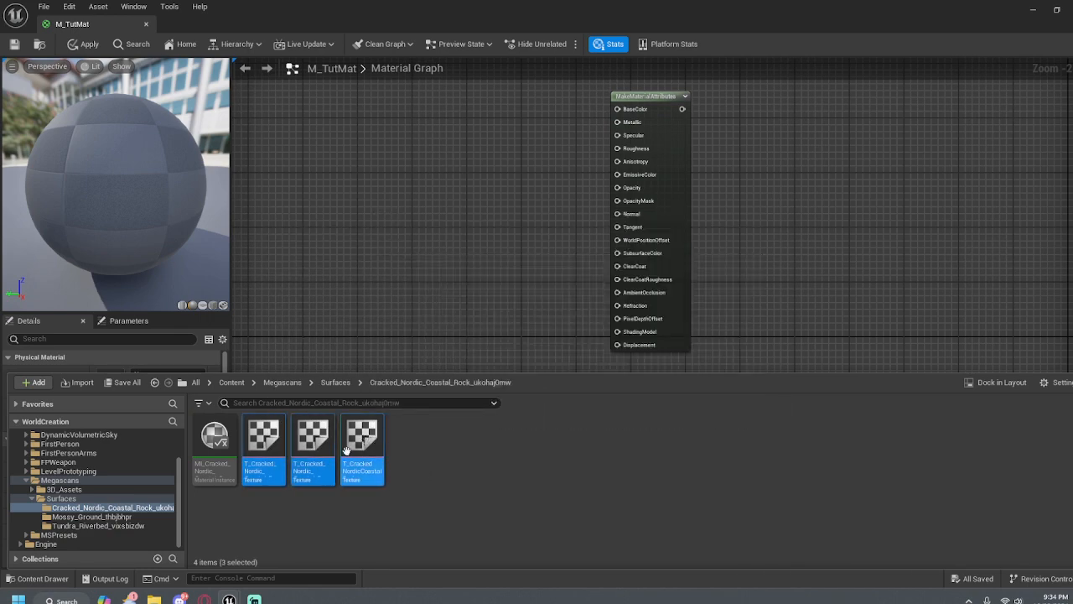
left_click_drag(346, 451, 323, 126)
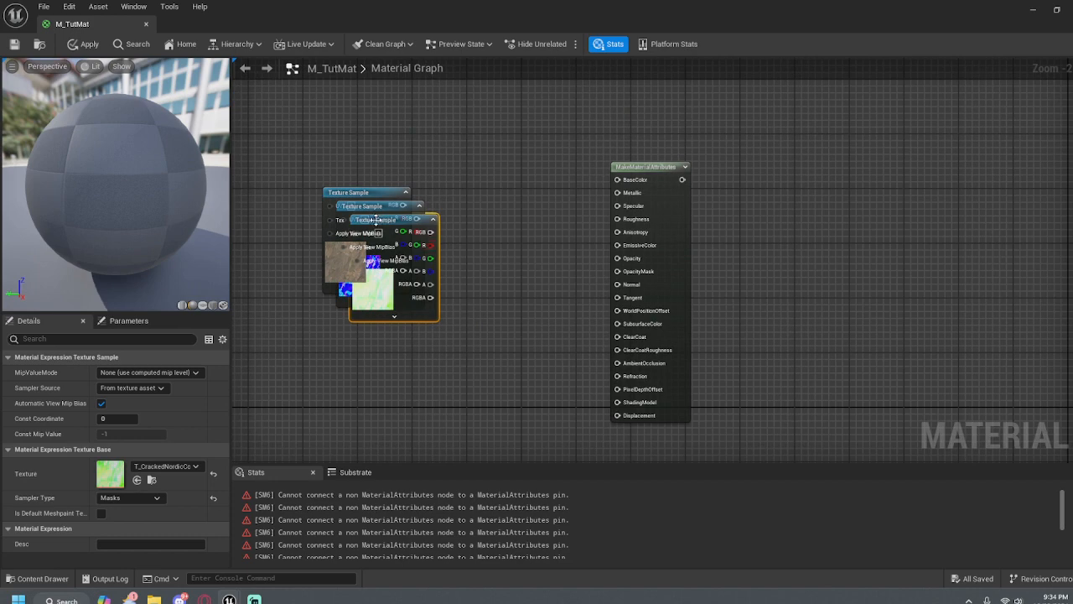
left_click(352, 192)
left_click_drag(378, 232, 388, 128)
left_click_drag(401, 217, 395, 342)
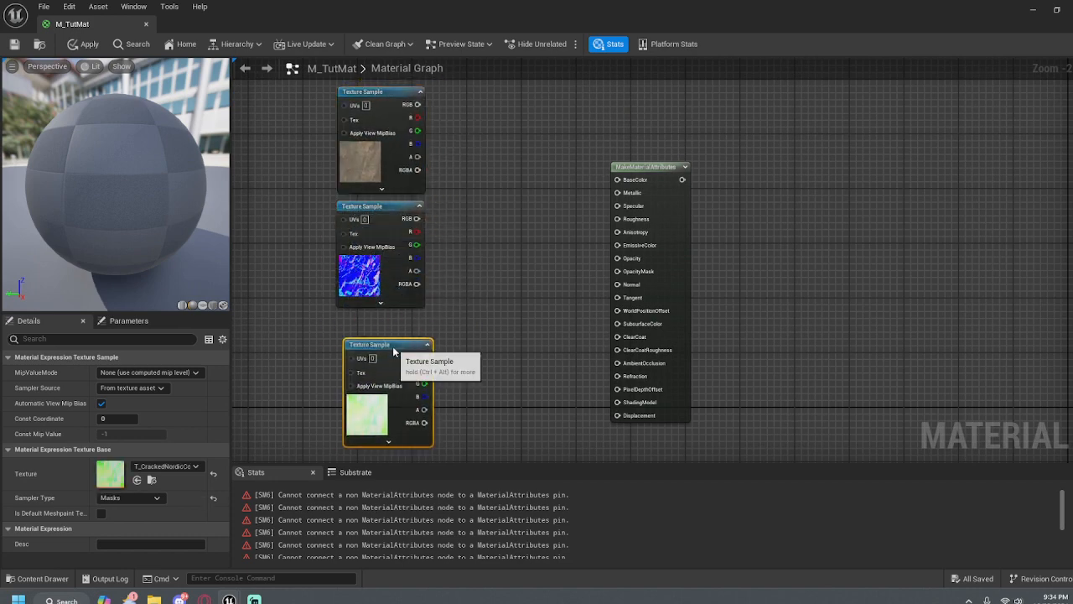
Reorder the aligned Texture Sample column to color, mask and normal from top to bottom
mouse_move(390, 216)
left_mouse_down()
mouse_move(403, 218)
mouse_move(390, 218)
left_mouse_up()
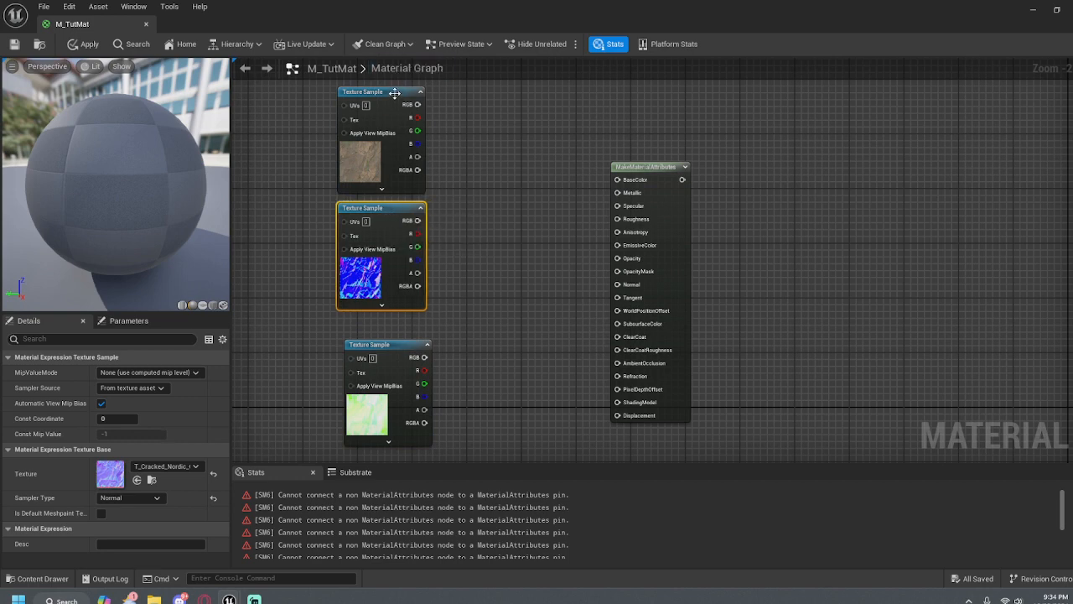
left_click_drag(395, 93, 402, 86)
left_click_drag(394, 209, 532, 352)
left_click_drag(399, 348, 397, 213)
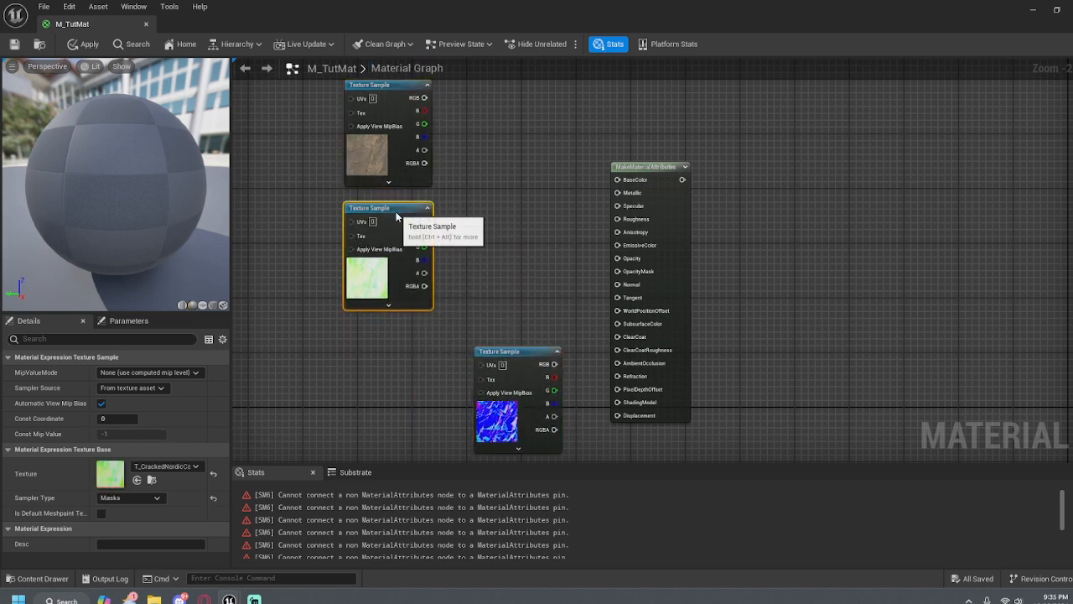
left_click_drag(520, 348, 386, 332)
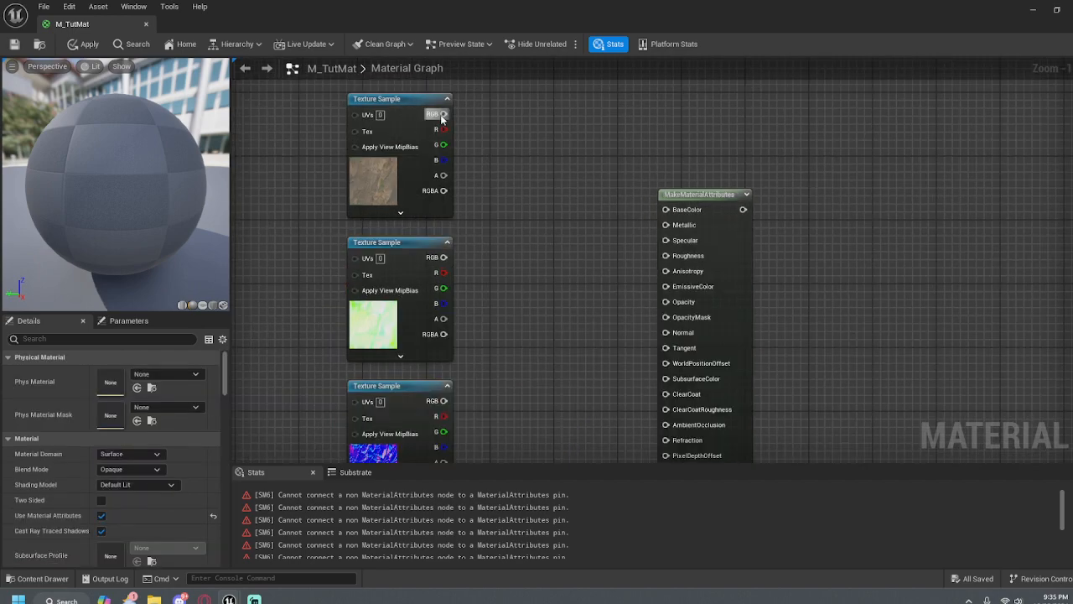
Connect the color texture's RGB to BaseColor, and the mask texture's R to AmbientOcclusion and G to Roughness
left_click_drag(443, 114, 666, 210)
right_click_drag(542, 294, 594, 242)
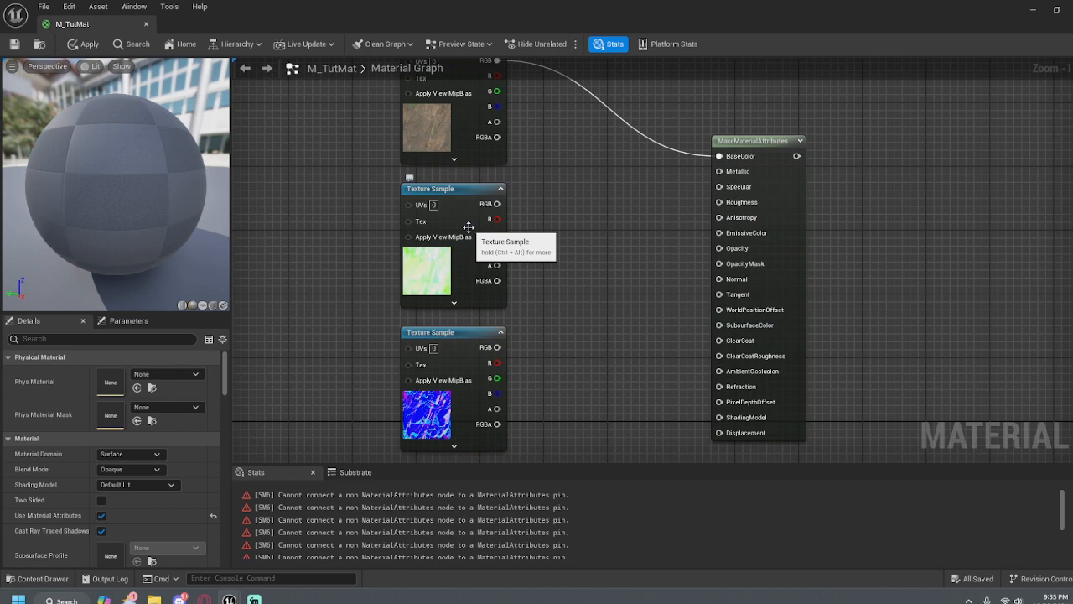
left_click_drag(498, 219, 724, 373)
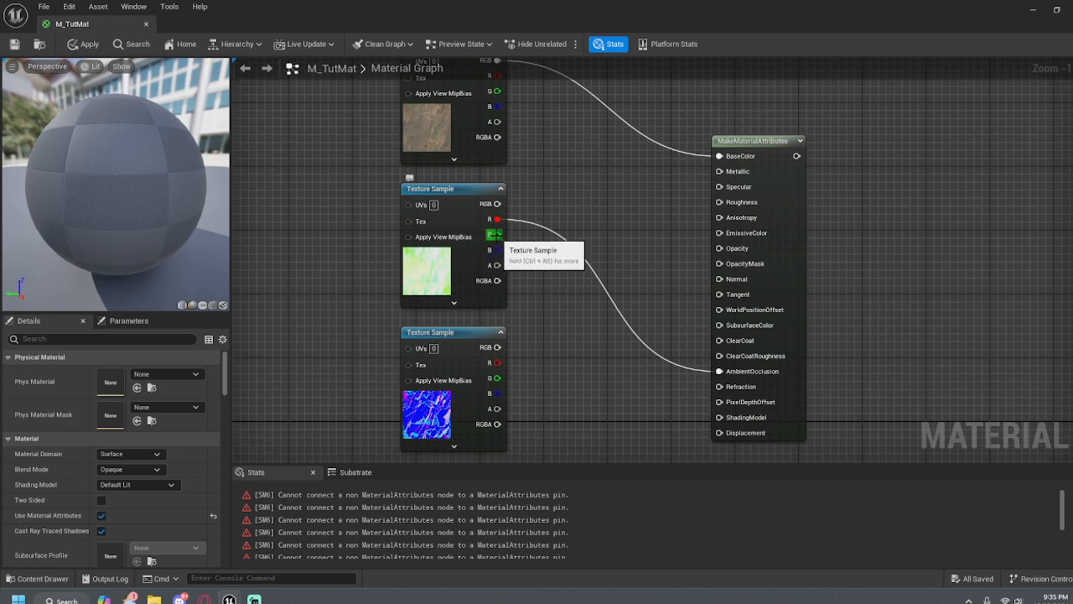
left_click_drag(495, 234, 719, 202)
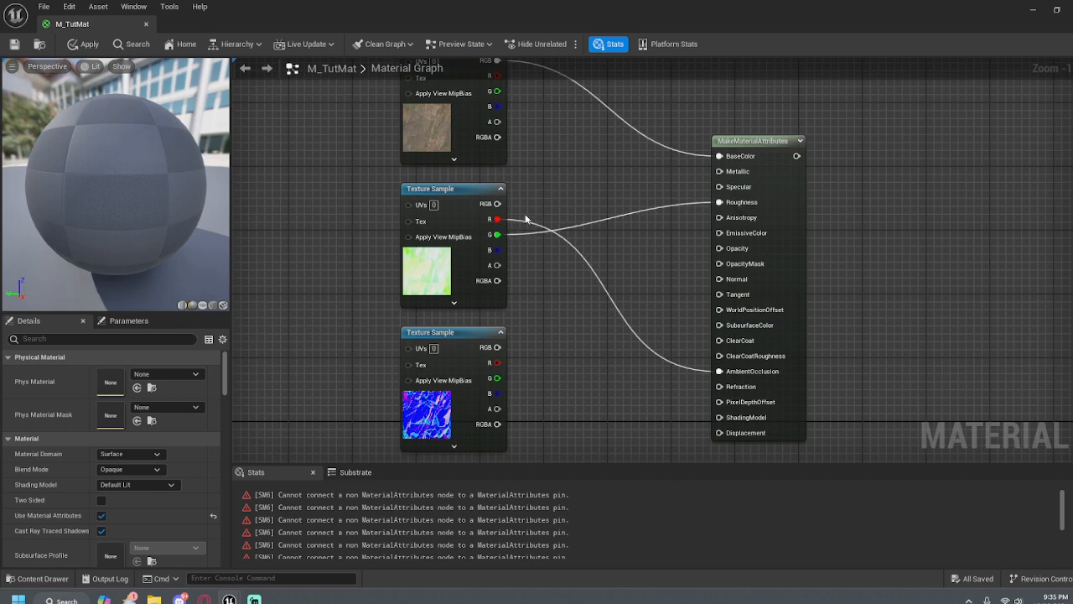
Connect the normal texture's RGB to Normal and move the MakeMaterialAttributes node farther from the textures
left_click_drag(751, 143, 740, 102)
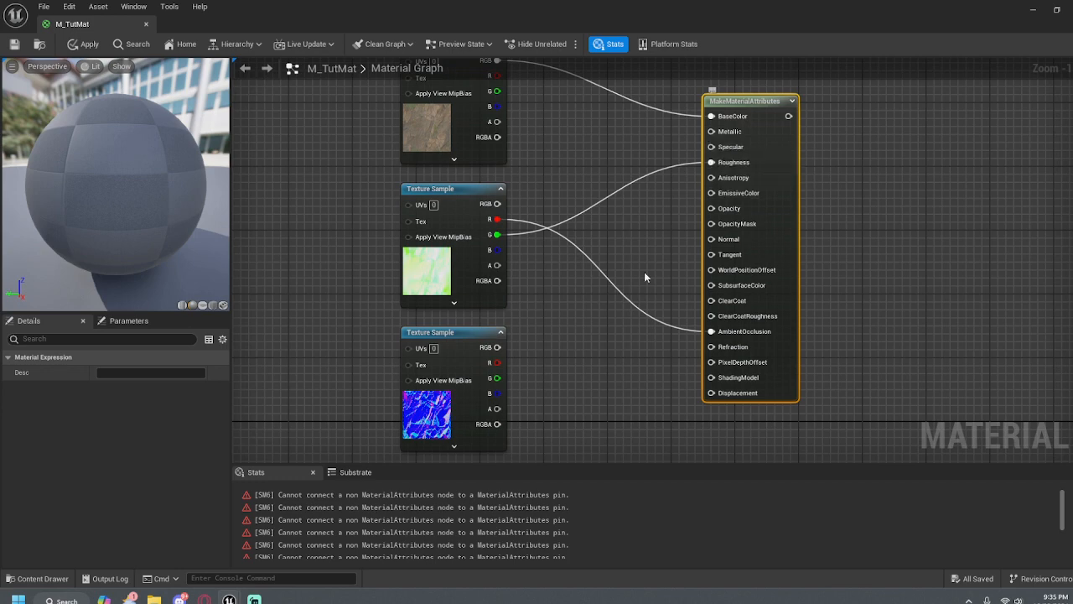
left_click_drag(497, 347, 711, 239)
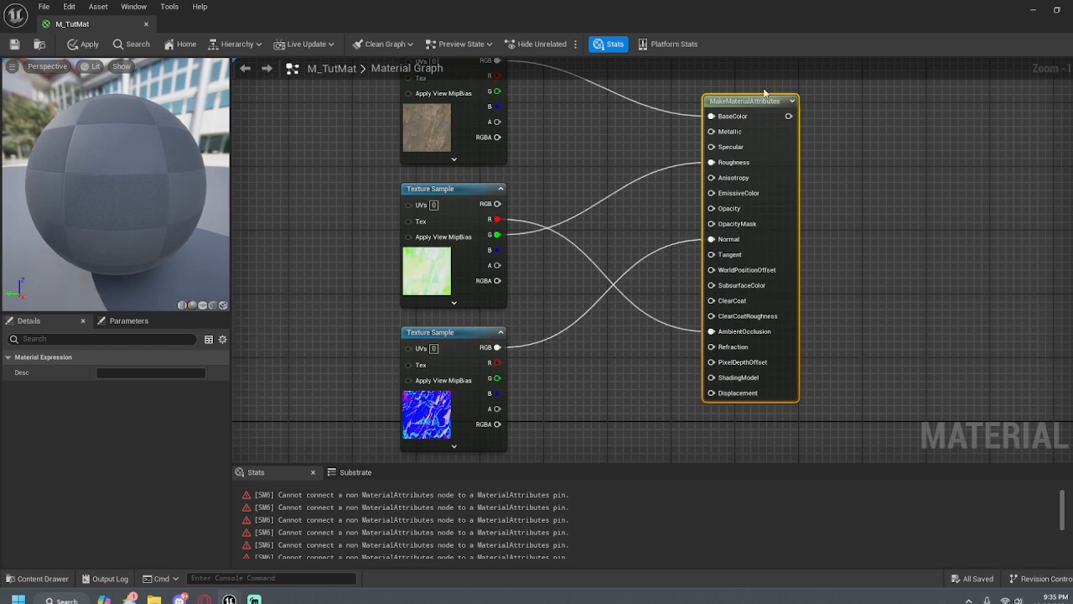
left_click_drag(764, 101, 821, 100)
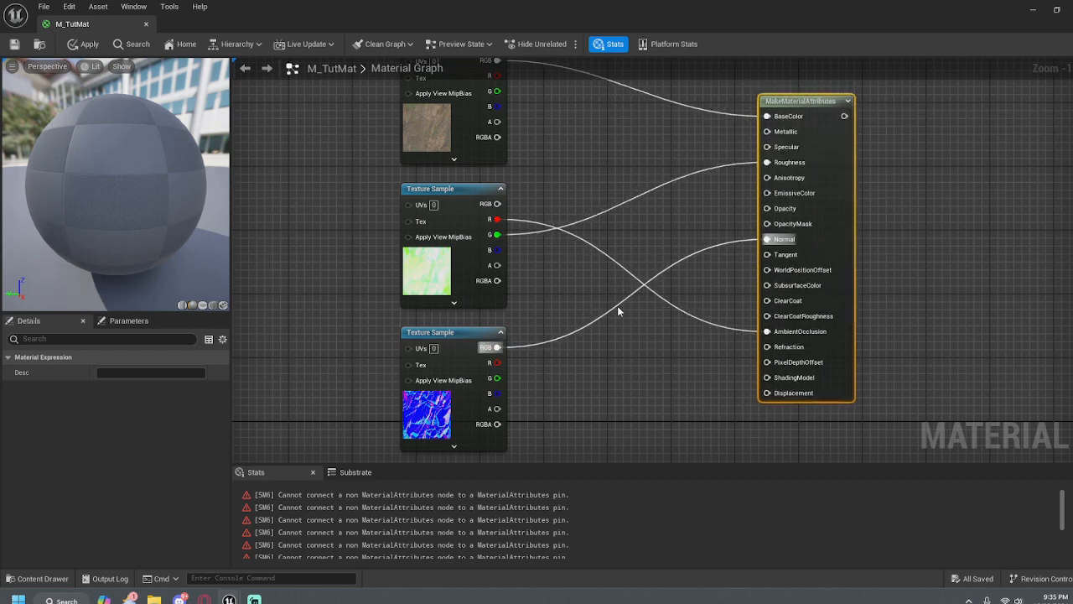
Move the mask and normal Texture Samples up to tighten the column's vertical spacing
scroll(661, 276, "down", 2)
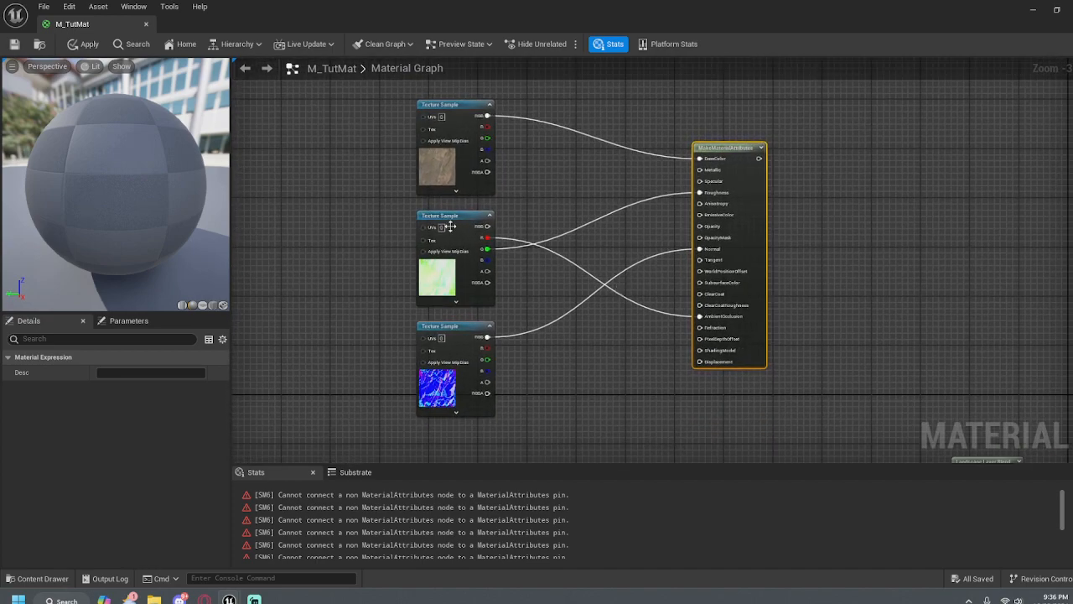
left_click_drag(472, 222, 472, 218)
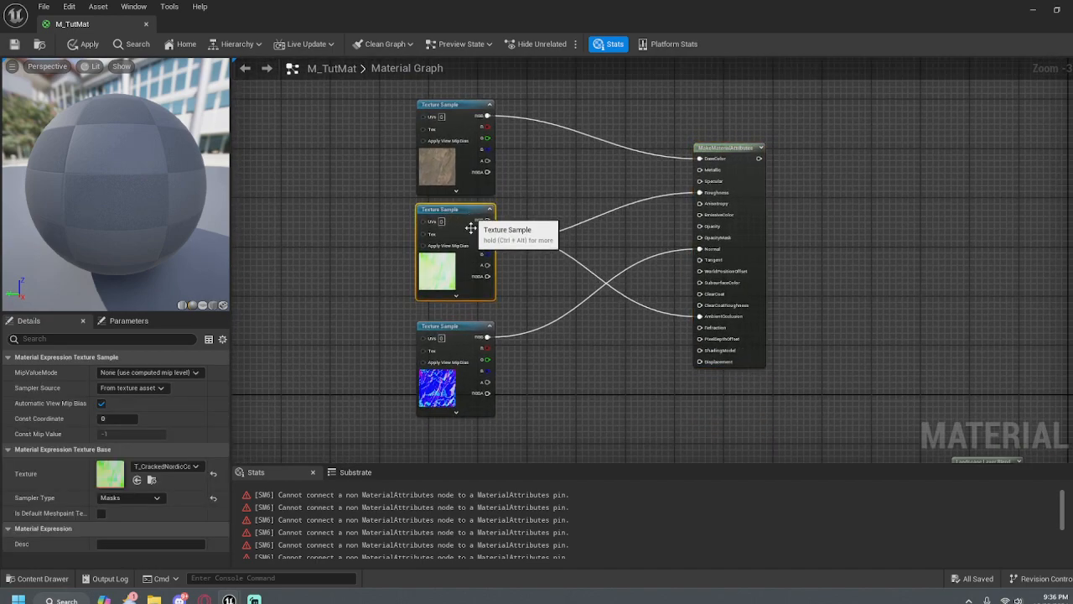
left_click(472, 334)
left_click(657, 403)
right_click_drag(657, 402, 697, 398)
scroll(658, 344, "down", 1)
scroll(657, 353, "up", 3)
scroll(657, 360, "down", 2)
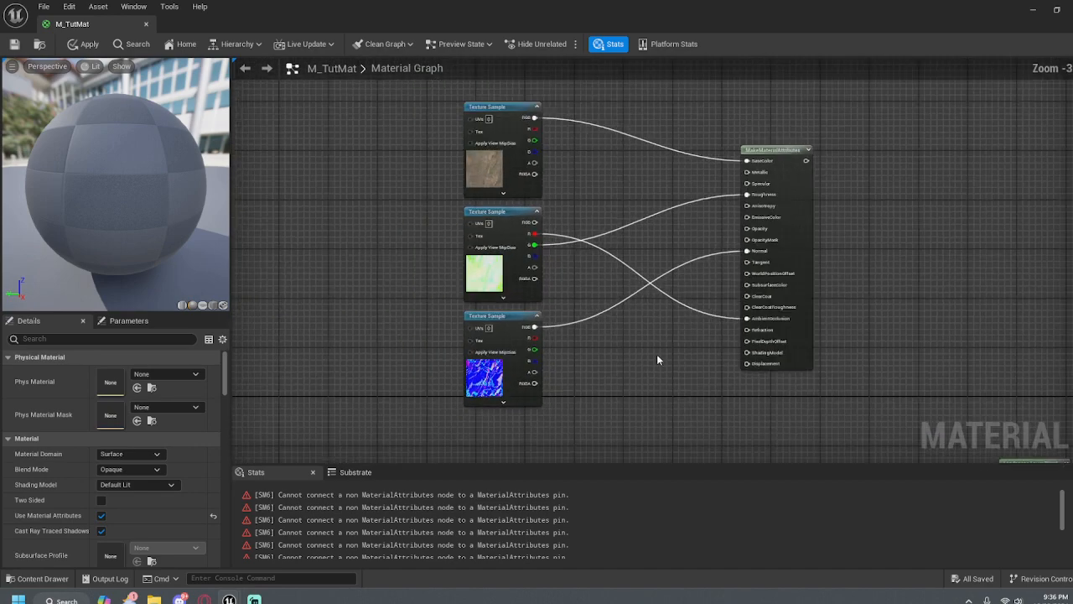
scroll(657, 354, "down", 1)
scroll(657, 359, "up", 2)
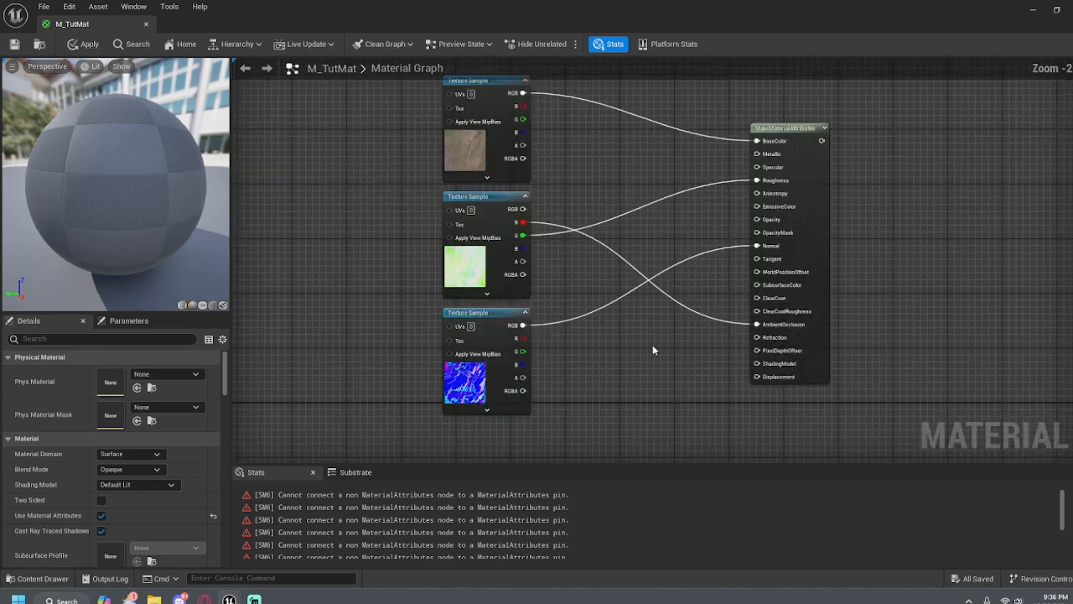
Convert the rock color Texture Sample to a parameter named CliffGround
left_click(506, 143)
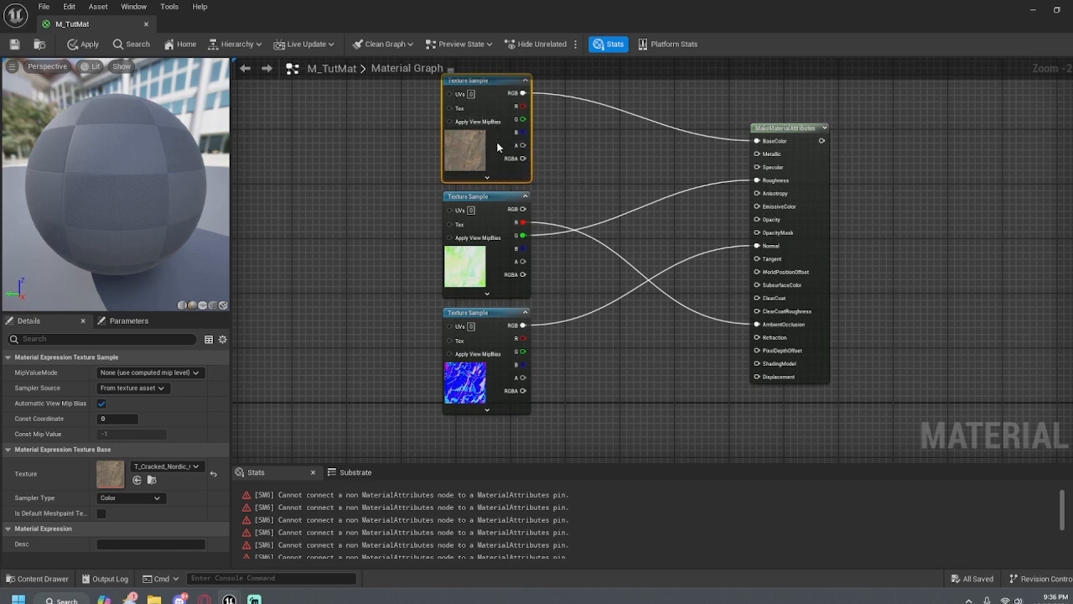
right_click(497, 146)
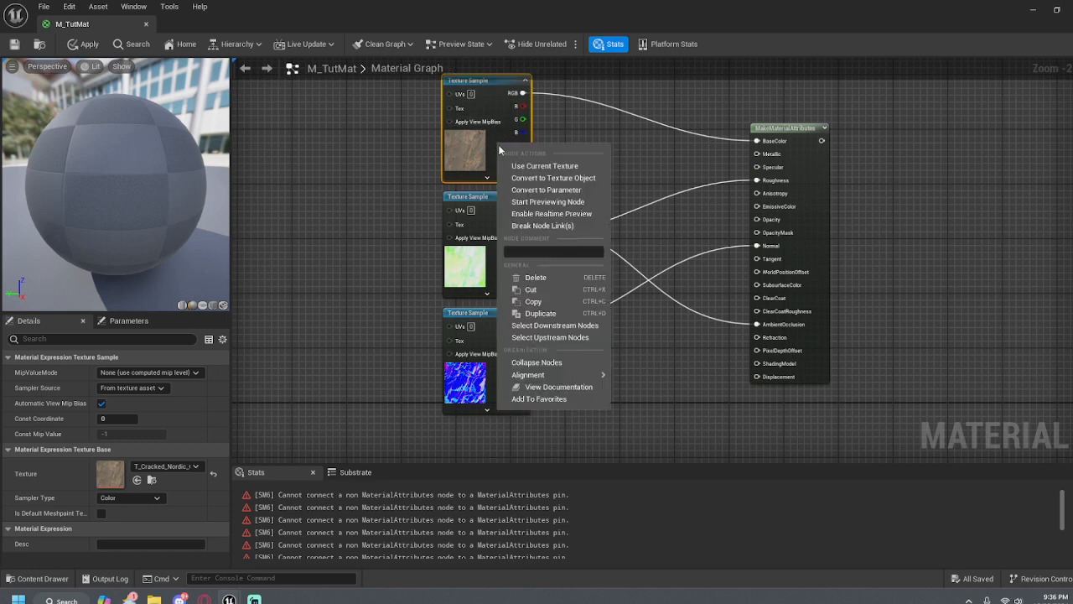
left_click(542, 191)
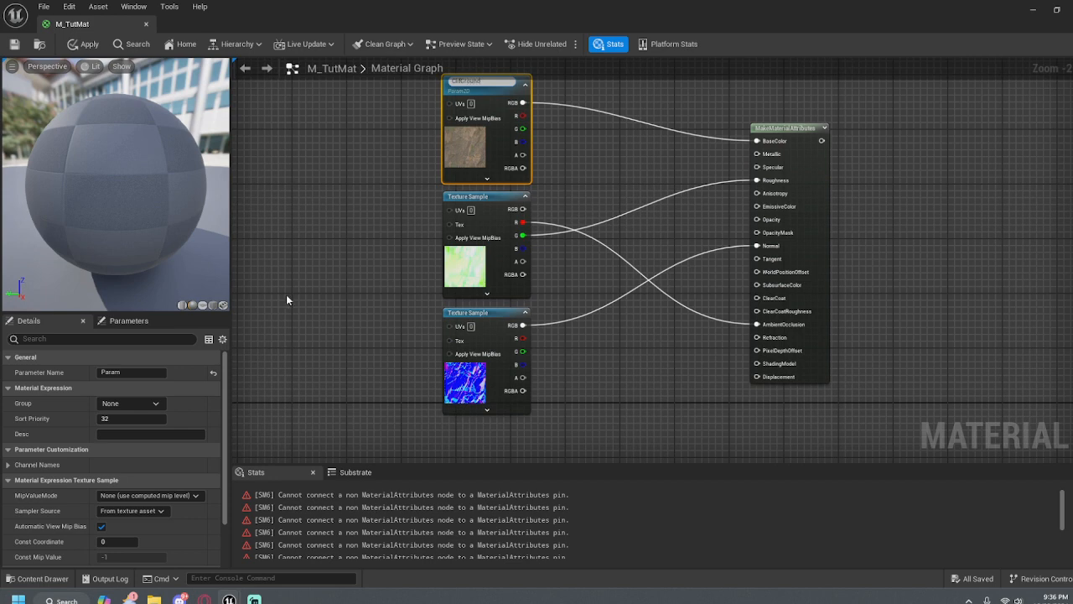
left_click(185, 388)
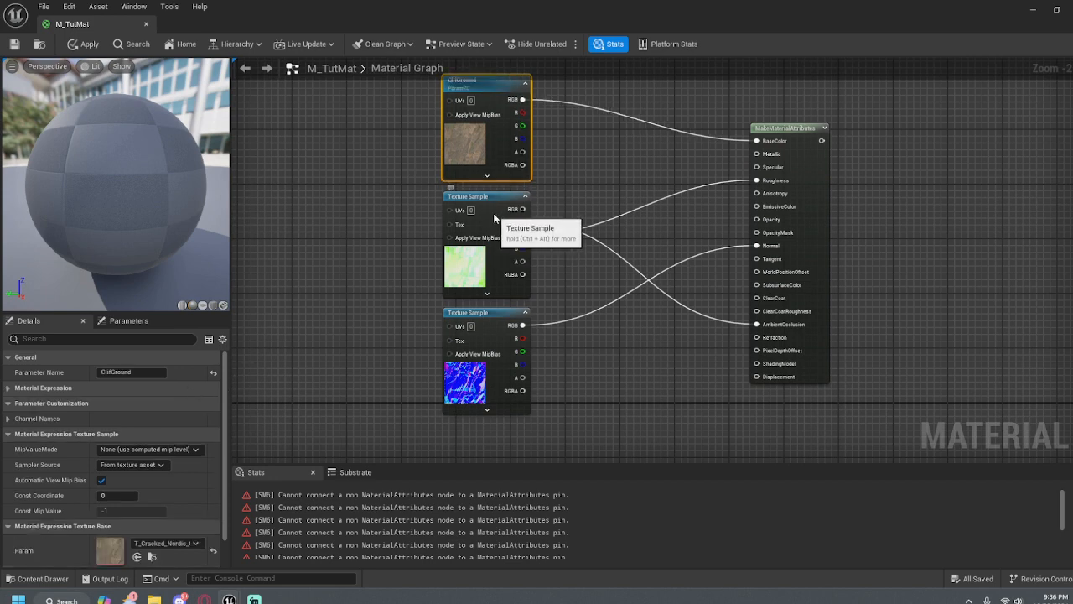
Convert the green mask Texture Sample to a parameter named CliffRough
right_click(495, 216)
left_click(191, 407)
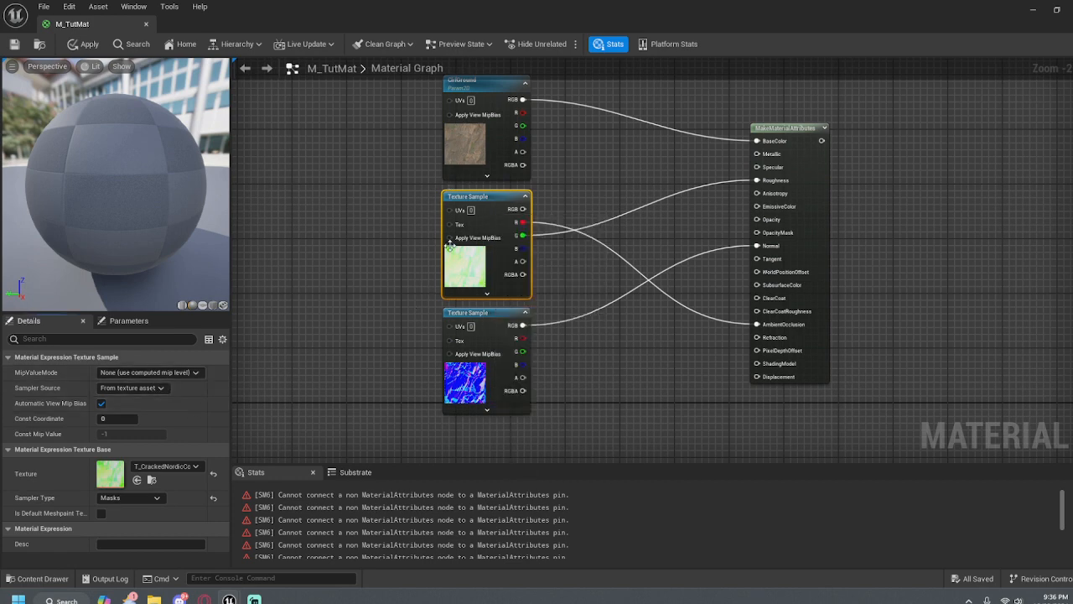
right_click(501, 225)
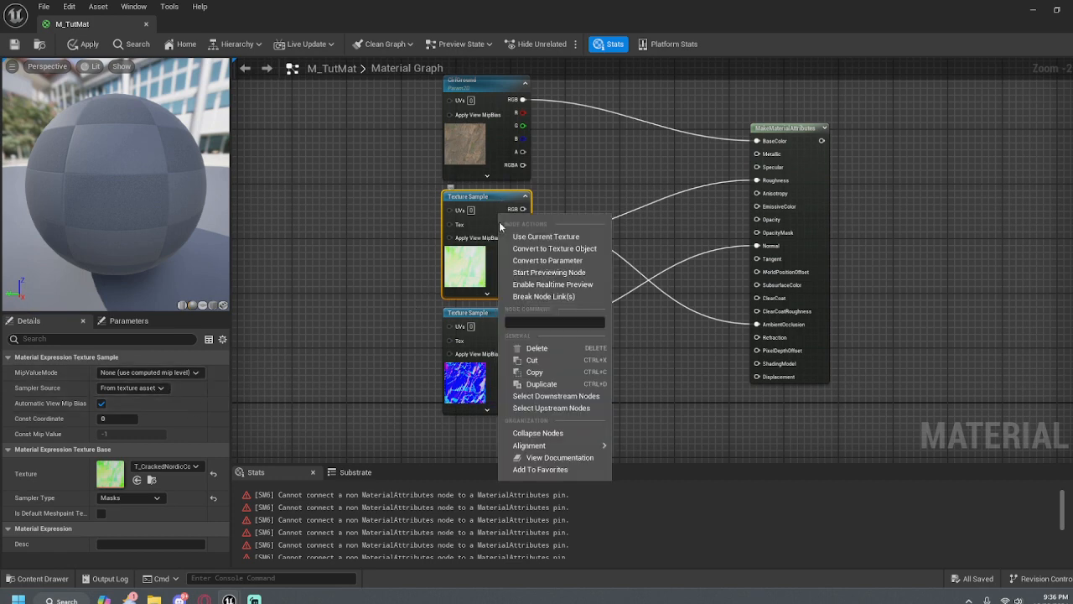
left_click(567, 261)
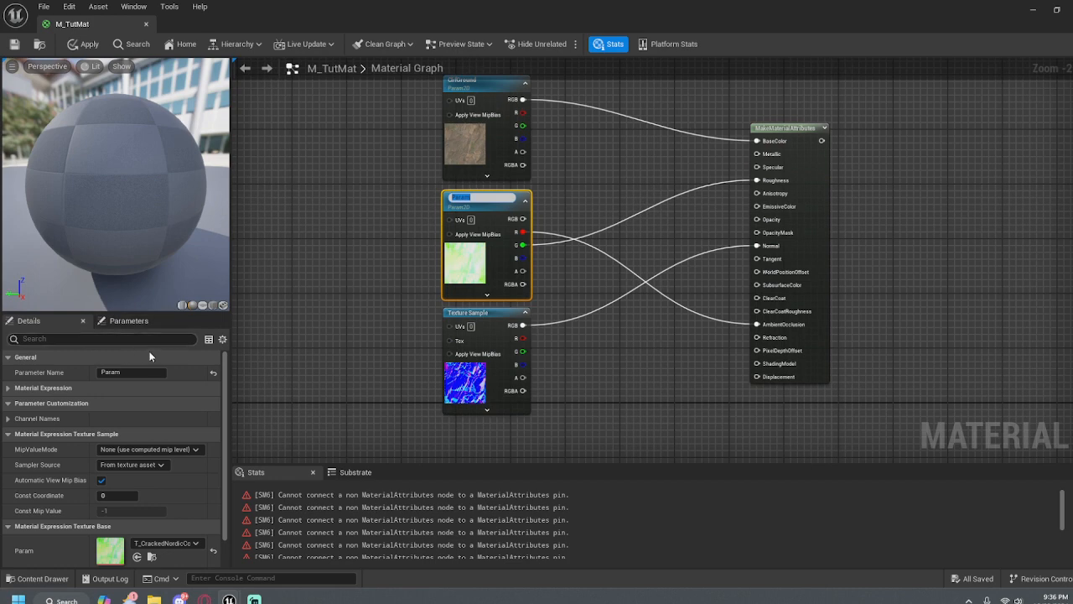
left_click(118, 372)
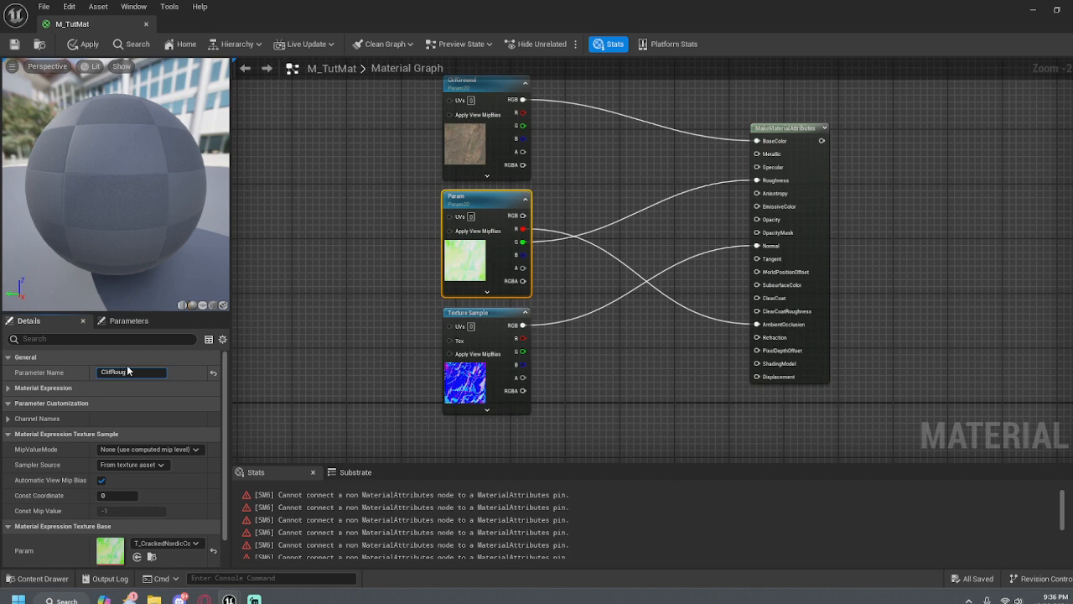
type("h")
key("Return")
Move the normal Texture Sample down slightly and convert it to a parameter named CliffNormal
left_click_drag(495, 323, 495, 330)
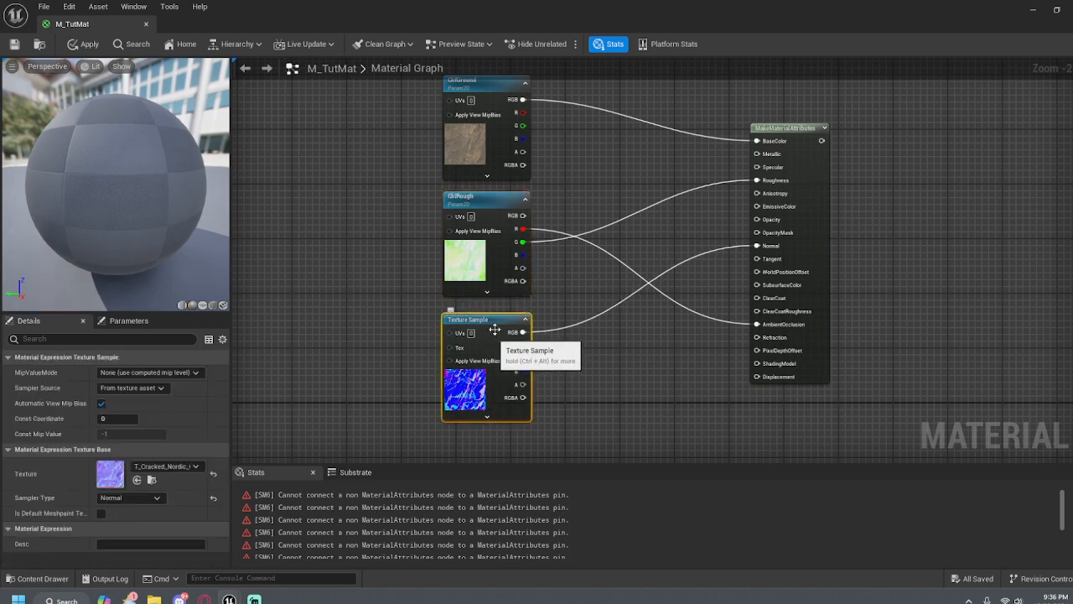
right_click(495, 330)
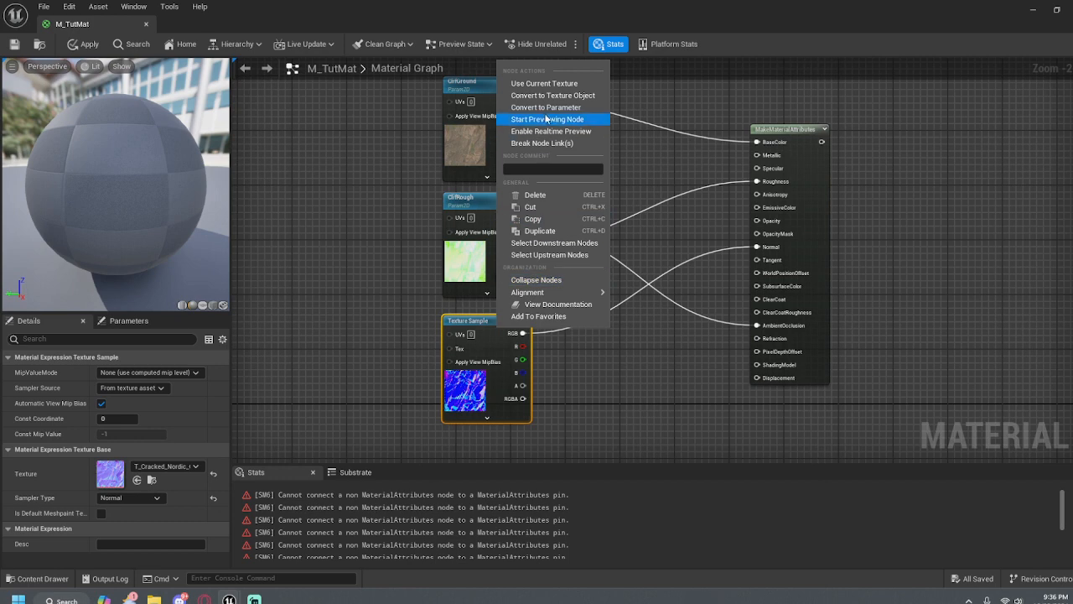
left_click(546, 107)
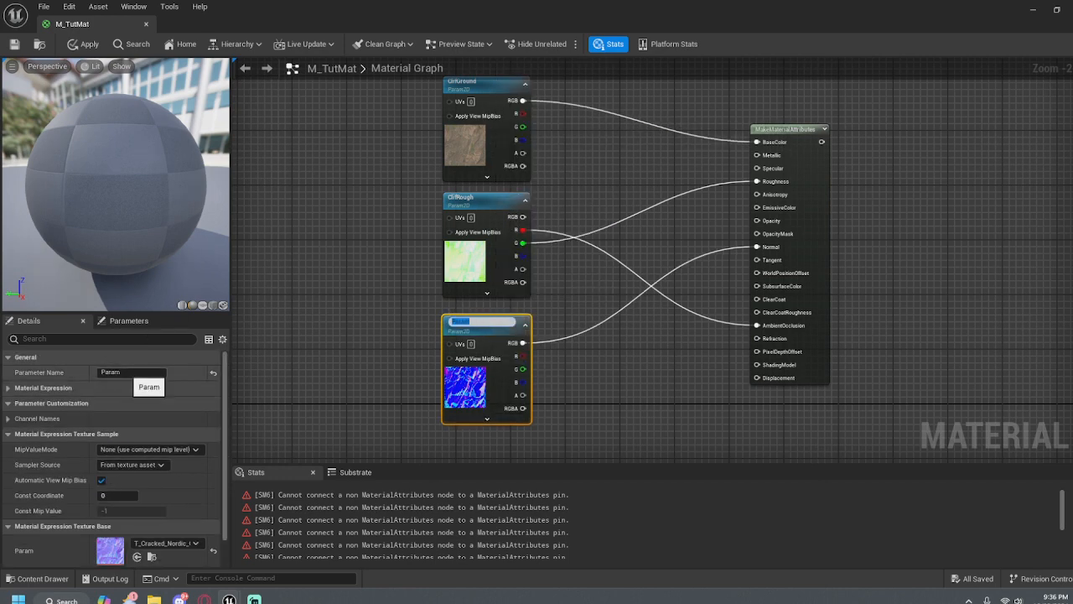
left_click(119, 372)
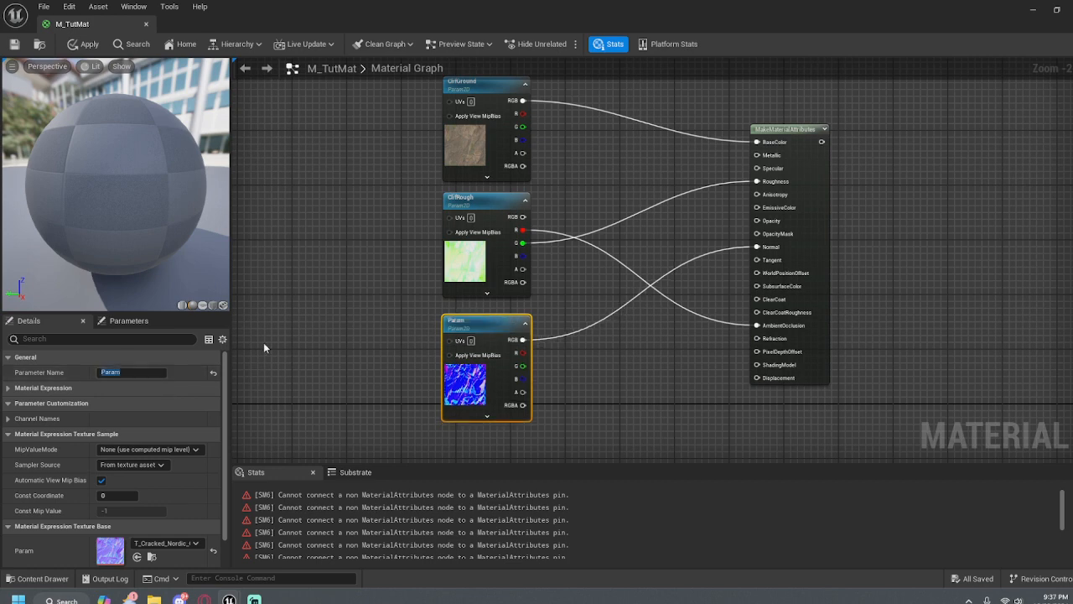
left_click(119, 371)
type("CliffNormal")
left_click(296, 281)
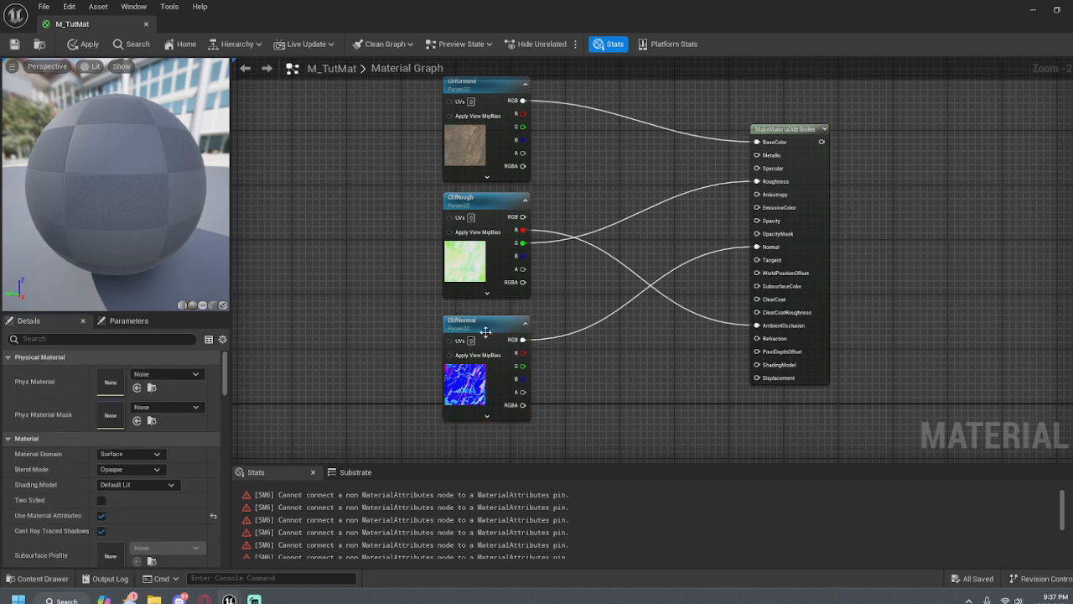
Move the CliffNormal parameter node up slightly to even out the spacing of the texture column
left_click(494, 332)
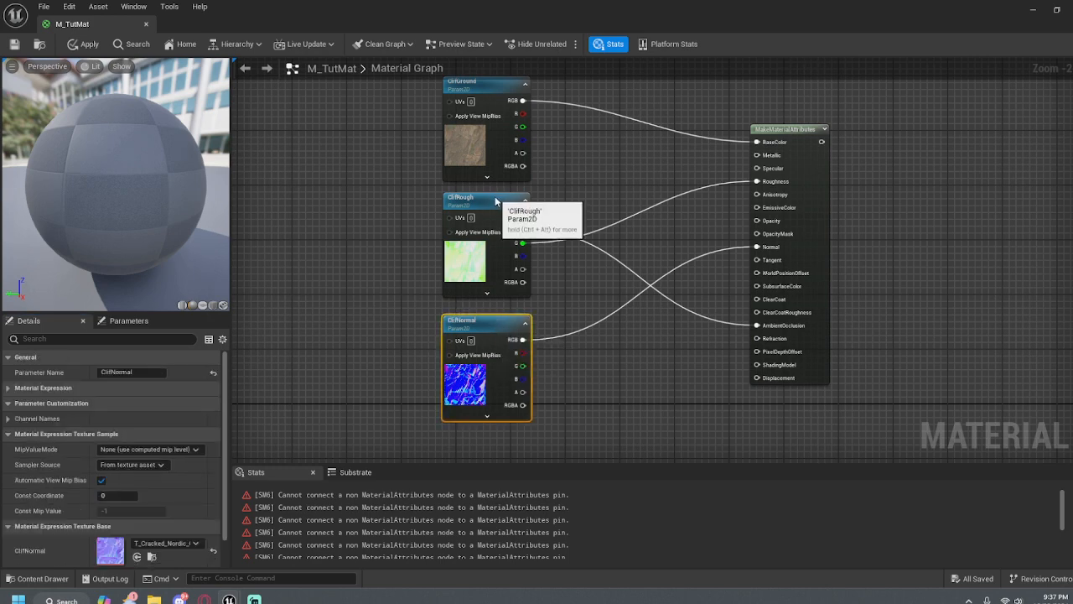
left_click(493, 203)
left_click(495, 320)
left_click(640, 391)
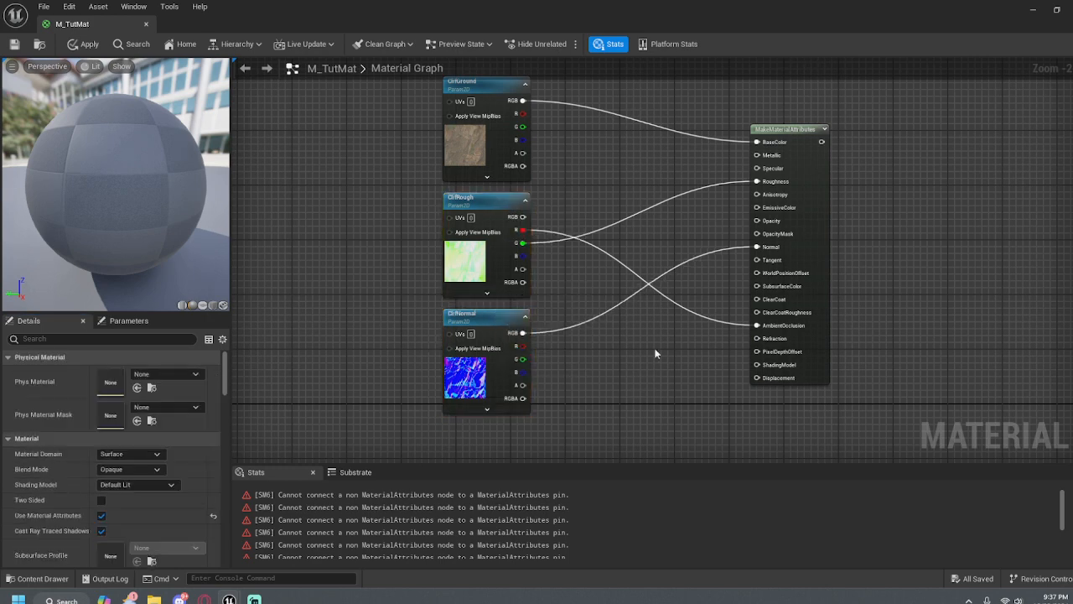
Move the MakeMaterialAttributes node closer to the cliff texture parameters and save the material
scroll(640, 391, "down", 2)
right_click_drag(640, 392, 616, 332)
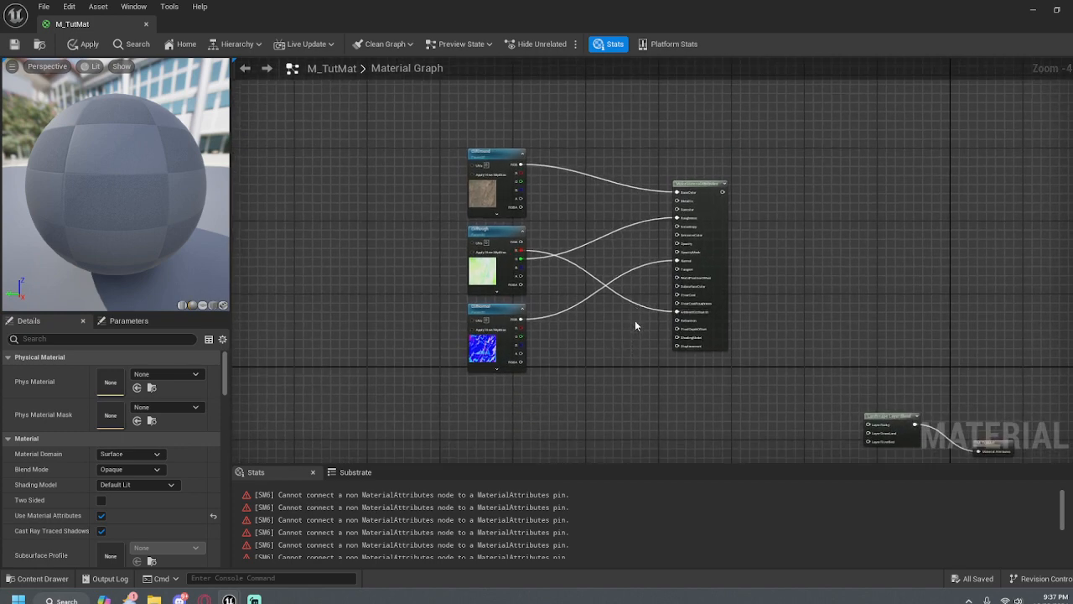
mouse_move(687, 185)
left_mouse_down()
mouse_move(697, 182)
mouse_move(668, 183)
left_mouse_up()
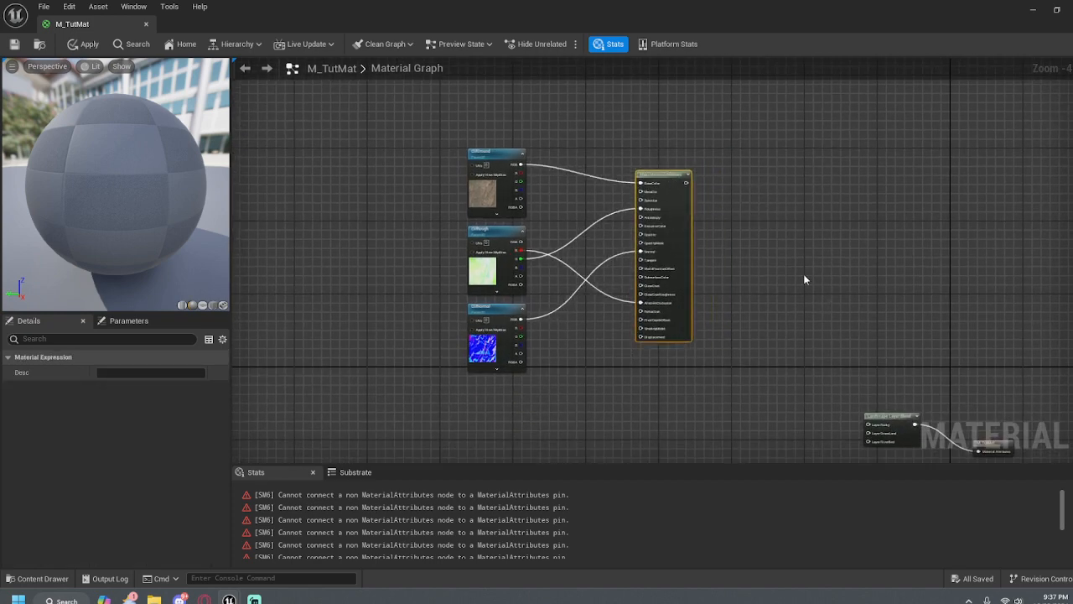
left_click(13, 45)
left_click(630, 322)
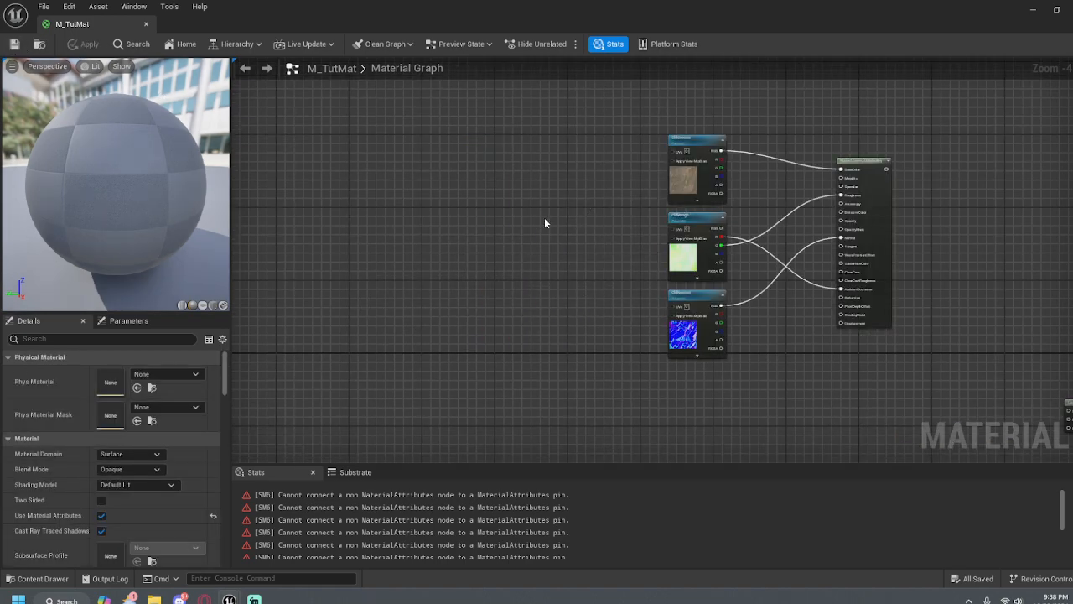
Add a TextureCoordinate node in the empty graph area before the cliff texture parameters
scroll(696, 193, "up", 2)
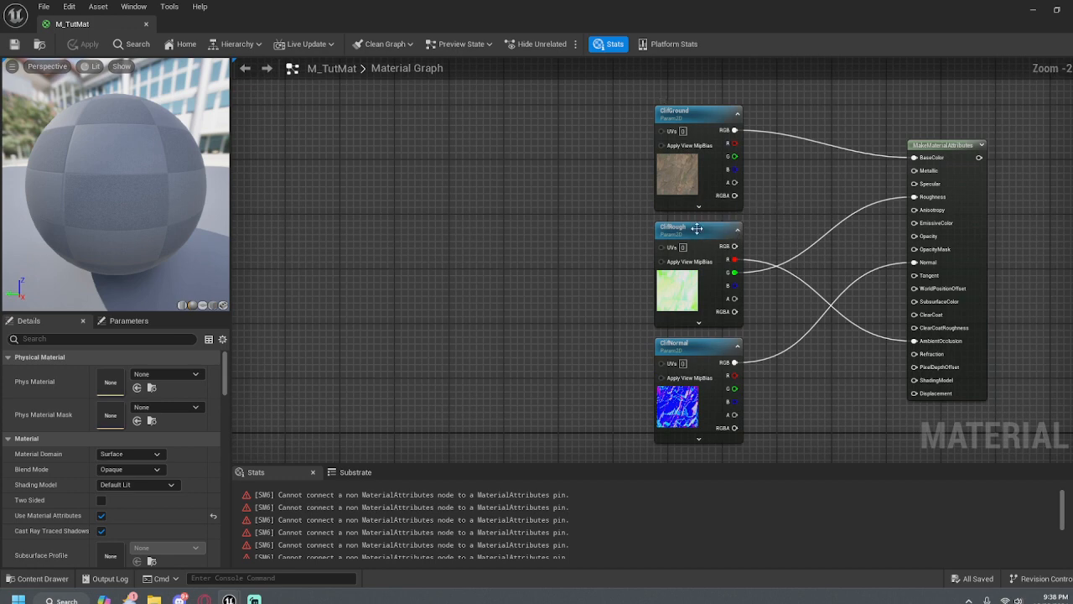
left_click(698, 234)
right_click_drag(887, 379, 863, 330)
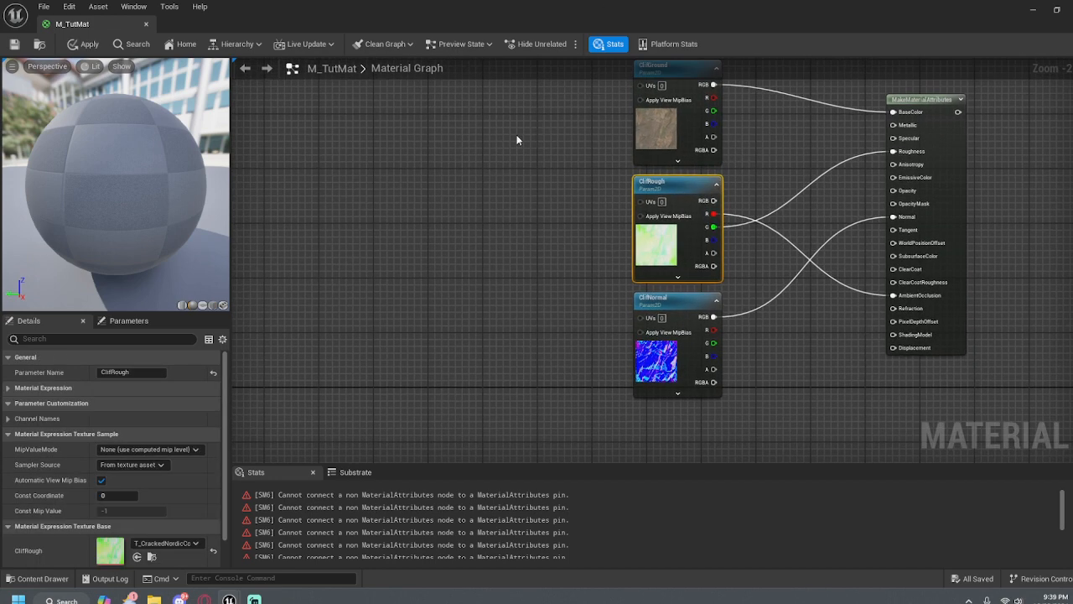
left_click(340, 174)
right_click(453, 187)
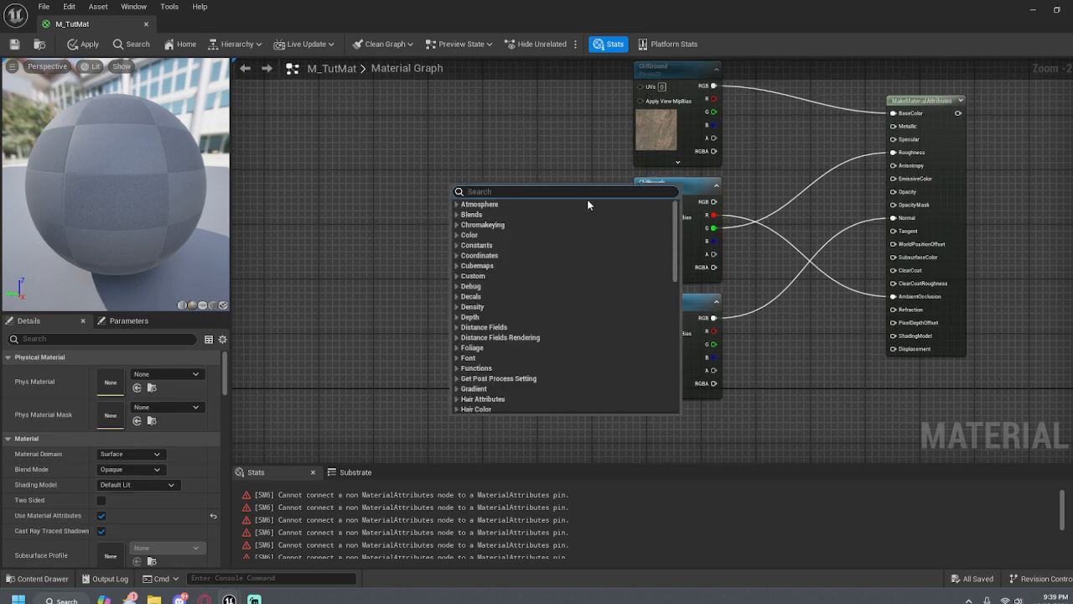
type("t")
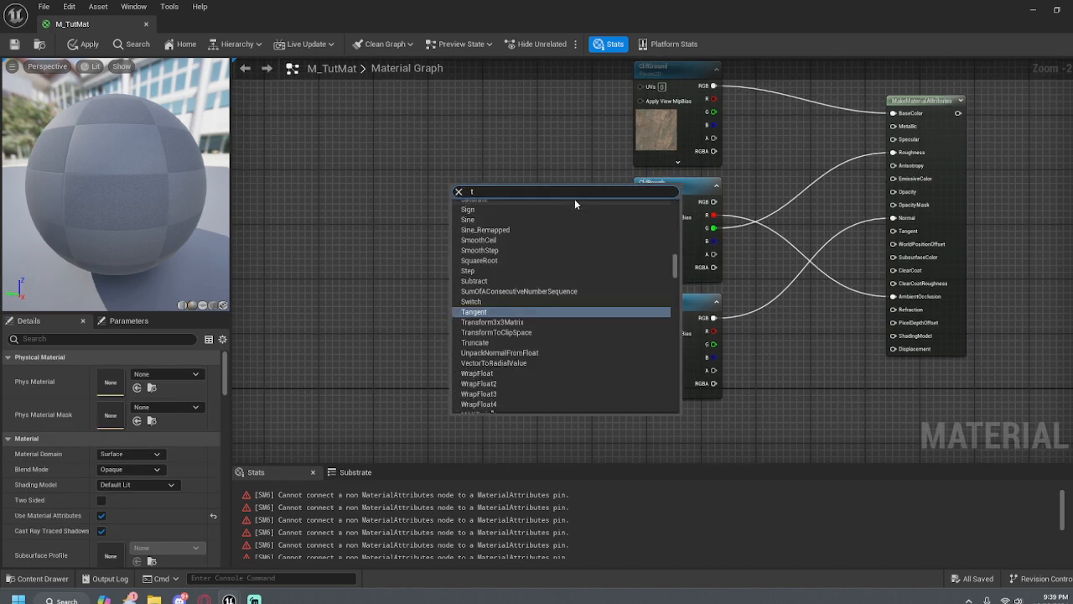
key("BackSpace")
type("te")
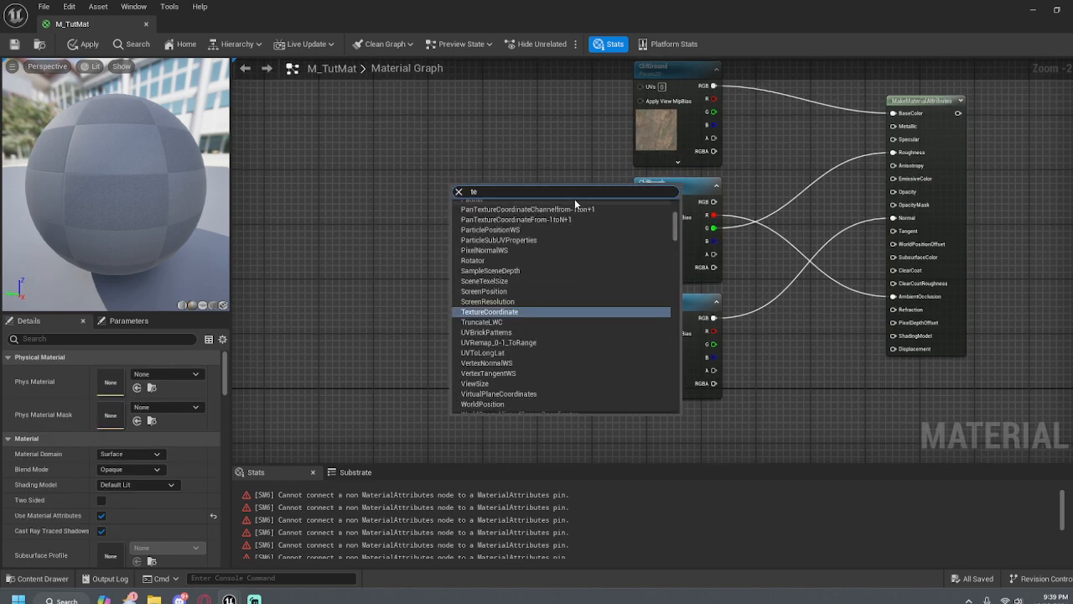
type("x")
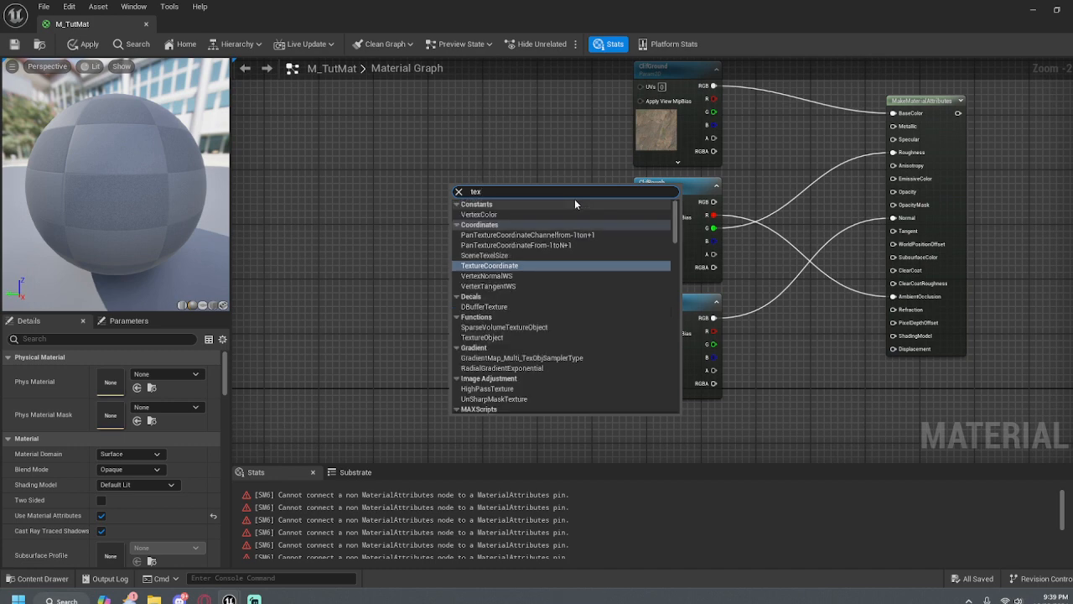
left_click(541, 266)
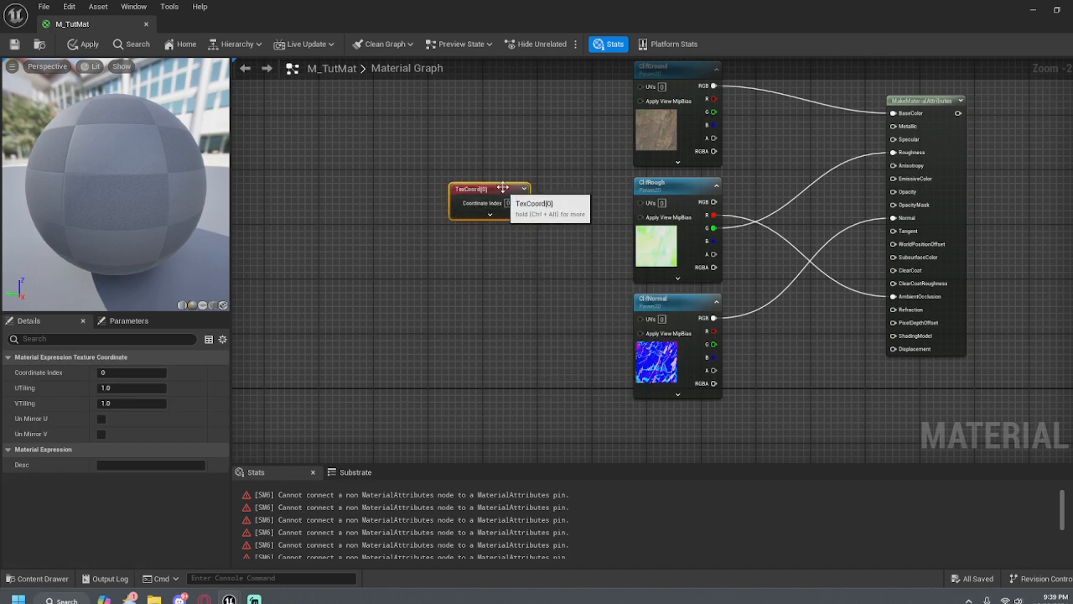
Connect the TexCoord output to the UVs of CliffGround, CliffRough and CliffNormal, and align the TexCoord node with CliffRough
left_click_drag(503, 188, 642, 87)
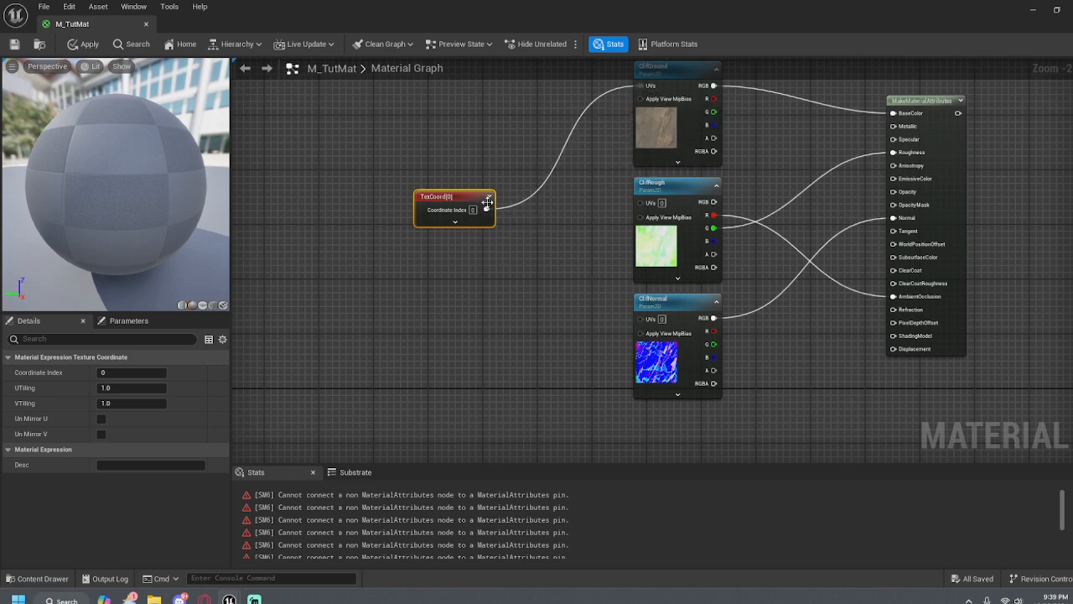
left_click_drag(487, 207, 642, 202)
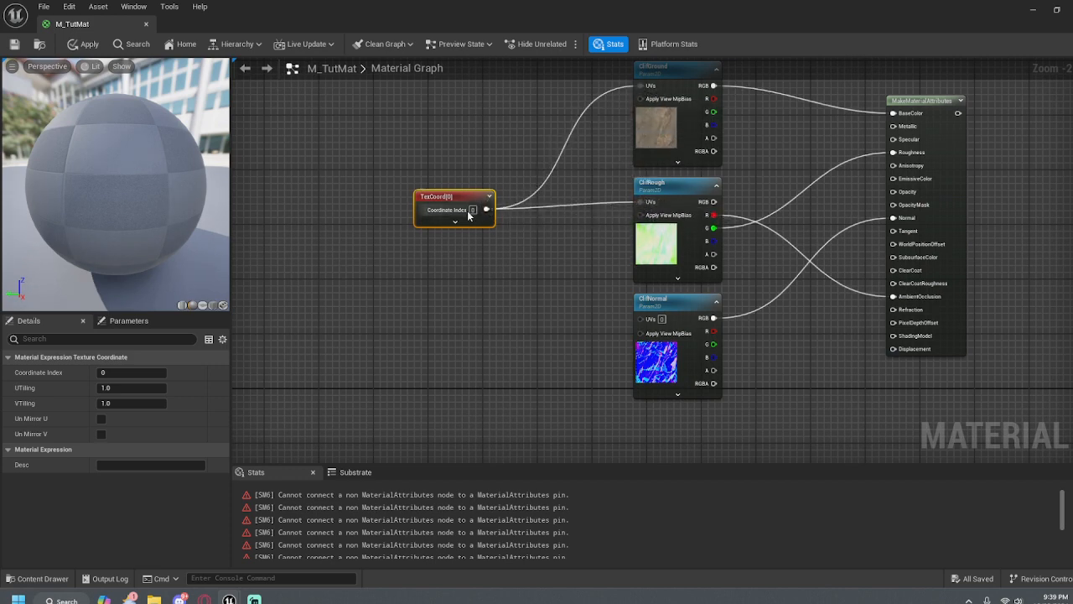
left_click_drag(487, 210, 639, 319)
mouse_move(467, 202)
left_mouse_down()
mouse_move(475, 187)
mouse_move(475, 197)
left_mouse_up()
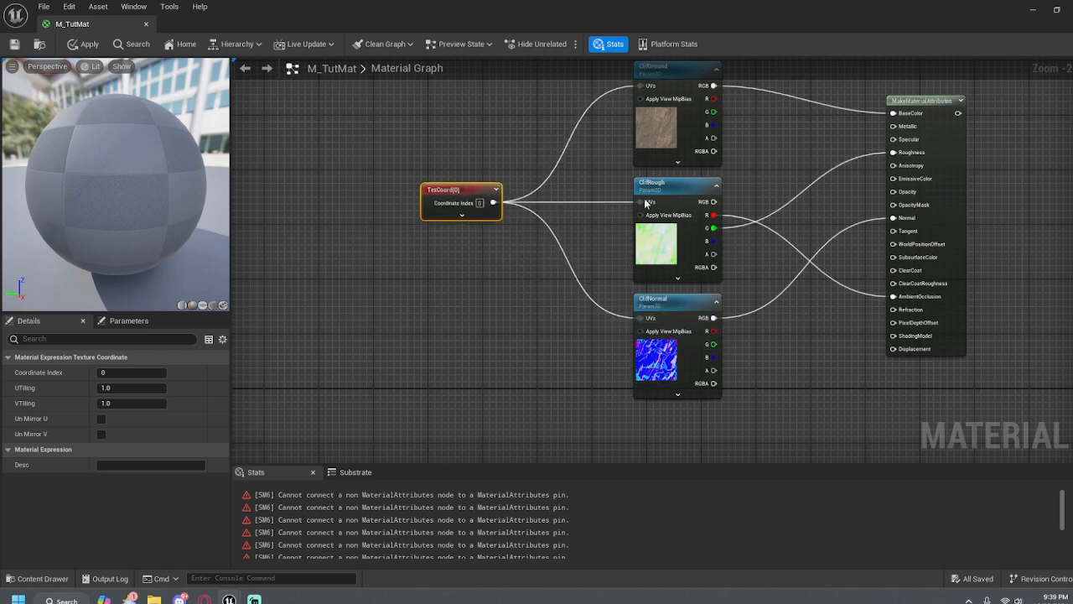
Set the TexCoord node's UTiling and VTiling to 0.5
left_click(699, 183)
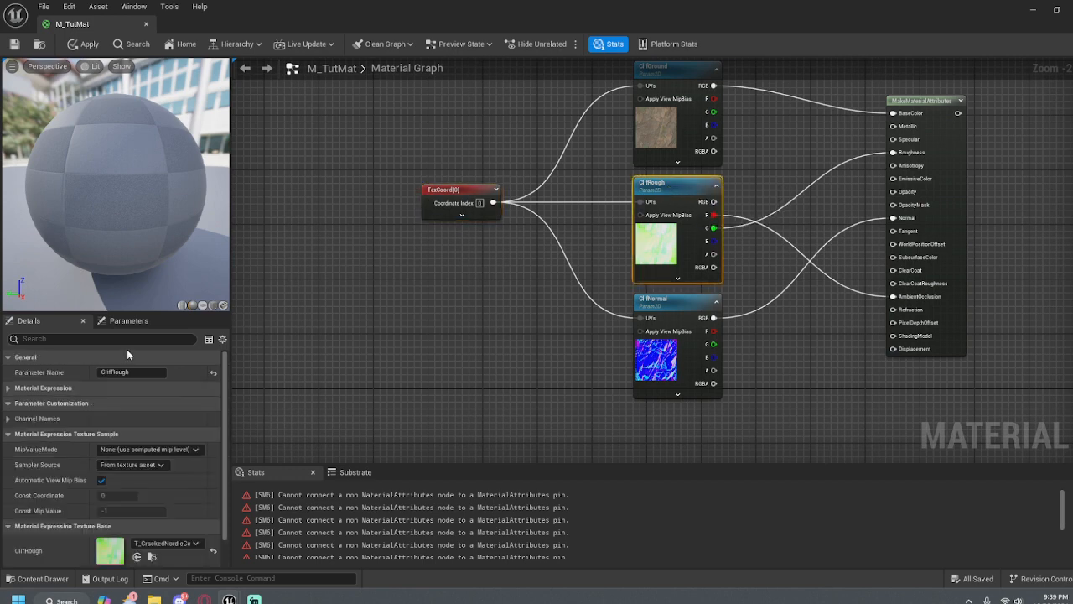
left_click(470, 205)
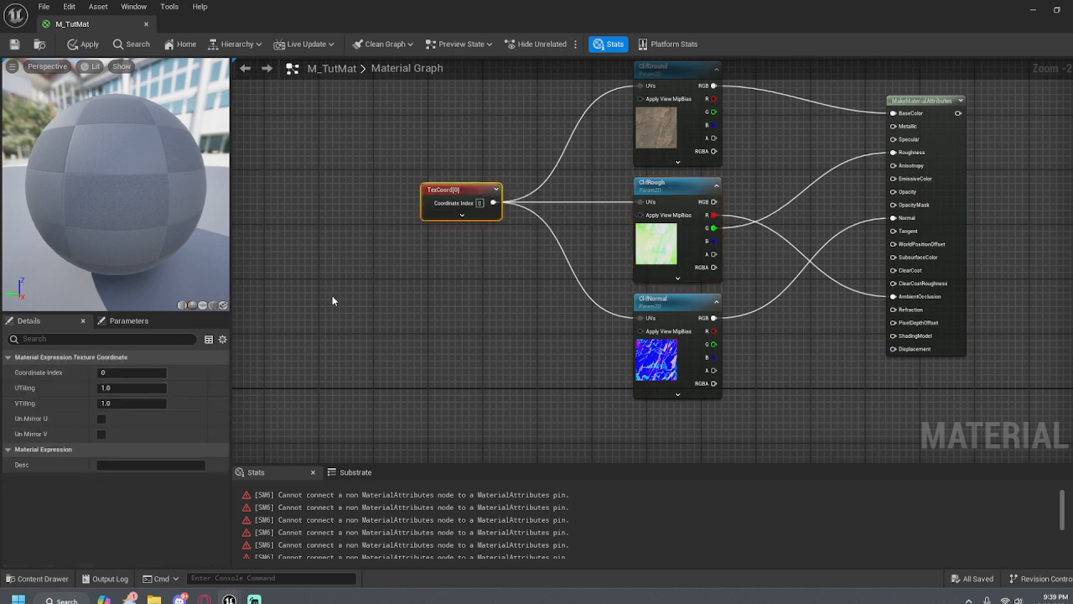
left_click(143, 390)
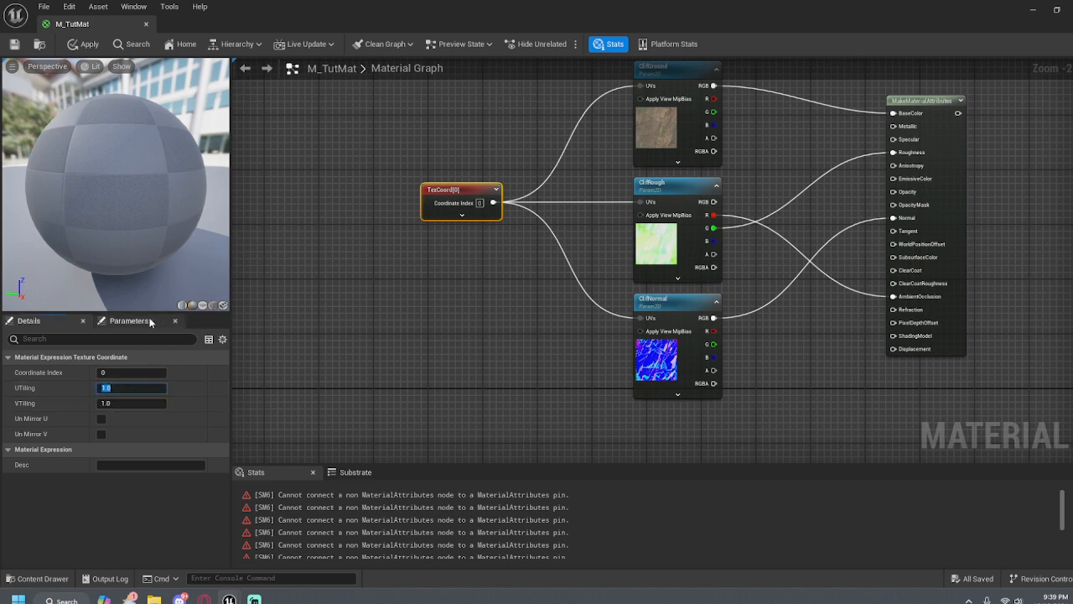
type(".5")
key("Tab")
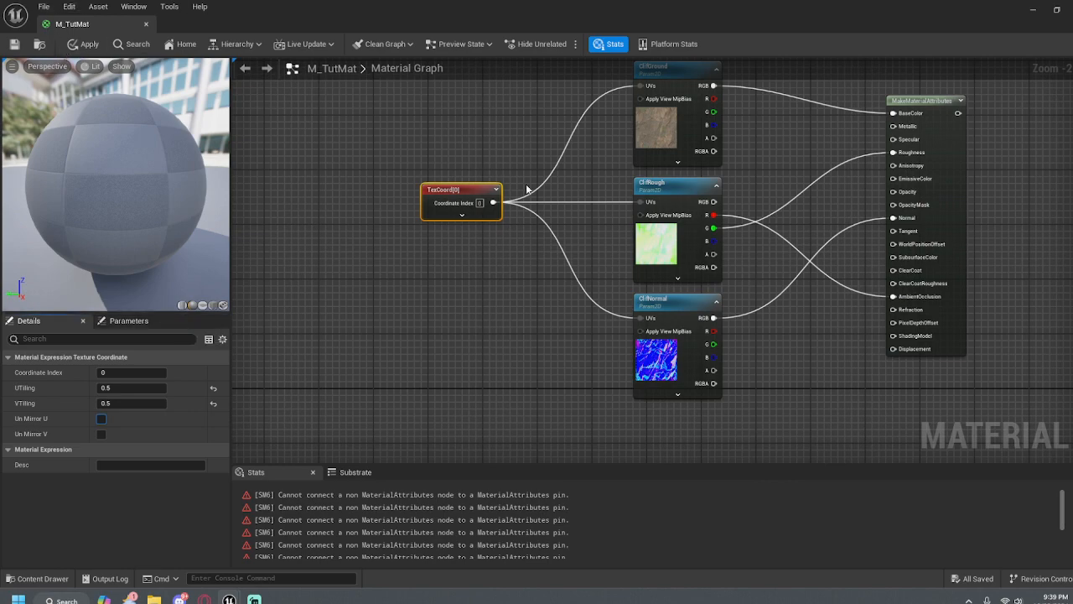
Disconnect the CliffRough green channel from the Roughness input of MakeMaterialAttributes
right_click_drag(504, 326, 408, 340)
scroll(404, 339, "down", 1)
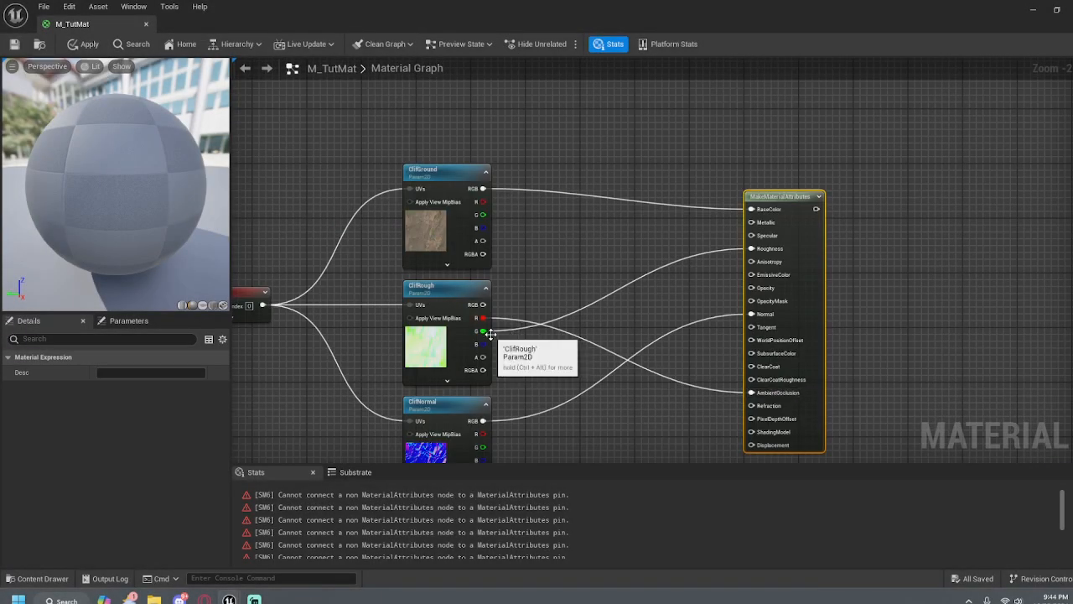
left_click_drag(491, 333, 753, 249)
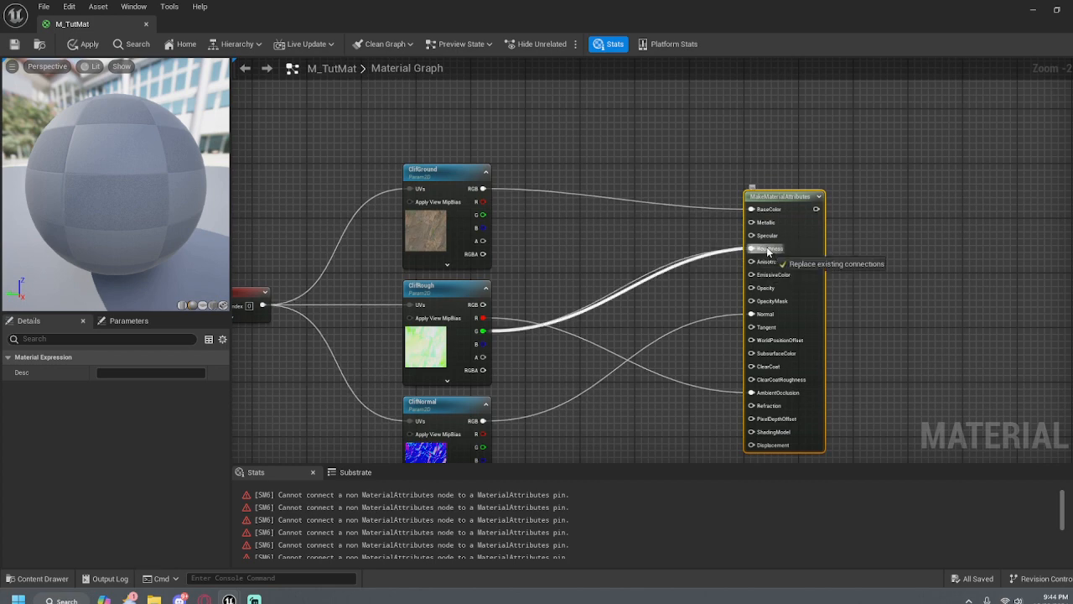
right_click(769, 250)
key("Escape")
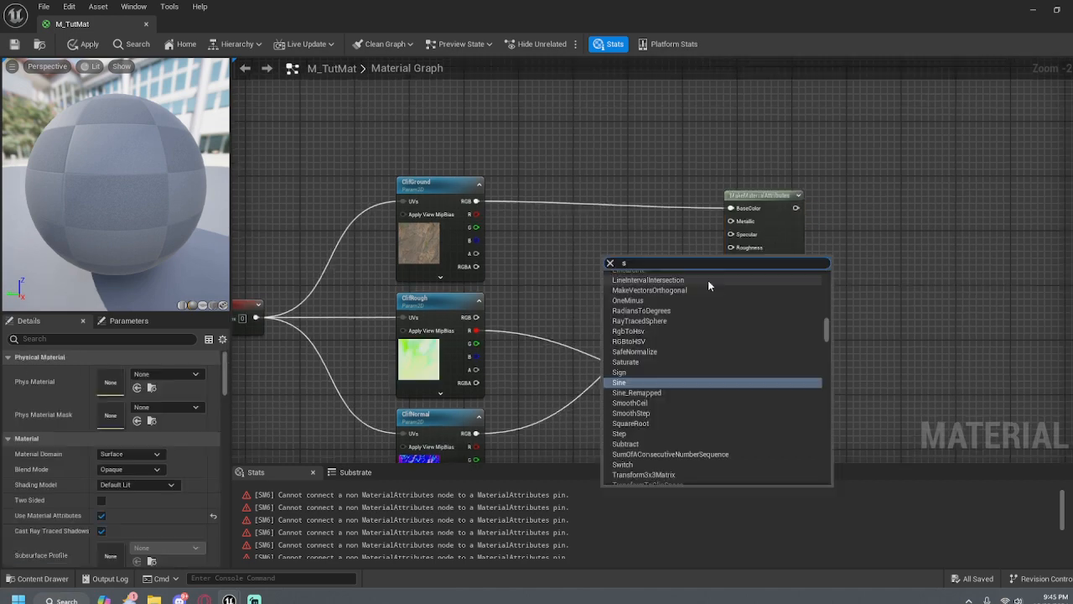
Add a ScalarParameter node named CliffRoughness in front of the MakeMaterialAttributes node
type("ca")
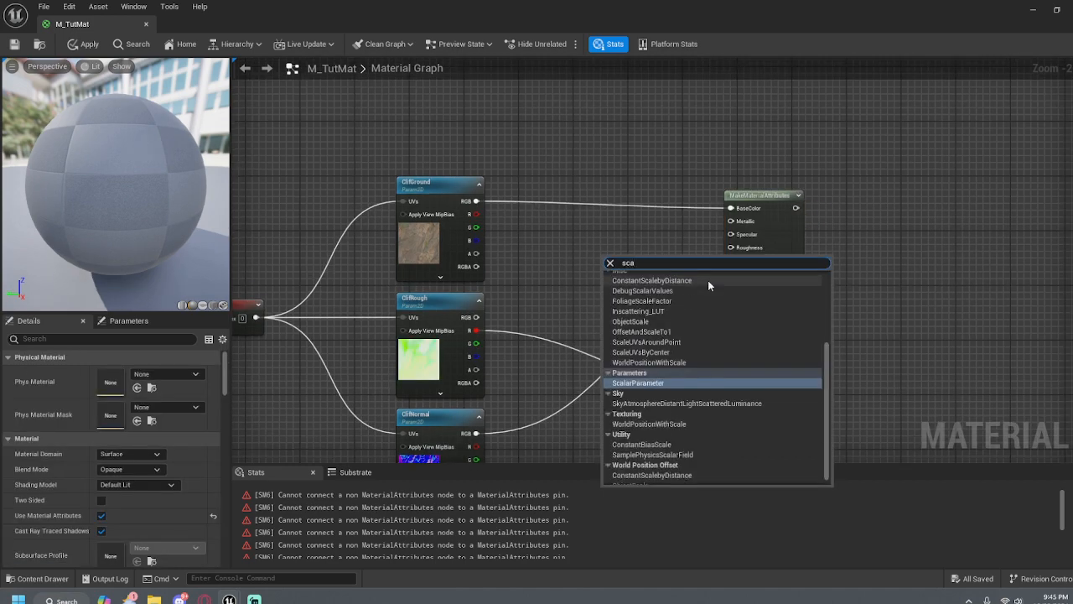
type("l")
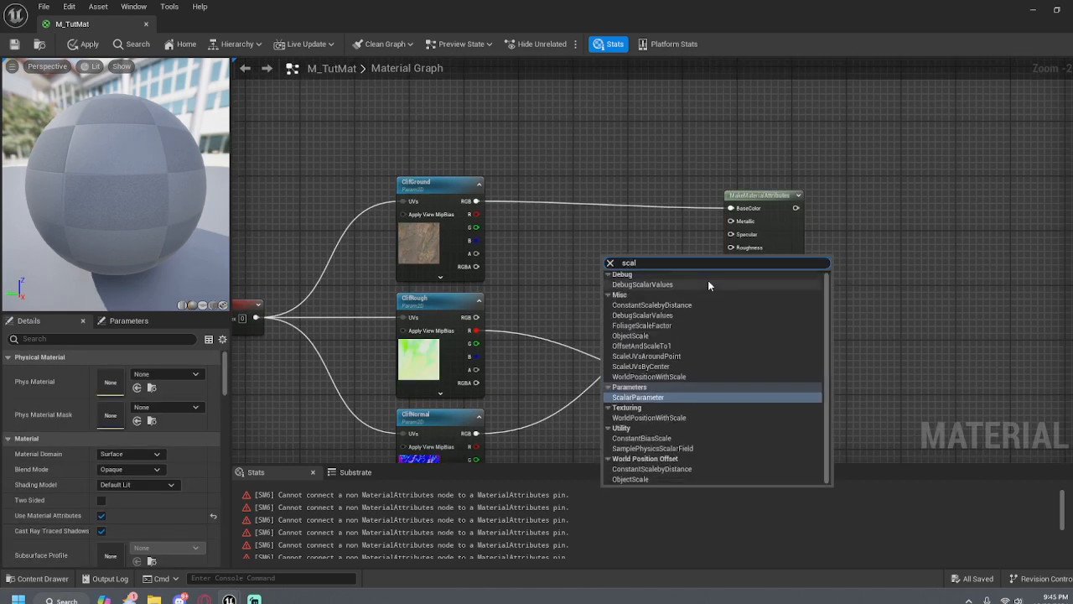
left_click(681, 396)
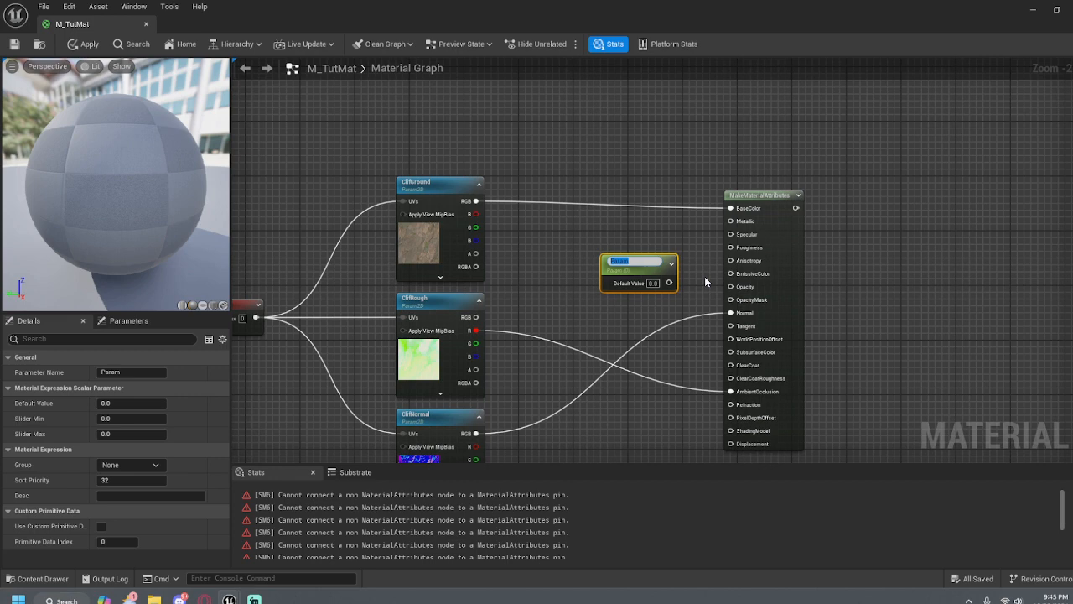
key("BackSpace")
type("oughness")
left_click(630, 320)
Connect CliffRoughness to the Roughness input and set its default value to 1
left_click_drag(649, 265, 738, 248)
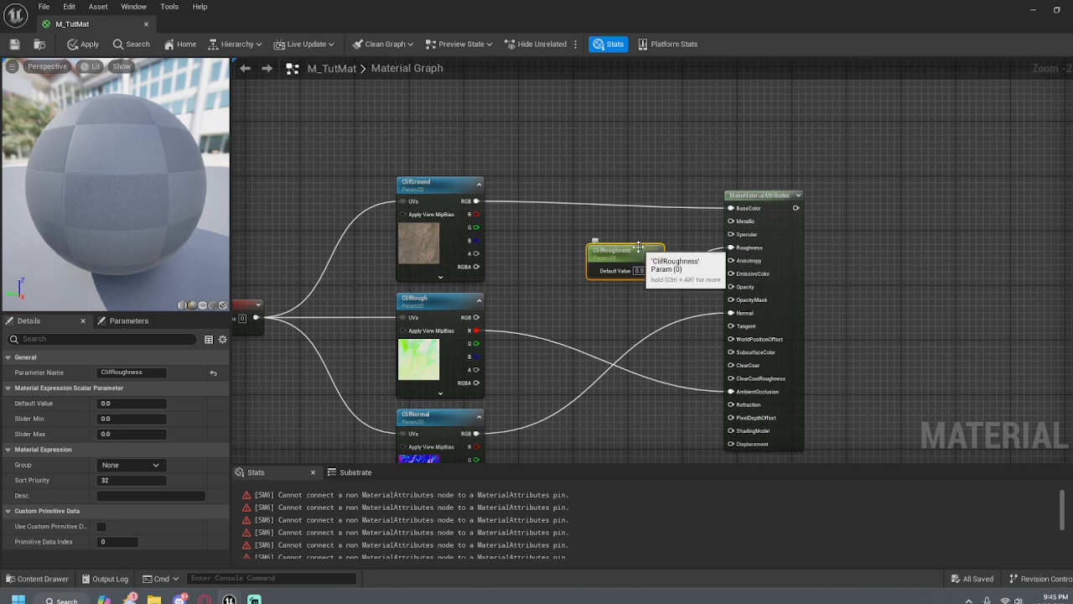
mouse_move(642, 254)
left_mouse_down()
mouse_move(642, 240)
mouse_move(642, 261)
left_mouse_up()
left_click(641, 277)
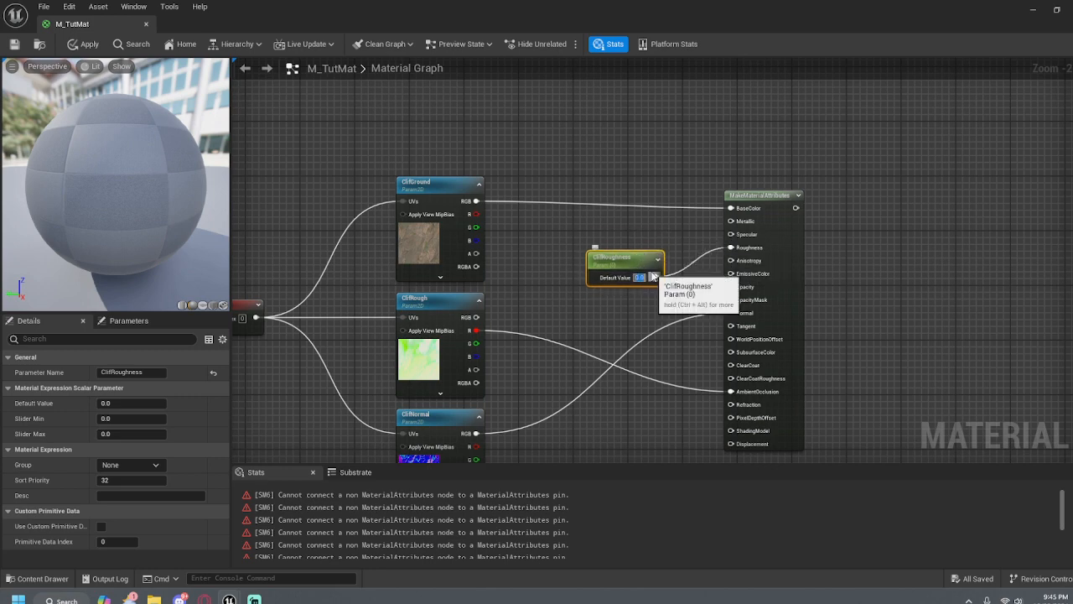
type("1")
left_click(649, 237)
Reposition MakeMaterialAttributes so the BaseColor wire runs straight, and place CliffRoughness closer to it
mouse_move(634, 257)
left_mouse_down()
mouse_move(651, 259)
mouse_move(646, 224)
mouse_move(640, 232)
mouse_move(666, 236)
mouse_move(670, 254)
mouse_move(629, 262)
left_mouse_up()
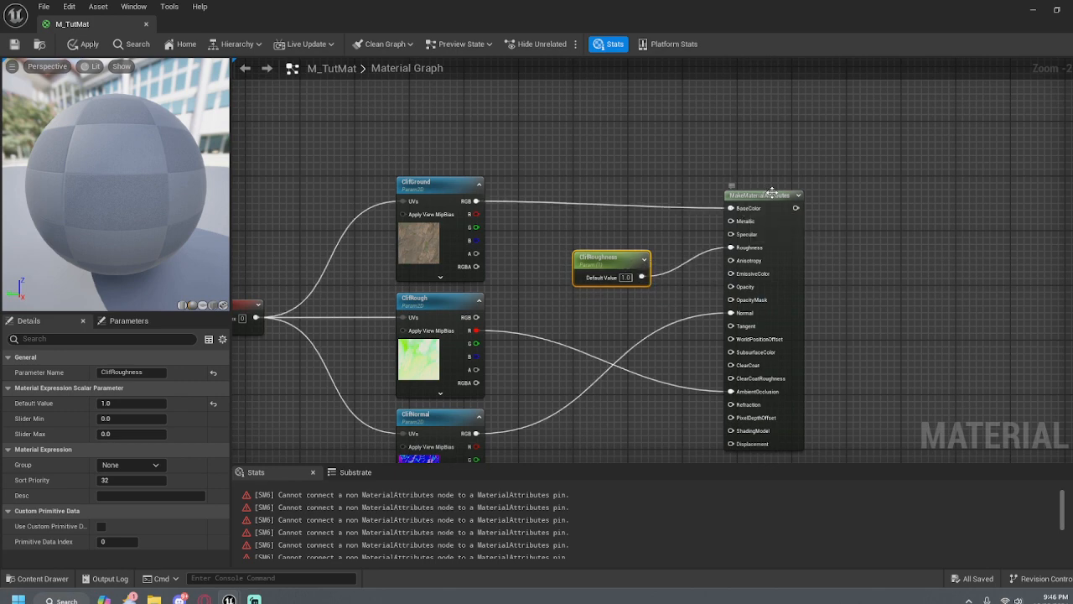
mouse_move(772, 193)
left_mouse_down()
mouse_move(774, 182)
mouse_move(789, 188)
left_mouse_up()
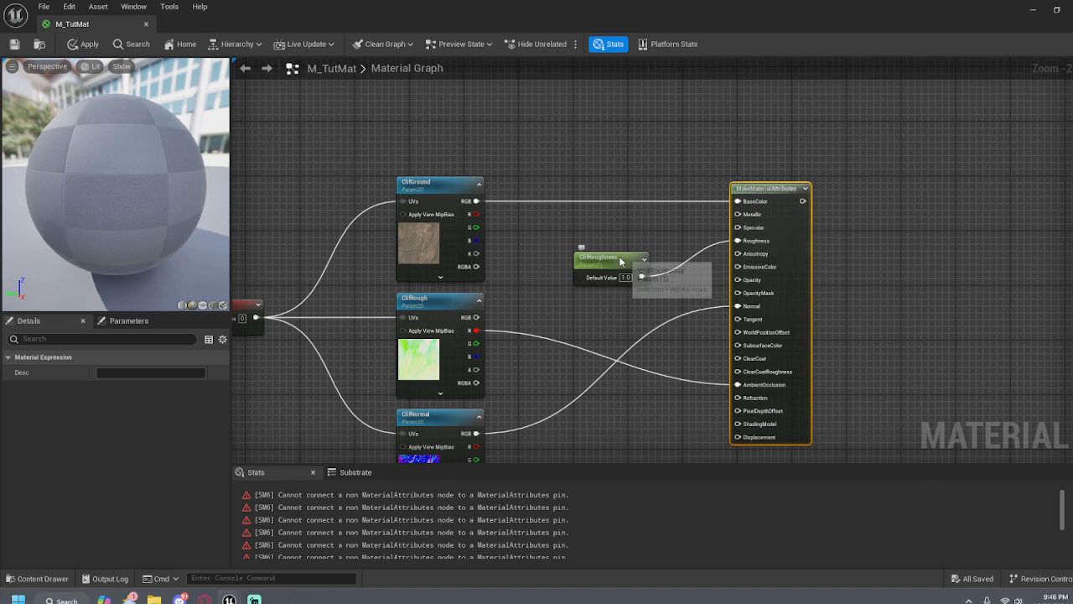
left_click_drag(622, 259, 663, 260)
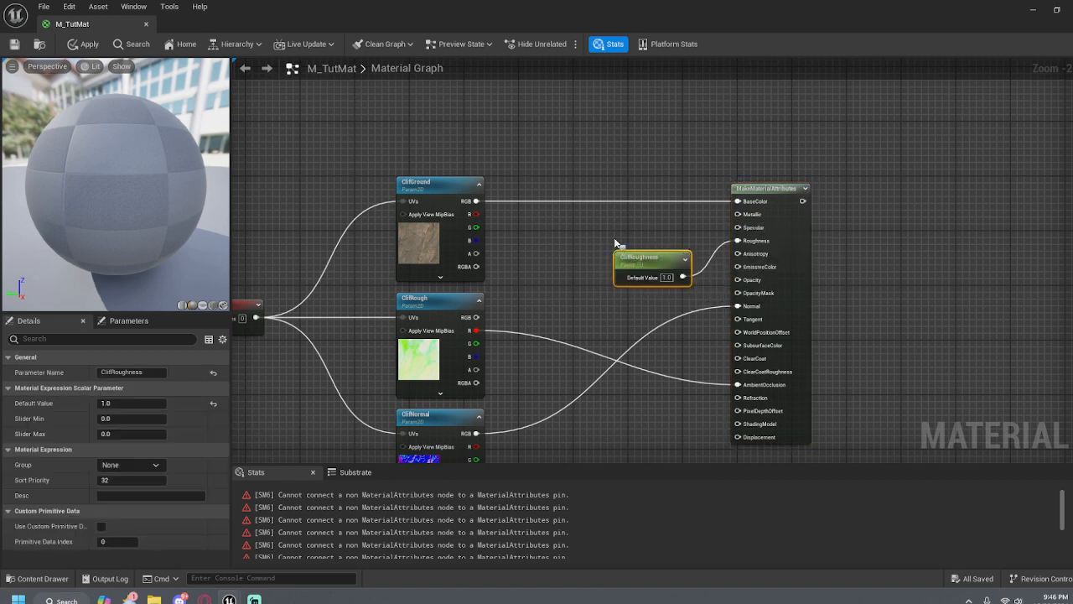
Duplicate the CliffRoughness parameter, place the copy above the BaseColor wire and rename it CliffSpec
key("ctrl+d")
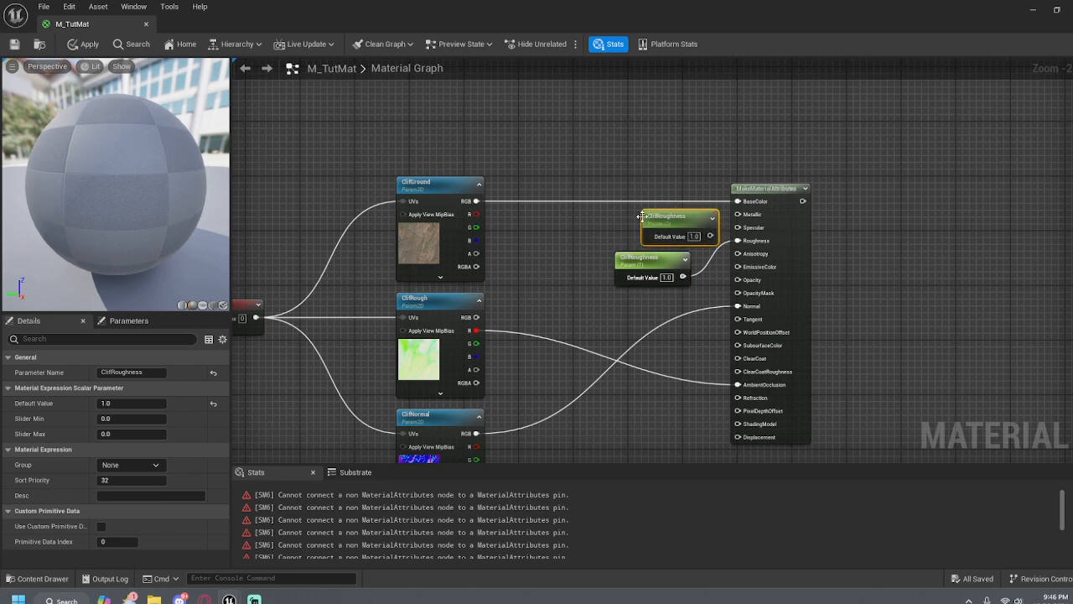
left_click_drag(666, 215, 632, 140)
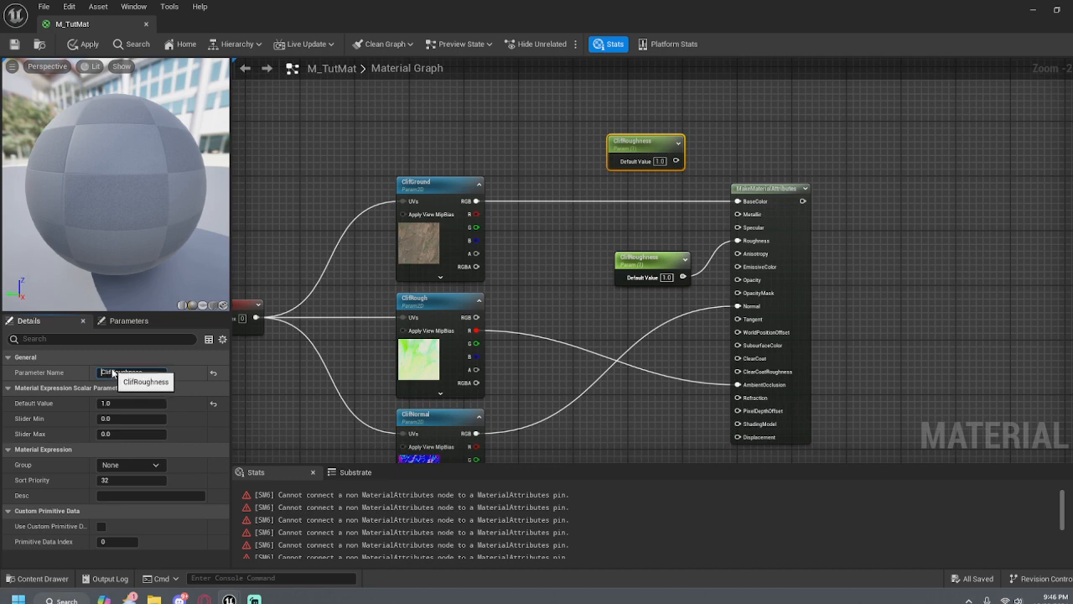
left_click_drag(112, 371, 143, 371)
type("R")
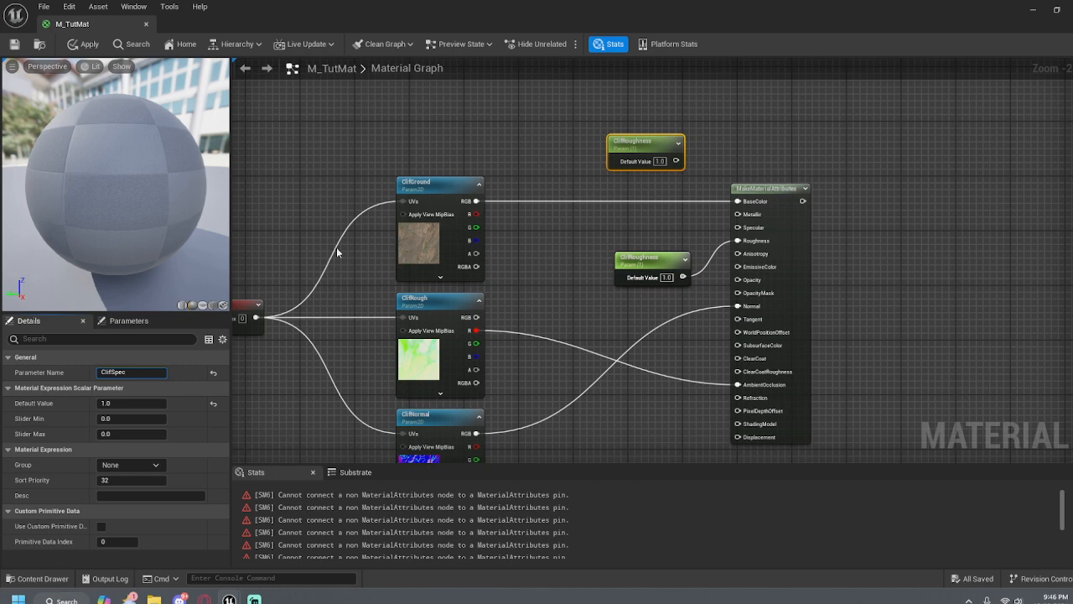
Set CliffSpec's default value to 0, place it above CliffRoughness and connect it to the Specular input
left_click(660, 161)
type("0")
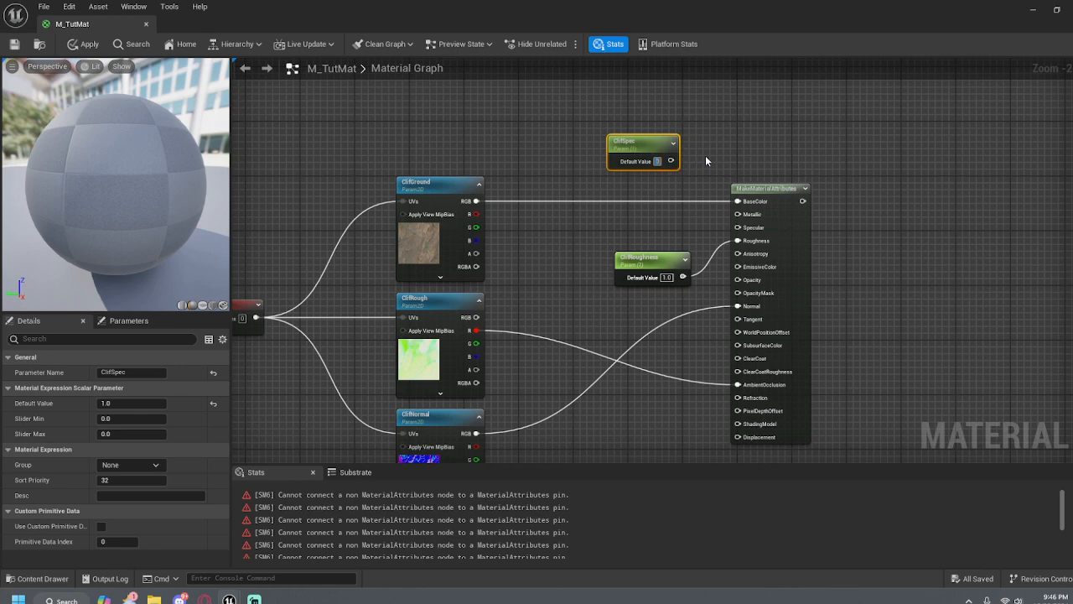
left_click(667, 213)
left_click_drag(654, 153, 738, 227)
left_click(790, 190)
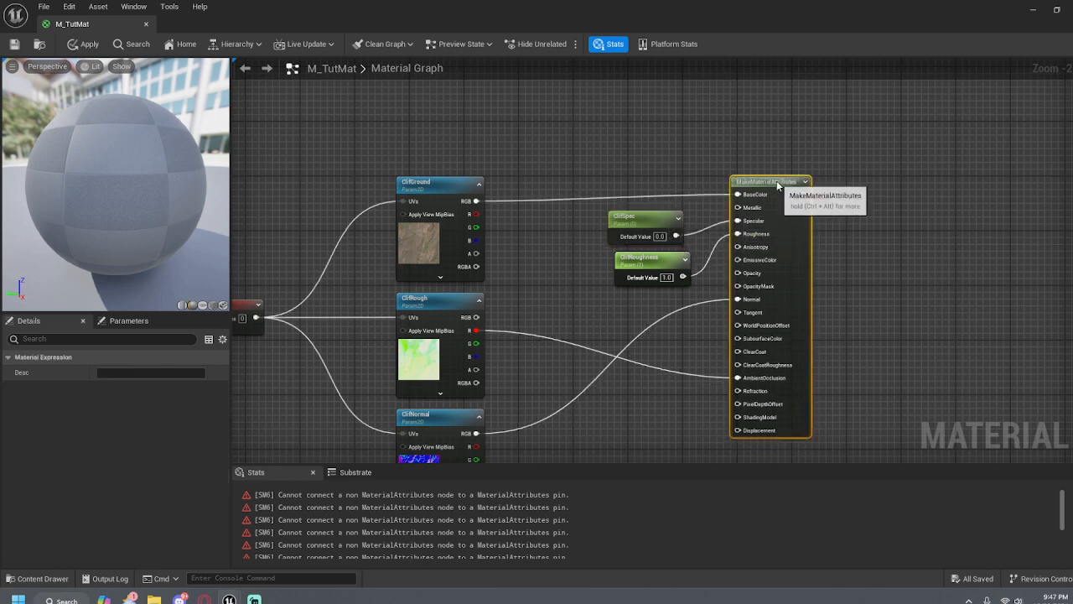
Align ClifSpec above ClifRoughness and move MakeMaterialAttributes farther from the texture nodes to make room for another node
left_click_drag(790, 190, 777, 189)
left_click_drag(648, 226, 655, 229)
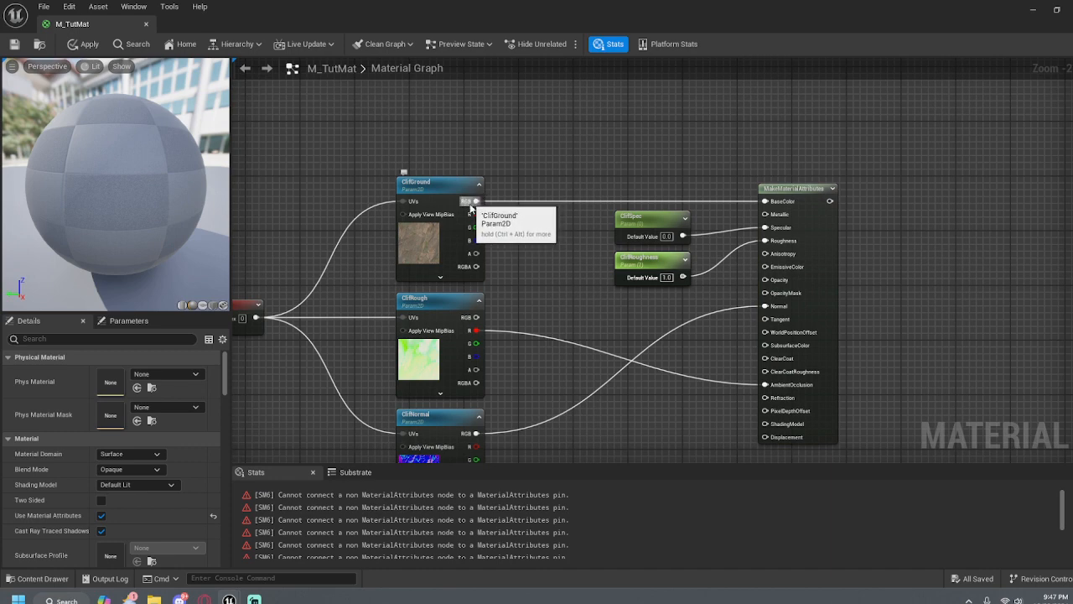
left_click_drag(472, 207, 537, 176)
left_click(501, 159)
Add a Multiply node fed by ClifGround's RGB output through input A, and place it above ClifSpec
left_click_drag(476, 201, 581, 136)
type("m")
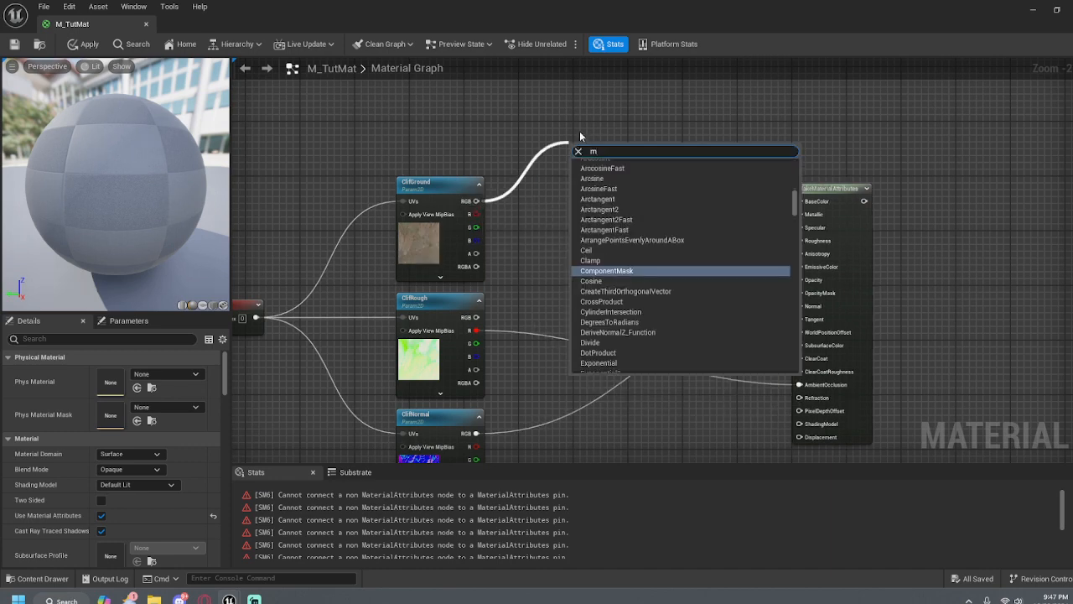
type("u")
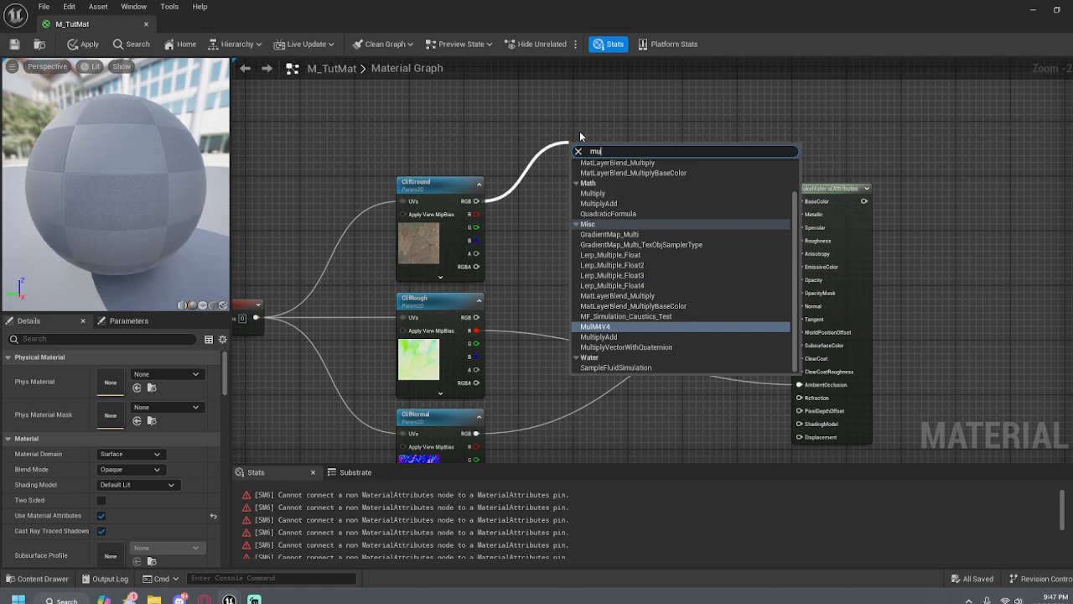
type("lt")
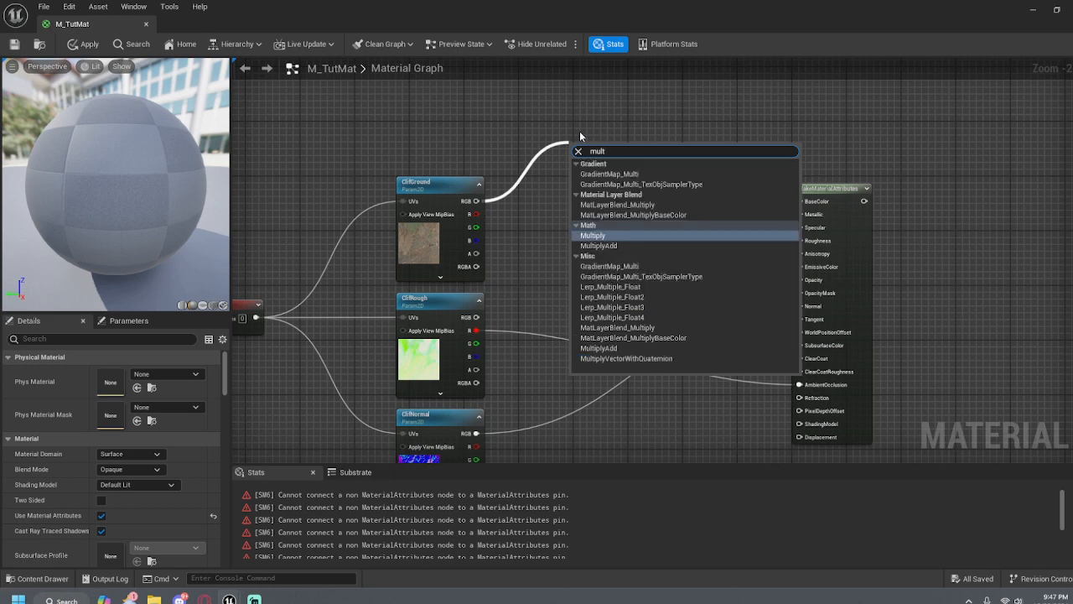
left_click(609, 238)
left_click_drag(603, 149, 665, 154)
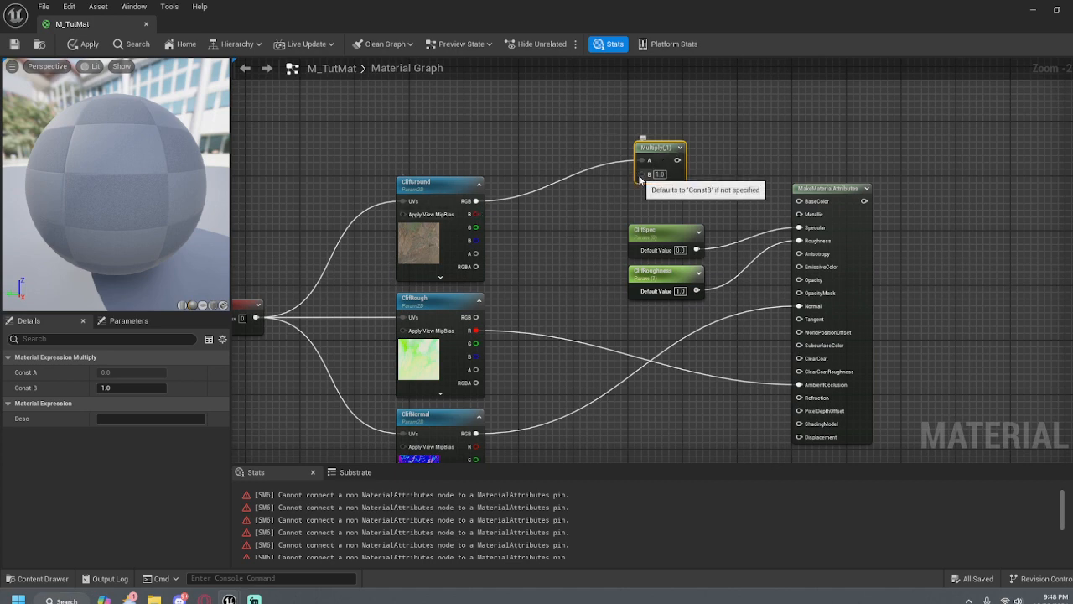
Connect the Multiply output to BaseColor, tidy the node positions and save the material despite its compilation errors
left_click_drag(637, 173, 829, 196)
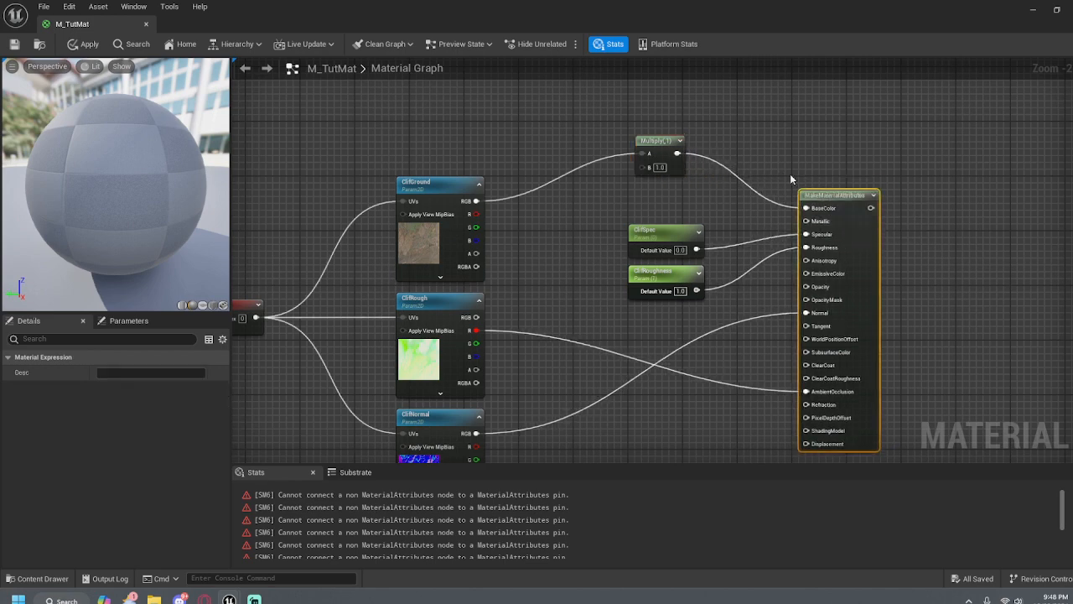
left_click_drag(662, 149, 663, 169)
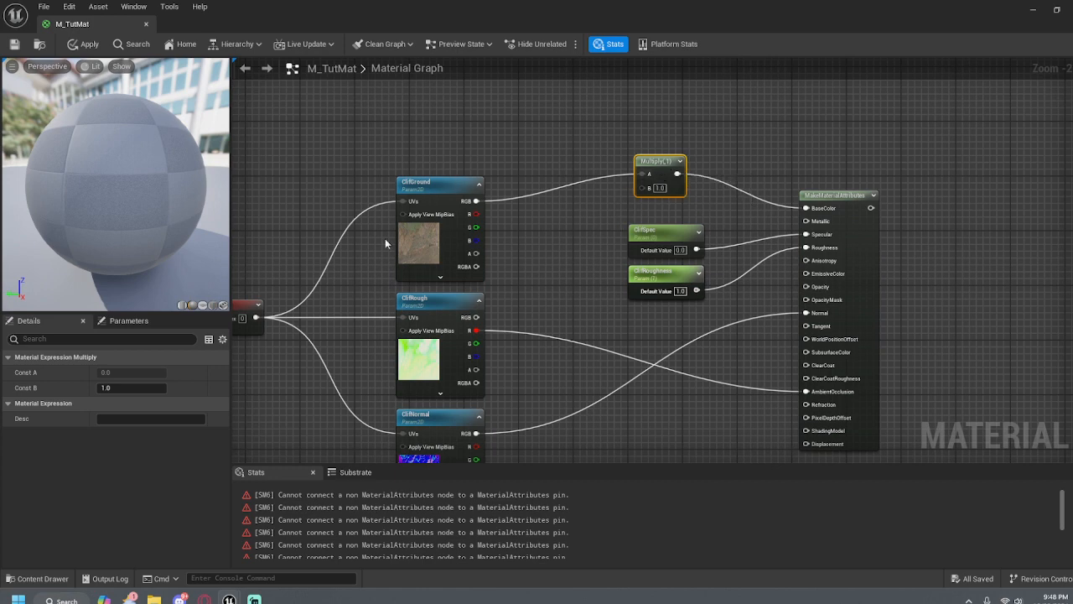
left_click(14, 44)
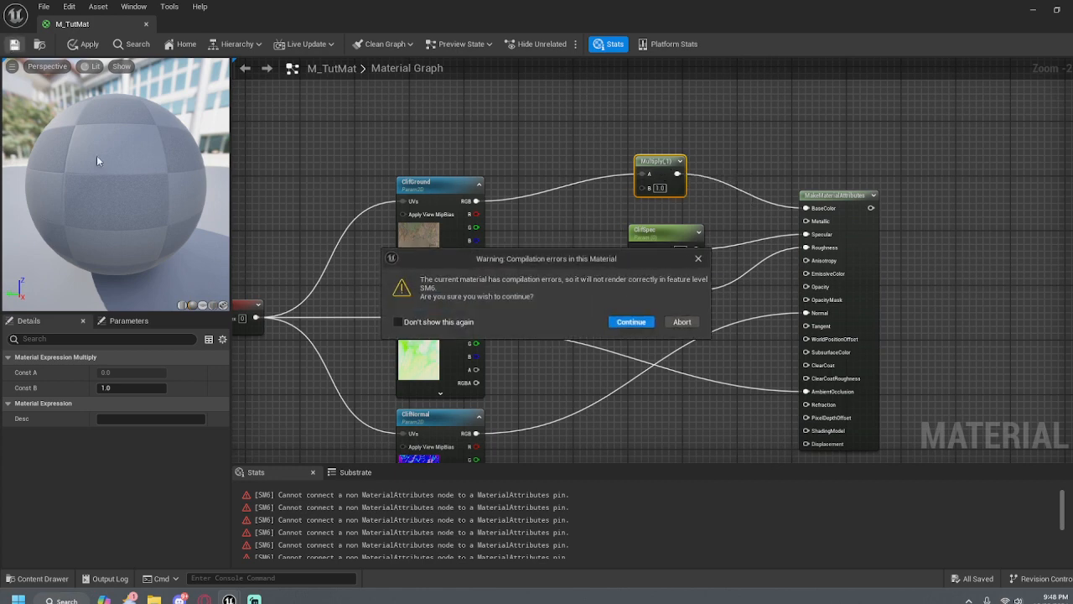
left_click(631, 322)
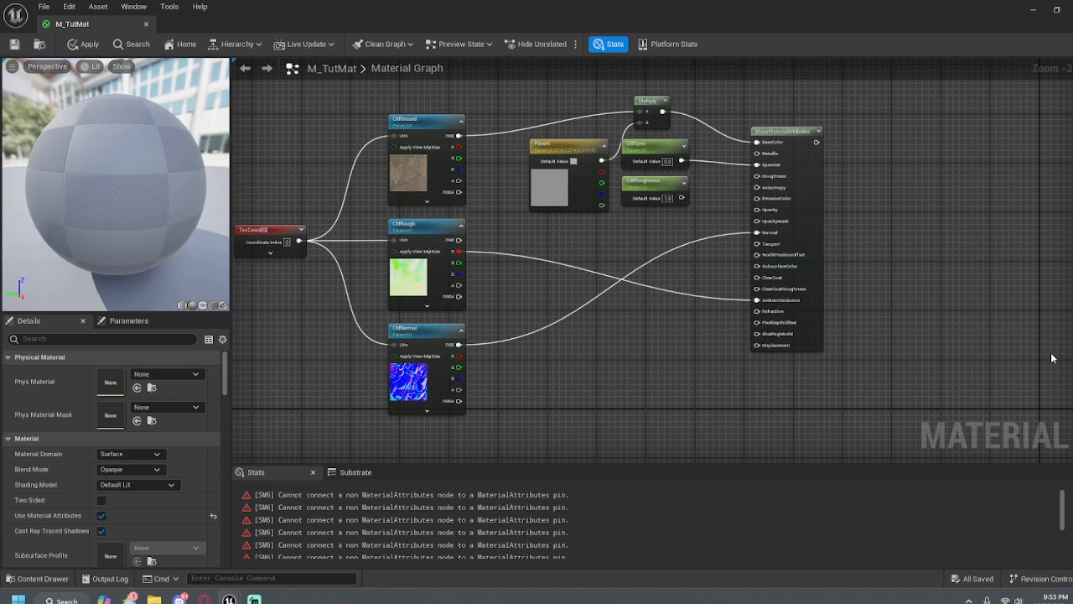
Space out the cliff nodes by moving ClifSpec and ClifRoughness toward MakeMaterialAttributes and shifting Multiply and Param toward the textures
left_click_drag(667, 146, 690, 185)
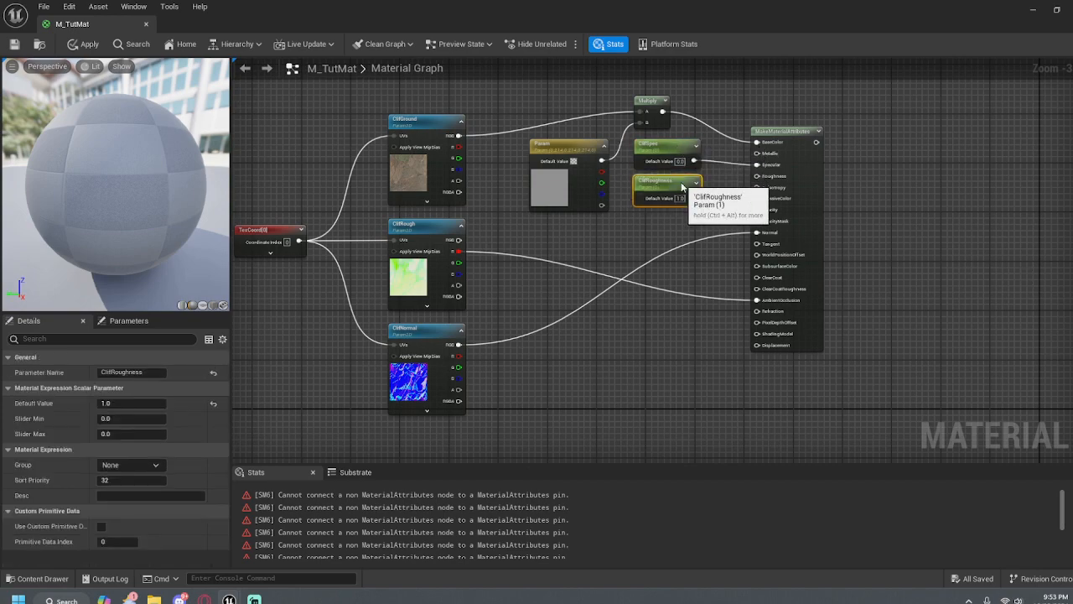
scroll(667, 239, "up", 2)
right_click_drag(672, 219, 700, 292)
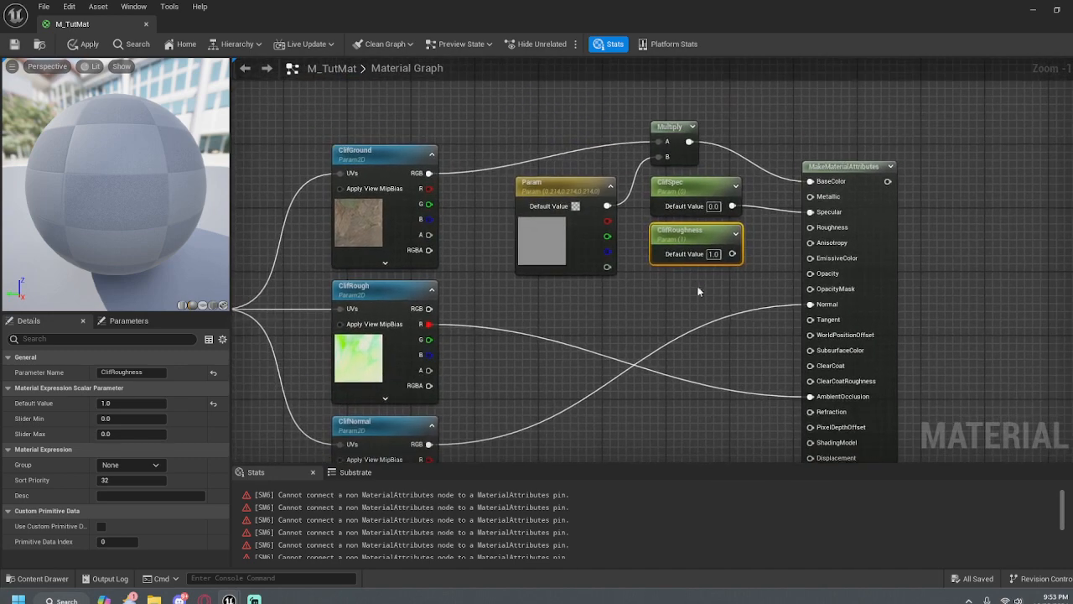
right_click_drag(624, 295, 670, 279)
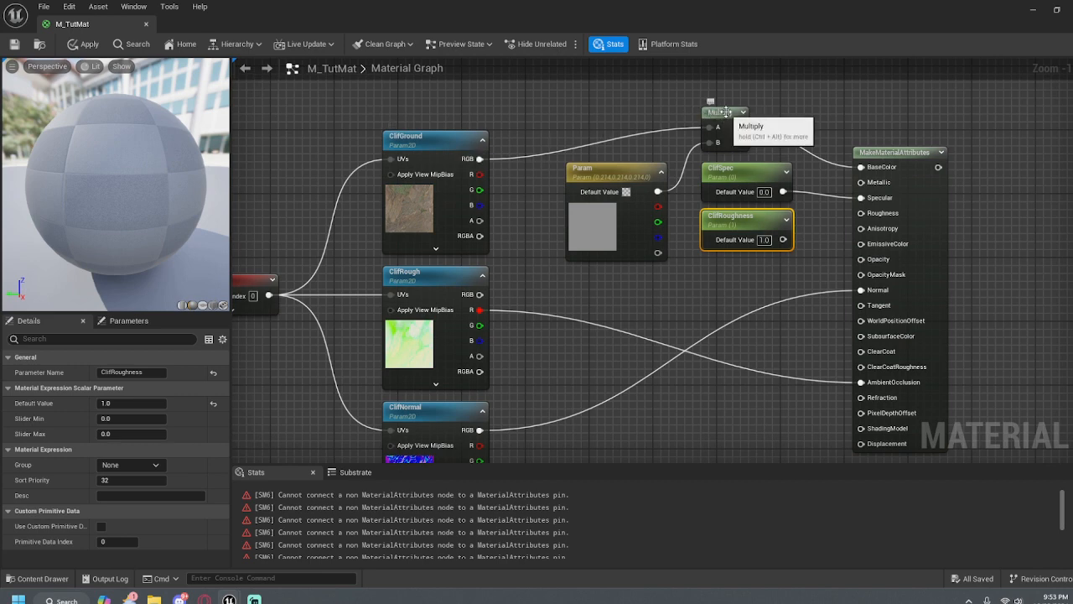
left_click_drag(724, 113, 708, 112)
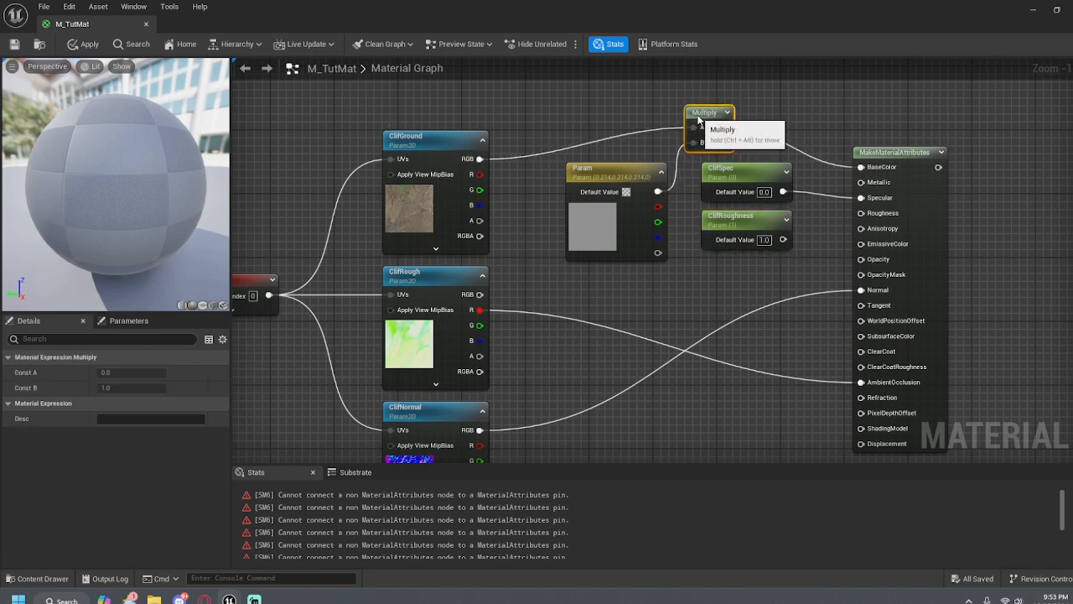
left_click_drag(653, 181, 628, 189)
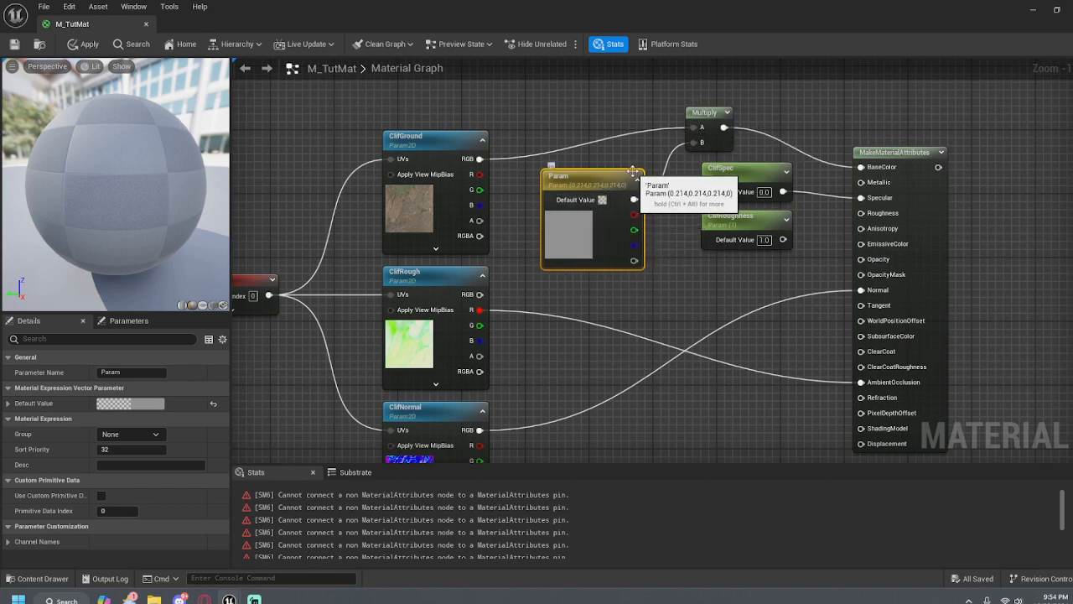
left_click(661, 307)
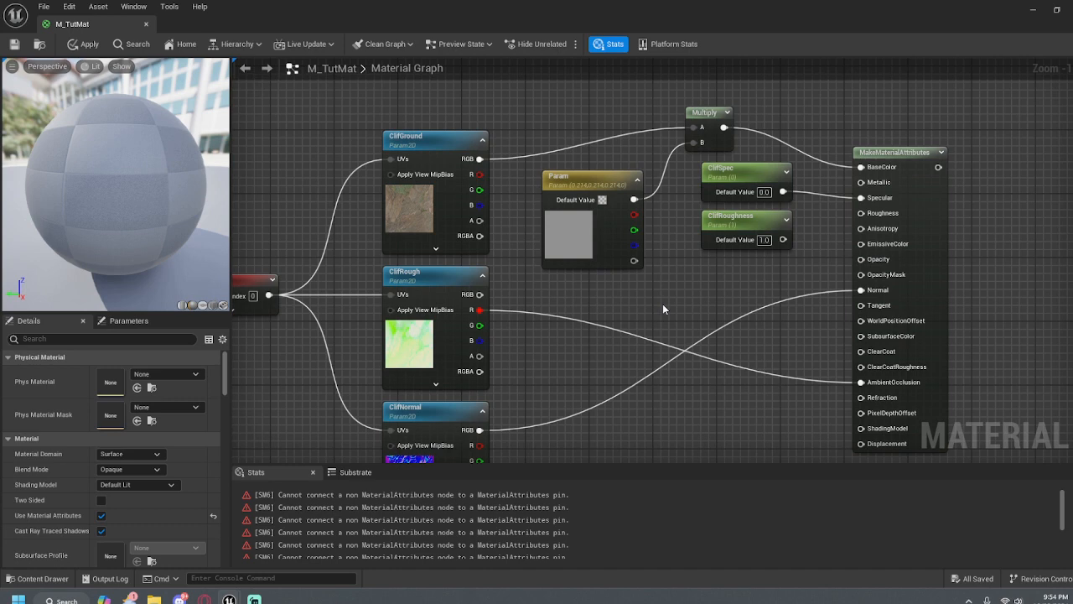
right_click(663, 308)
type("vec")
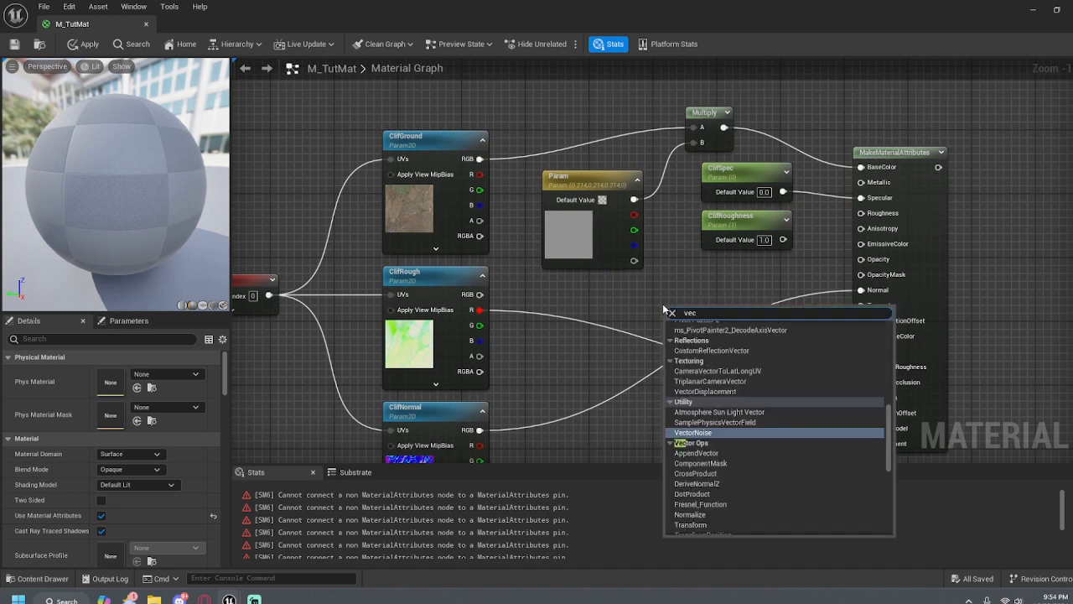
type("torp")
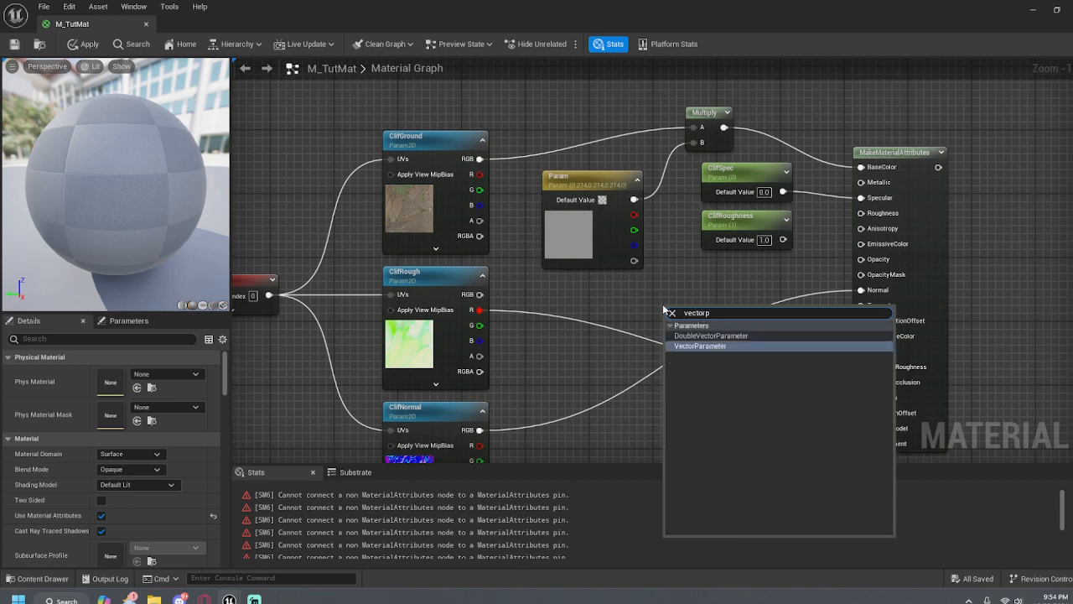
left_click(704, 346)
left_click_drag(718, 322, 597, 308)
double_click(561, 362)
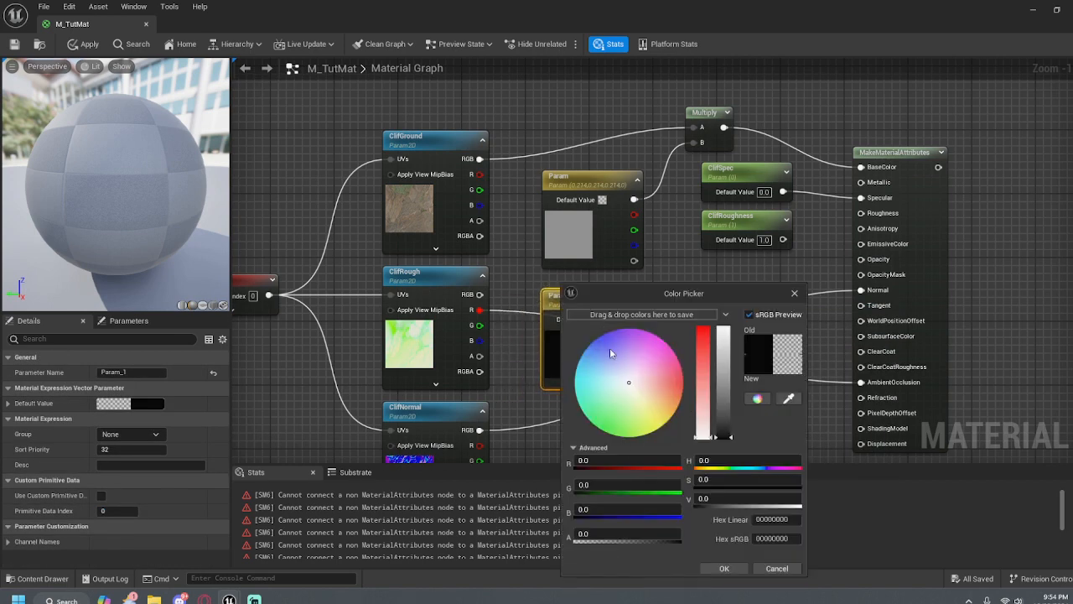
left_click(795, 293)
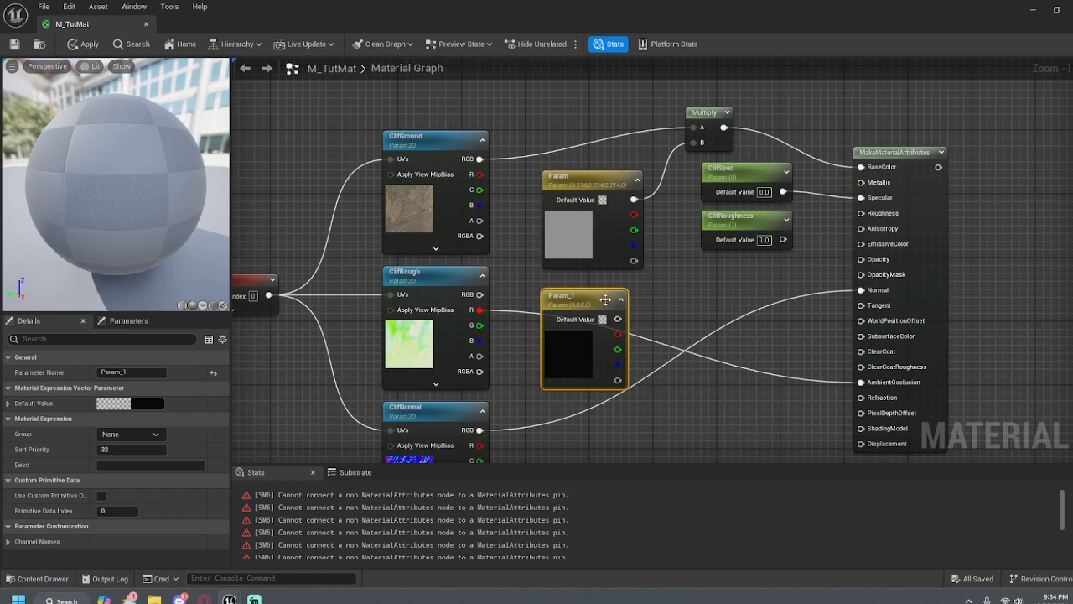
key("Delete")
Connect ClifSpec to Specular and ClifRoughness to Roughness, and nudge MakeMaterialAttributes into place
right_click_drag(665, 286, 588, 303)
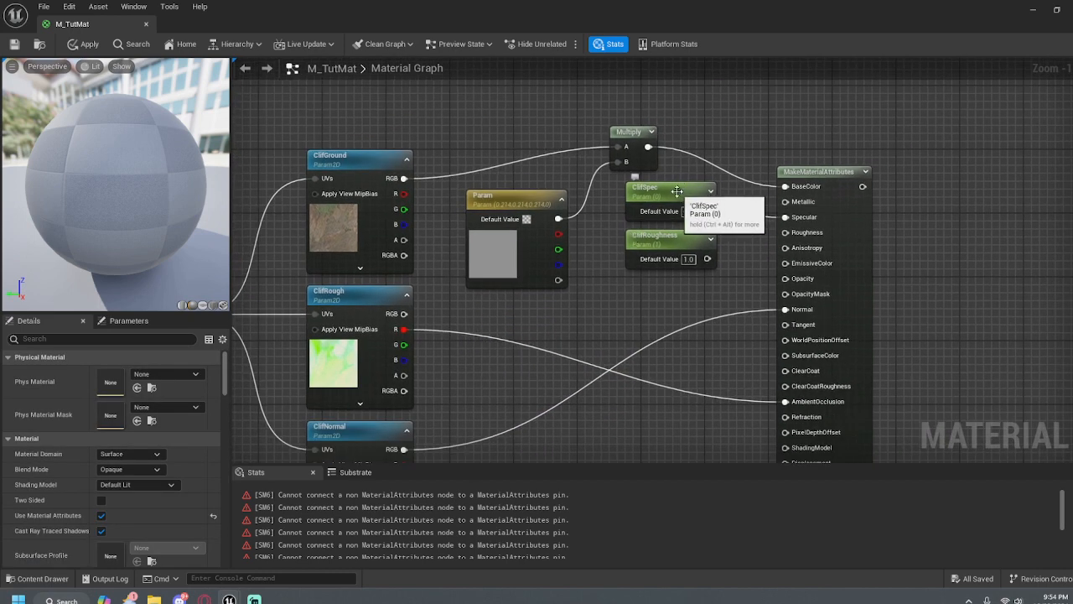
left_click_drag(708, 211, 786, 217)
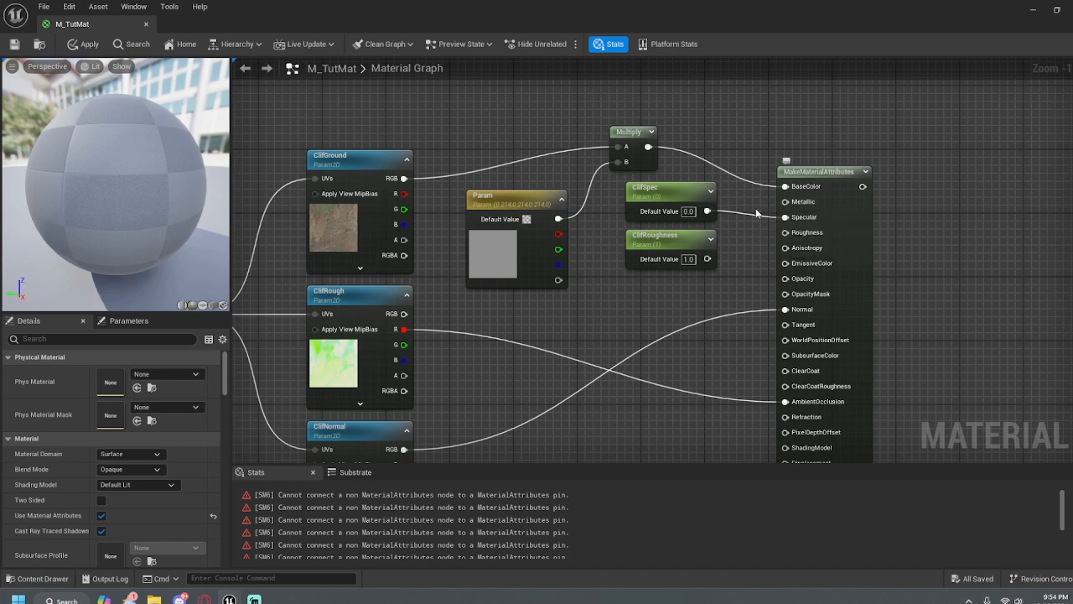
left_click_drag(671, 188, 675, 187)
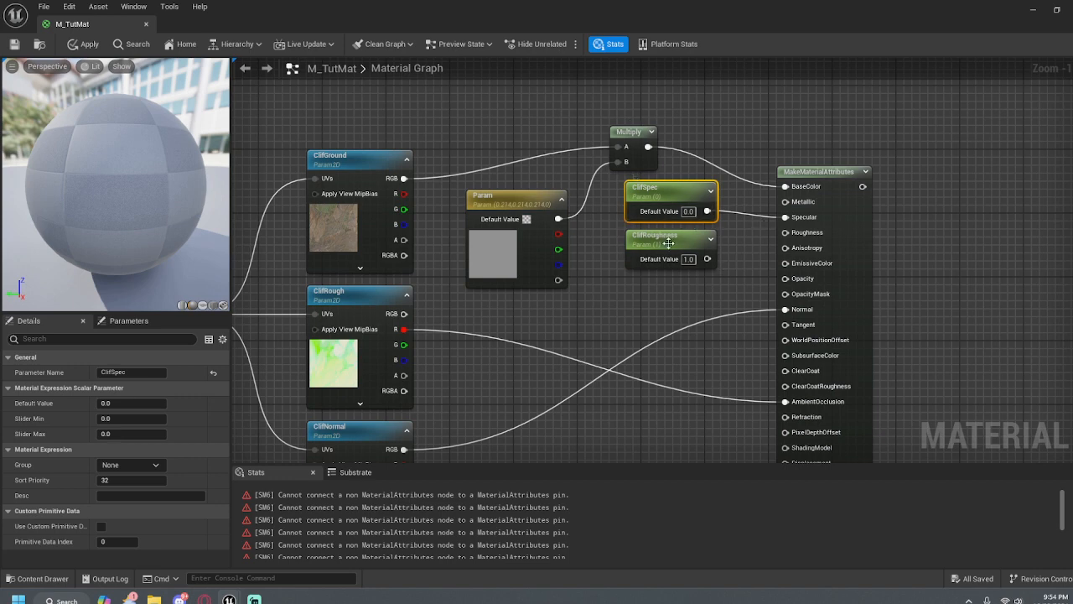
left_click(668, 242)
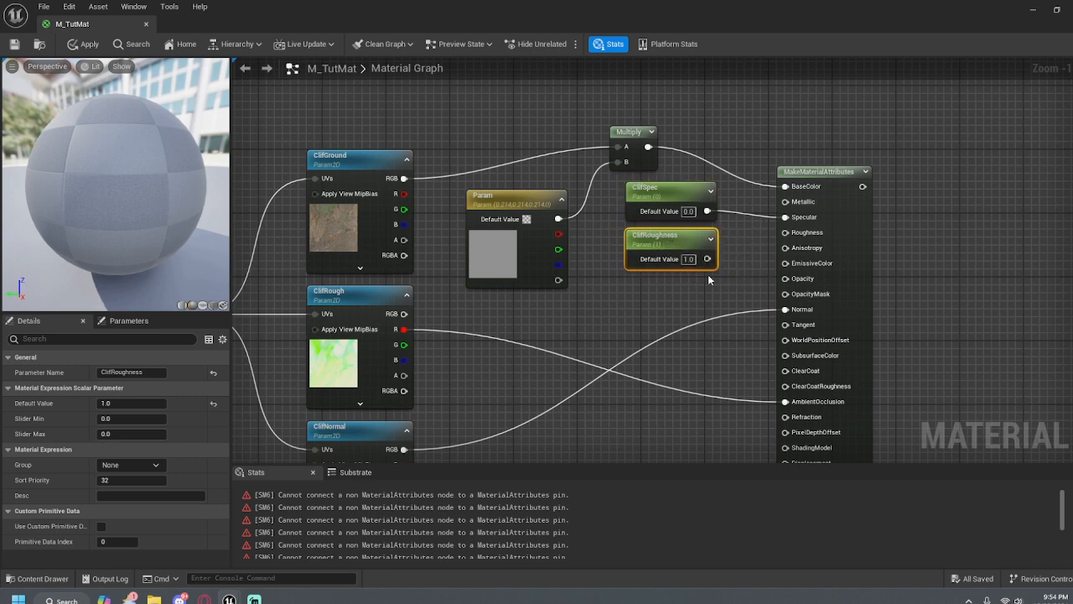
left_click_drag(708, 258, 787, 246)
scroll(776, 329, "down", 1)
left_click_drag(824, 196, 830, 198)
Enclose all the cliff nodes in a comment box titled ClifMat and save the material despite its compilation errors
mouse_move(653, 320)
right_mouse_down()
mouse_move(744, 252)
mouse_move(748, 224)
mouse_move(697, 299)
mouse_move(671, 313)
right_mouse_up()
scroll(748, 224, "down", 1)
scroll(748, 223, "down", 1)
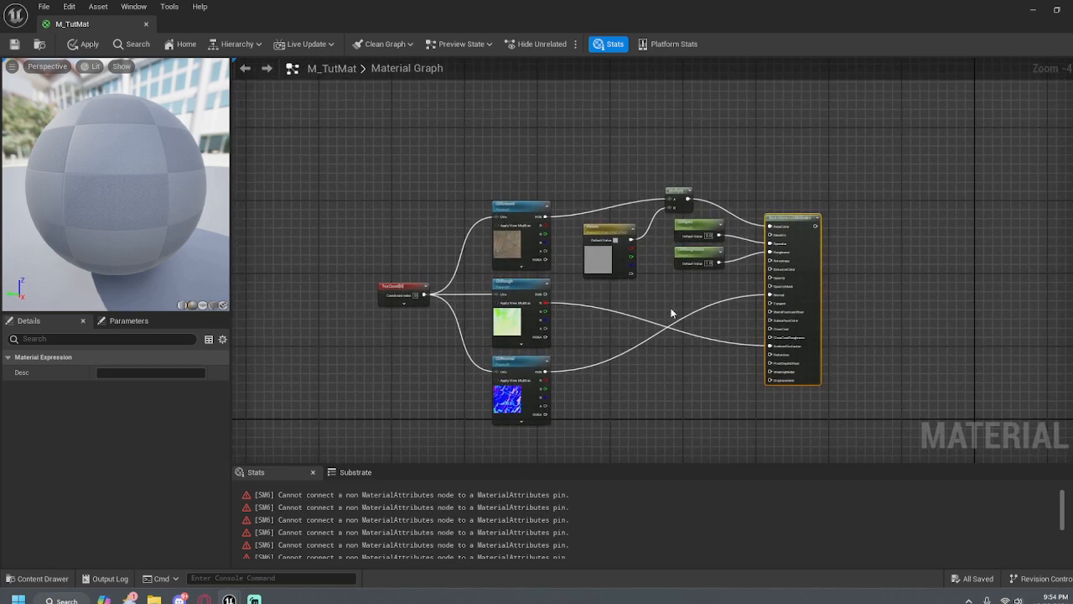
right_click_drag(630, 371, 593, 328)
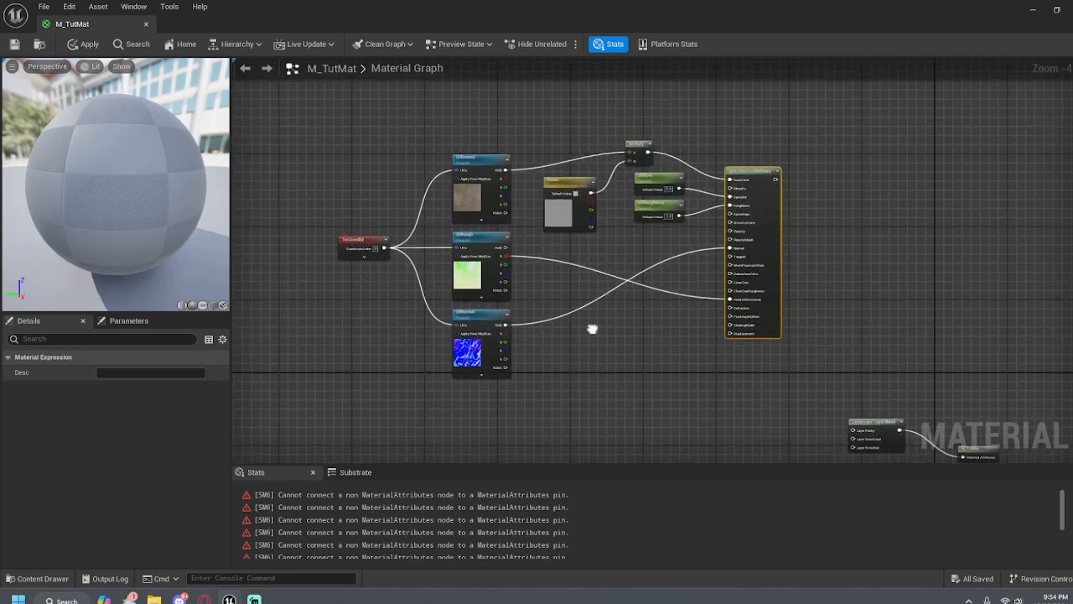
right_click_drag(601, 392, 587, 380)
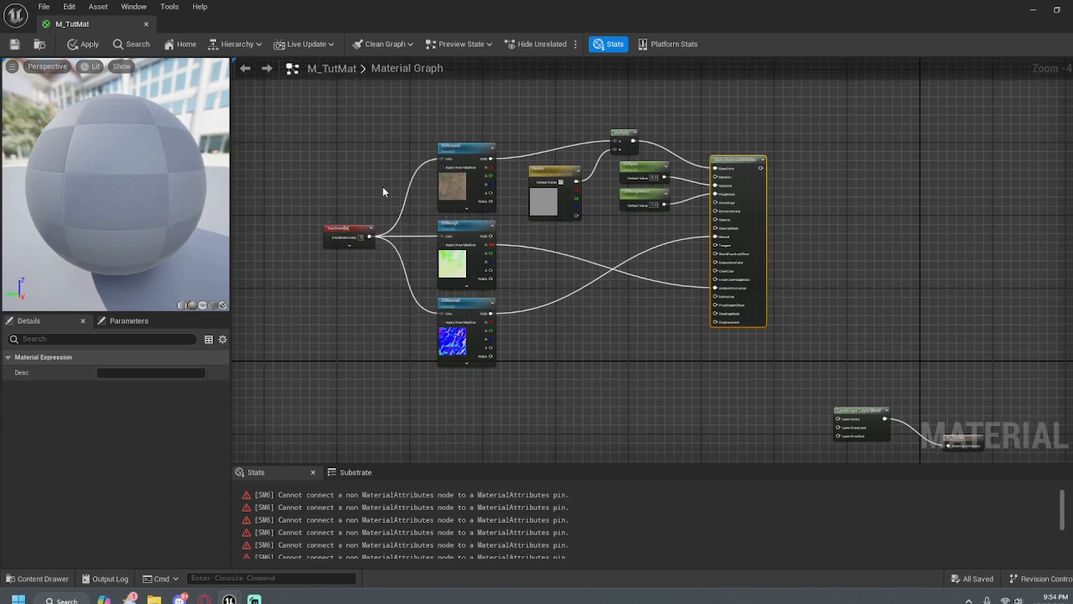
left_click_drag(287, 91, 828, 384)
key("c")
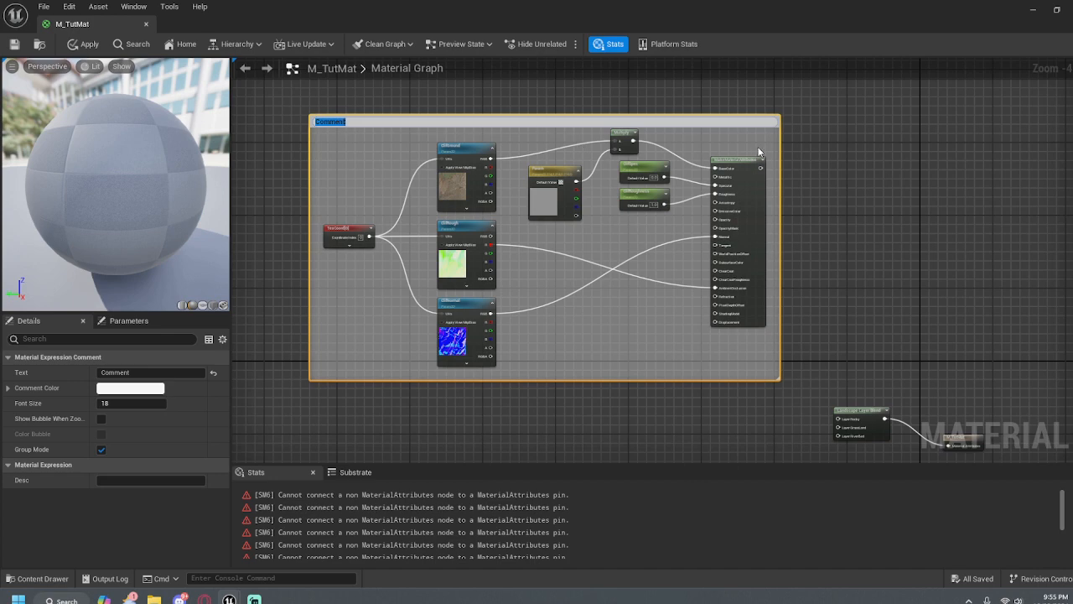
key("BackSpace")
left_click(610, 395)
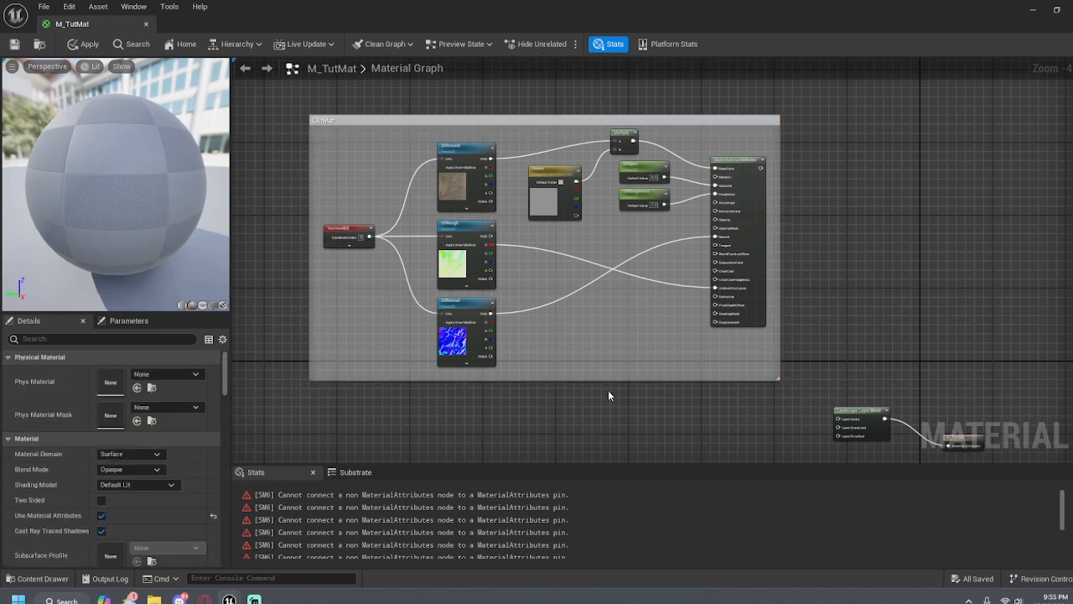
left_click(15, 44)
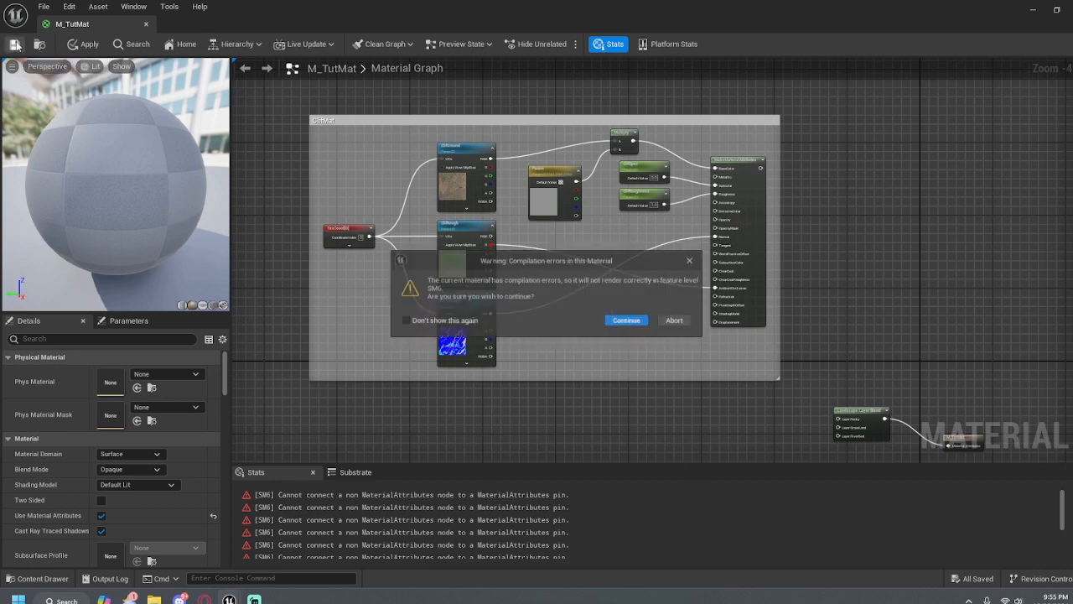
left_click(632, 322)
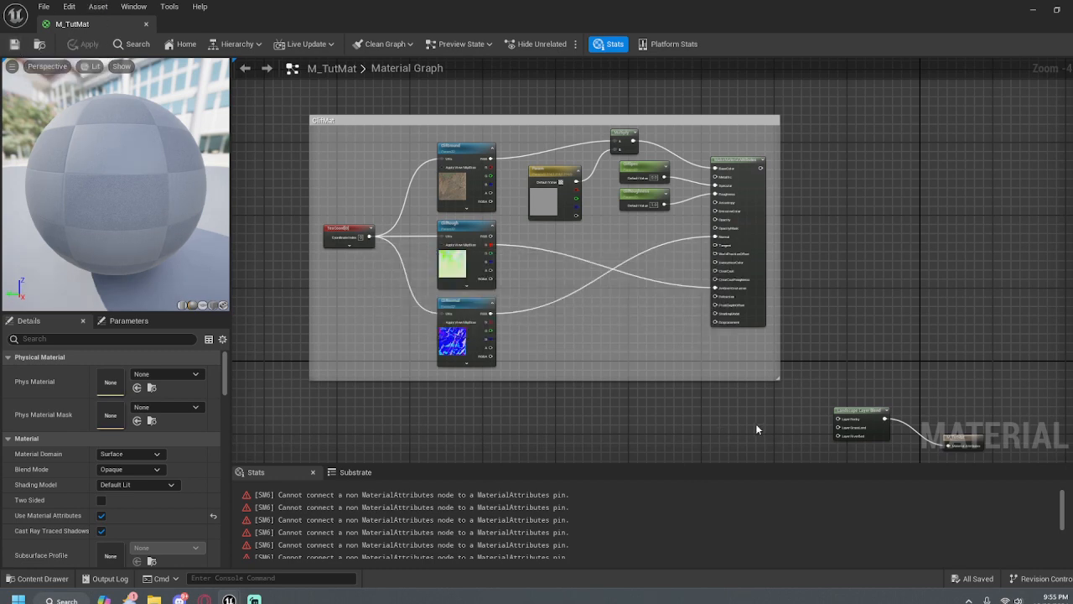
right_click_drag(718, 436, 809, 353)
right_click_drag(698, 320, 665, 330)
right_click_drag(643, 265, 622, 295)
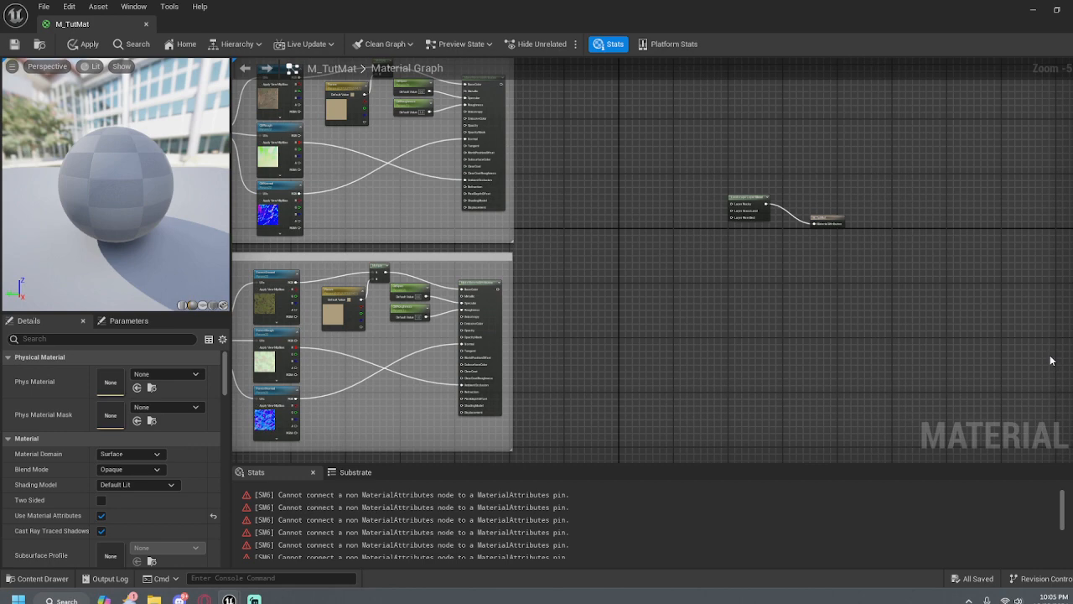
Add a MatLayerBlend_Standard node from the cliff group's MakeMaterialAttributes output, feeding its Base Material input
right_click_drag(619, 197, 649, 214)
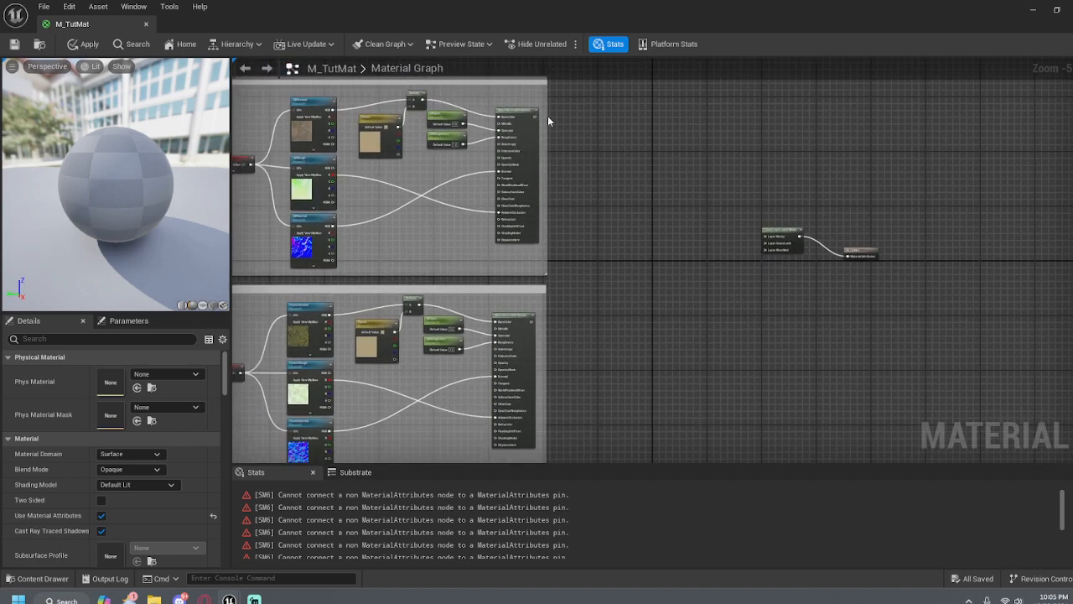
scroll(536, 117, "up", 5)
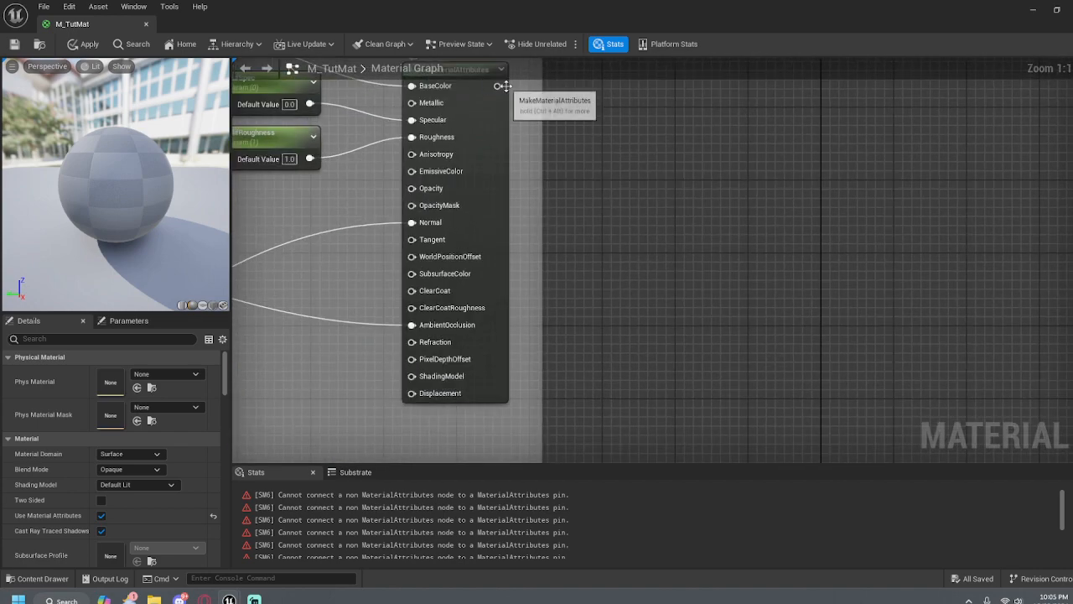
left_click_drag(497, 86, 860, 242)
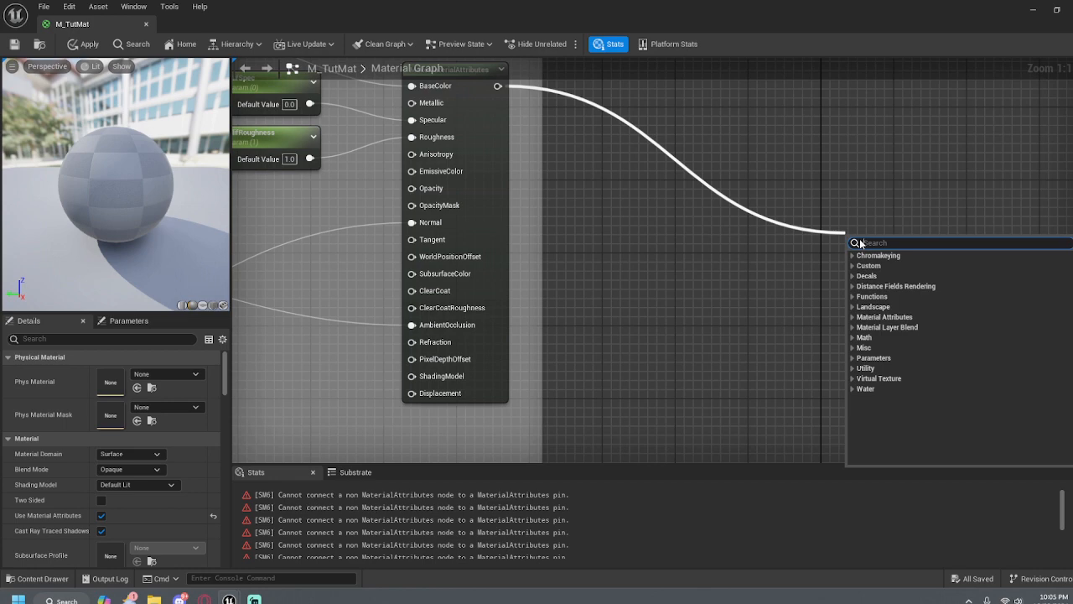
type("Ma")
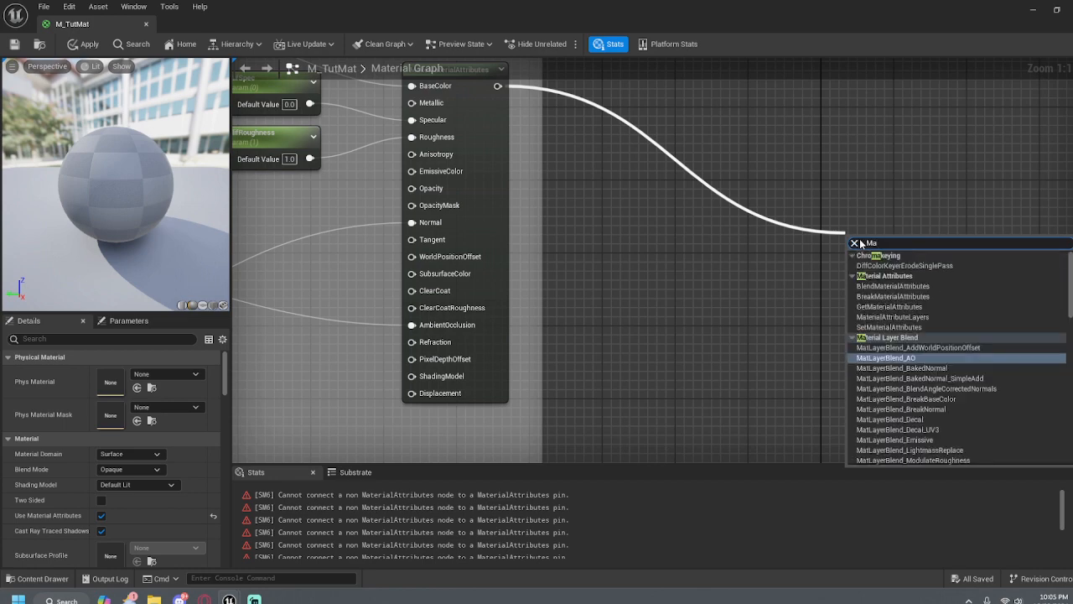
type("t")
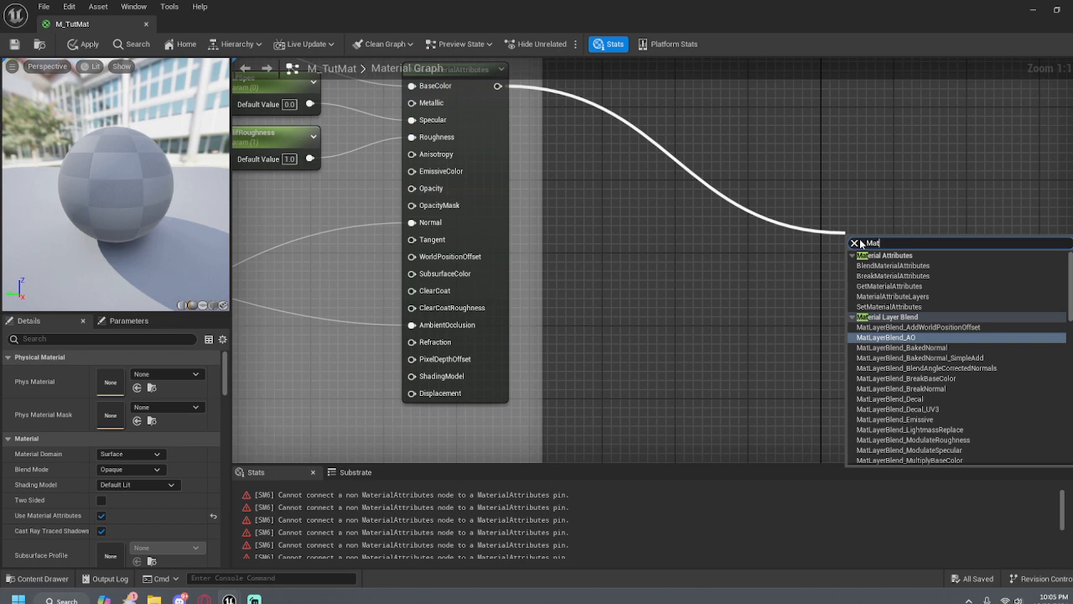
type("L")
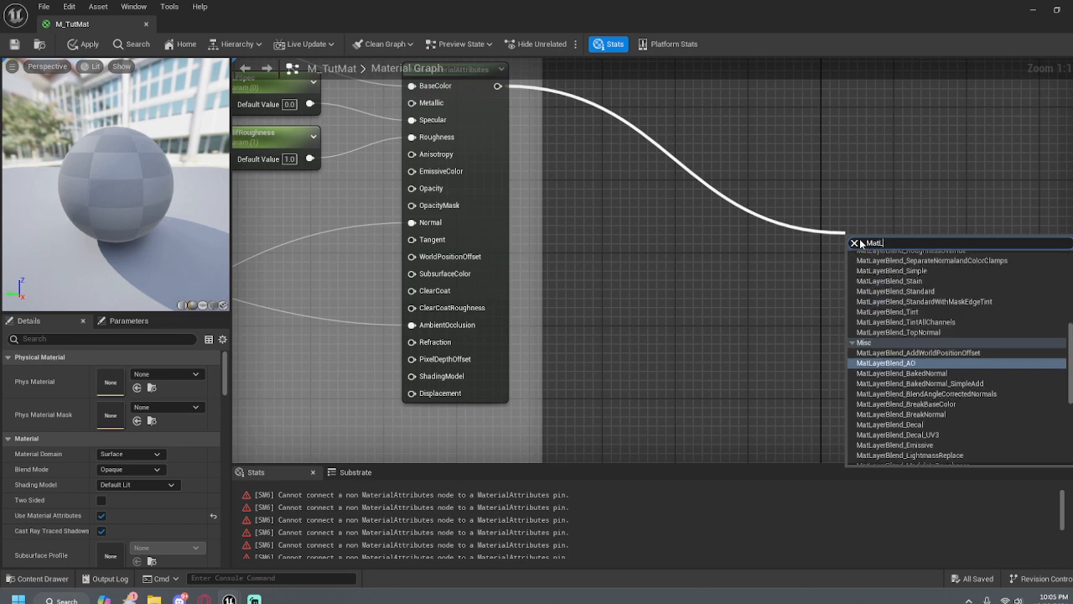
type("ayerBle")
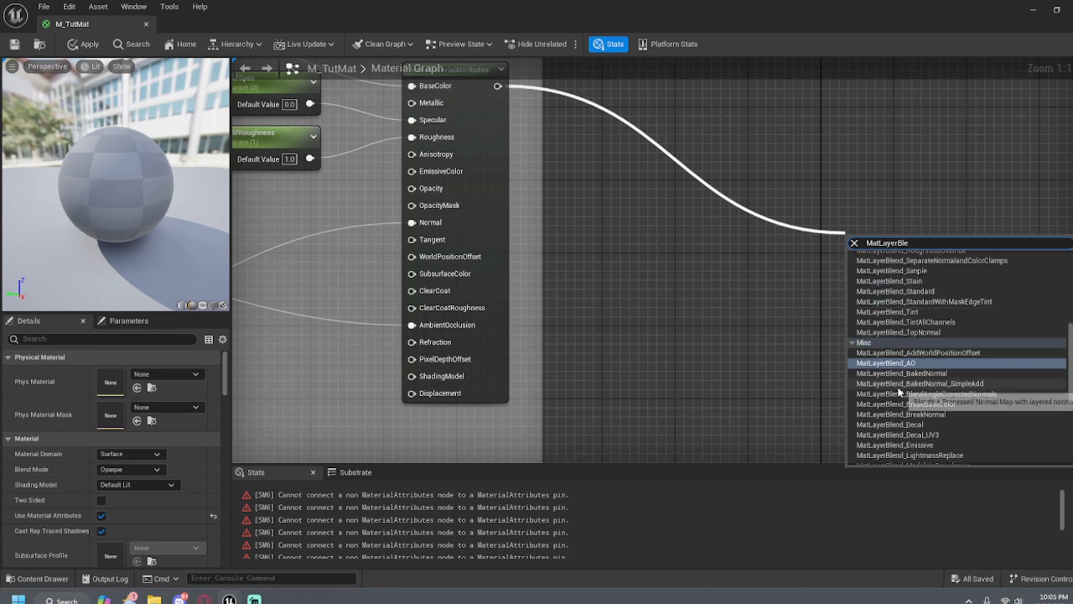
scroll(898, 389, "down", 1)
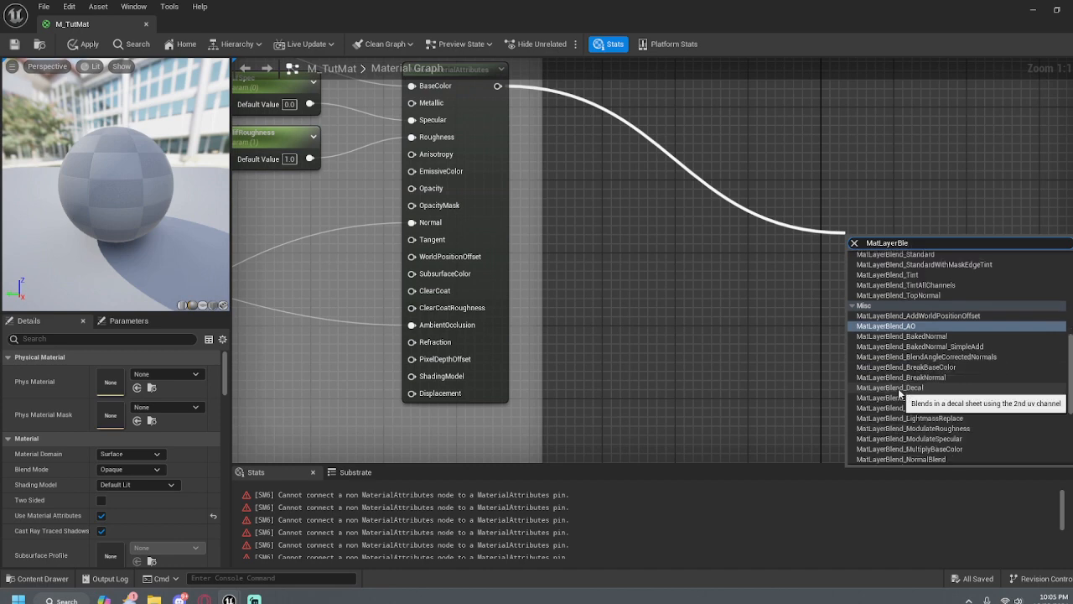
scroll(898, 388, "down", 1)
scroll(900, 393, "down", 4)
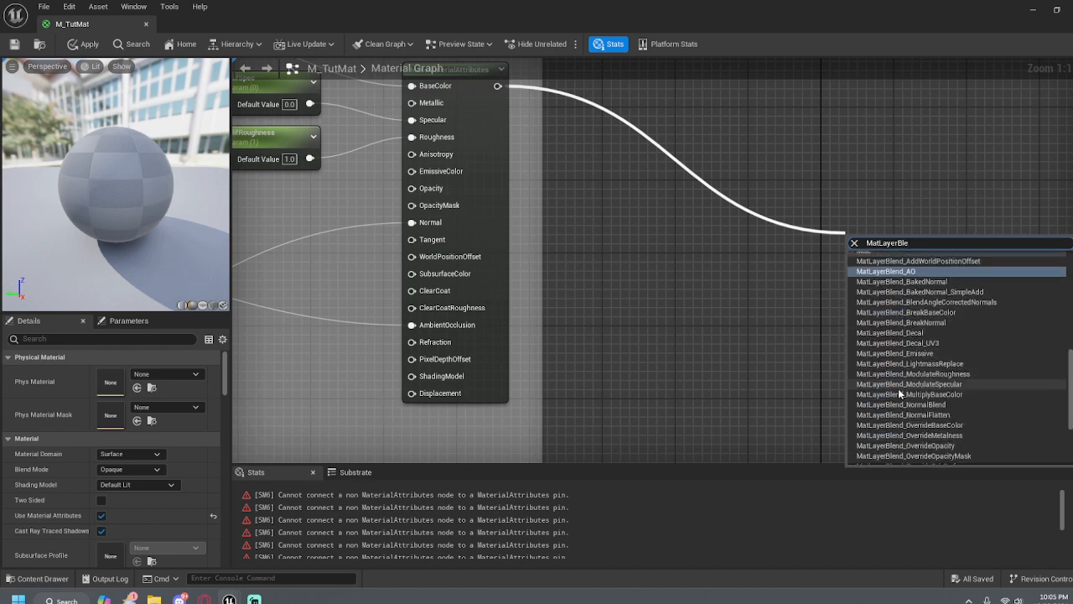
scroll(900, 393, "down", 2)
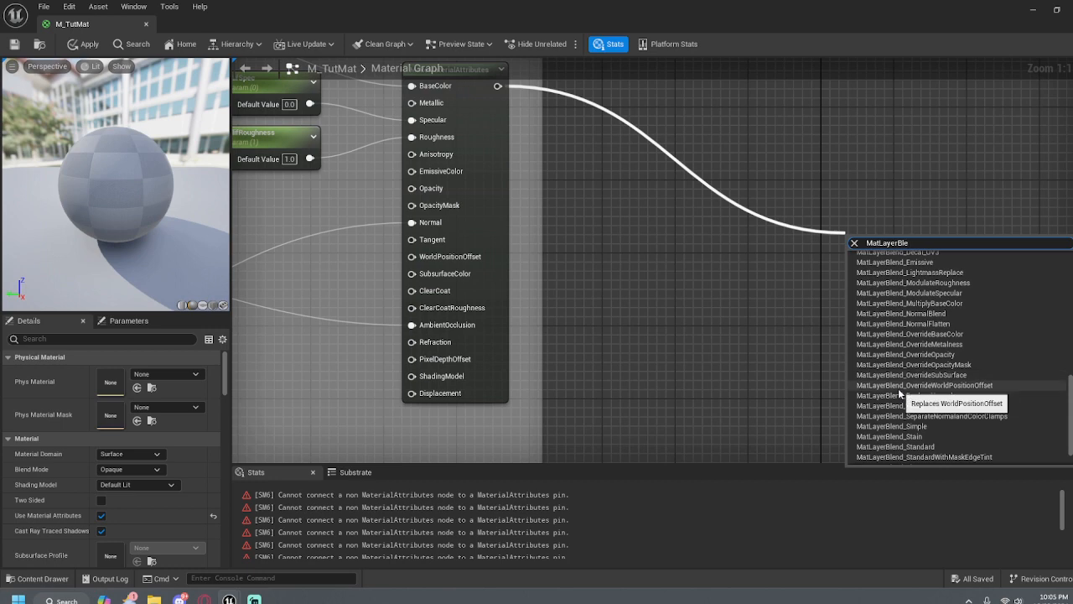
left_click(900, 447)
Reposition MatLayerBlend_Standard so it sits level with the cliff MakeMaterialAttributes output, with clear space between them
left_click_drag(936, 246, 962, 134)
right_click_drag(931, 279, 818, 275)
scroll(780, 239, "down", 2)
mouse_move(820, 158)
left_mouse_down()
mouse_move(772, 179)
mouse_move(815, 144)
left_mouse_up()
right_click_drag(737, 242, 737, 298)
scroll(738, 297, "up", 2)
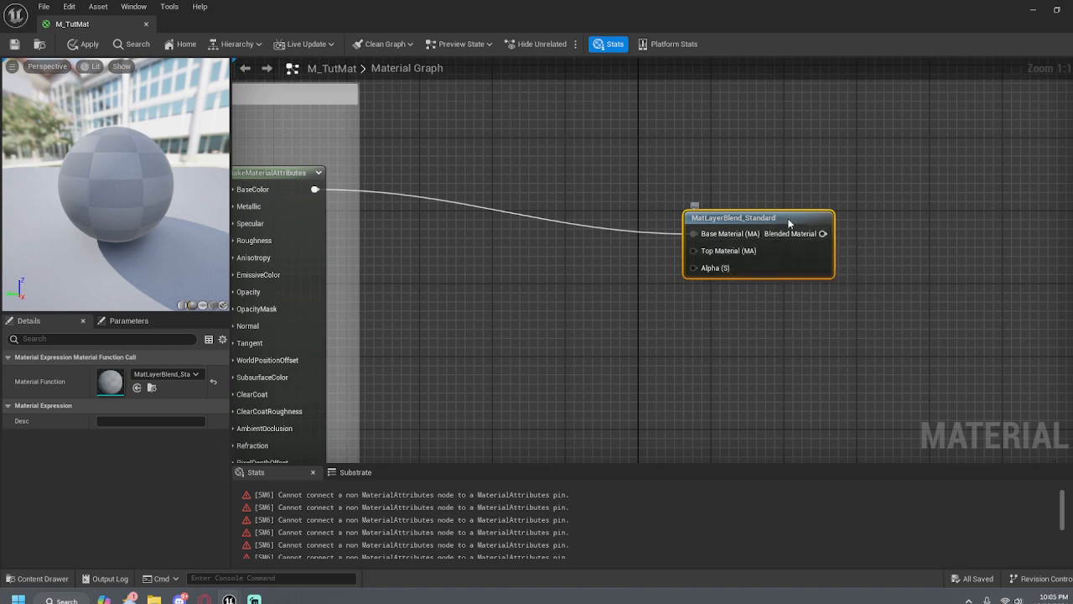
left_click_drag(790, 220, 747, 171)
right_click_drag(577, 309, 616, 277)
scroll(648, 248, "down", 1)
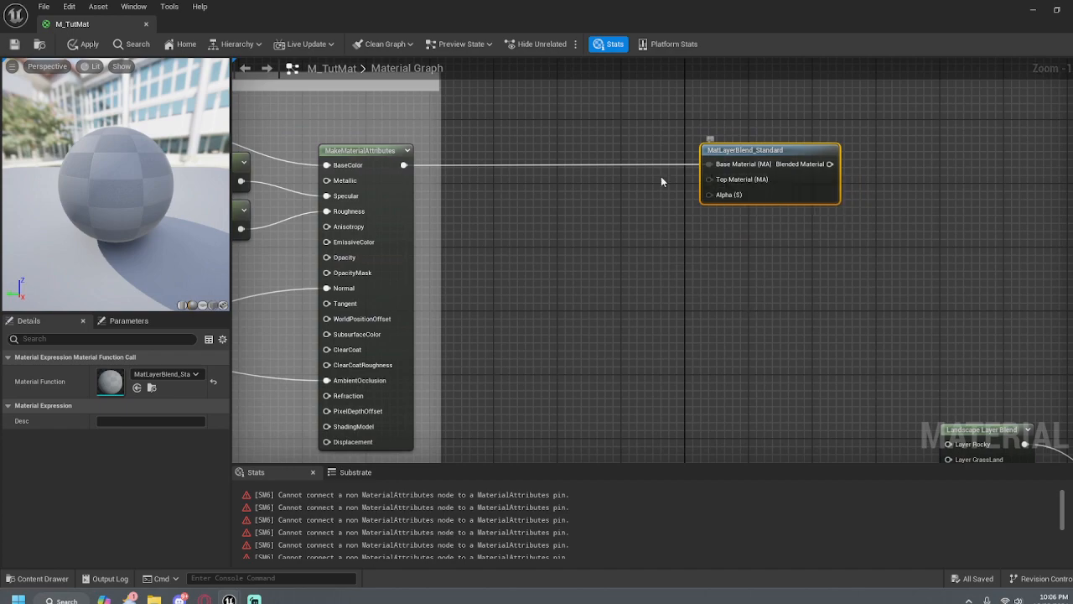
left_click_drag(755, 151, 803, 152)
Set the default colour of ForestMat's vector parameter to a green of about R 0.117, G 0.276, B 0.047
right_click_drag(475, 260, 914, 275)
left_click(477, 228)
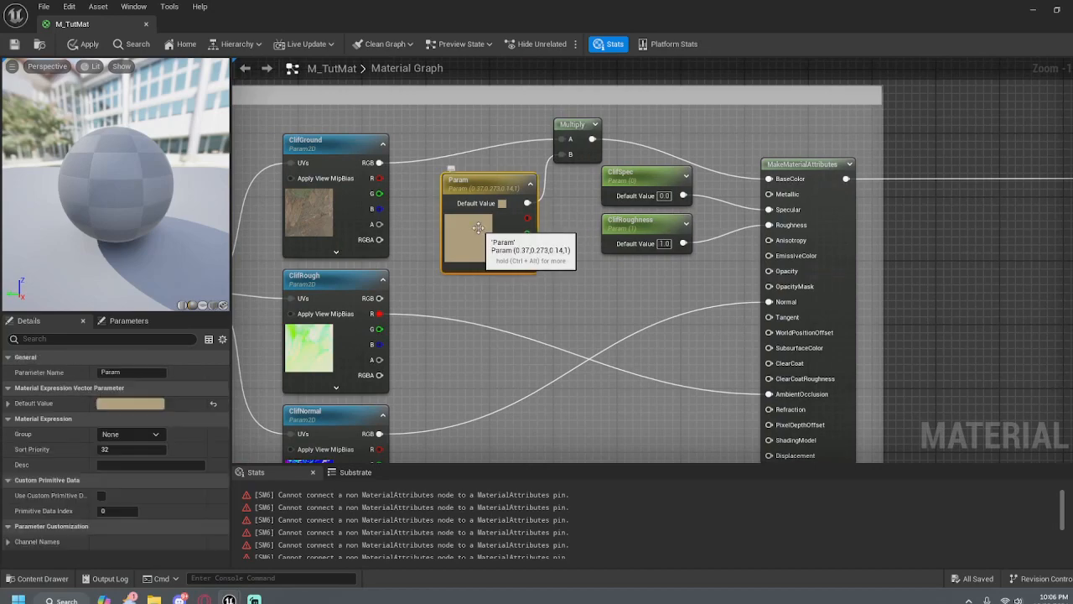
right_click_drag(969, 358, 1072, 124)
scroll(810, 290, "down", 2)
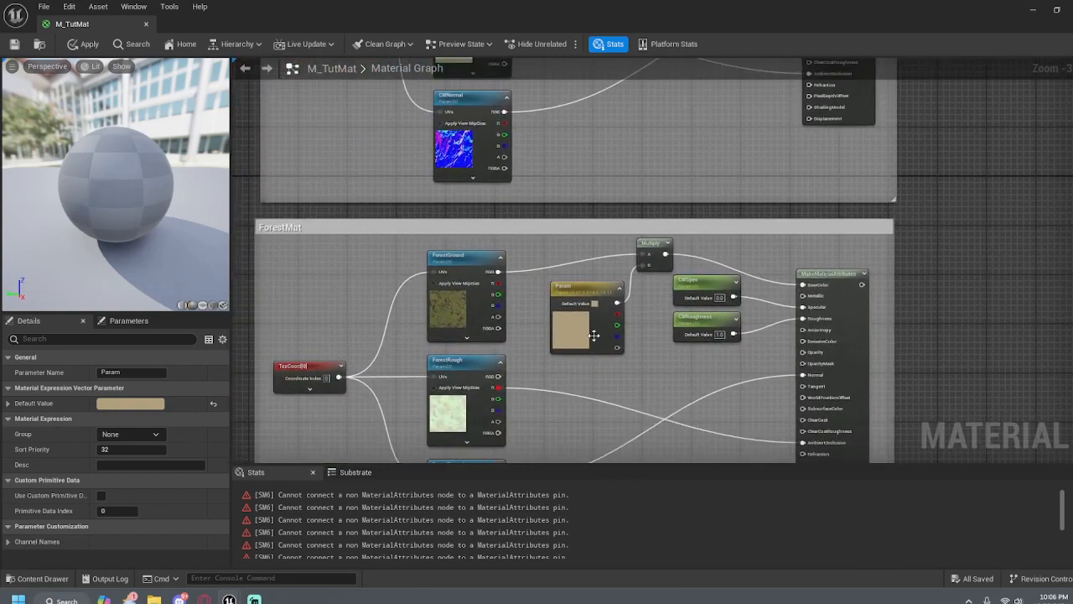
double_click(594, 336)
left_click(626, 426)
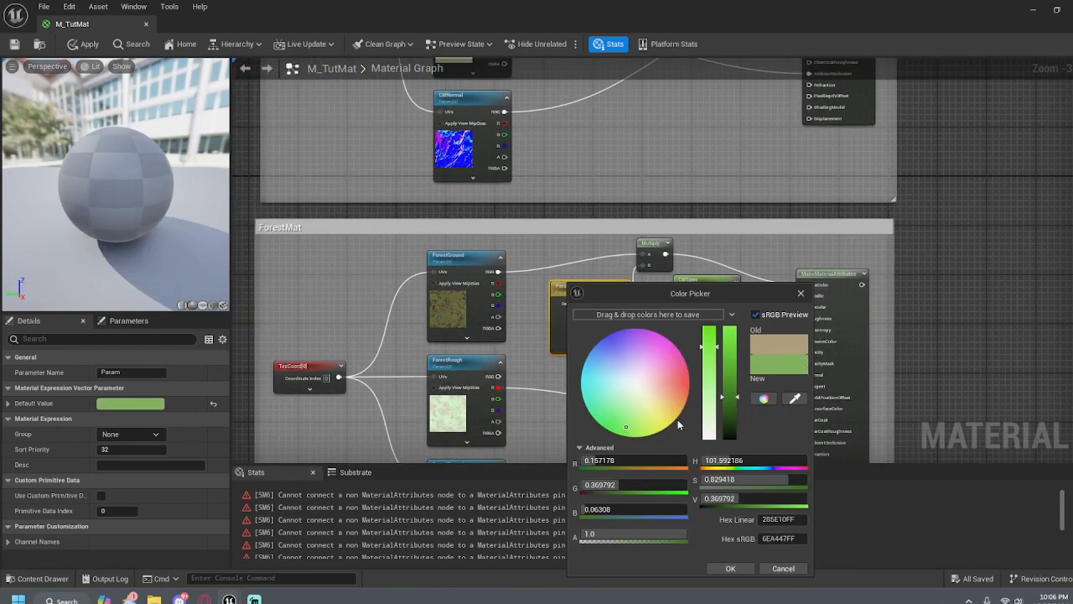
left_click_drag(737, 397, 737, 407)
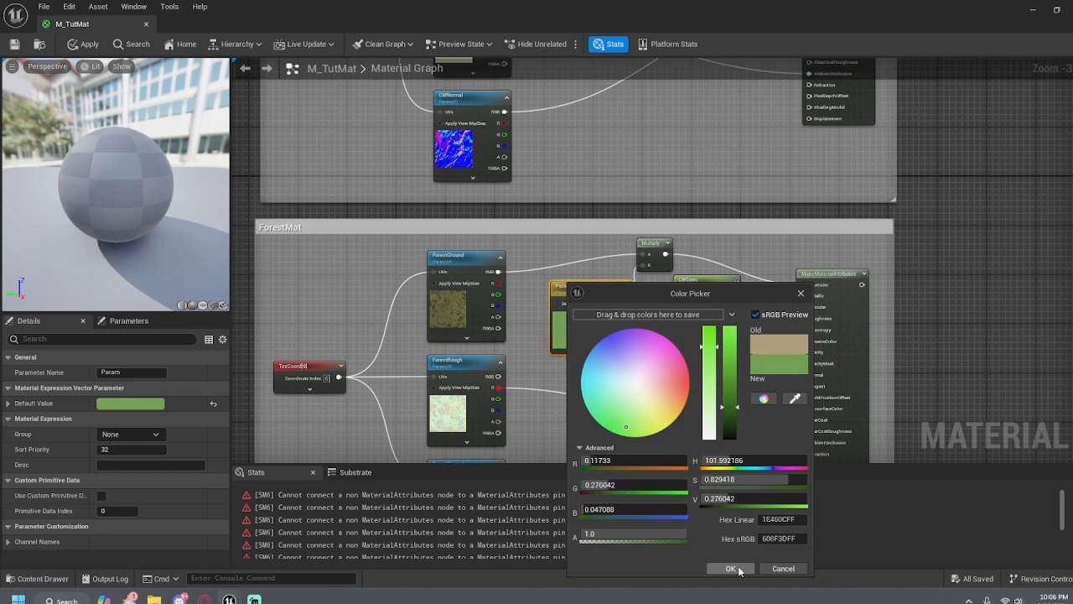
left_click(731, 568)
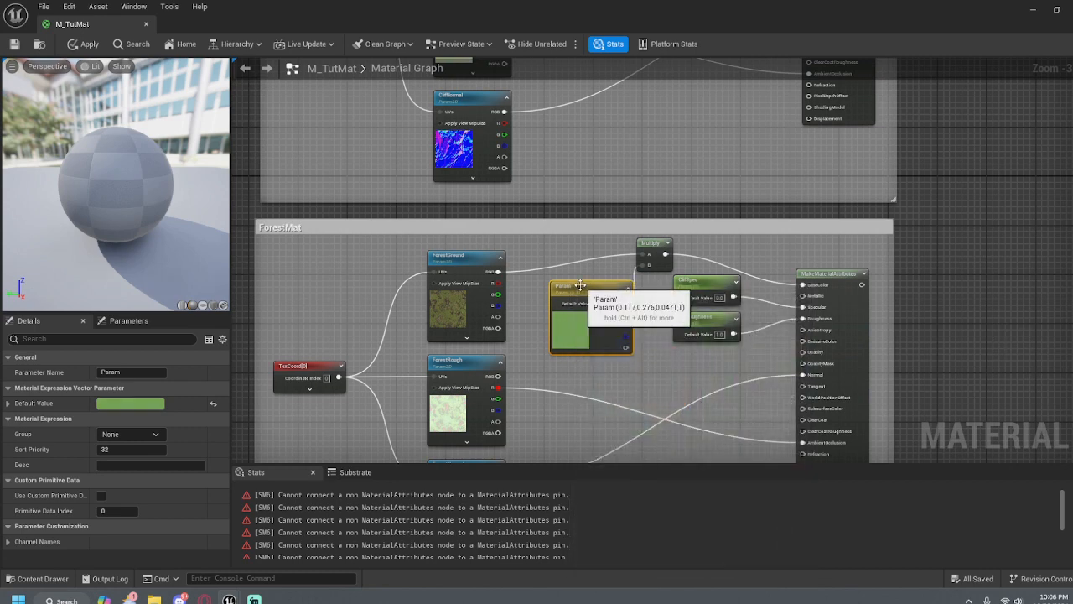
left_click(127, 371)
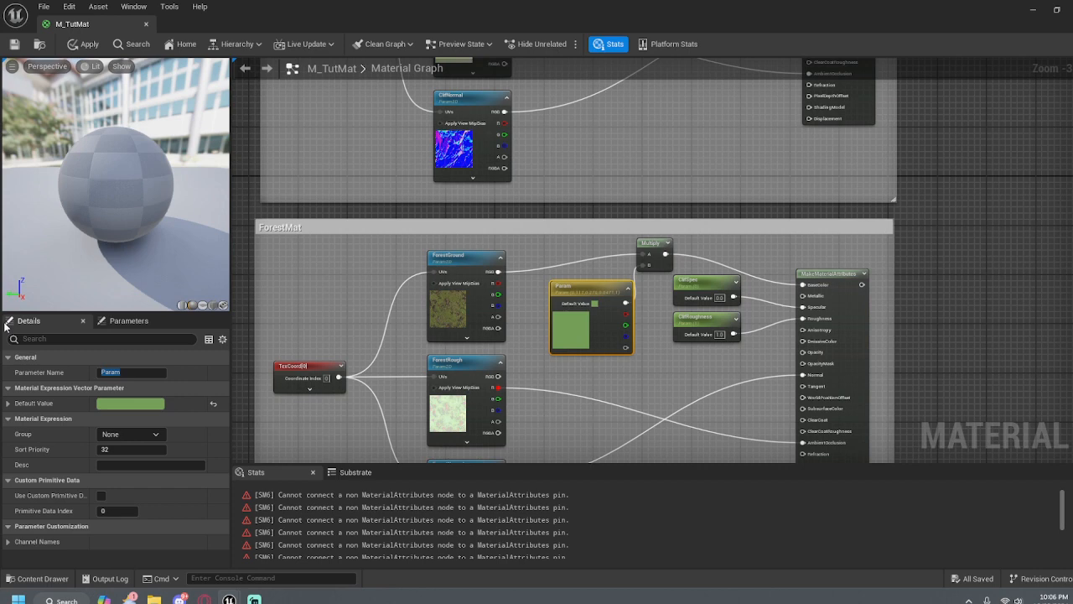
key("Delete")
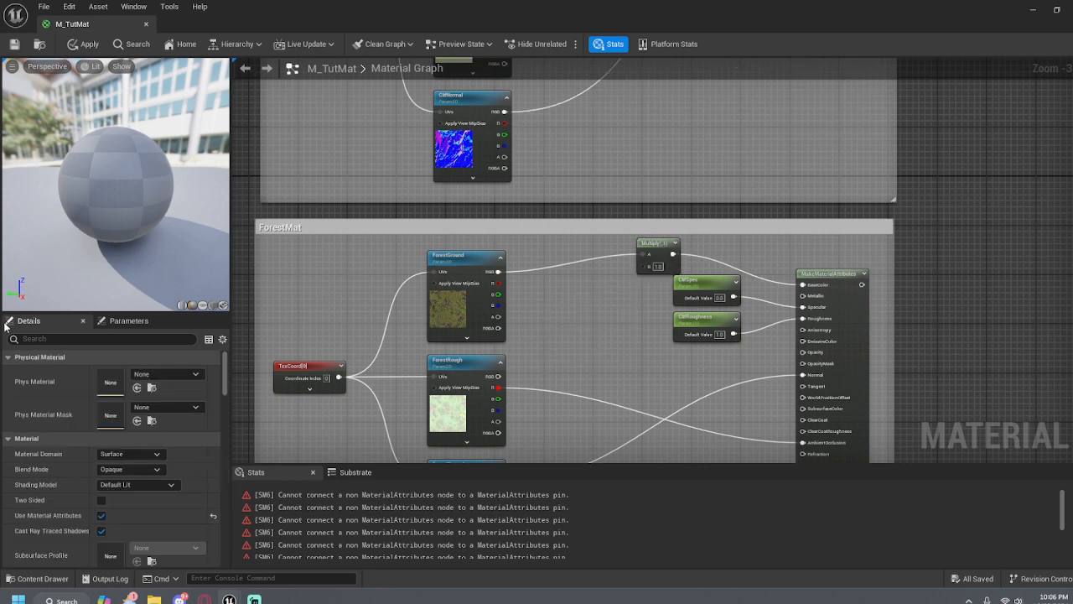
key("ctrl+z")
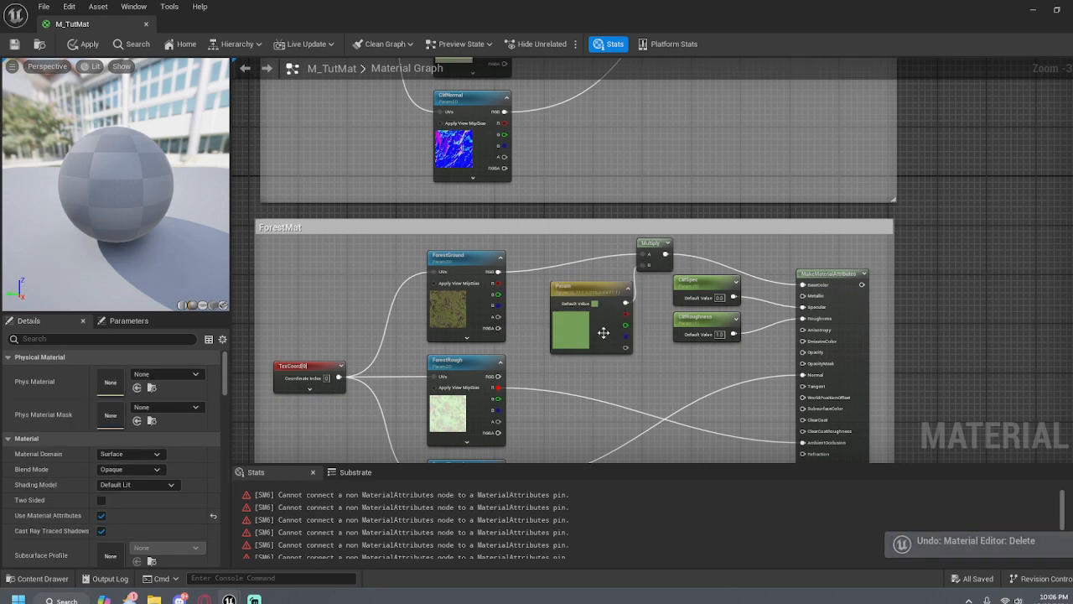
Rename the green vector parameter in the ForestMat group as ForestTint
left_click(587, 288)
left_click(113, 372)
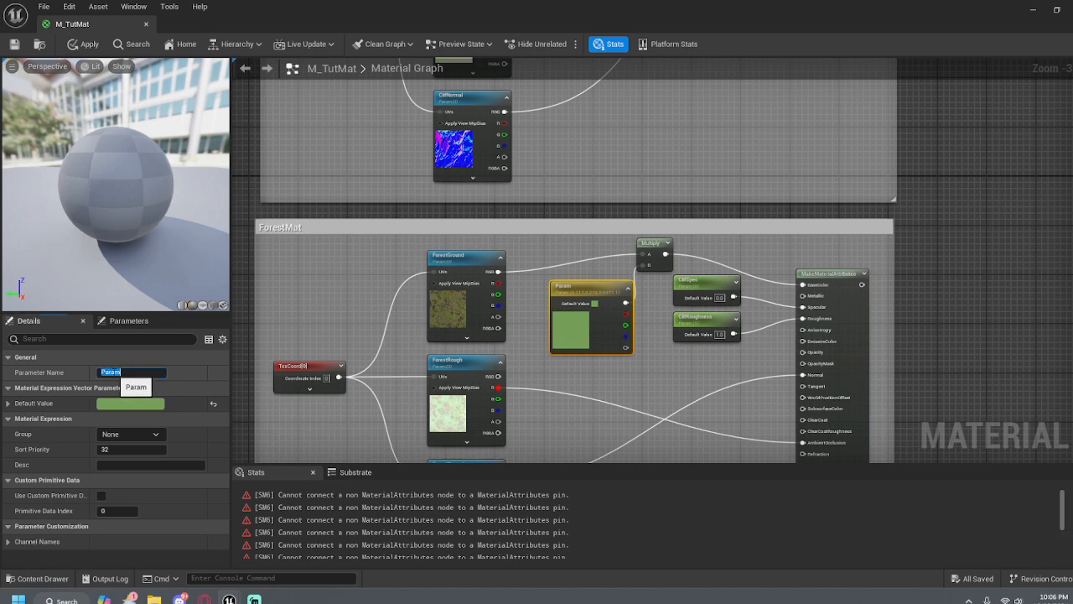
type("ForestTint")
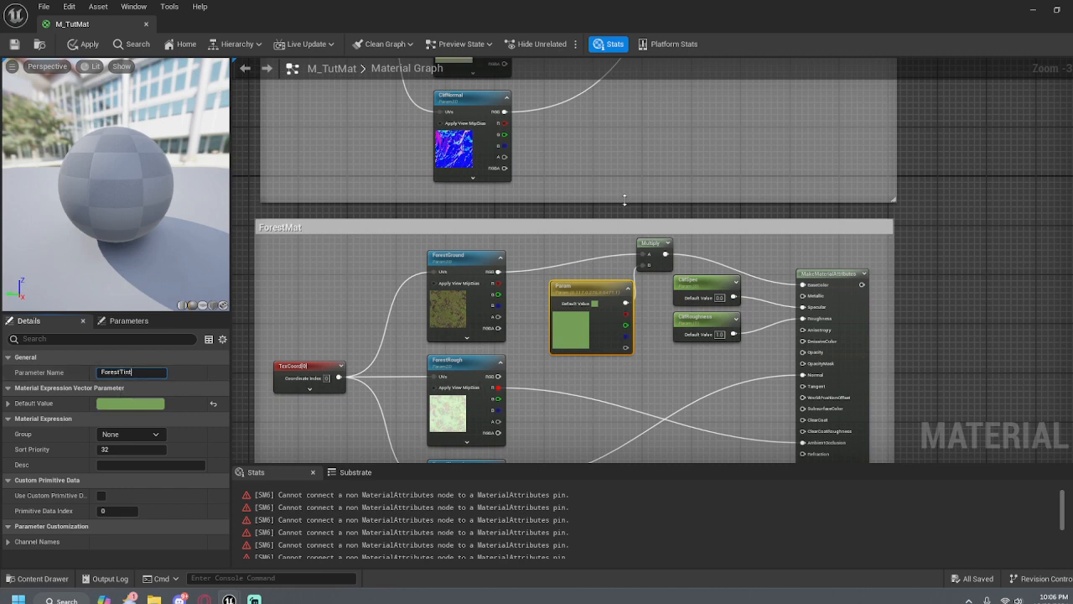
left_click(642, 146)
Rename the vector parameter in the ClifMat group as ClifTint
right_click_drag(663, 141, 626, 354)
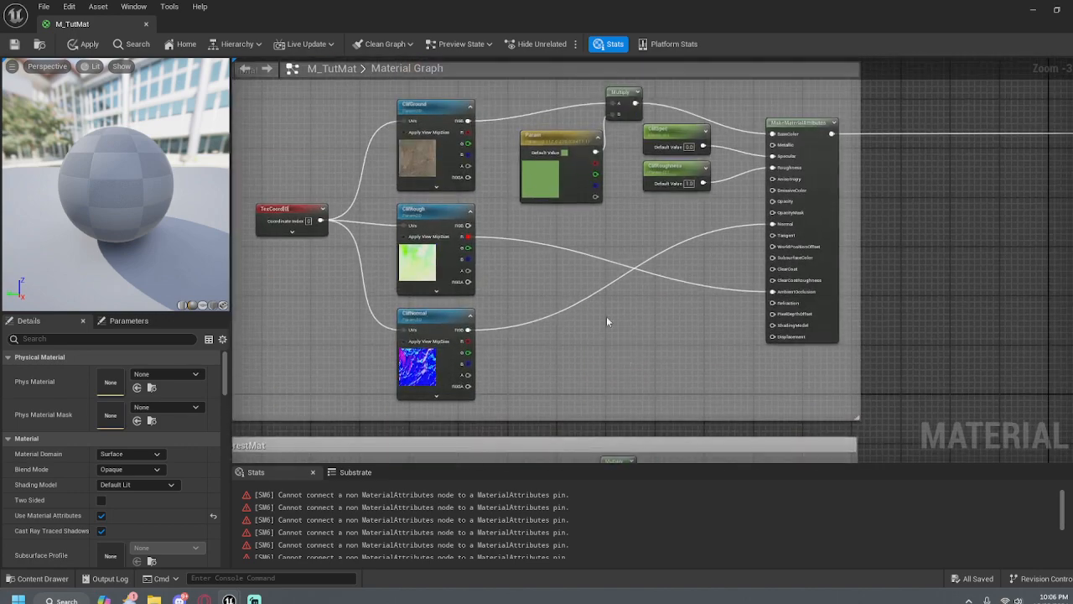
left_click(567, 181)
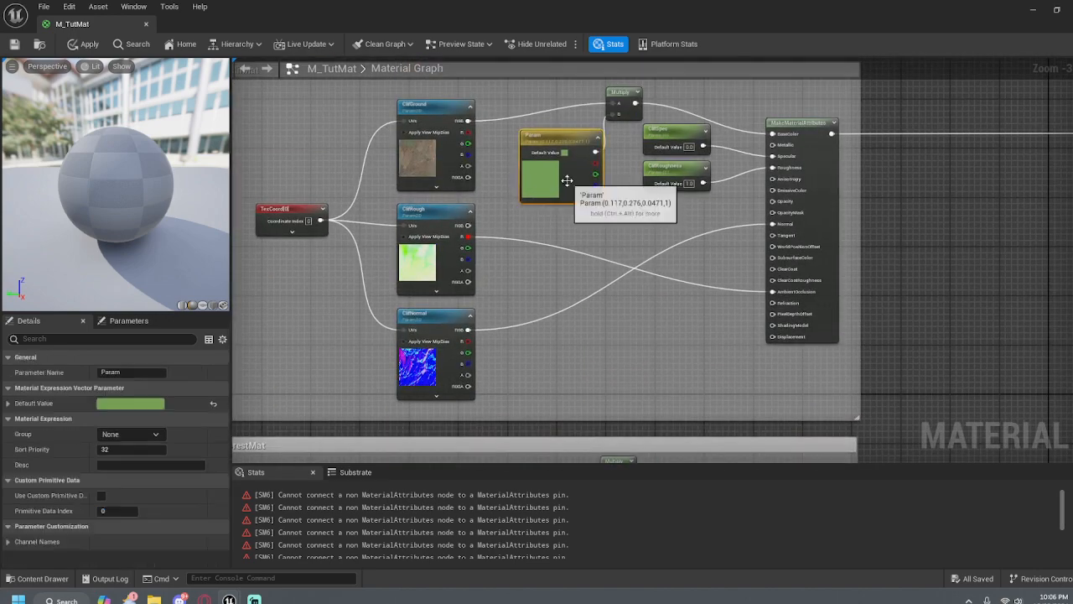
left_click(107, 372)
key("BackSpace")
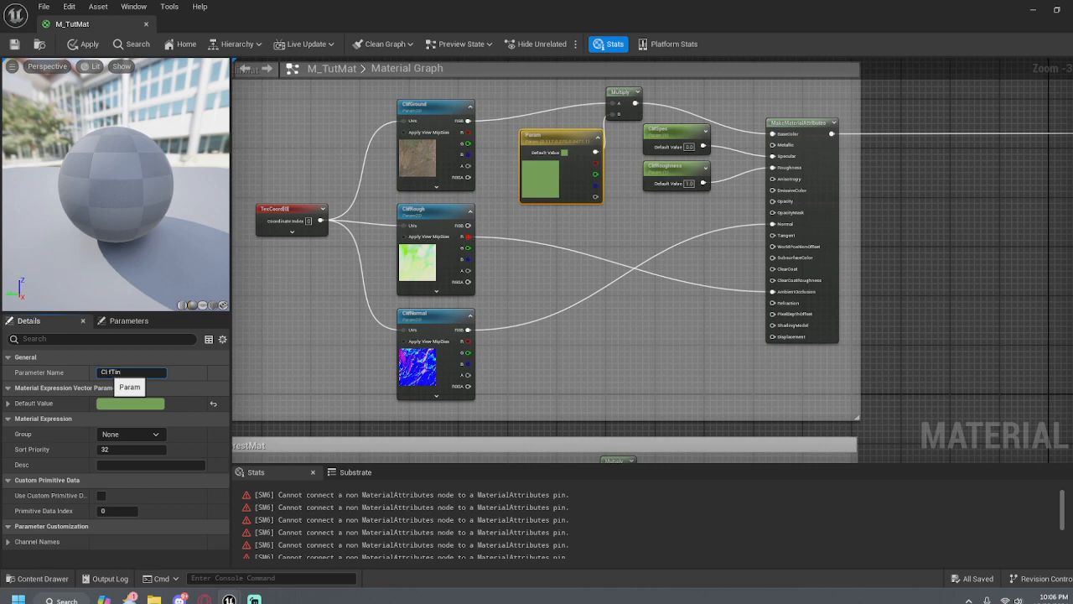
left_click(585, 401)
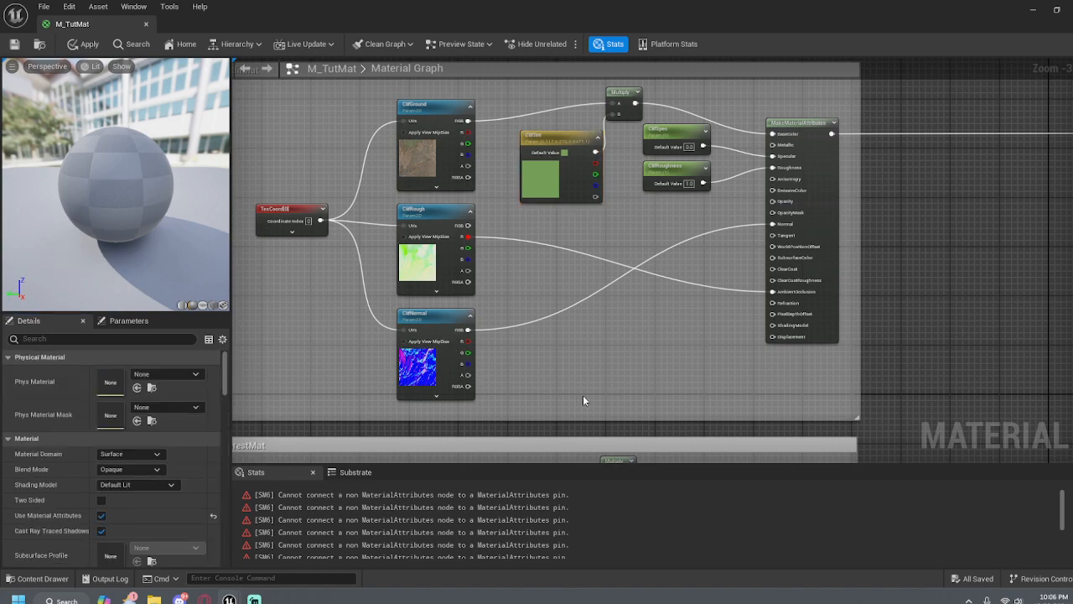
Look over the cliff, forest and river texture groups and their tint parameters
right_click_drag(910, 362, 952, 205)
right_click_drag(883, 230, 925, 560)
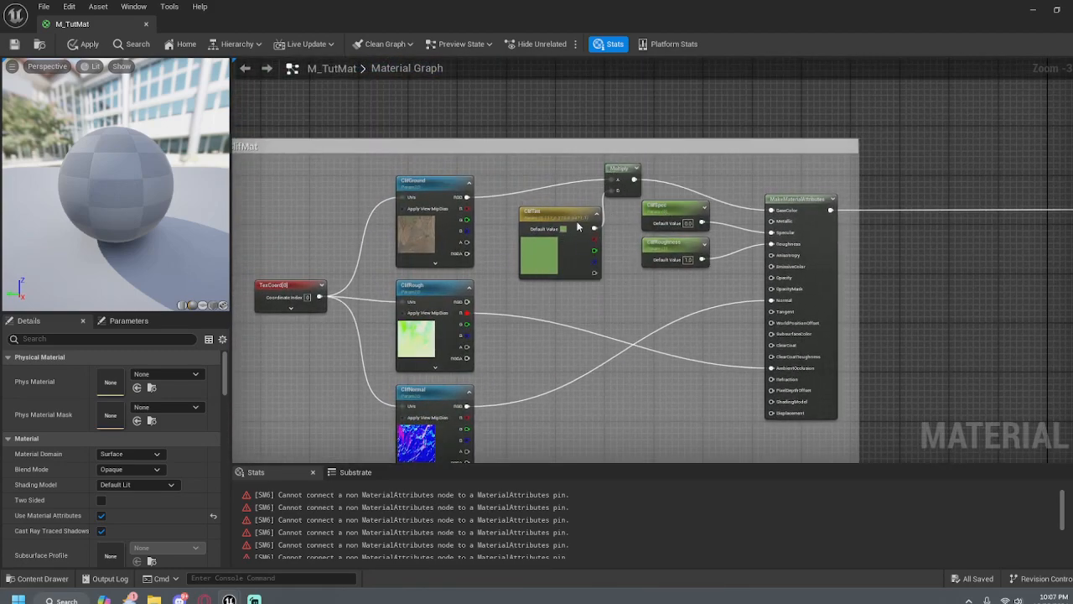
right_click_drag(900, 327, 717, 281)
scroll(821, 265, "down", 3)
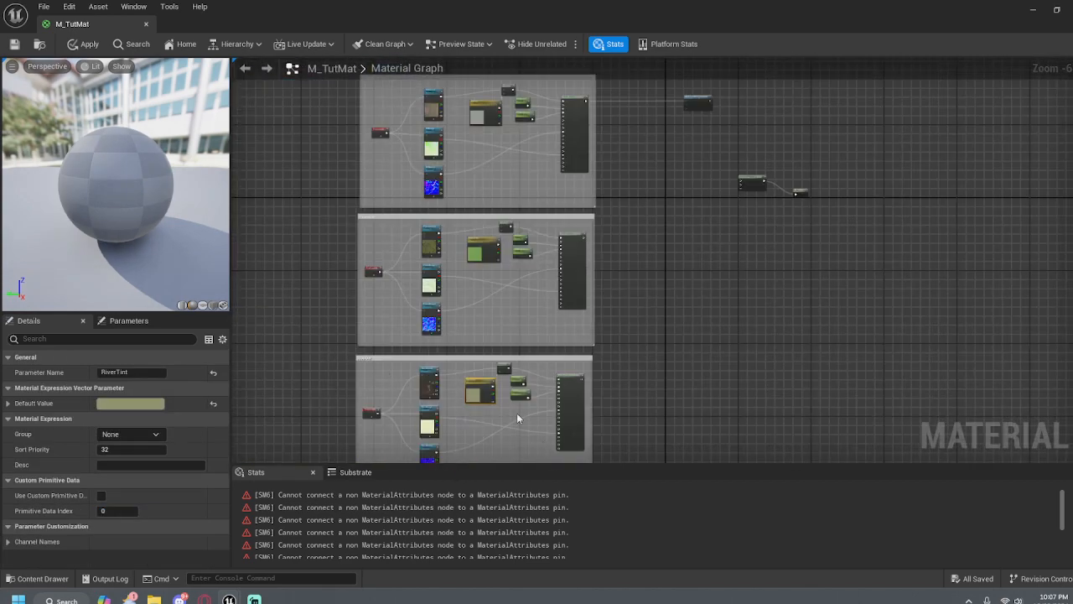
mouse_move(654, 252)
right_mouse_down()
mouse_move(611, 288)
mouse_move(491, 302)
mouse_move(654, 270)
right_mouse_up()
scroll(478, 313, "up", 1)
right_click_drag(333, 311, 485, 261)
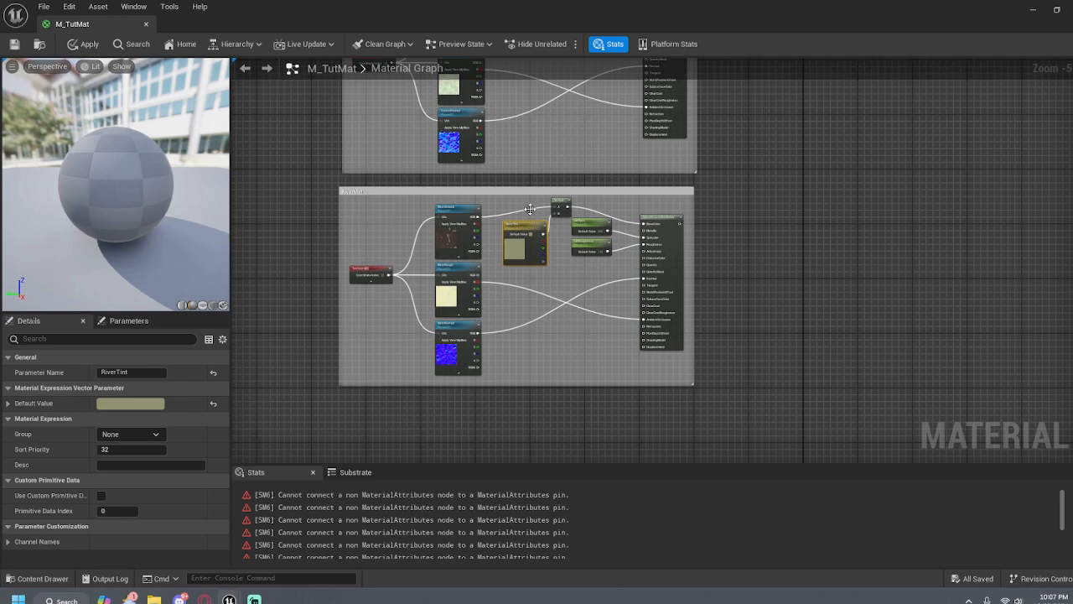
Move MatLayerBlend_Standard between the cliff and forest groups and connect the forest MakeMaterialAttributes output to its Top Material input
right_click_drag(530, 209, 560, 304)
scroll(563, 228, "up", 3)
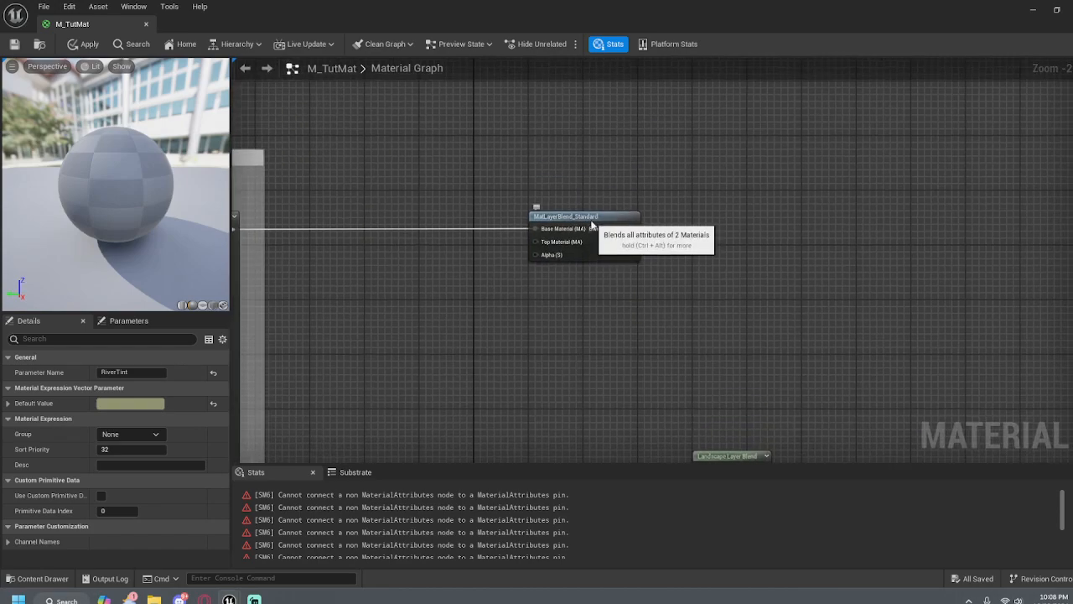
left_click_drag(592, 225, 575, 407)
right_click_drag(708, 389, 814, 330)
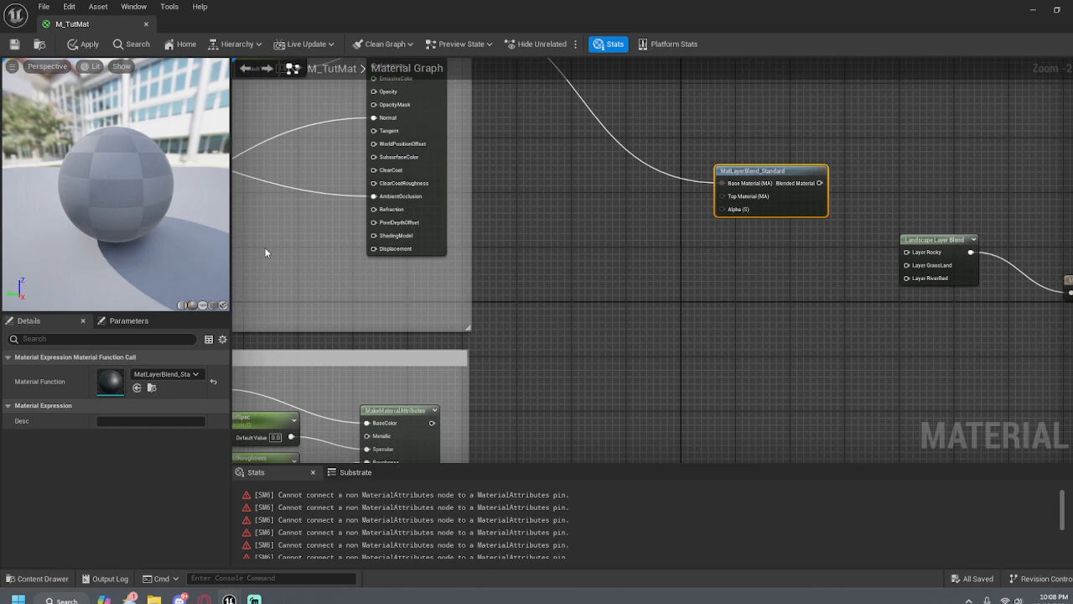
right_click_drag(588, 330, 464, 413)
left_click_drag(453, 396, 772, 110)
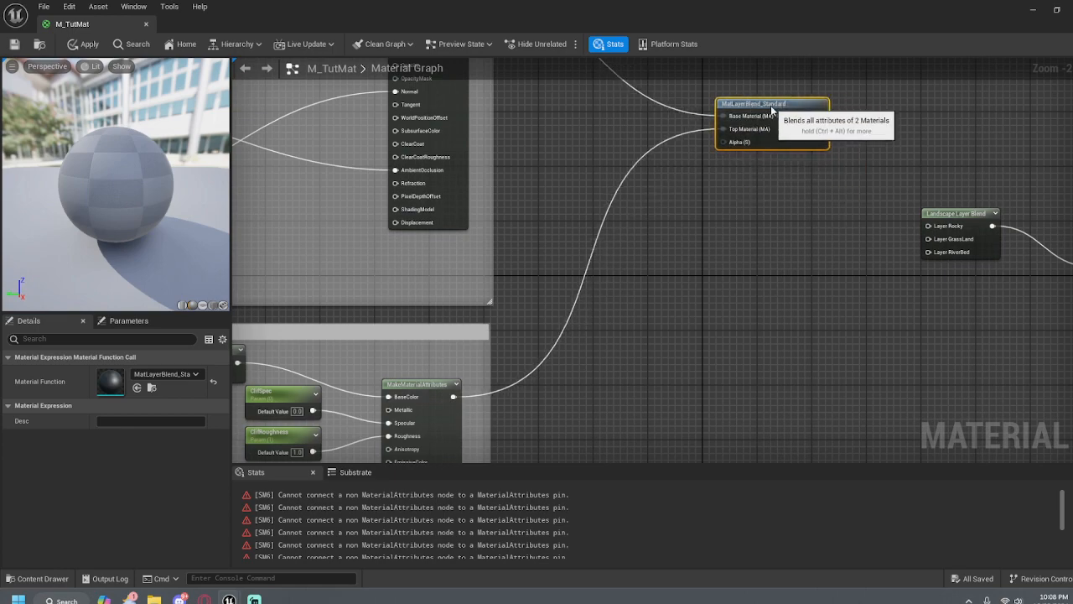
Save the material and shift MatLayerBlend_Standard slightly closer to the Landscape Layer Blend node
scroll(726, 251, "down", 4)
right_click_drag(790, 252, 671, 270)
scroll(632, 286, "up", 1)
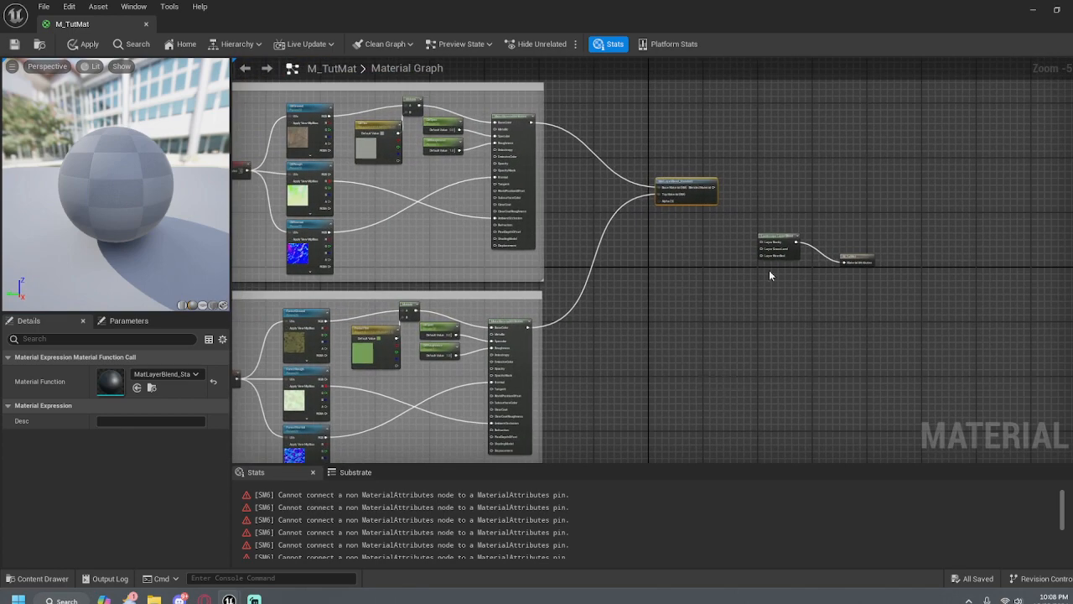
left_click(17, 47)
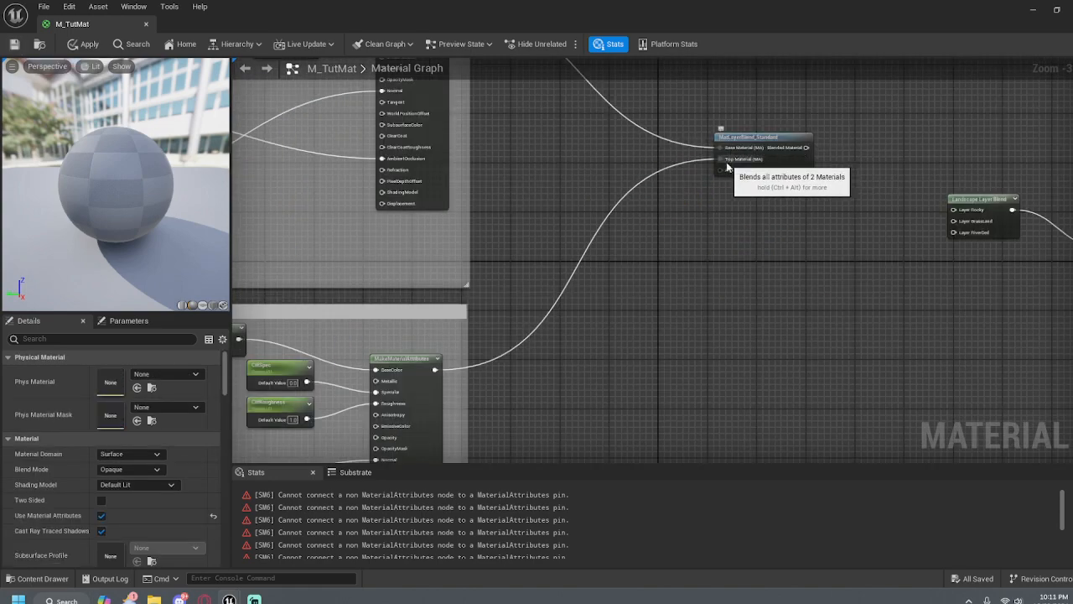
left_click_drag(770, 139, 801, 133)
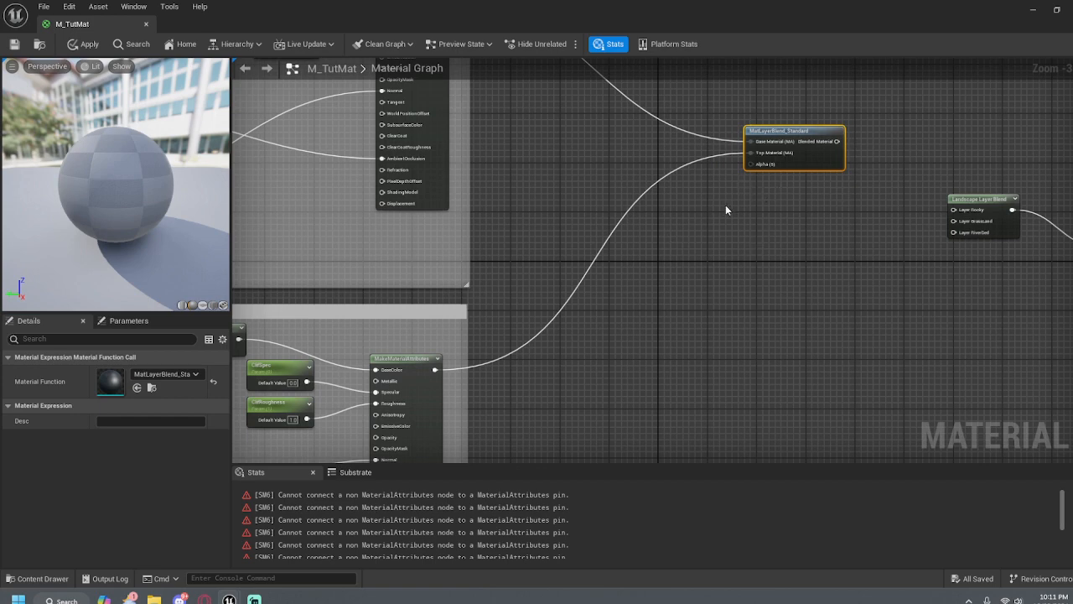
Add a SlopeMask node feeding the Alpha input of MatLayerBlend_Standard and place it below that node
left_click_drag(750, 166, 693, 351)
type("mas")
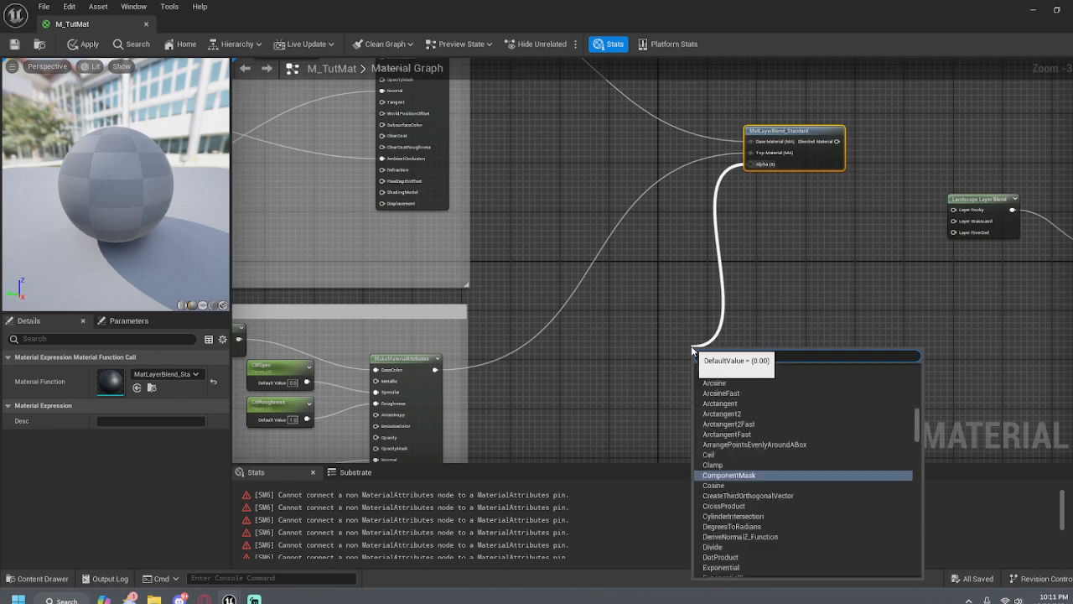
type("k")
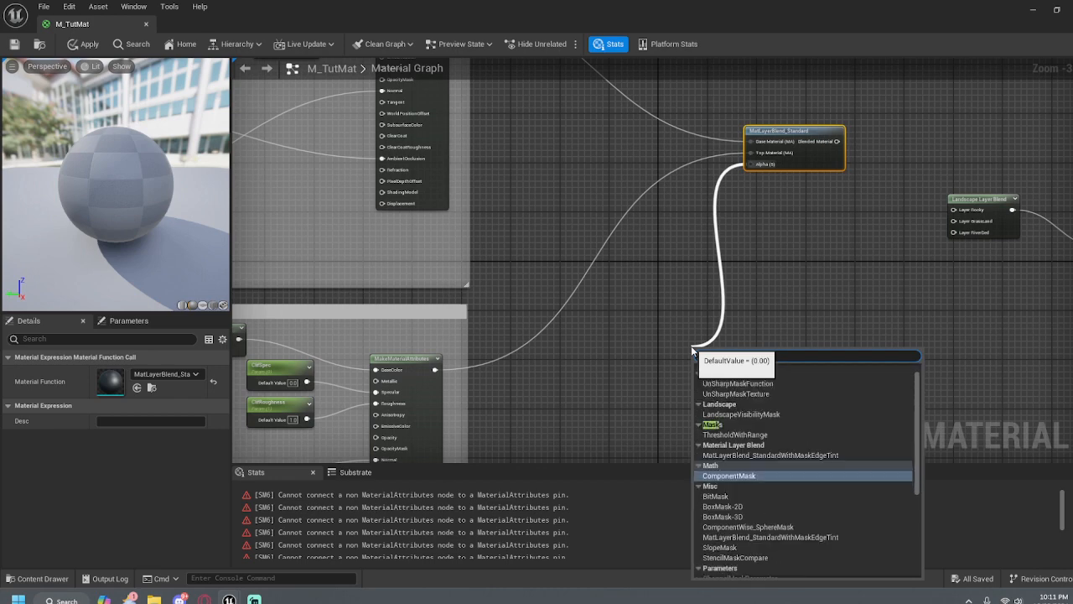
scroll(801, 418, "up", 1)
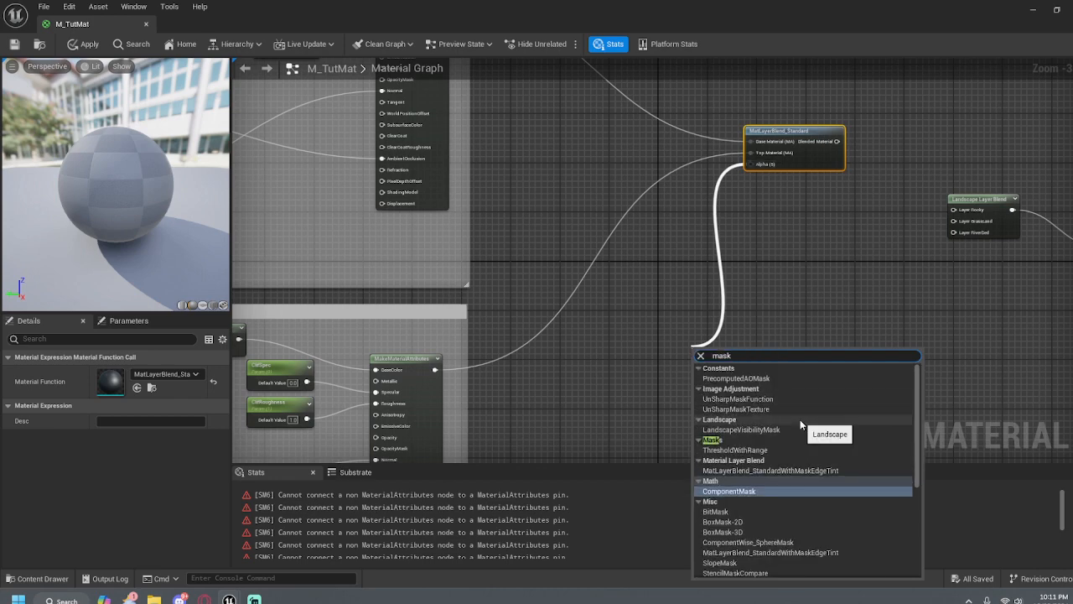
scroll(795, 430, "down", 1)
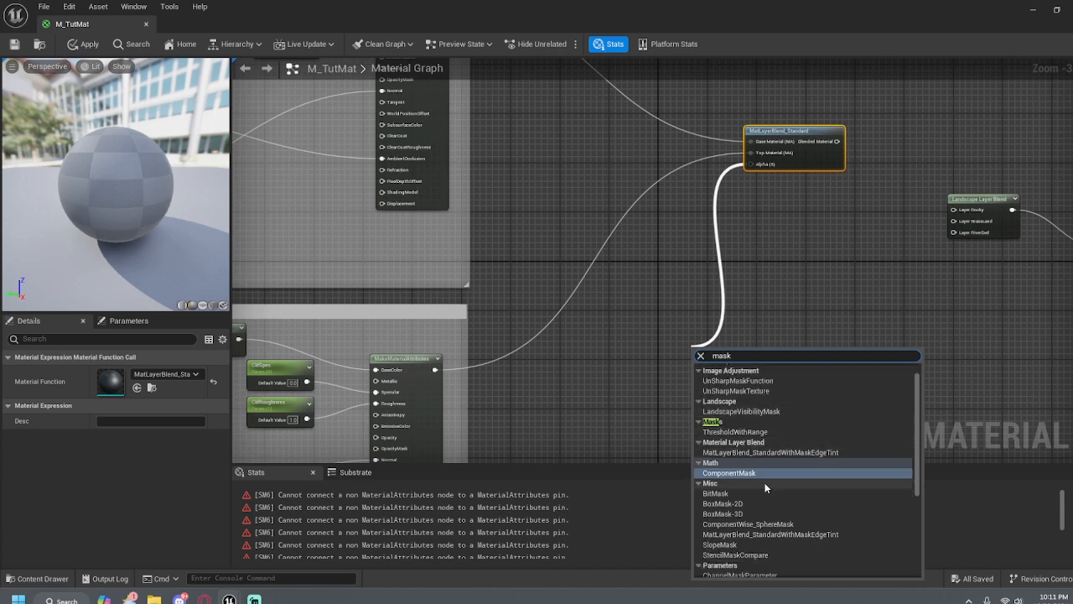
left_click(725, 544)
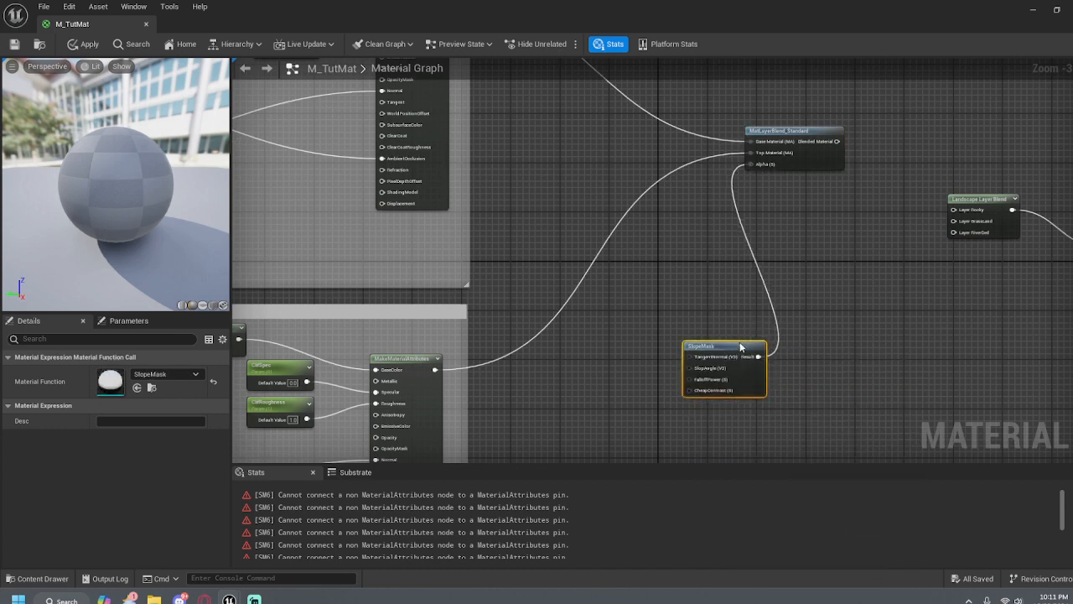
left_click_drag(740, 346, 706, 317)
Create a Constant3Vector wired into SlopeMask's TangentNormal input and space the two nodes apart
scroll(712, 303, "up", 3)
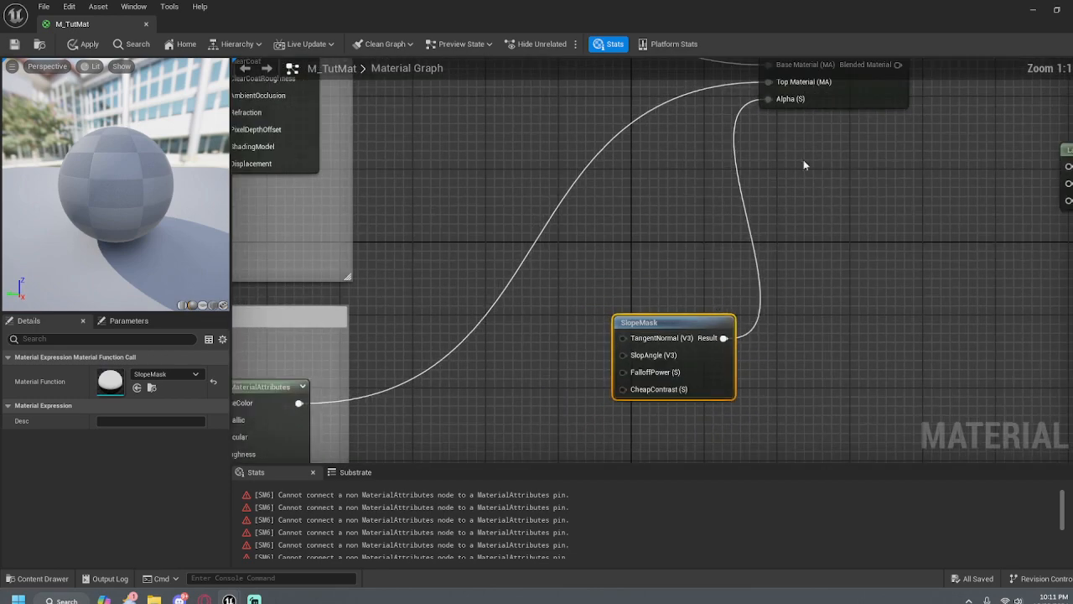
scroll(816, 175, "down", 2)
right_click_drag(836, 197, 765, 262)
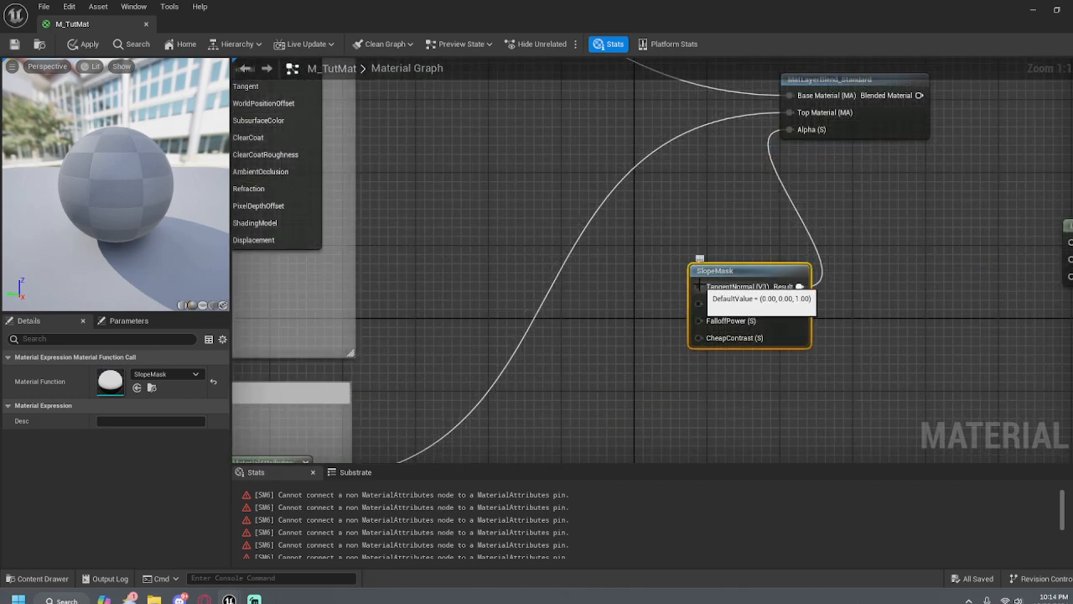
left_click_drag(698, 287, 579, 425)
type("vec")
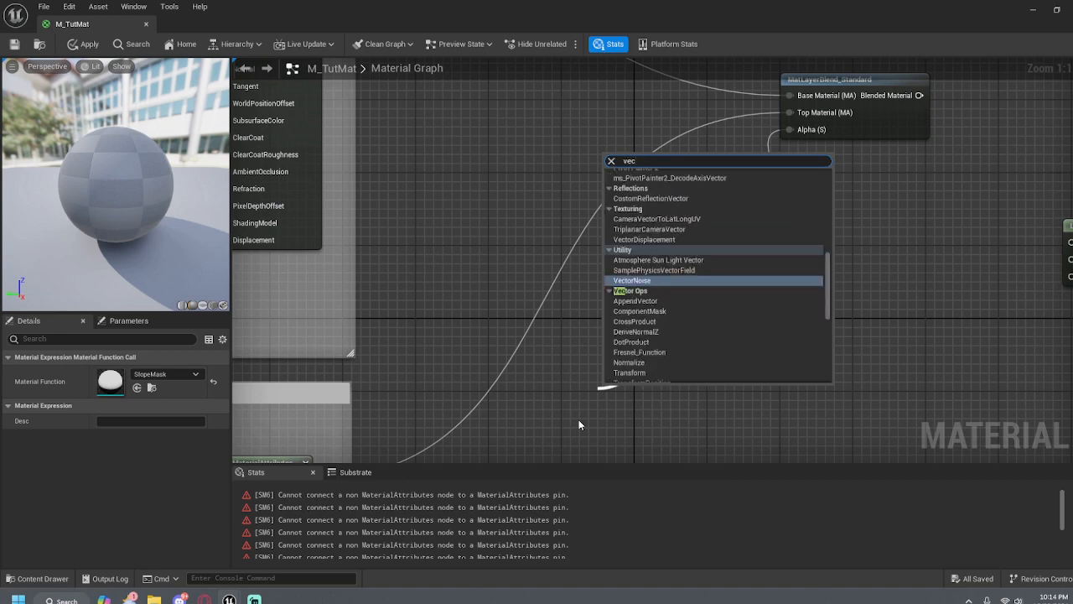
type("tor 3")
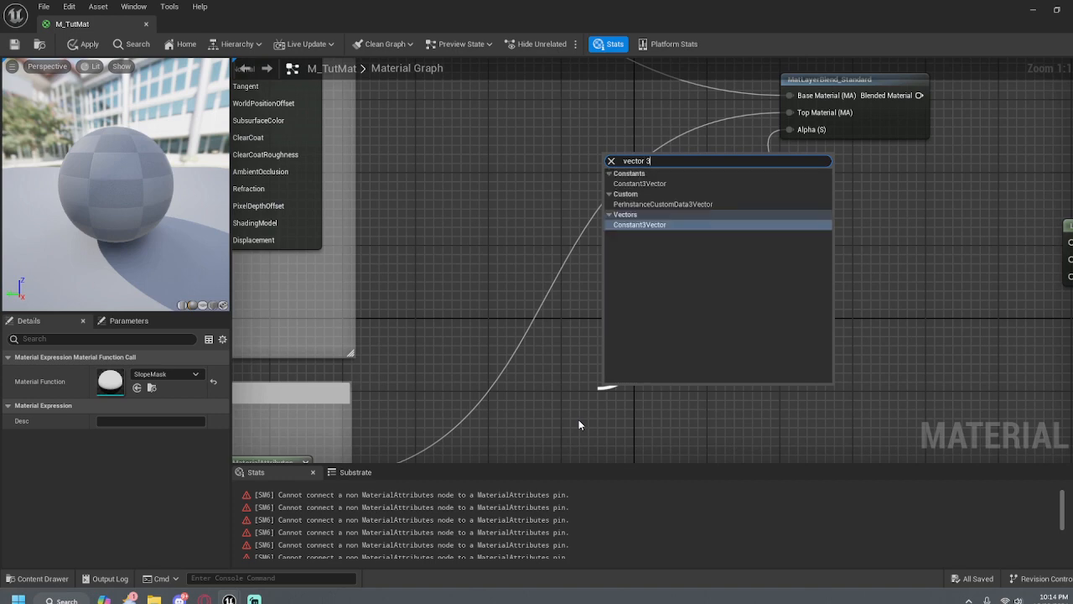
left_click(694, 224)
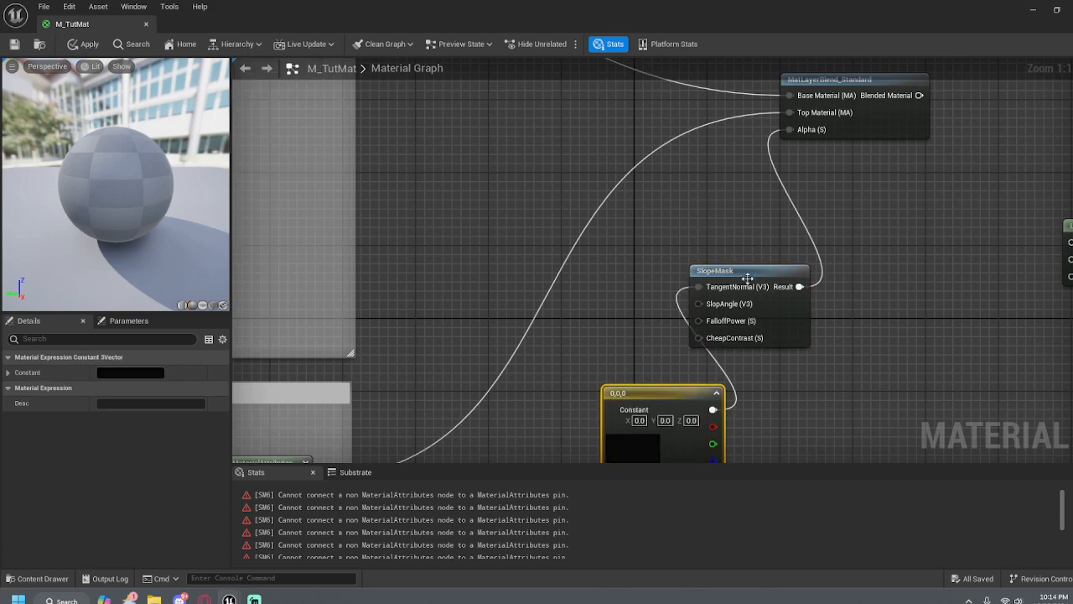
left_click_drag(740, 222, 768, 223)
left_click_drag(650, 394, 624, 338)
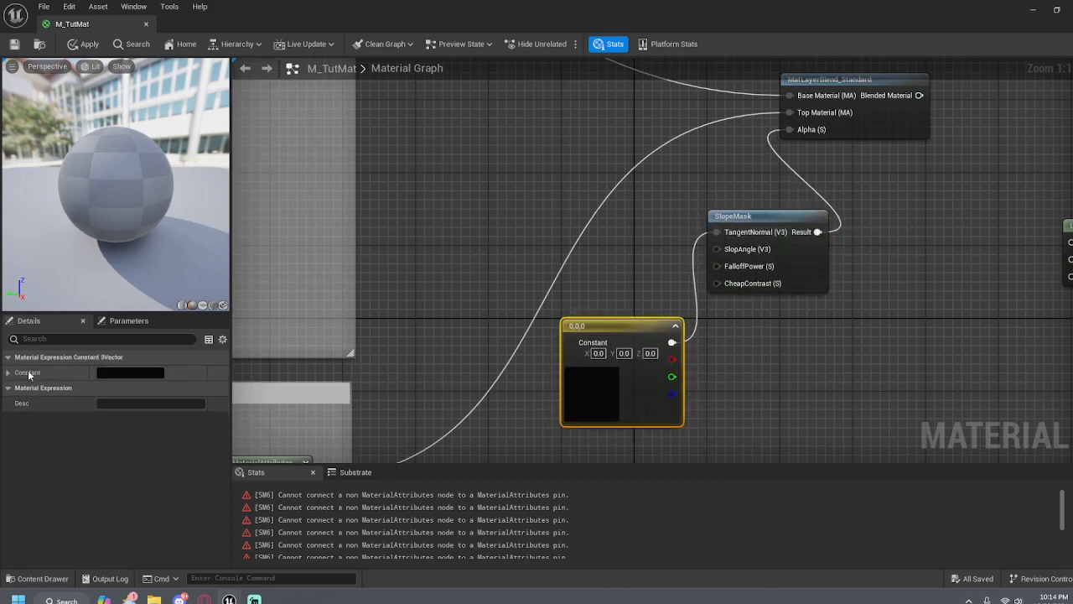
Set the blue component of the Constant3Vector feeding SlopeMask to 1
left_click(8, 372)
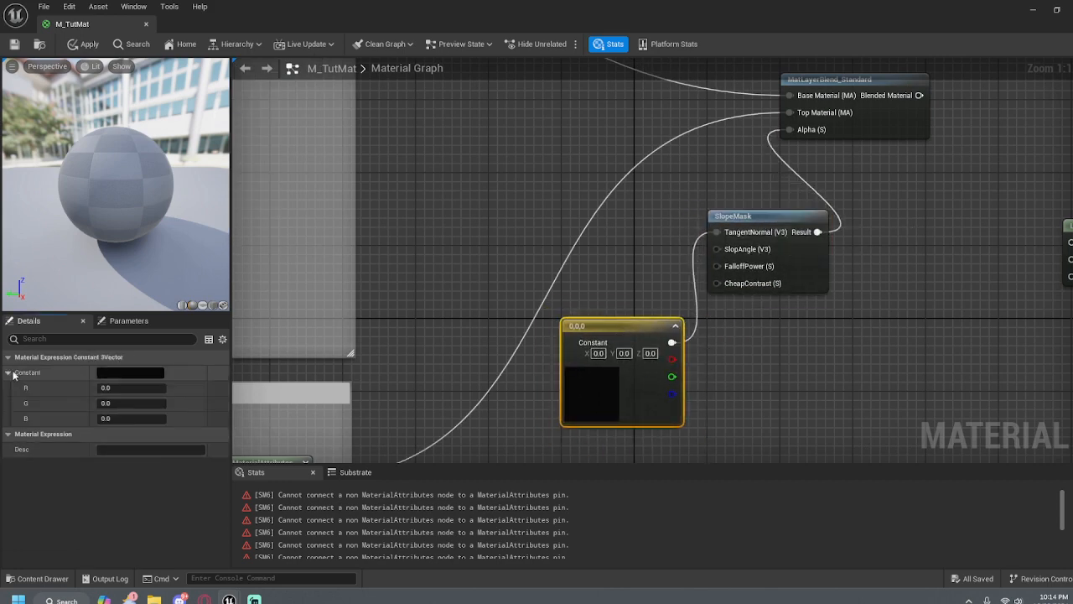
left_click(102, 419)
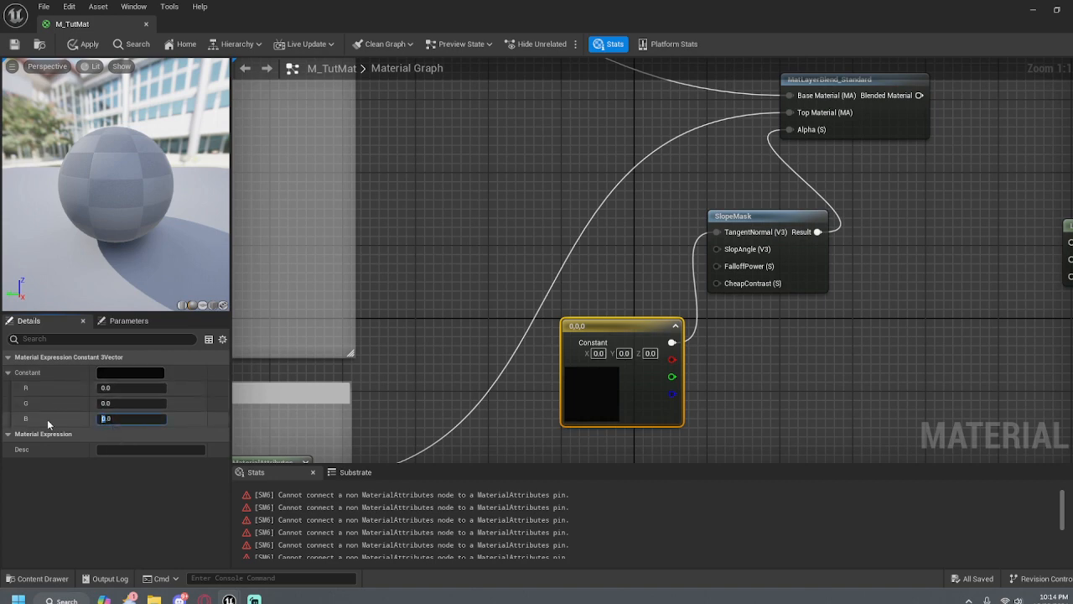
type("1")
key("Return")
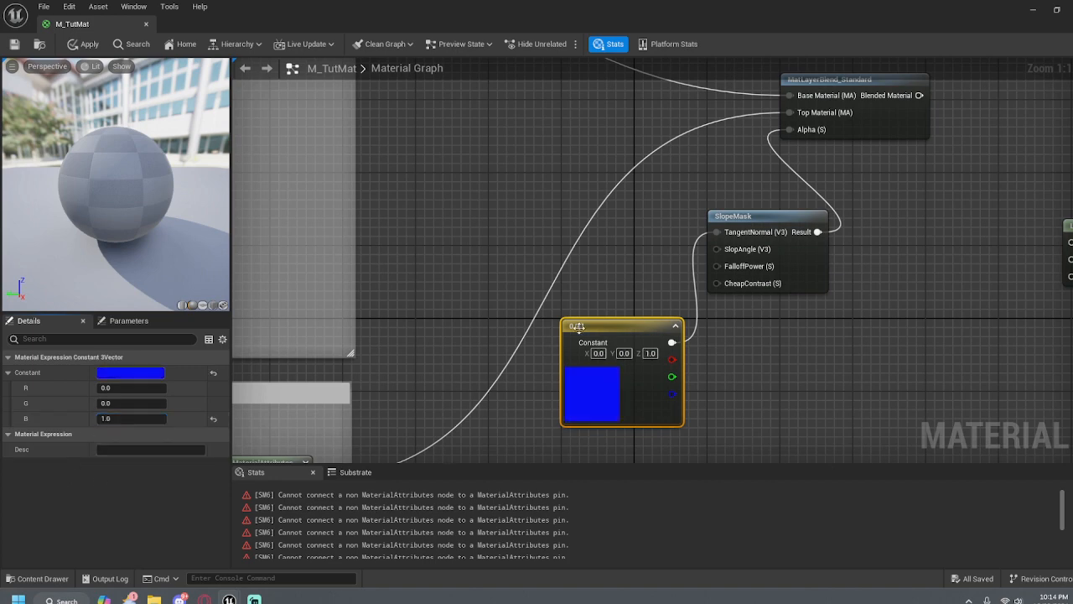
Spread the constant vector, SlopeMask and MatLayerBlend_Standard nodes slightly farther apart
left_click_drag(578, 327, 570, 328)
left_click_drag(793, 218, 837, 243)
left_click_drag(885, 78, 895, 78)
right_click_drag(654, 286, 650, 220)
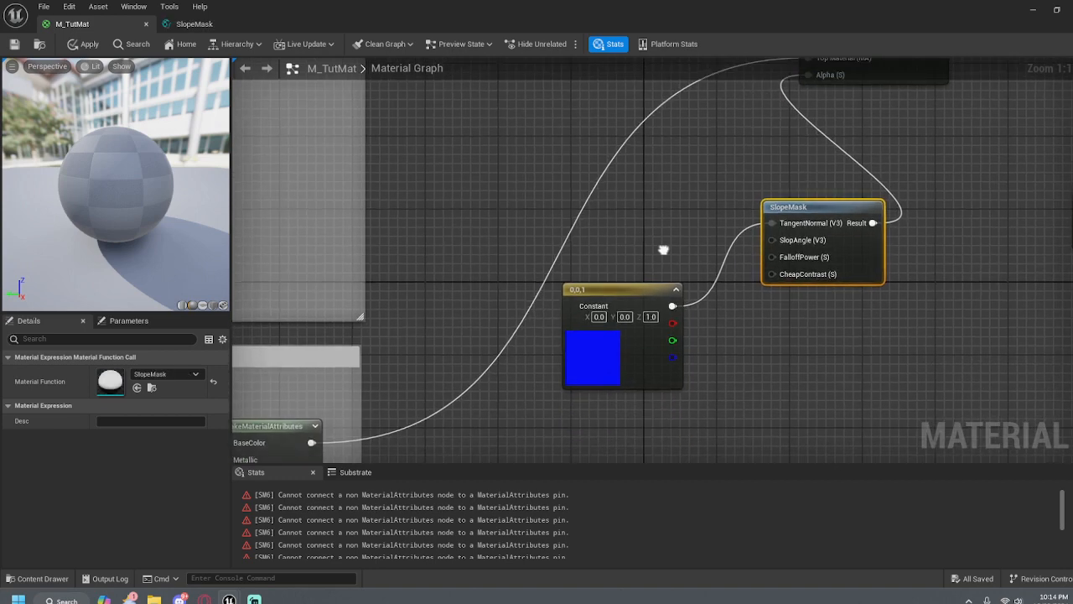
left_click(267, 25)
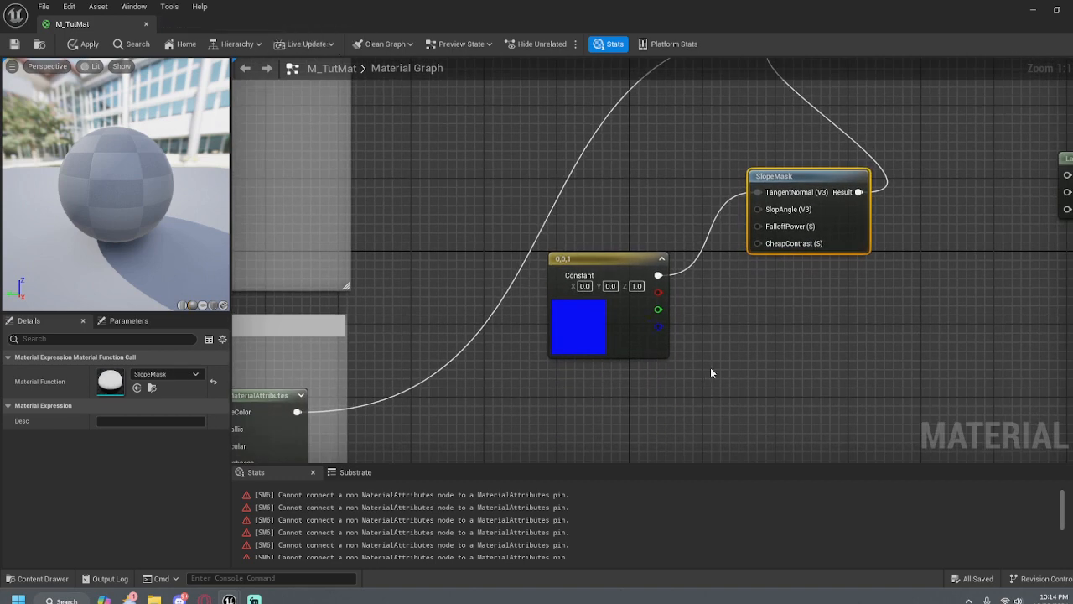
Save the material and line up the constant vector level with SlopeMask's TangentNormal input
left_click(15, 44)
left_click(632, 324)
left_click_drag(818, 171, 863, 180)
left_click_drag(635, 265, 678, 192)
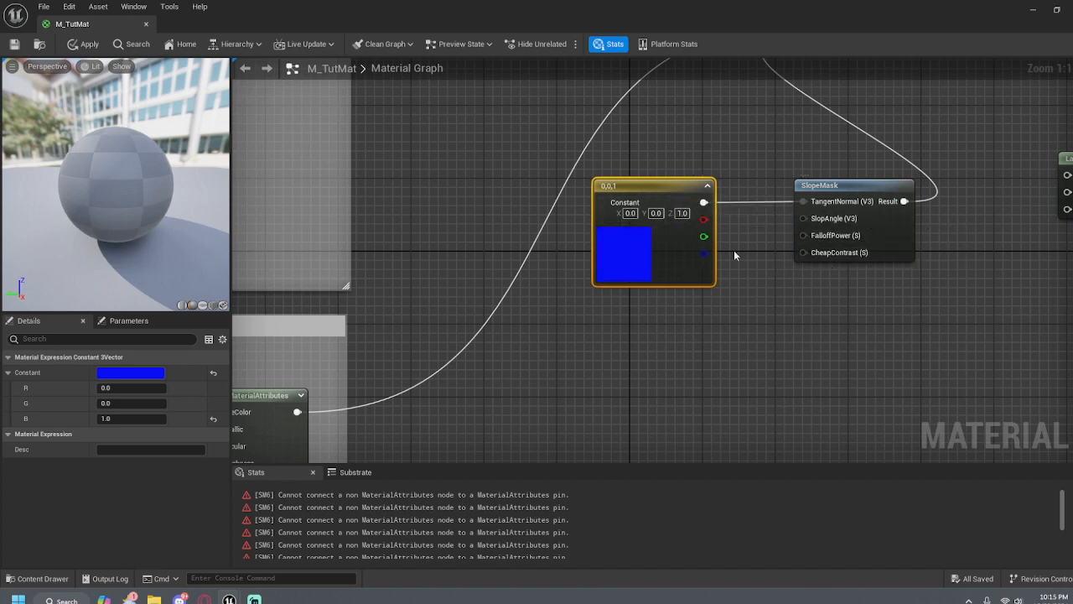
left_click(876, 304)
Look over the texture groups and compare the specular and roughness parameter names in the cliff and forest groups
scroll(877, 303, "down", 5)
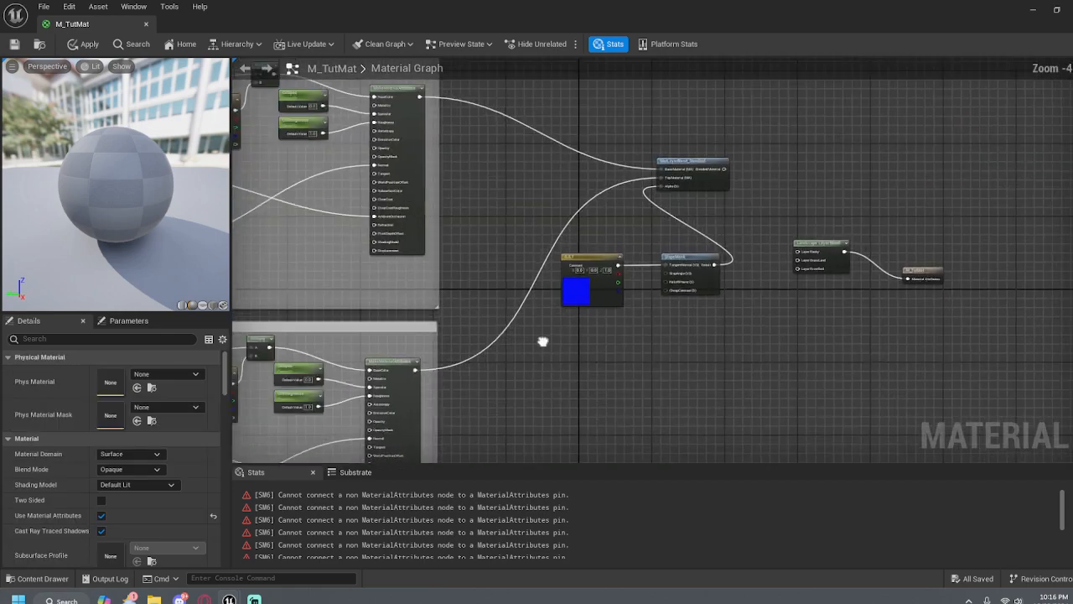
right_click_drag(649, 381, 710, 145)
right_click_drag(705, 321, 697, 99)
right_click_drag(758, 272, 656, 131)
right_click_drag(719, 175, 771, 300)
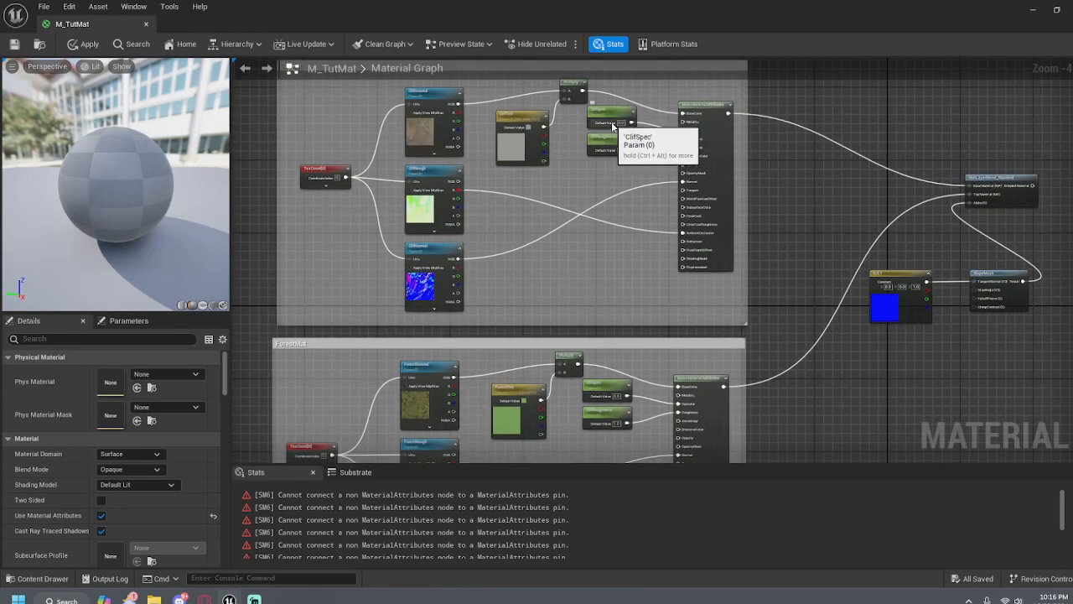
right_click_drag(724, 174, 715, 221)
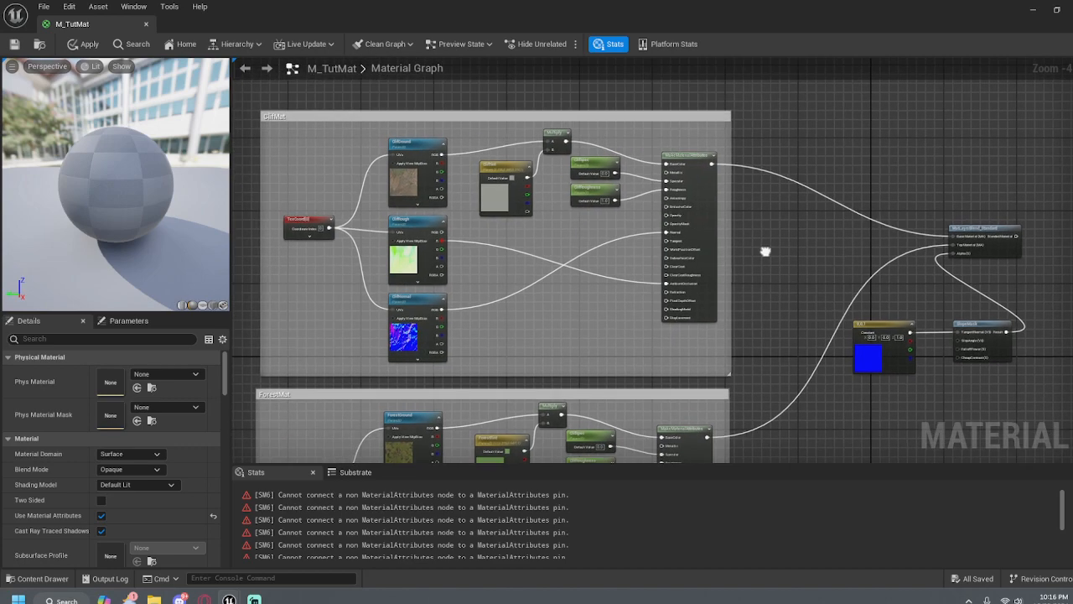
scroll(551, 199, "up", 4)
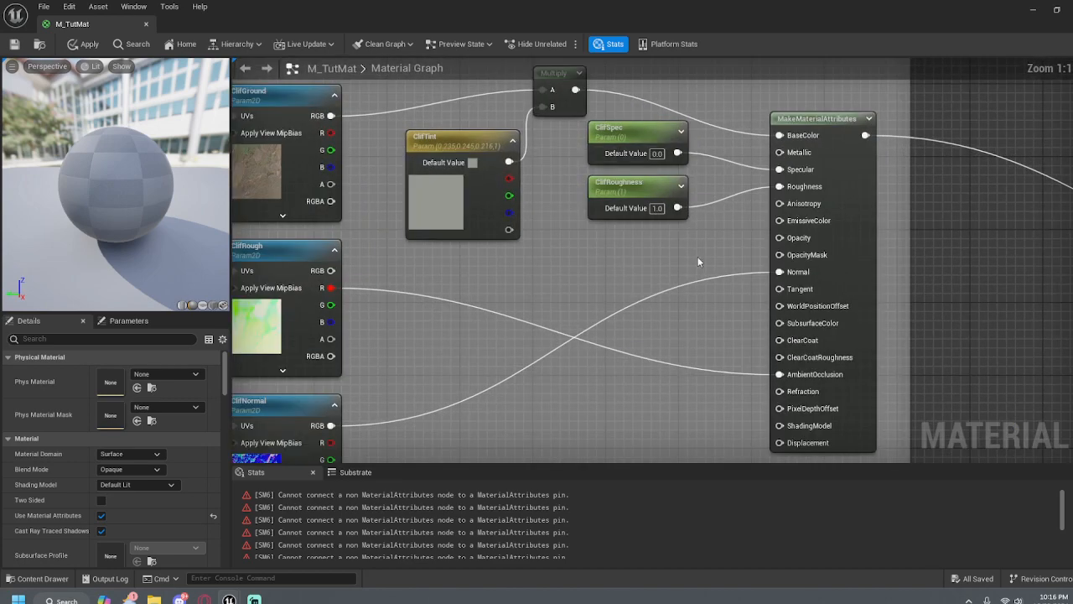
right_click_drag(695, 263, 945, 336)
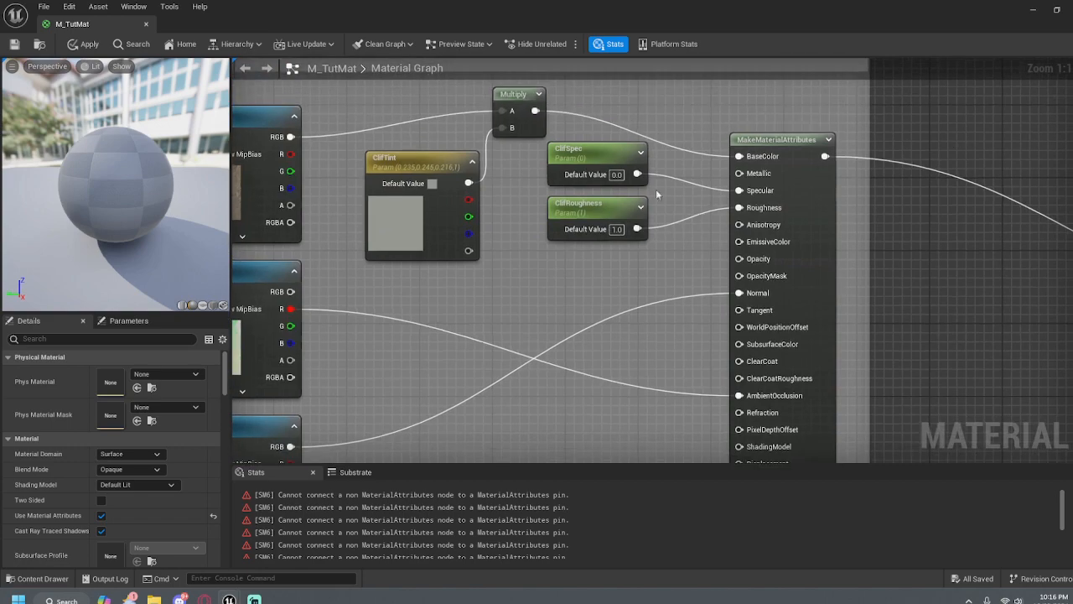
left_click(582, 155)
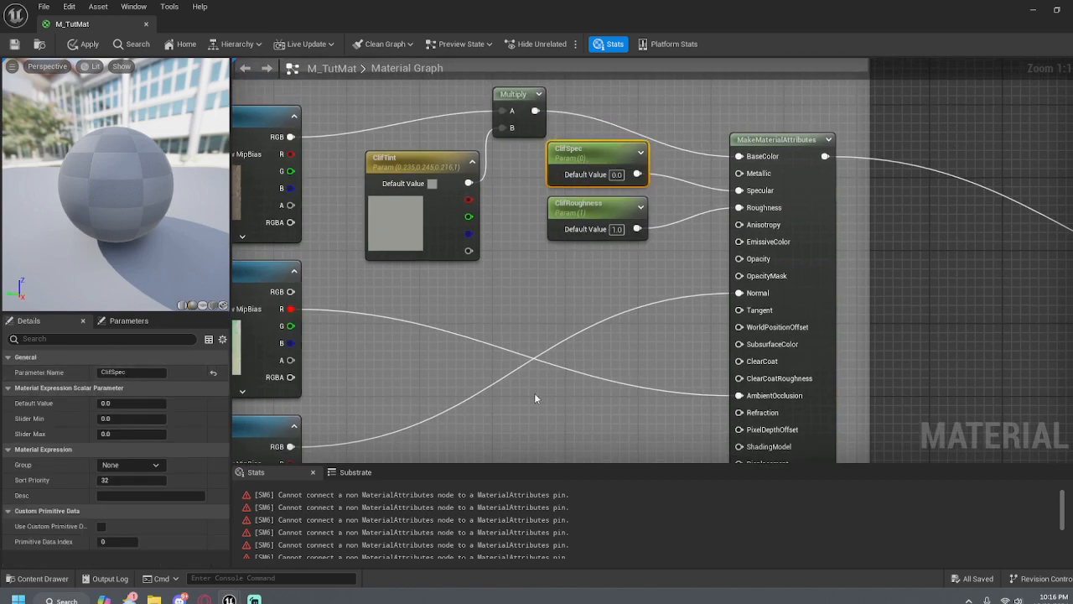
right_click_drag(914, 326, 953, 77)
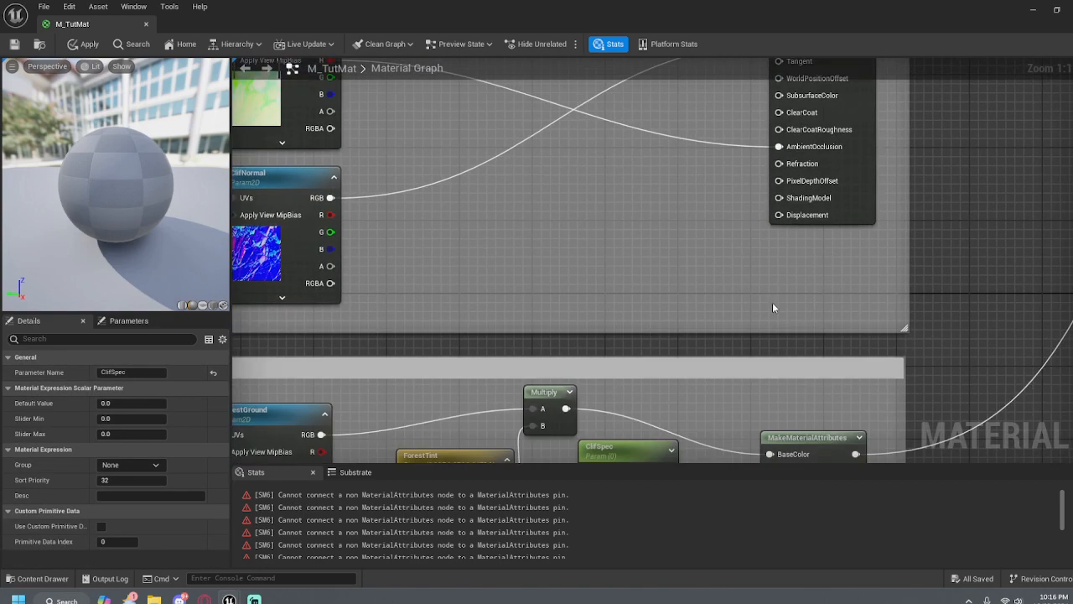
right_click_drag(774, 305, 759, 90)
left_click(592, 230)
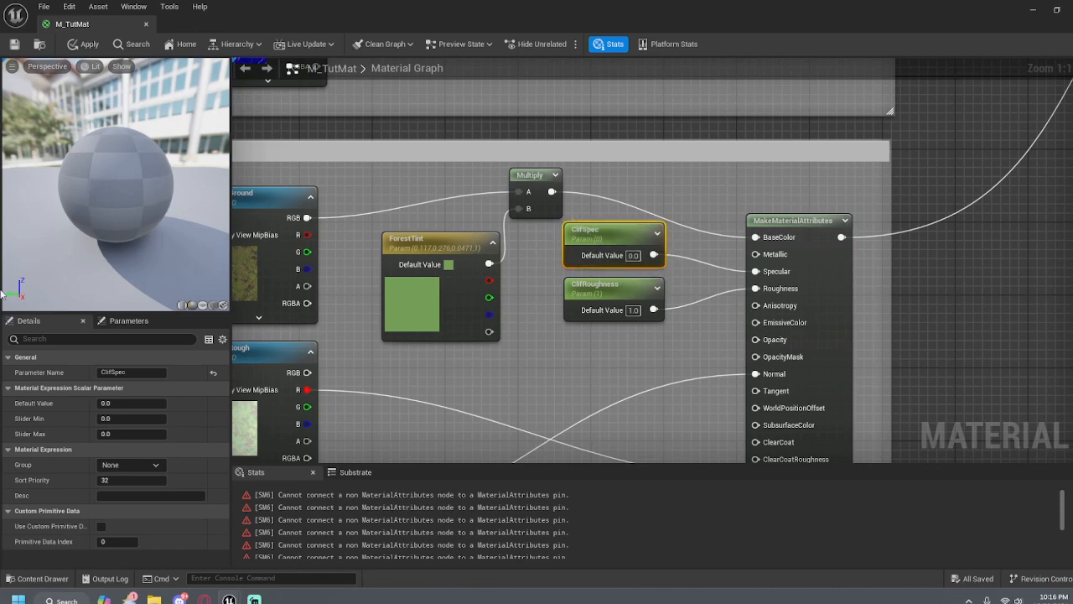
right_click_drag(391, 350, 468, 311)
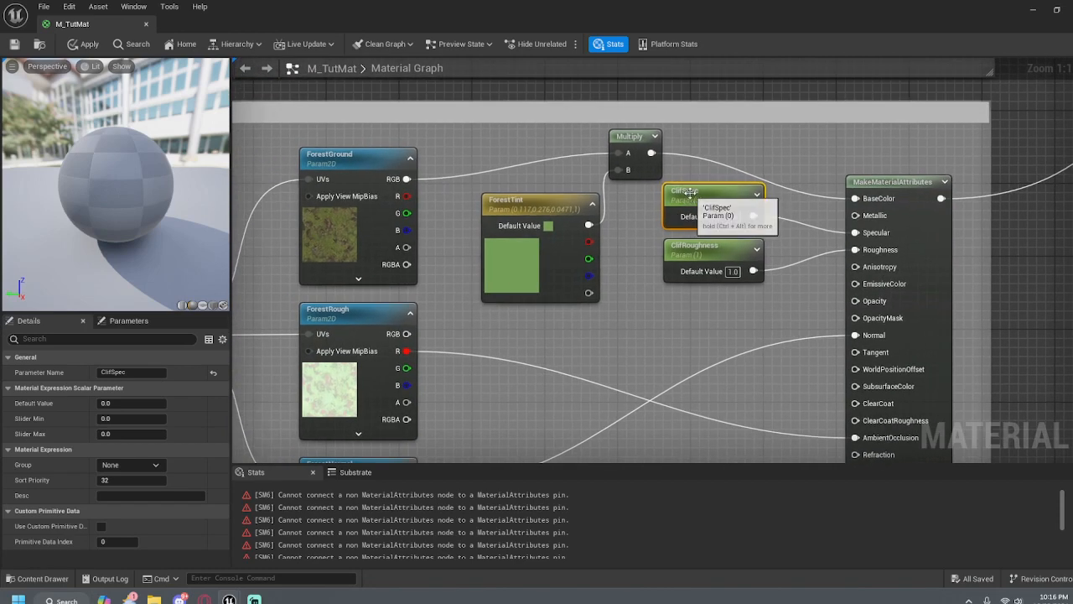
key("F2")
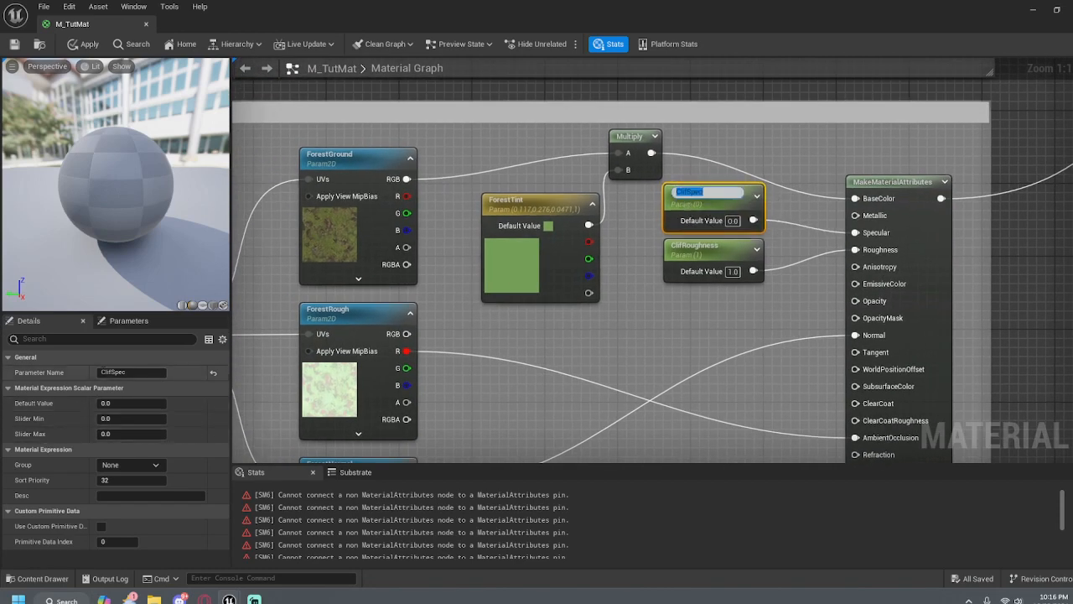
right_click(775, 348)
key("Escape")
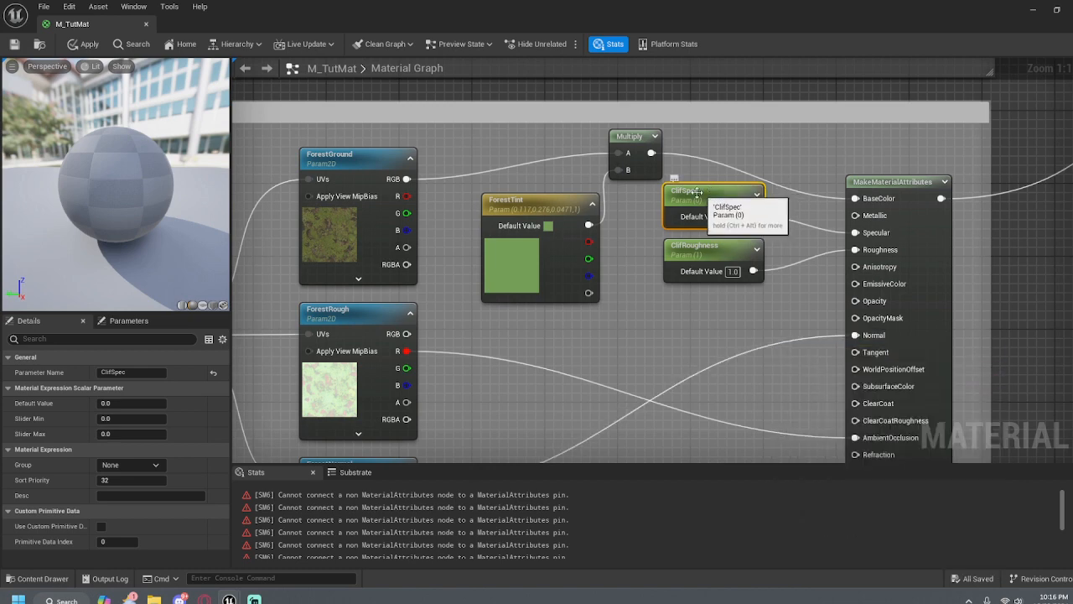
key("F2")
left_click(100, 376)
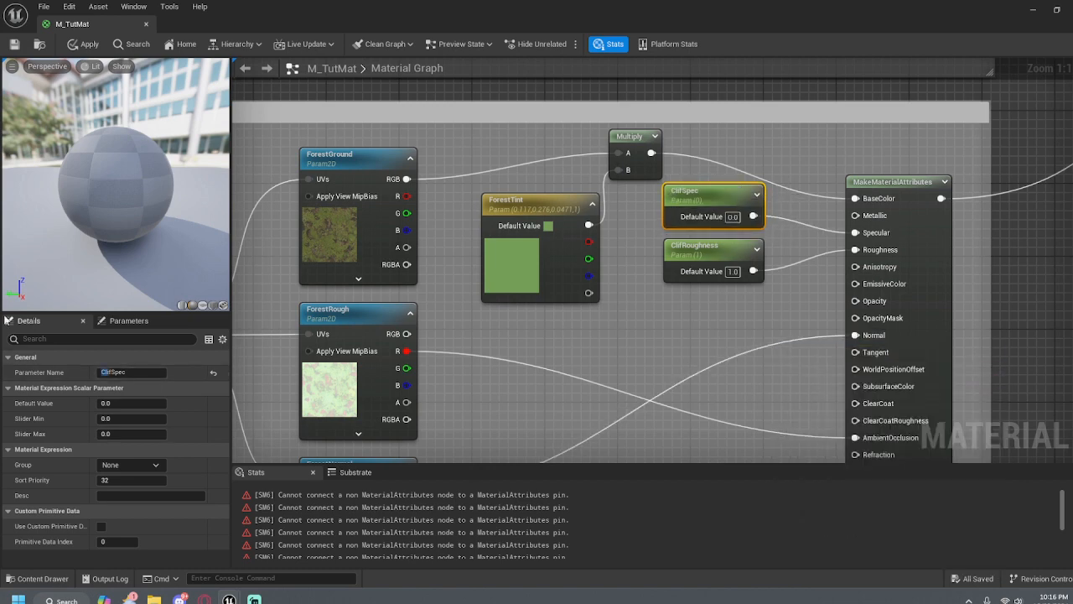
key("Delete")
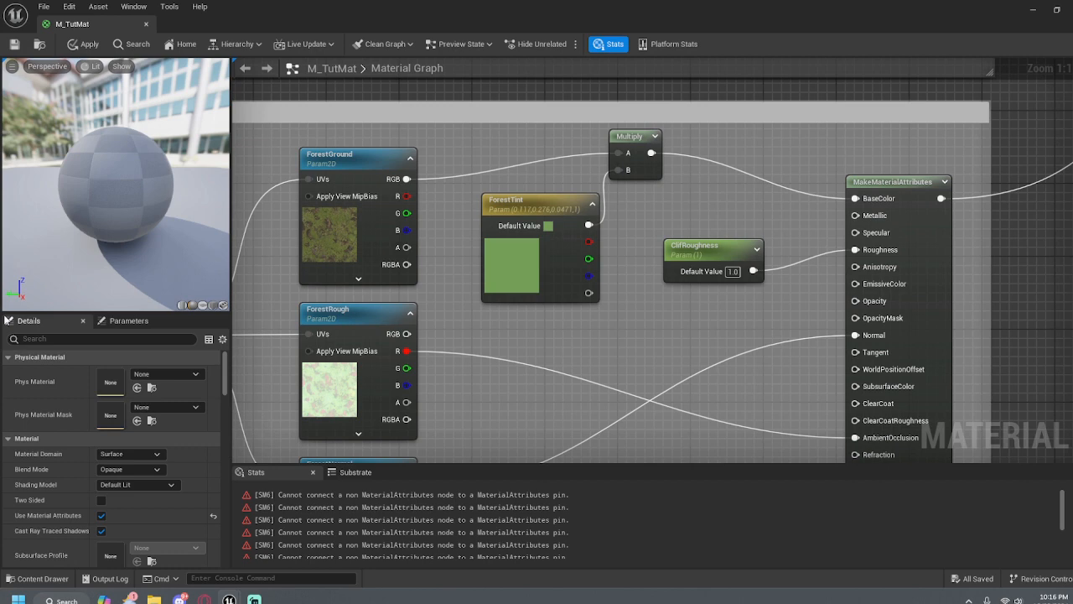
key("ctrl+z")
Rename the forest group's specular and roughness parameters as GroundSpec and GroundRoughness
left_click(731, 186)
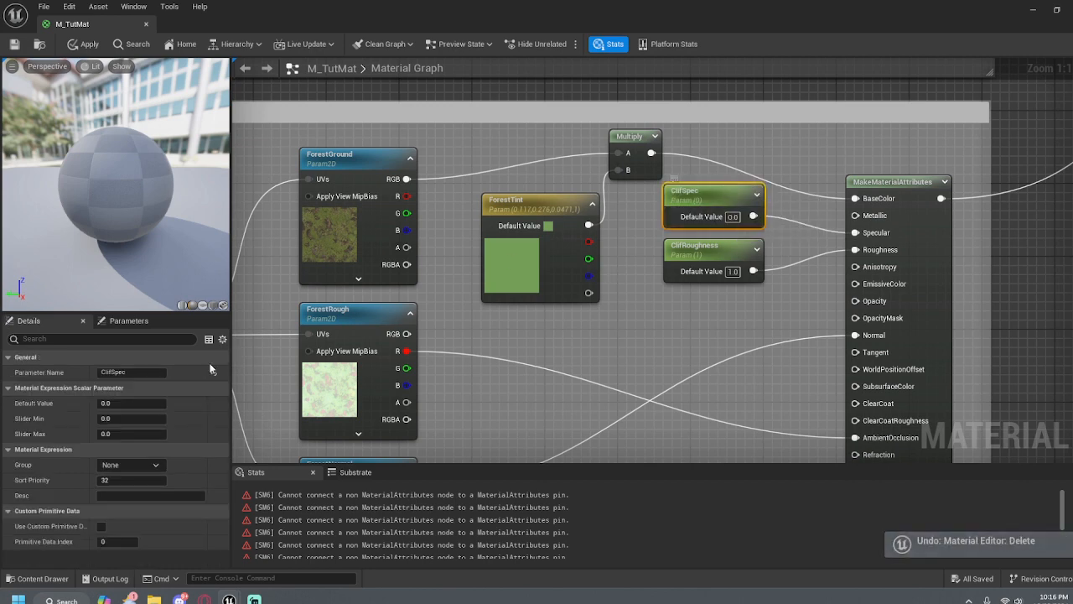
left_click(126, 372)
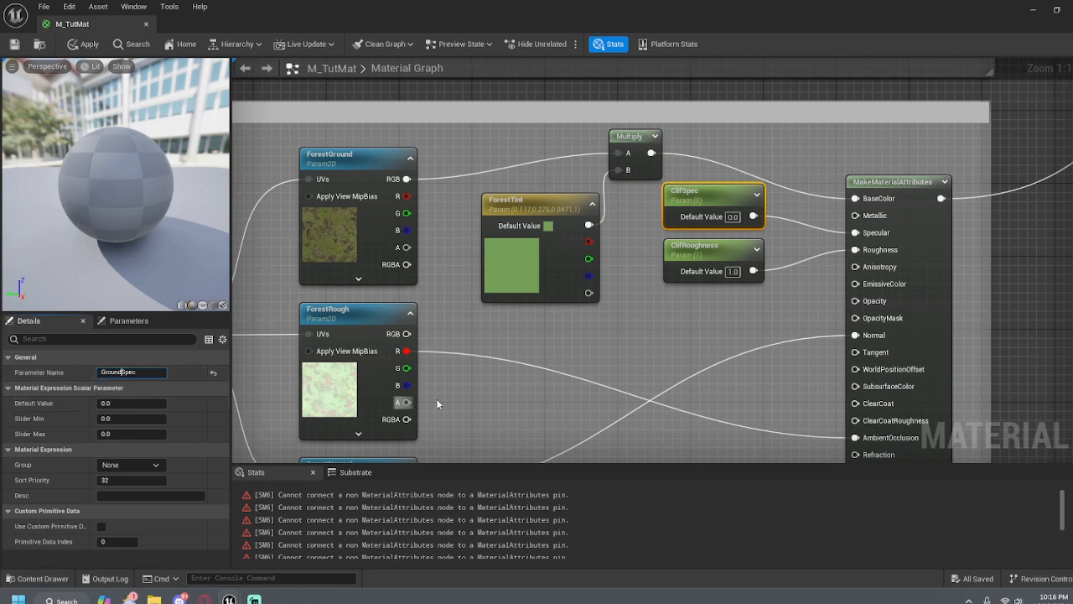
type("Ground")
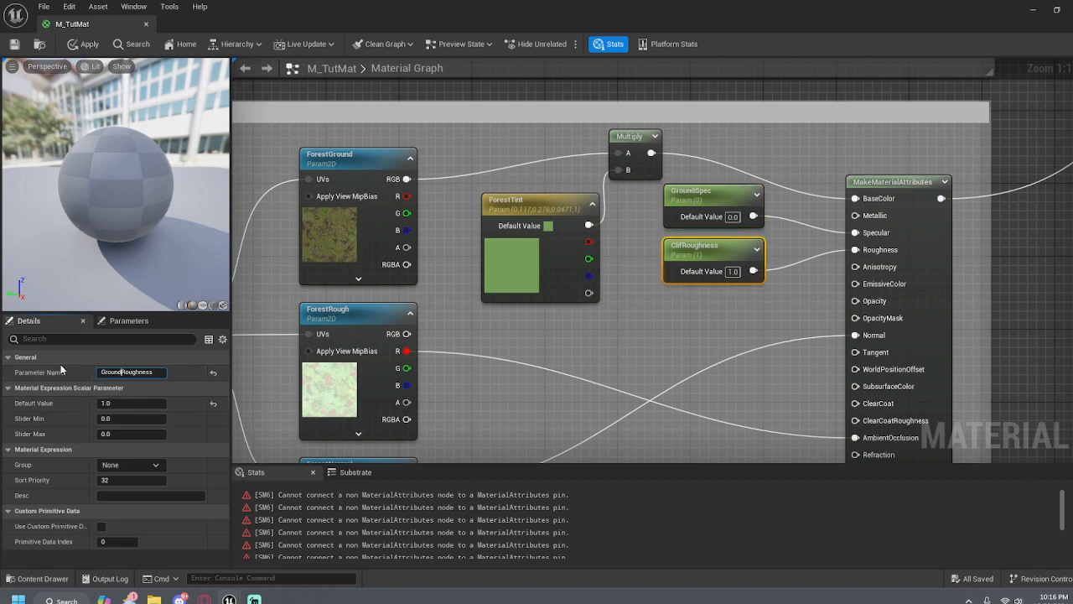
left_click(647, 342)
Rename the forest group's specular parameter as ForestGroundSpec
right_click_drag(651, 345, 599, 68)
right_click_drag(636, 389, 665, 170)
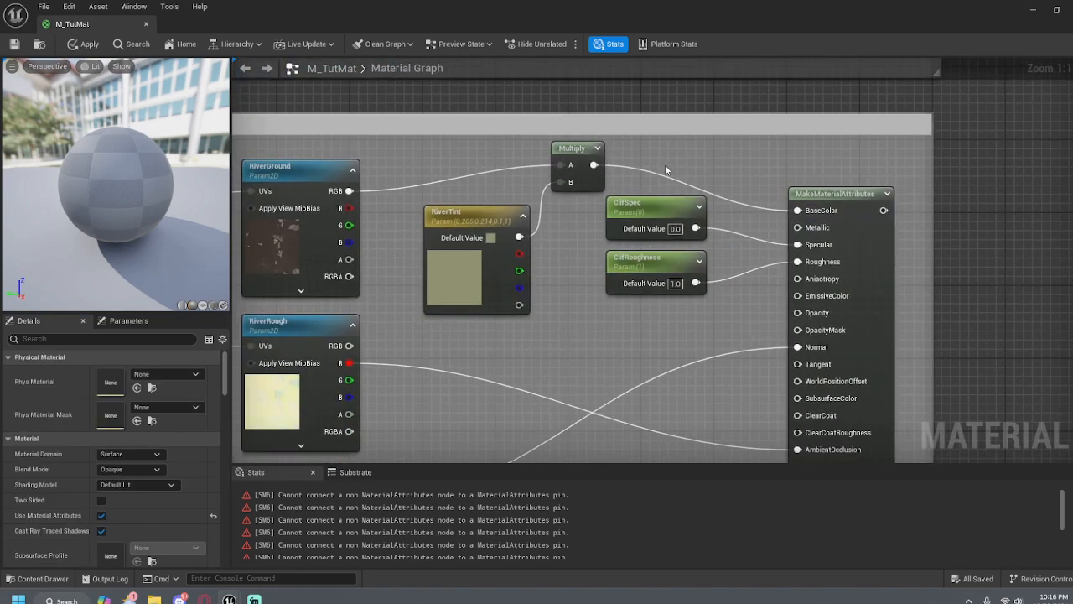
right_click_drag(618, 120, 614, 384)
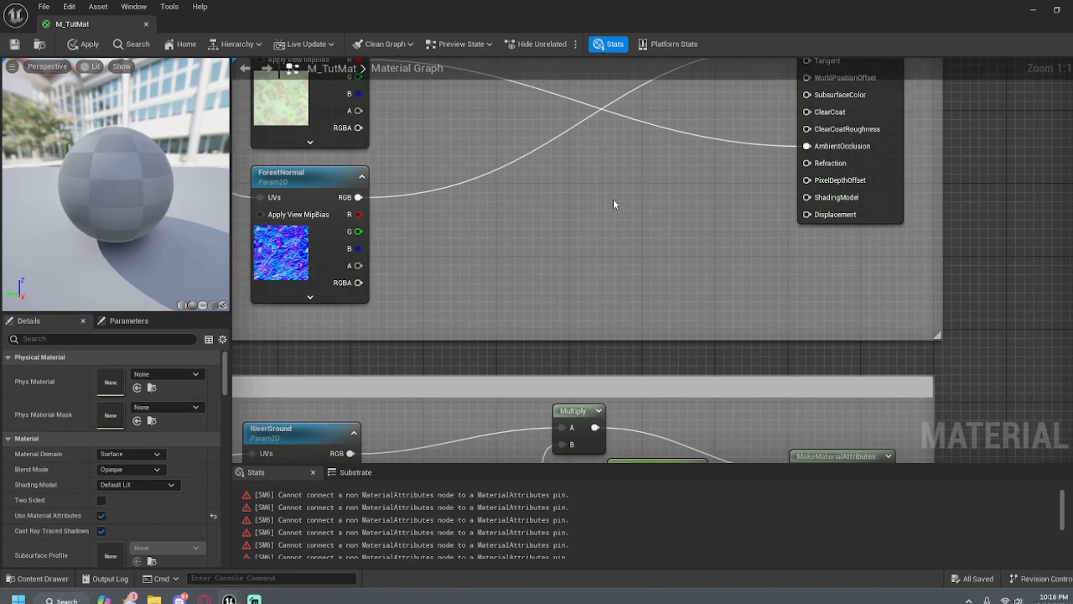
right_click_drag(613, 203, 642, 520)
right_click_drag(686, 224, 688, 255)
left_click(688, 254)
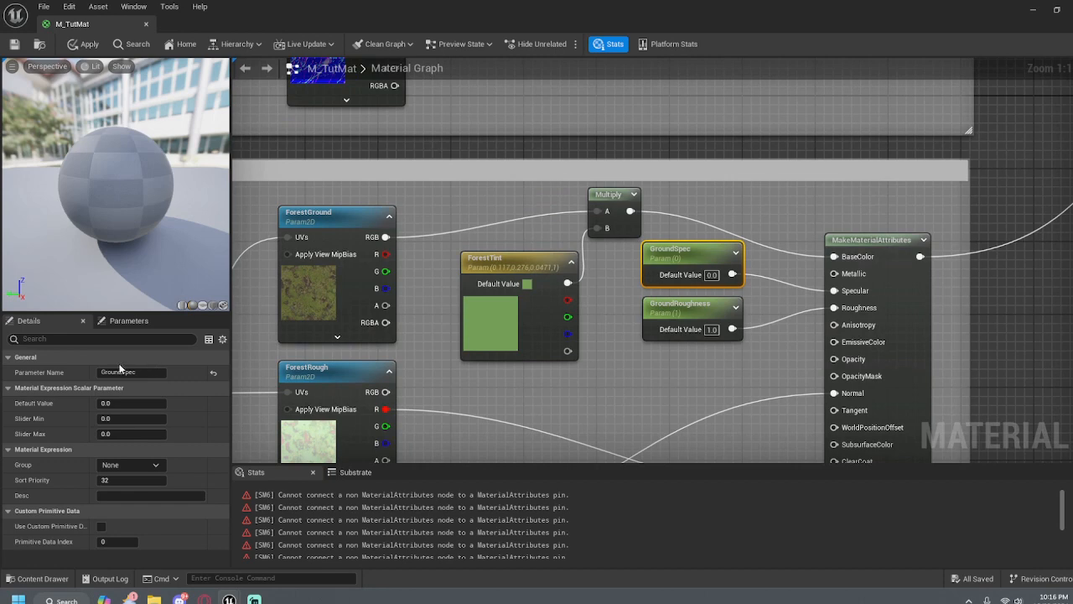
left_click_drag(121, 371, 99, 371)
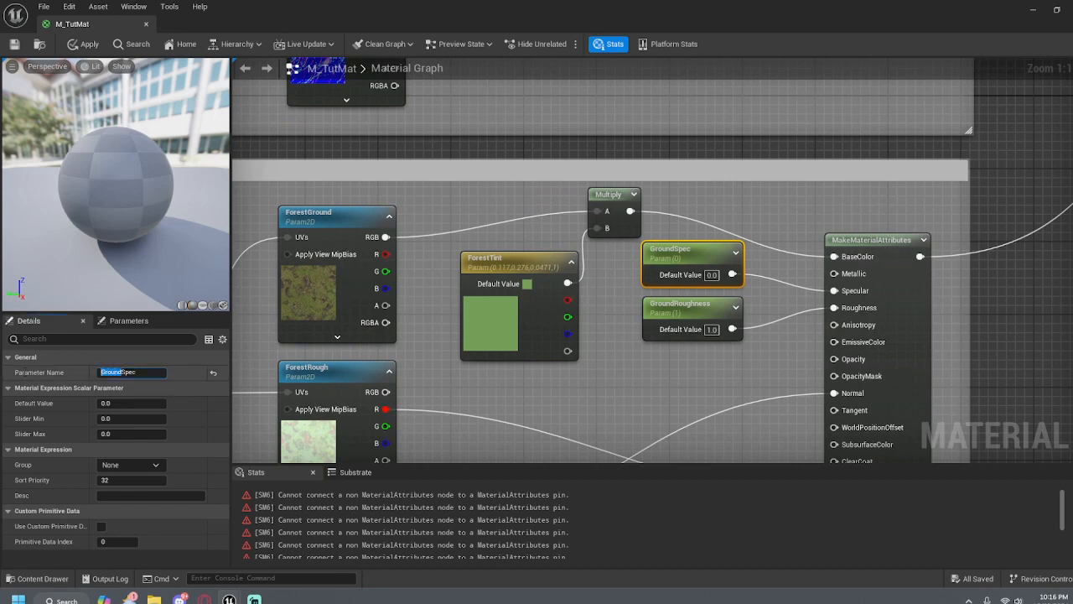
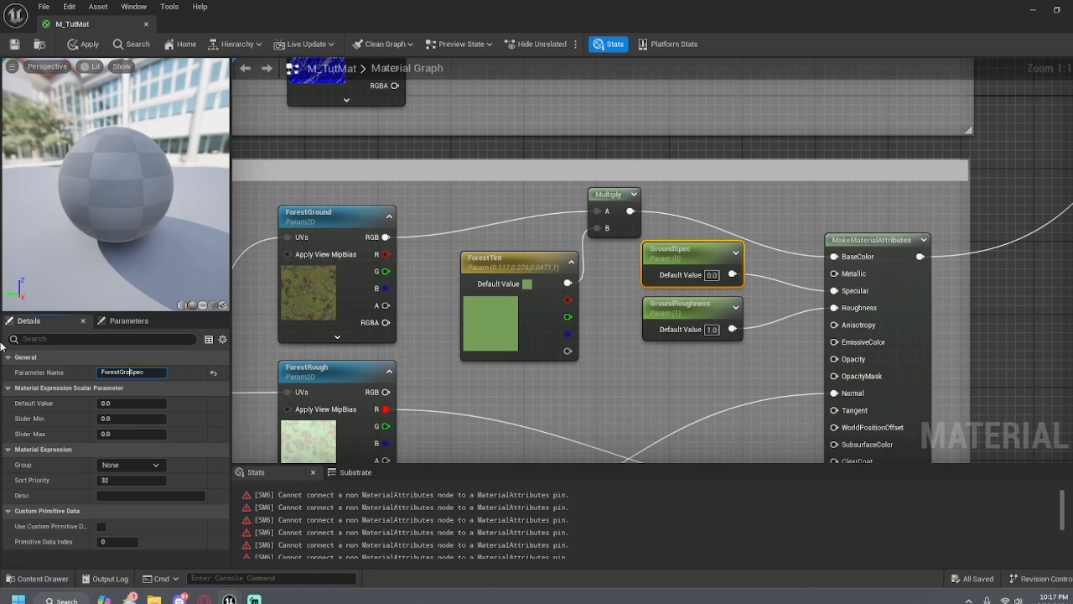
Rename the forest group's roughness parameter as ForestGroundRoughness
left_click(694, 315)
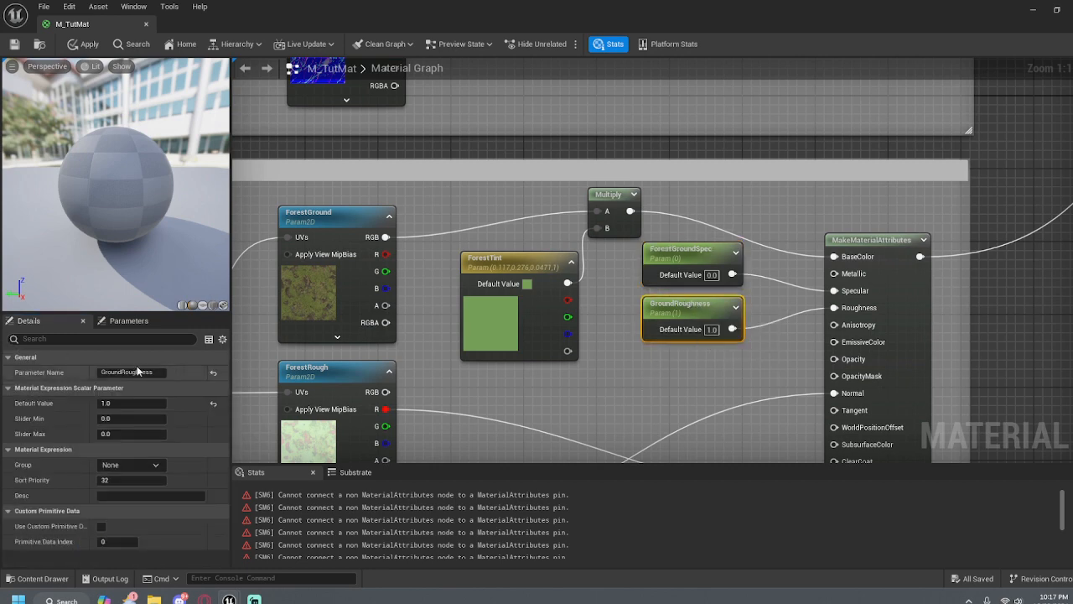
left_click(124, 372)
left_click_drag(123, 371, 78, 369)
key("BackSpace")
left_click(602, 391)
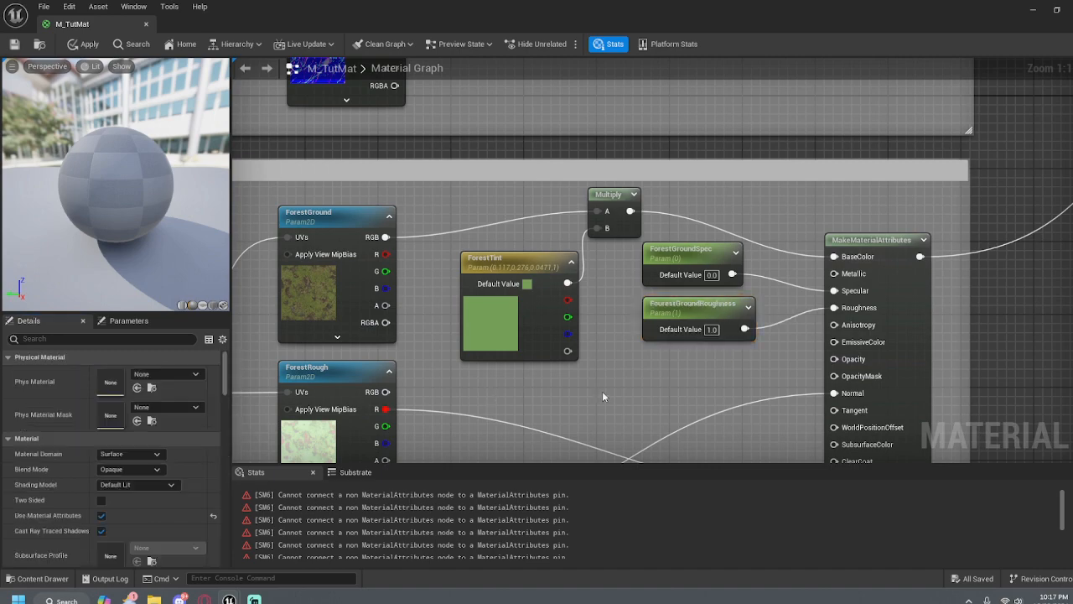
Move the SlopeMask node slightly farther away from the constant vector node, toward the Landscape Layer Blend
right_click_drag(696, 426, 677, 283)
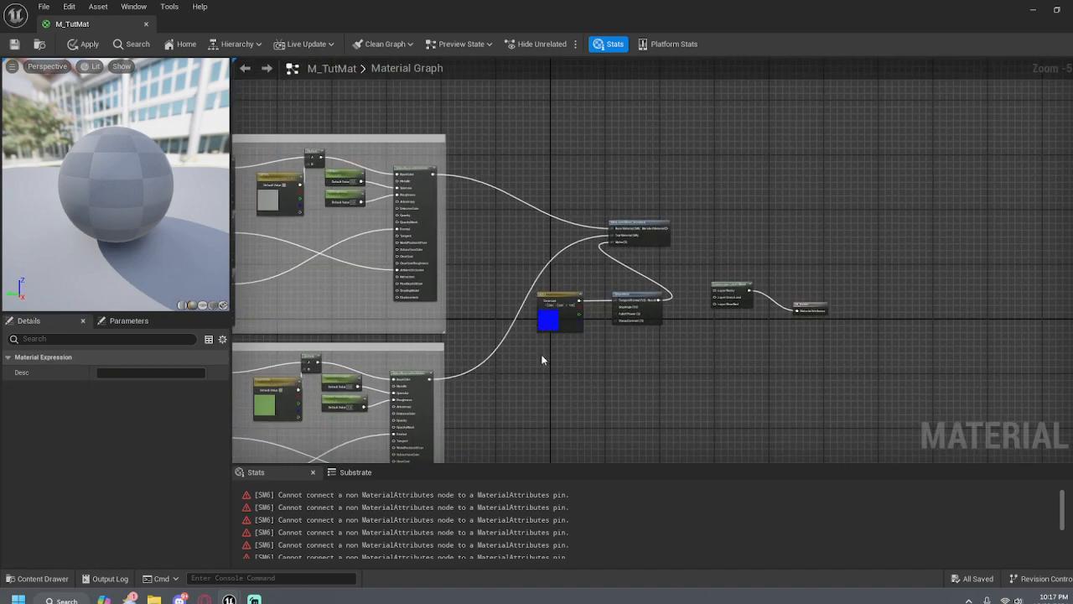
scroll(541, 359, "up", 3)
right_click_drag(541, 359, 923, 419)
right_click_drag(654, 155, 641, 369)
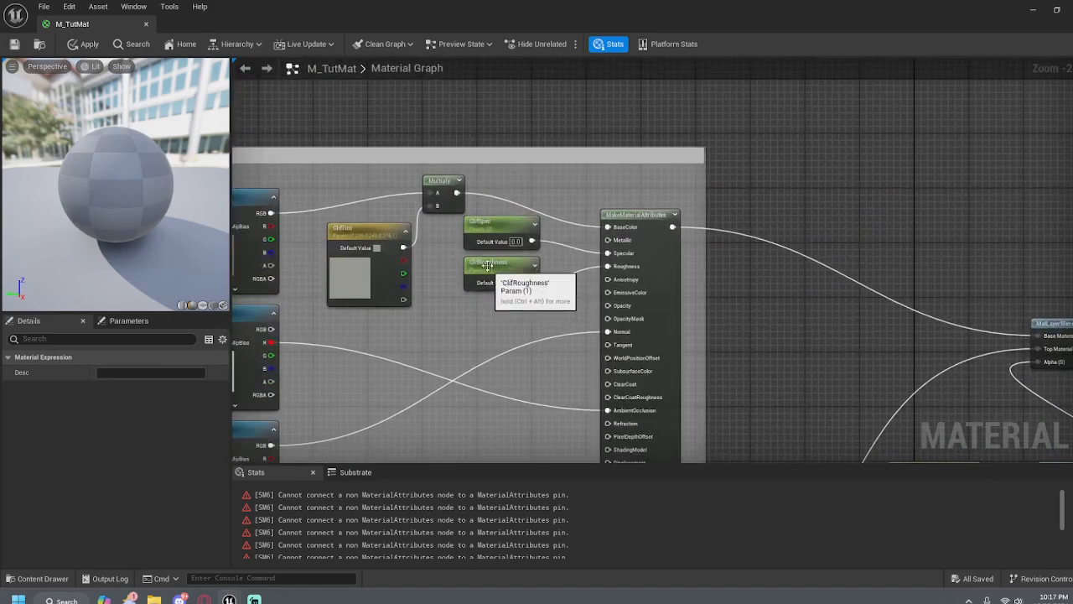
right_click_drag(753, 382, 603, 82)
right_click_drag(749, 361, 436, 324)
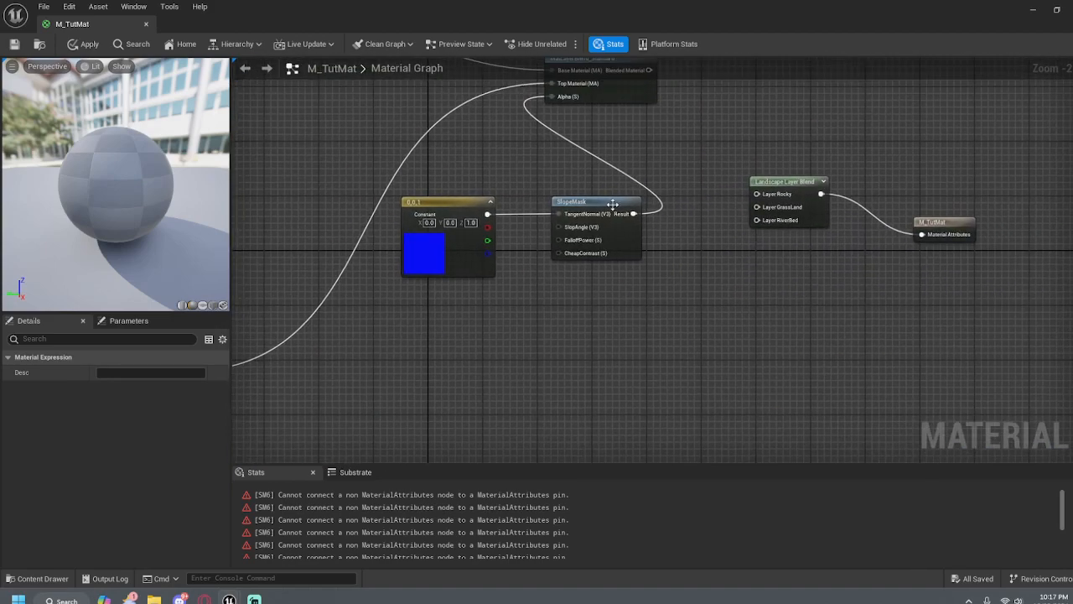
left_click(625, 206)
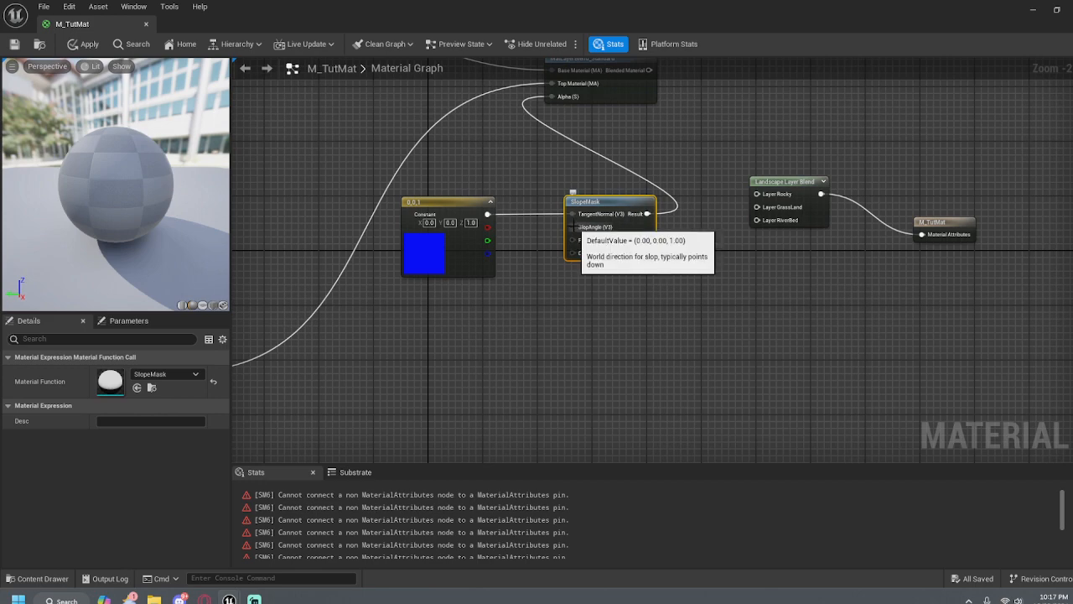
Add a scalar parameter feeding SlopeMask's SlopAngle input and place it just below the 0,0,1 constant
left_click_drag(572, 226, 484, 314)
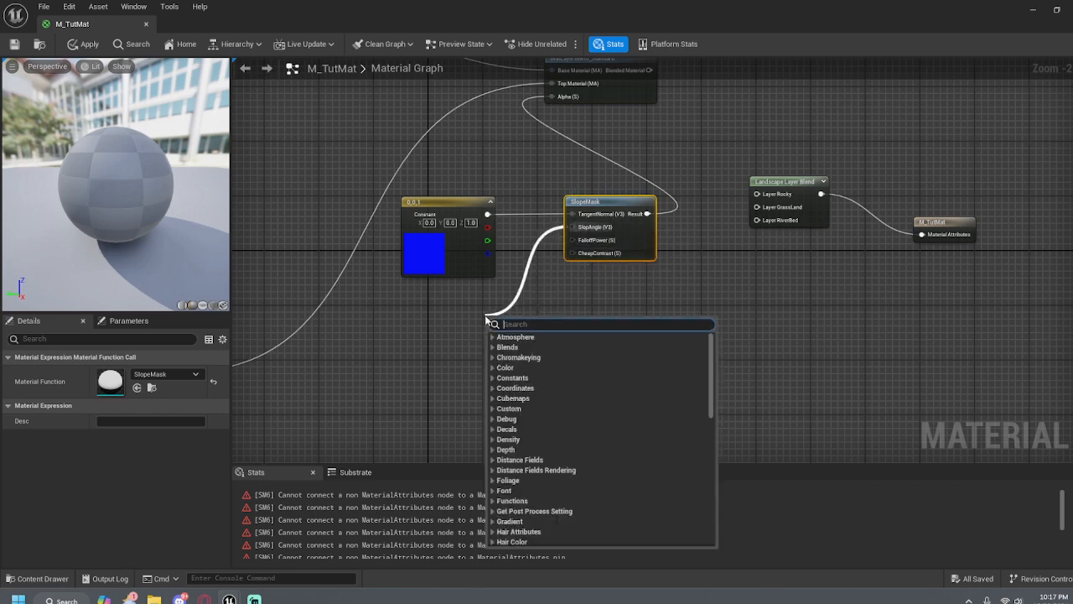
type("sca")
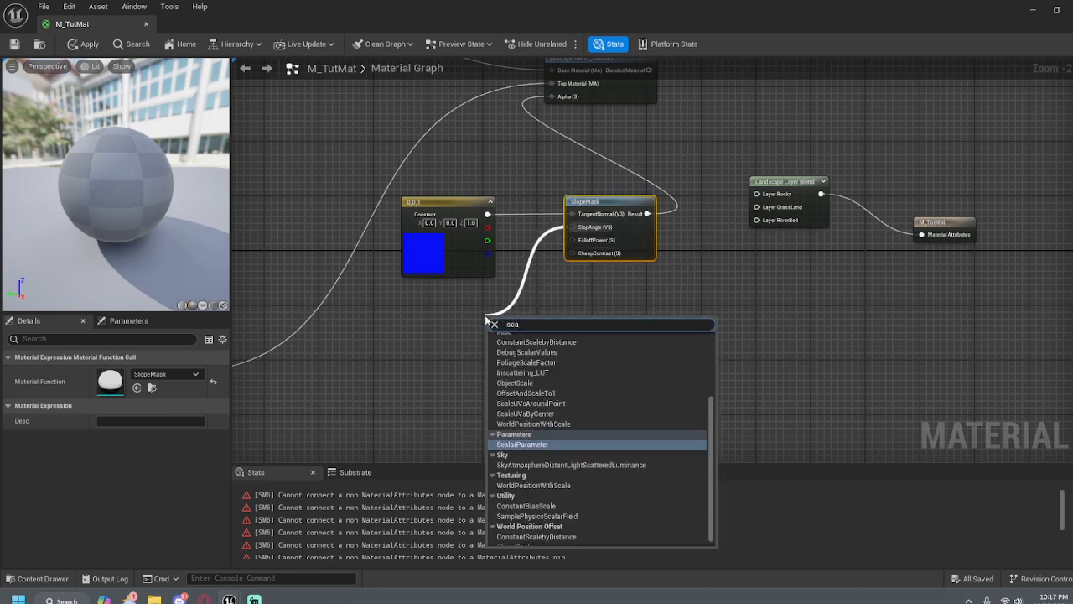
left_click(567, 443)
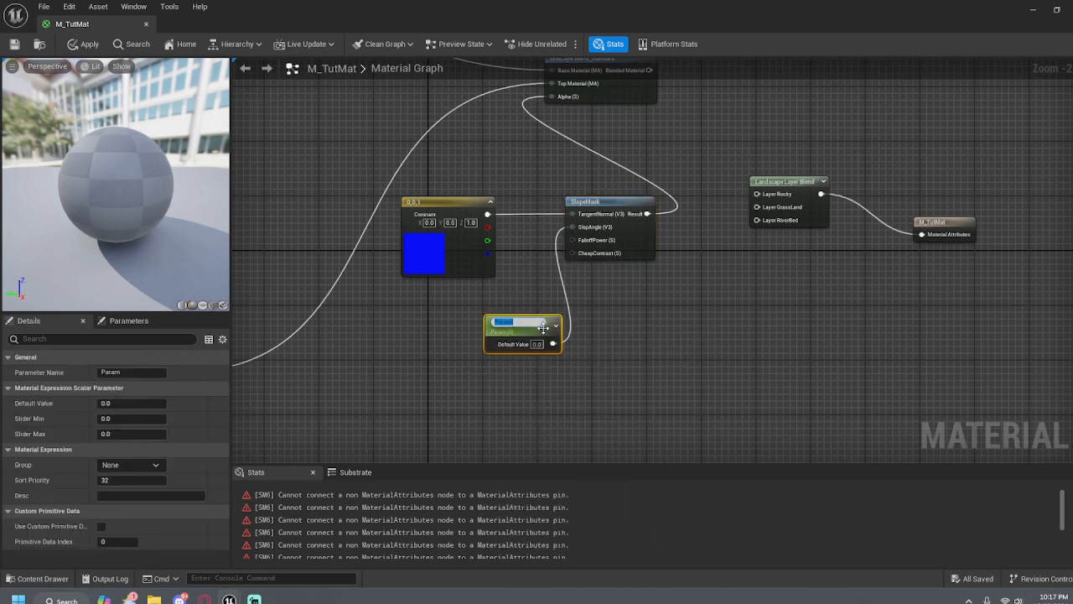
left_click_drag(554, 343, 525, 339)
key("Escape")
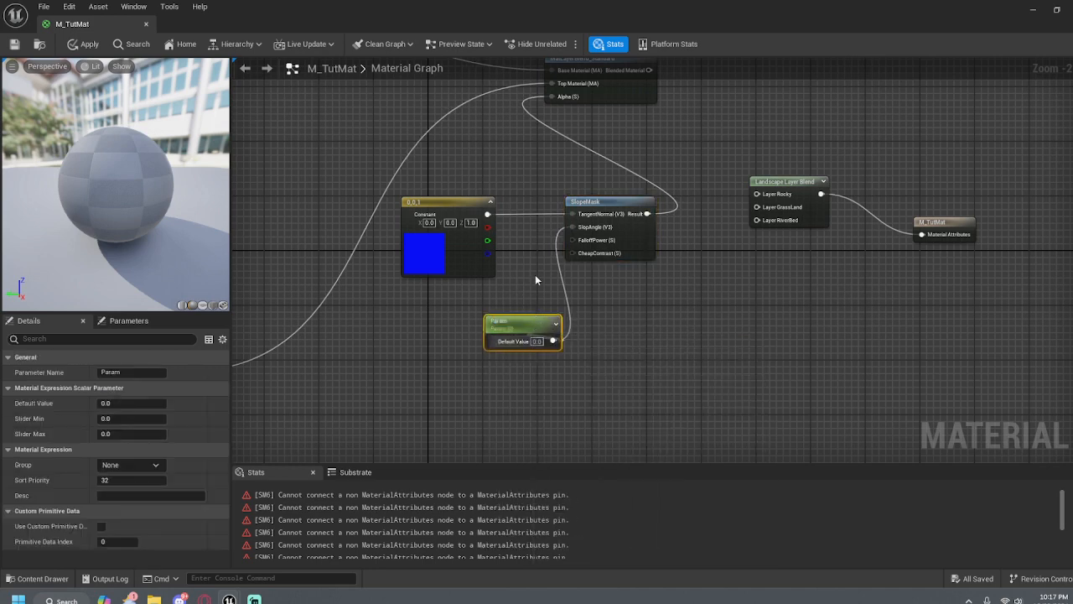
left_click(535, 274)
left_click_drag(537, 334, 472, 310)
left_click(593, 329)
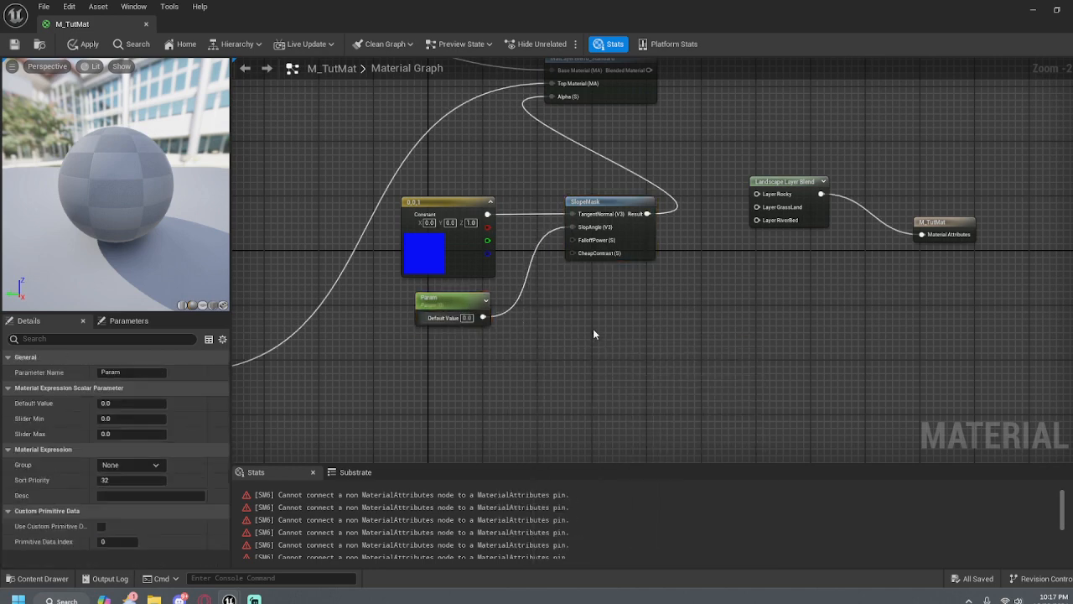
Add a scalar parameter feeding SlopeMask's FalloffPower input and place it below the first parameter node
left_click_drag(573, 241, 484, 351)
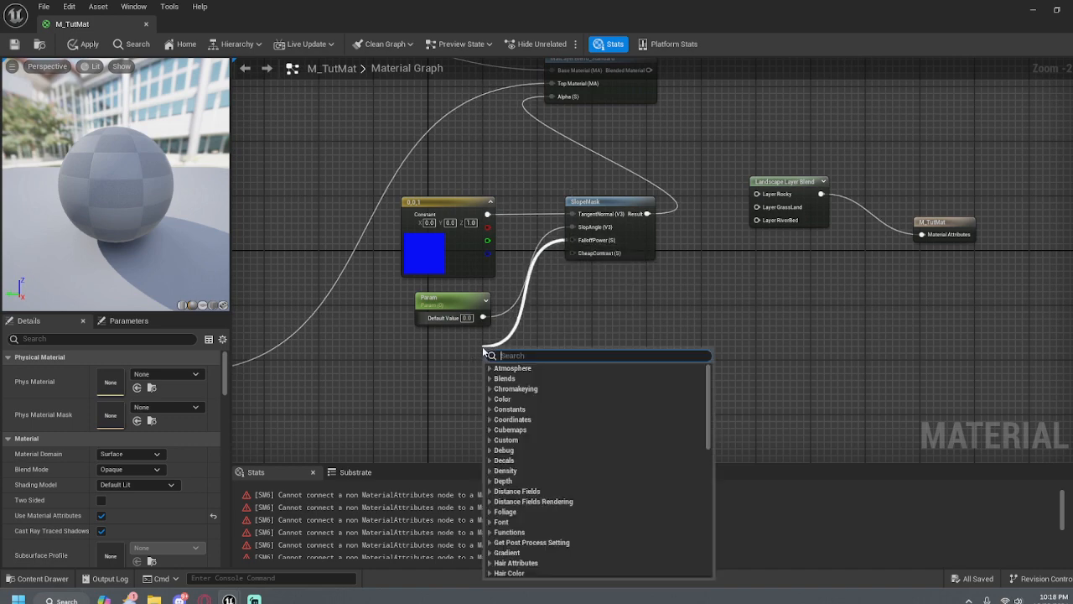
type("scal")
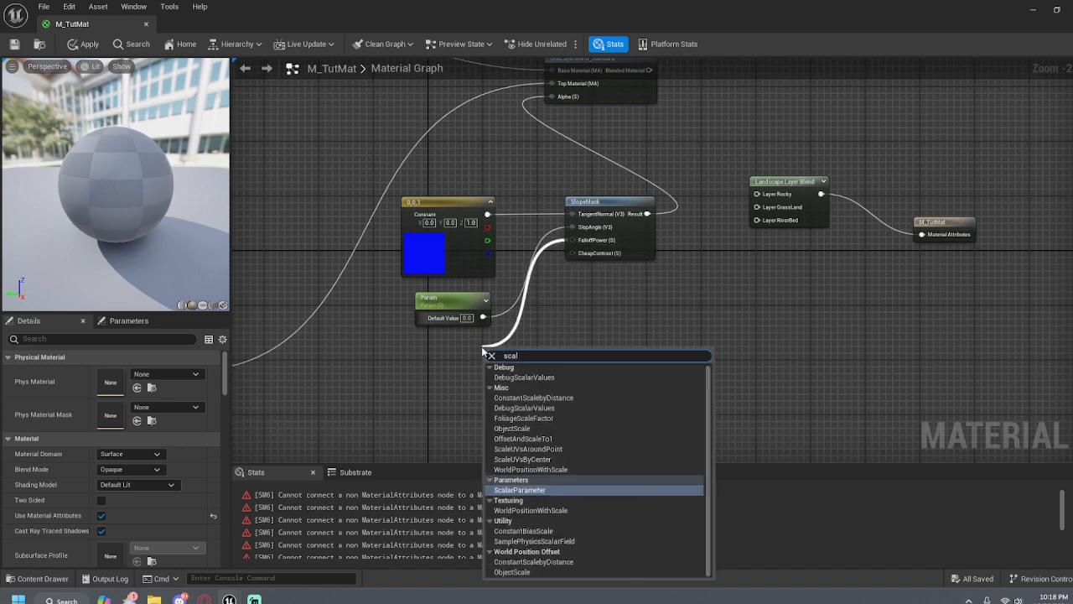
left_click(539, 490)
left_click_drag(522, 370, 474, 357)
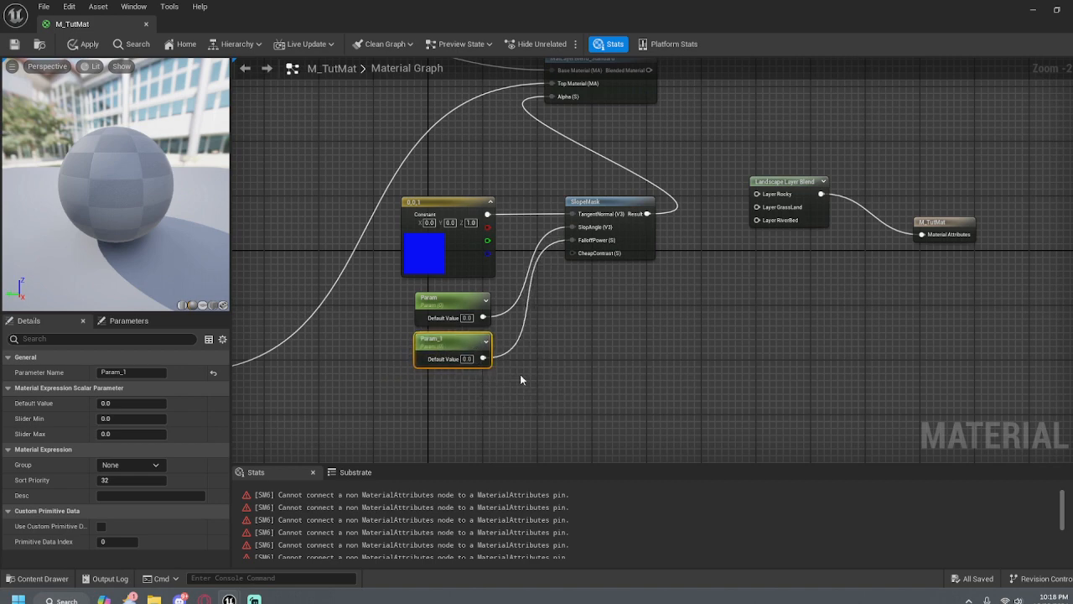
left_click(546, 310)
Add a scalar parameter feeding SlopeMask's CheapContrast input, stack it under the other parameters and nudge SlopeMask closer to them
left_click_drag(574, 254, 487, 394)
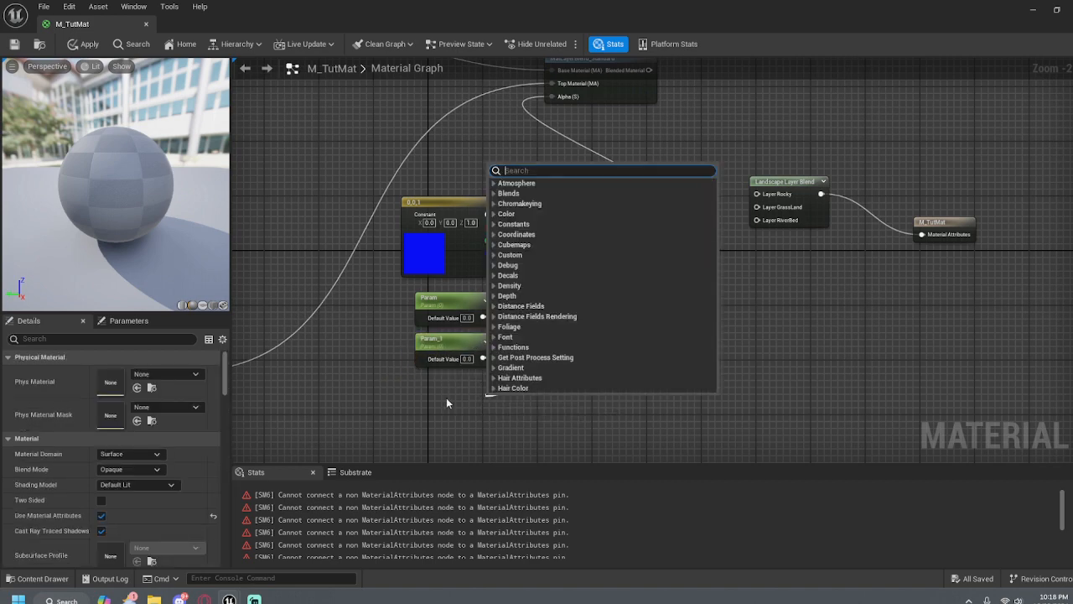
type("sca")
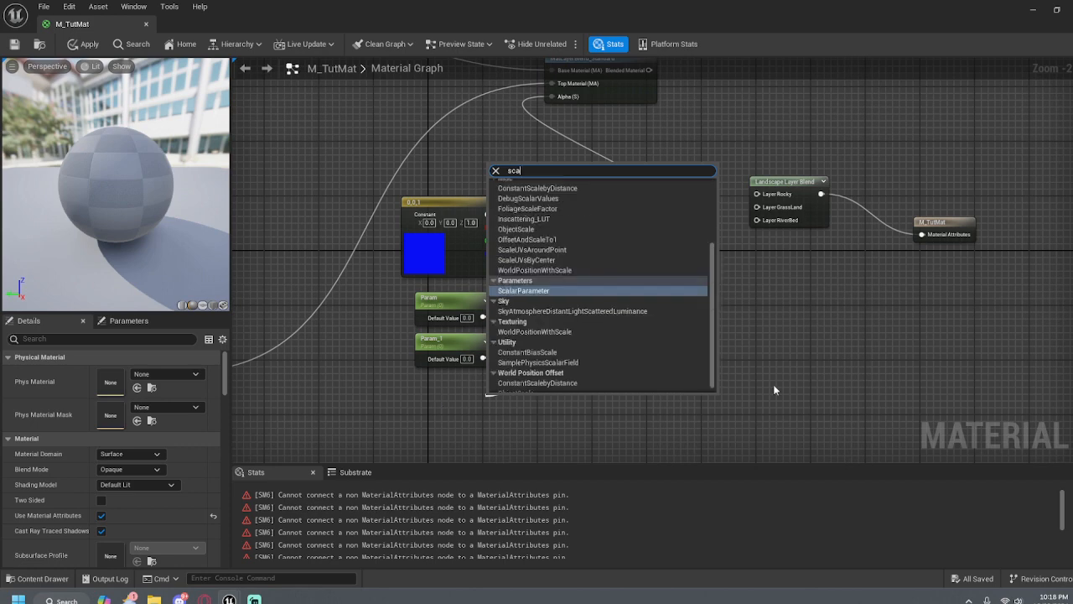
scroll(774, 384, "up", 1)
key("Escape")
key("Return")
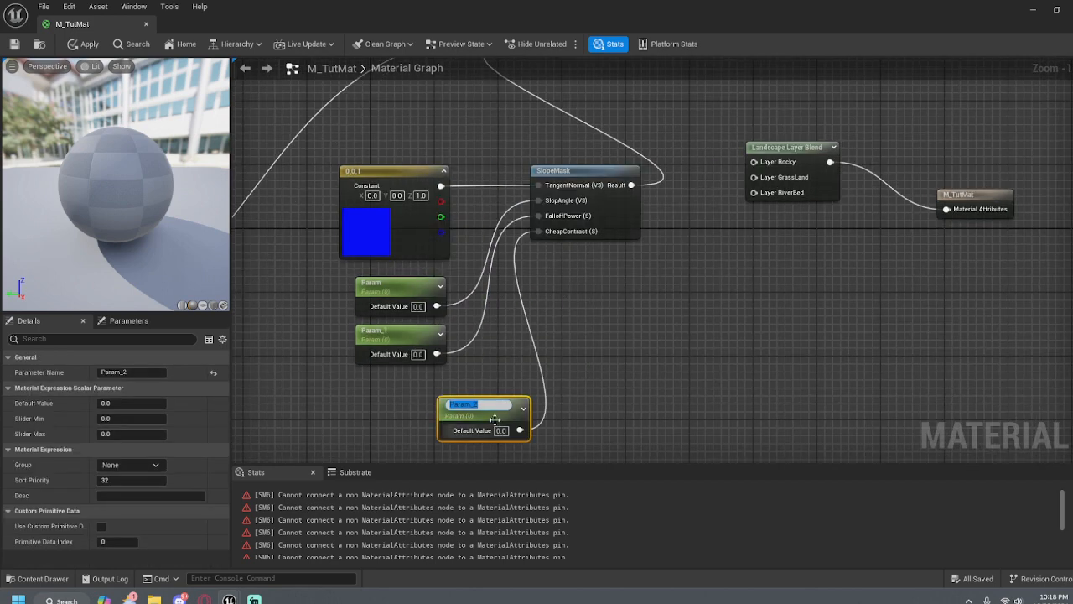
left_click_drag(485, 413, 412, 395)
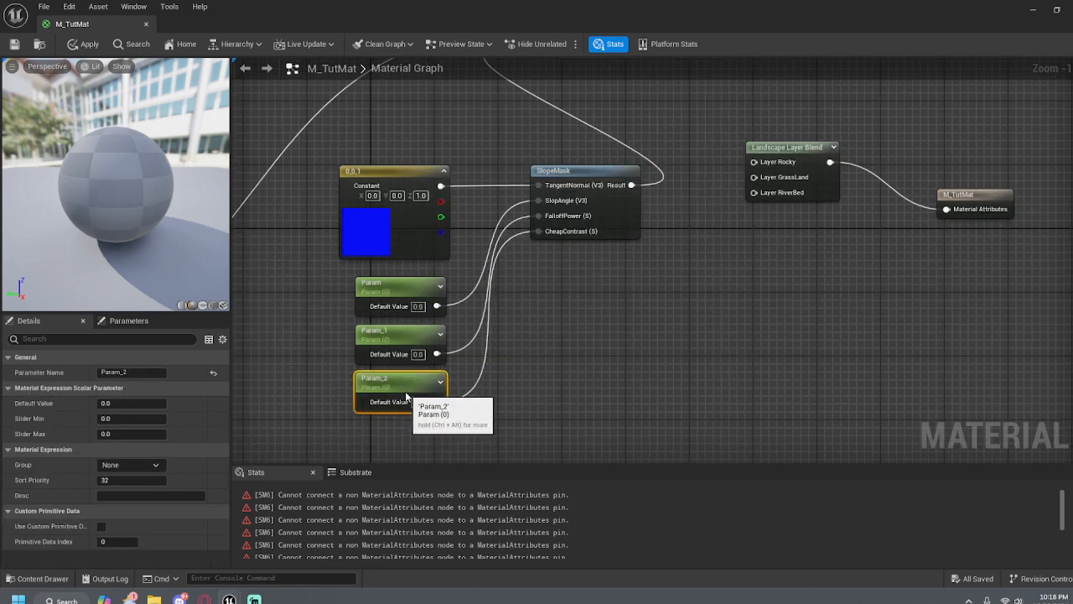
left_click_drag(589, 178, 583, 184)
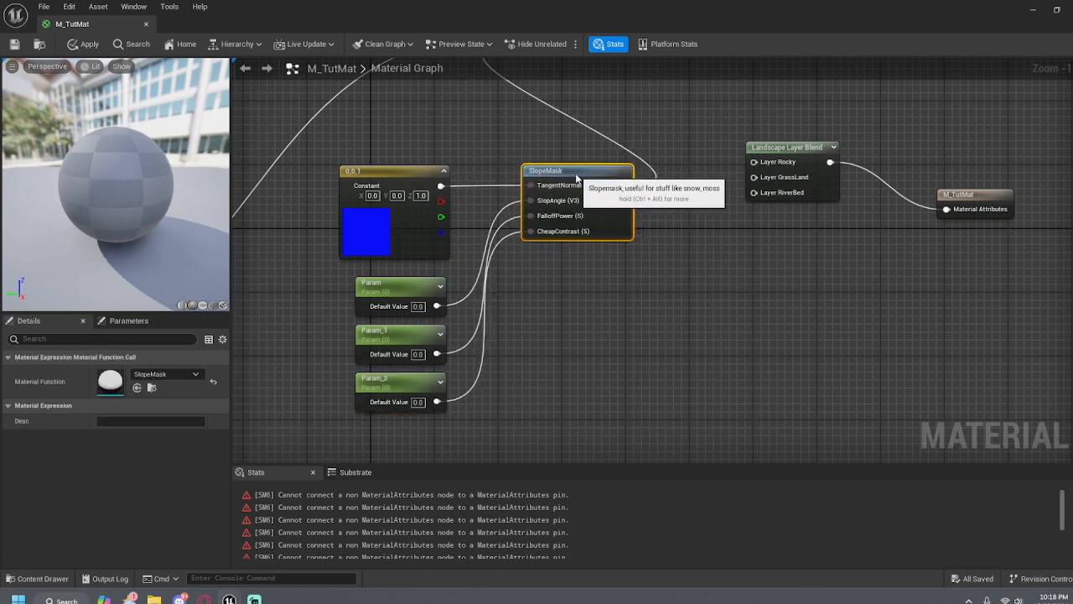
left_click(500, 289)
Rewire the 0,0,1 constant from SlopeMask's TangentNormal input to its SlopAngle input
right_click_drag(501, 289, 547, 321)
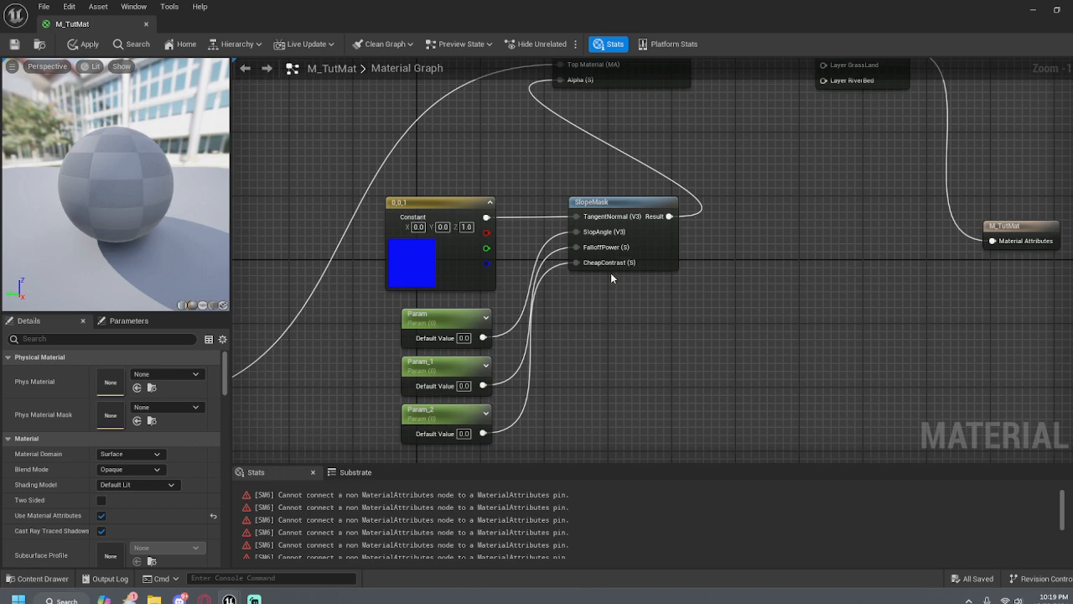
left_click_drag(485, 223, 558, 186)
left_click(529, 228)
left_click_drag(487, 218, 581, 231)
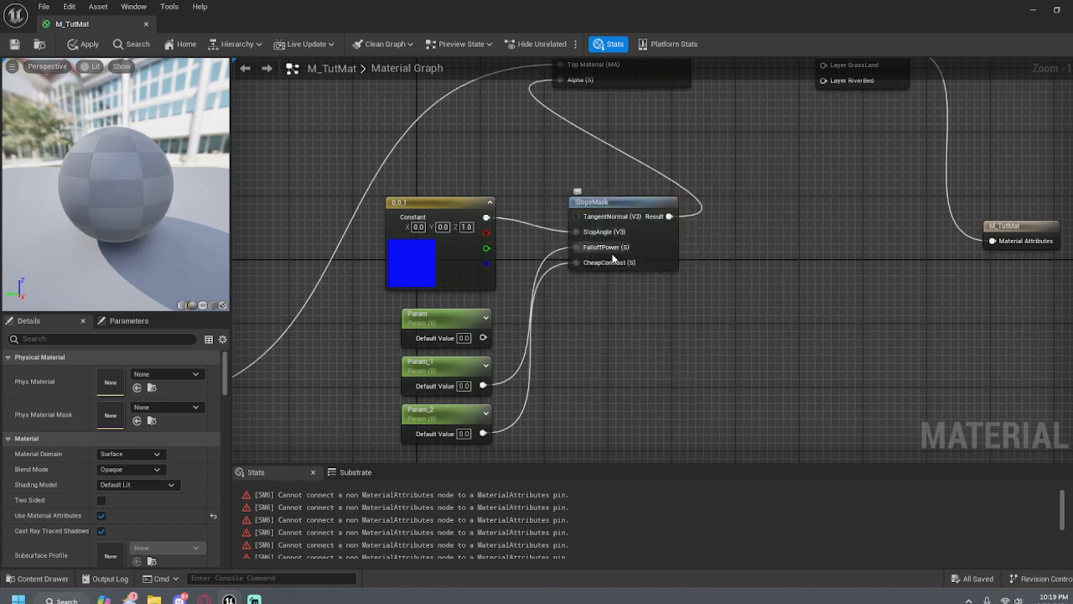
Delete the disconnected Param node and realign the two remaining parameters and SlopeMask with the constant
left_click(479, 319)
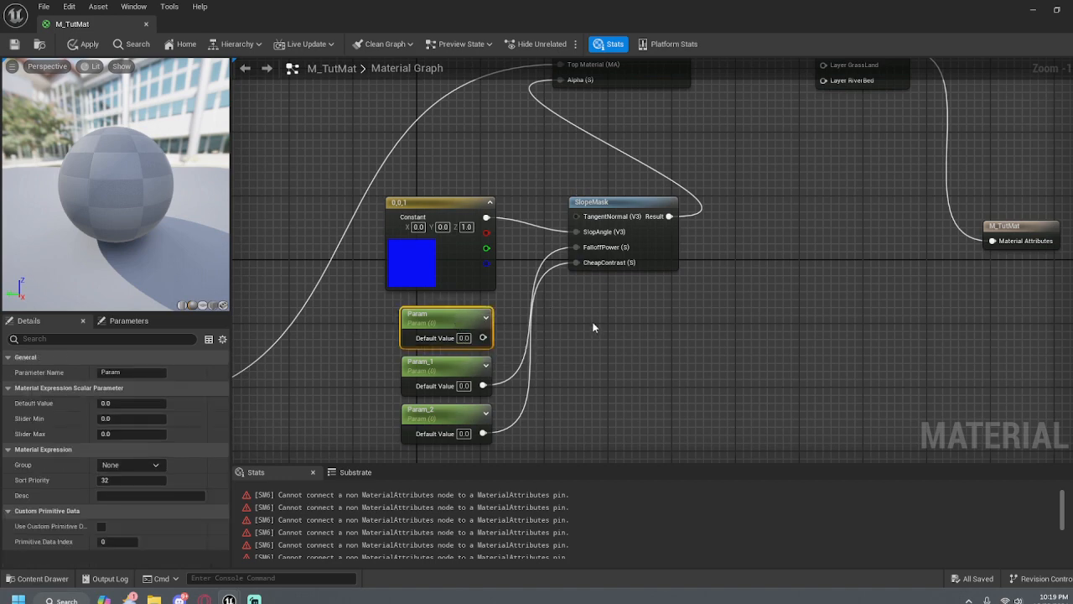
key("Delete")
left_click_drag(444, 365, 444, 310)
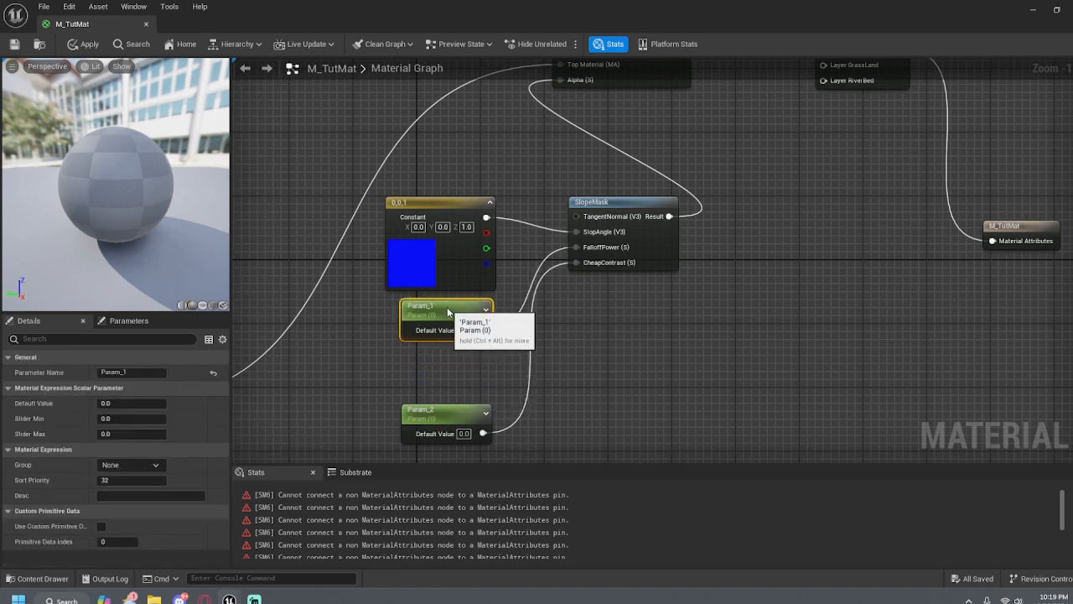
left_click_drag(454, 411, 448, 356)
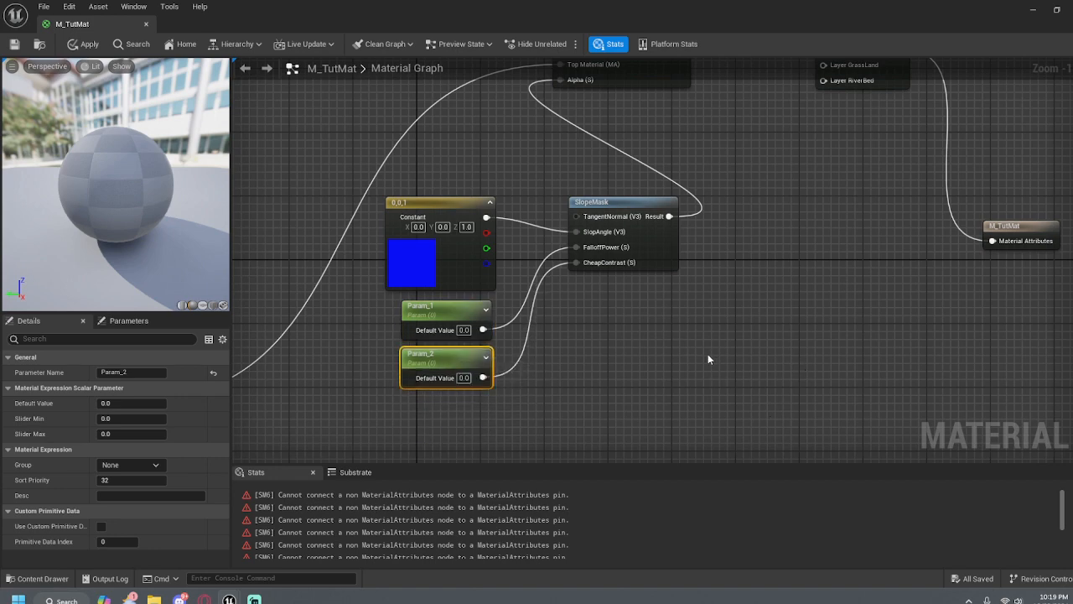
left_click_drag(625, 208, 607, 214)
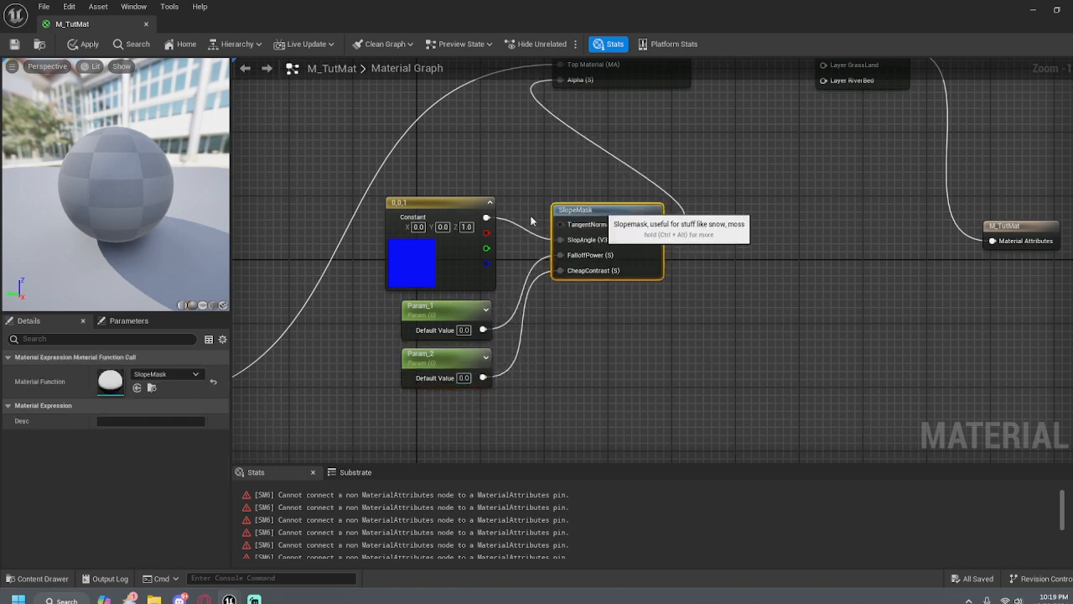
Save the material and continue despite its compilation errors
key("ctrl+s")
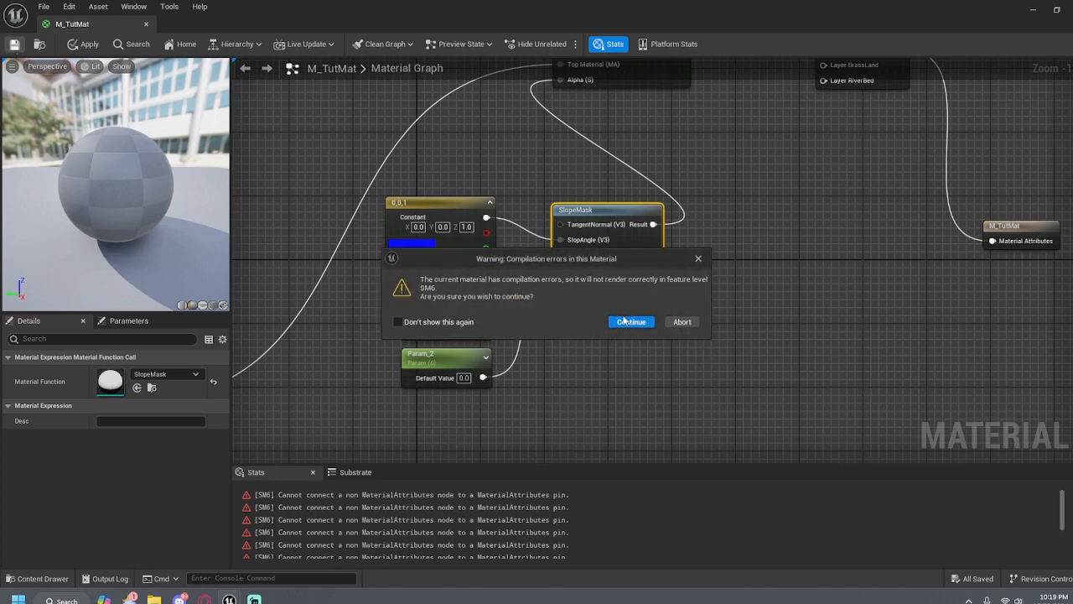
left_click(626, 322)
Rename the parameter feeding SlopeMask's FalloffPower input to ClifFalloffPwer
scroll(780, 286, "down", 1)
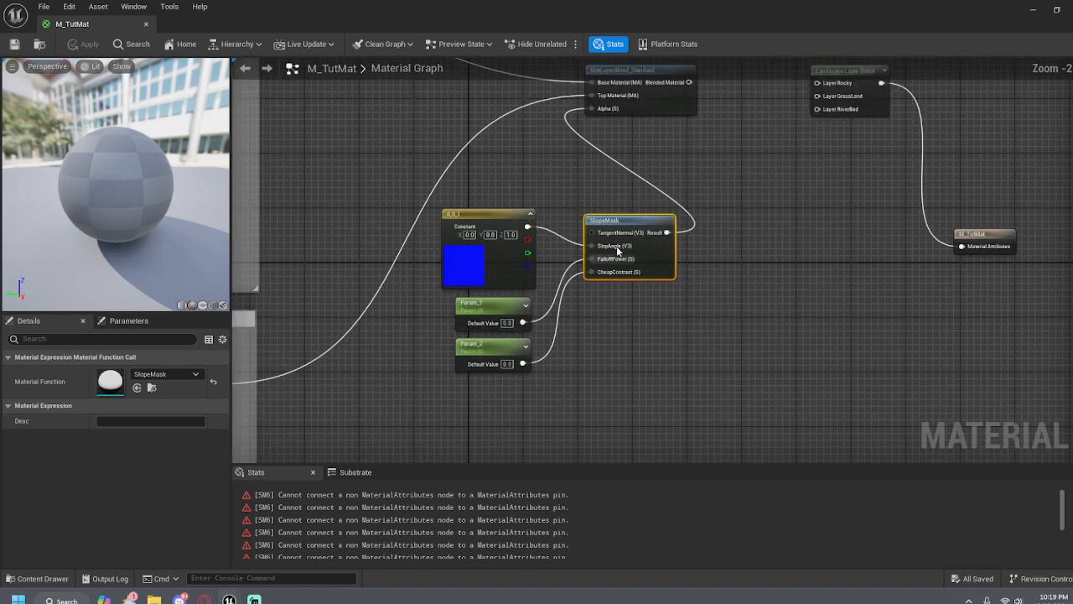
left_click(502, 304)
scroll(614, 276, "up", 2)
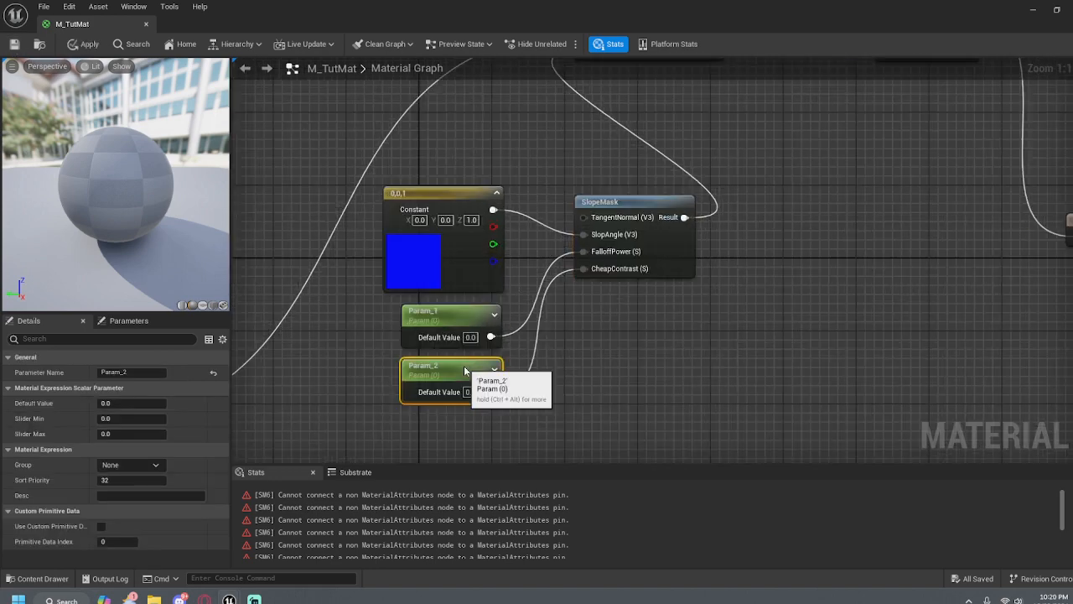
left_click(461, 369)
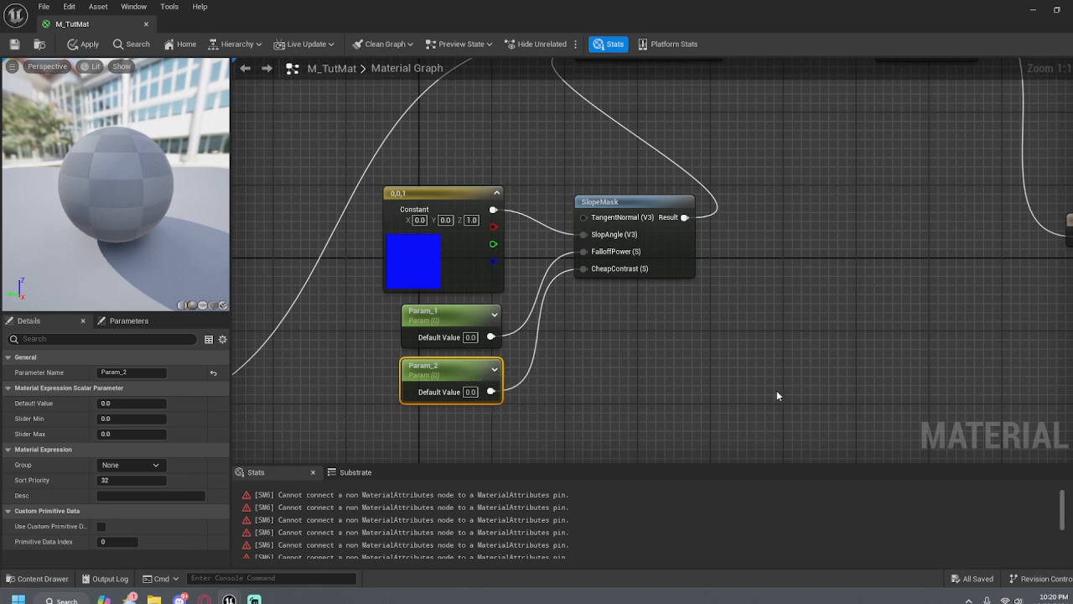
left_click(464, 312)
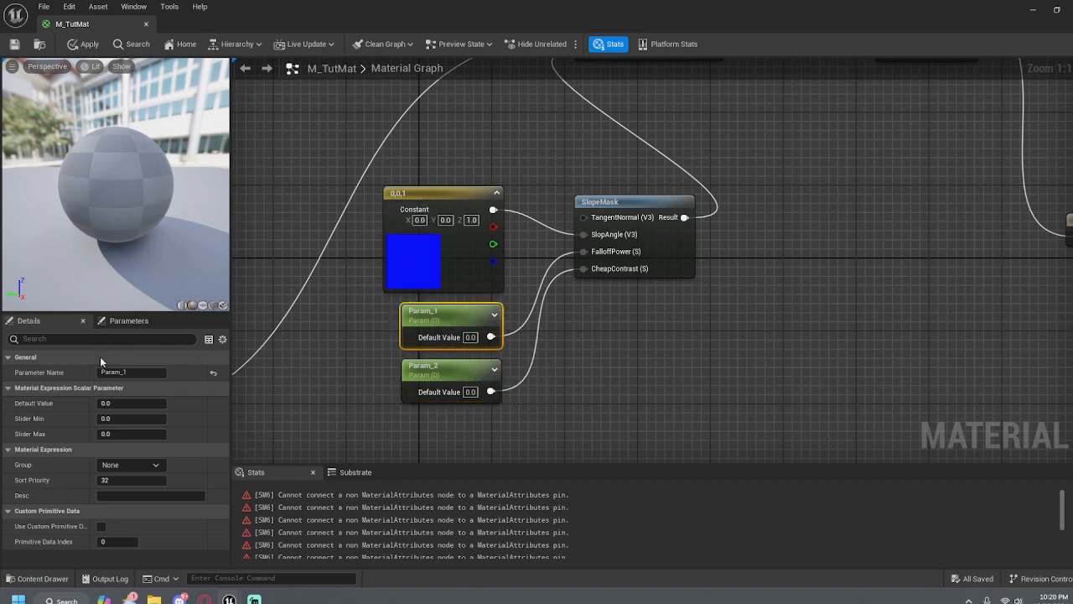
left_click(126, 371)
type("Clif")
type("FalloffPwer")
left_click(366, 381)
Rename the parameter feeding SlopeMask's CheapContrast input to ClifContrast
left_click(430, 369)
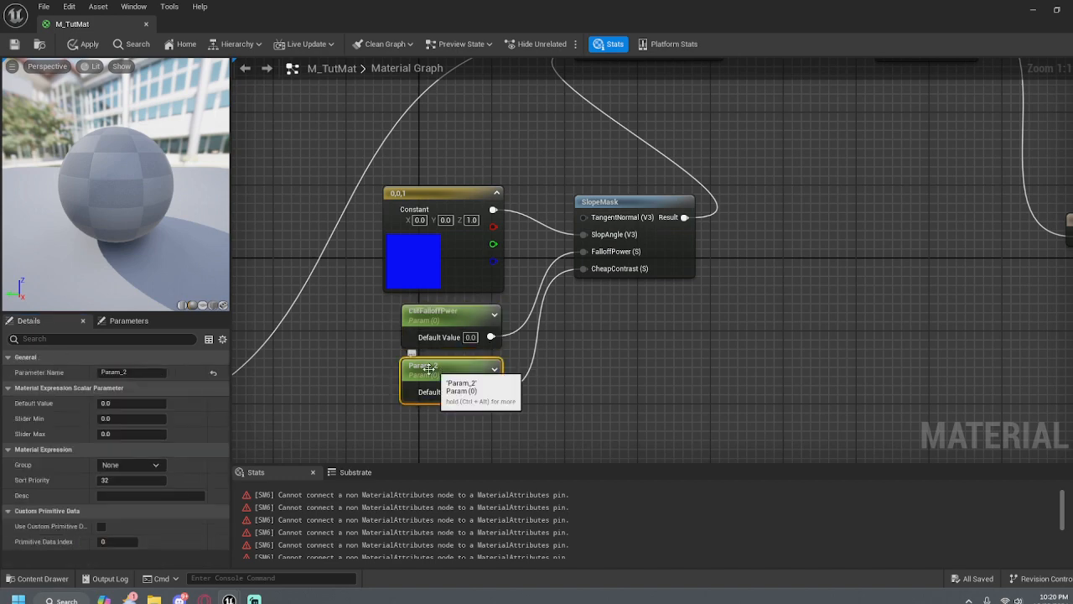
left_click(125, 372)
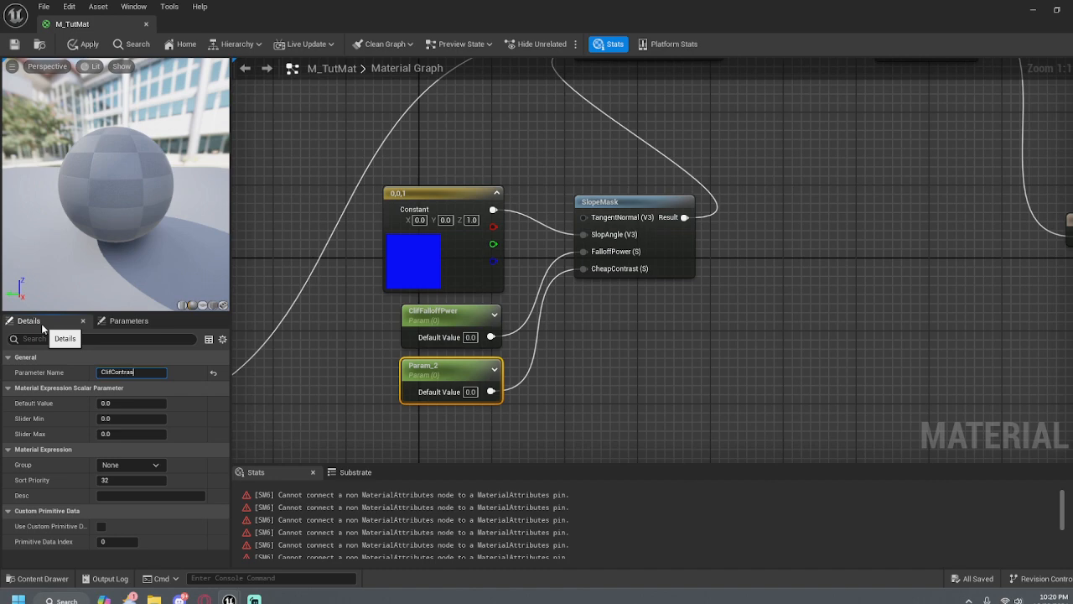
type("ClifContrast")
left_click(557, 380)
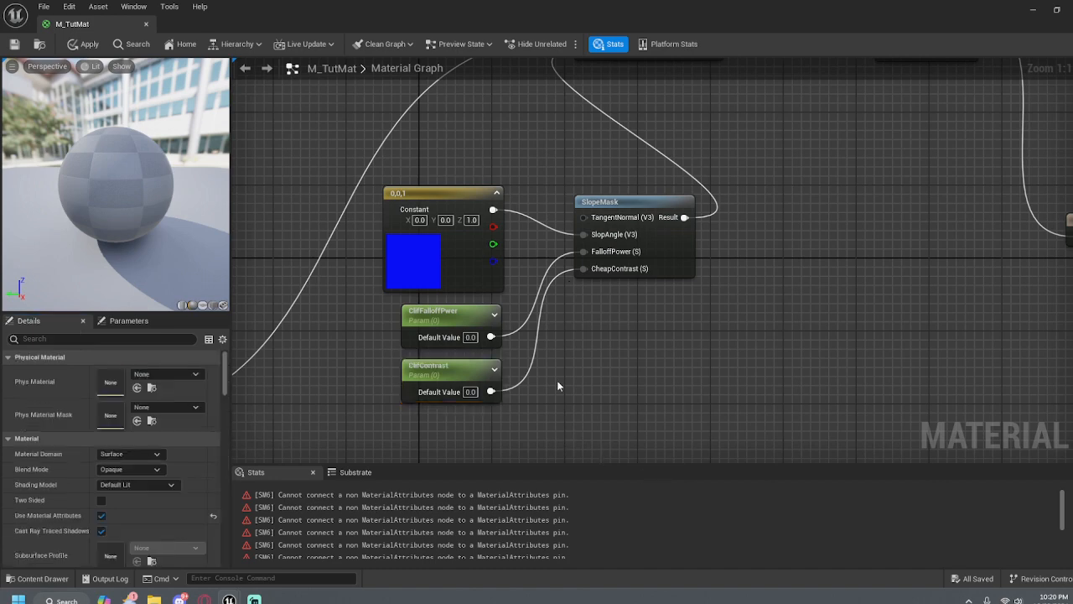
Save the material with the renamed slope parameters, accepting the compilation errors
left_click(466, 362)
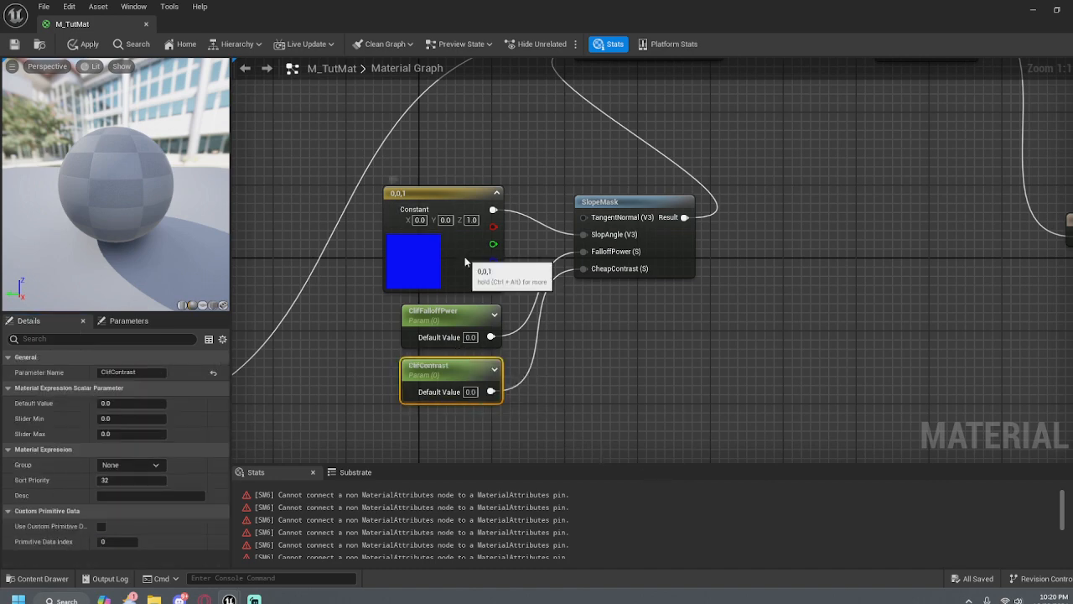
left_click(453, 200)
left_click(664, 341)
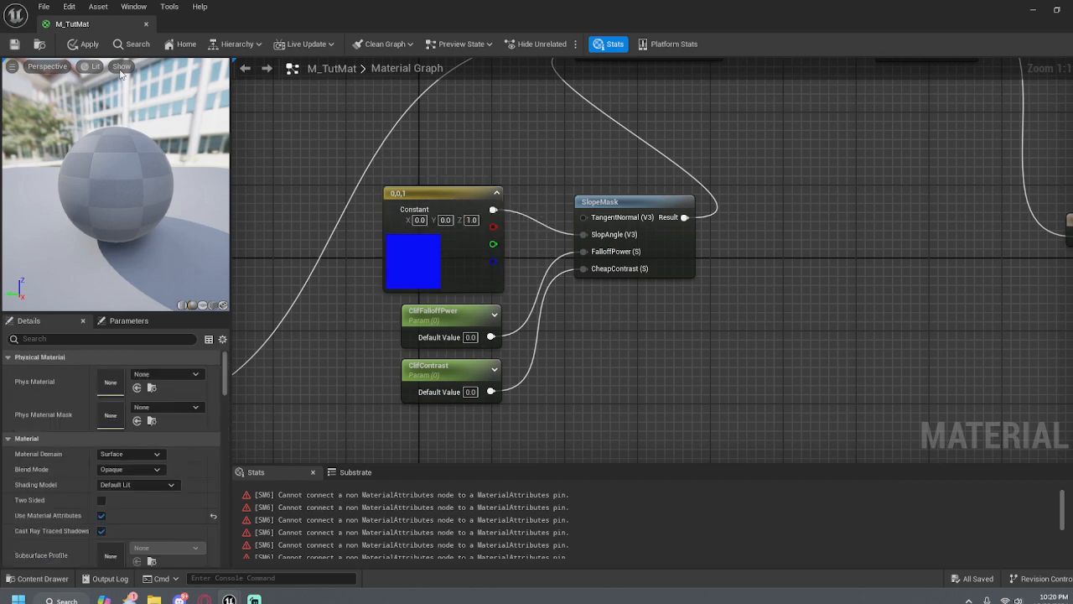
left_click(14, 43)
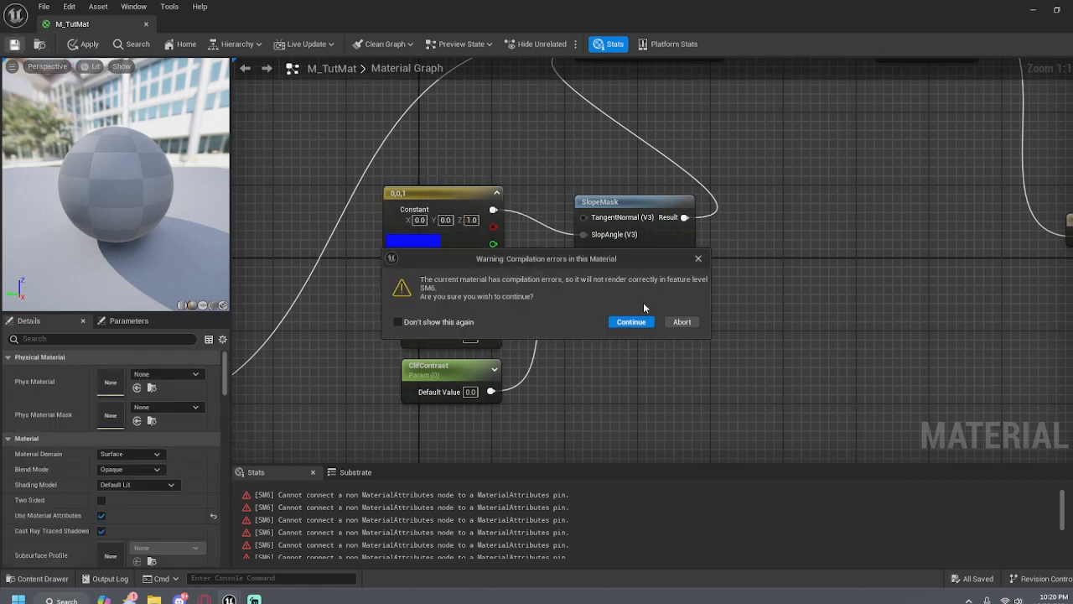
left_click(632, 323)
Examine the MatLayerBlend_Standard node, the SlopeMask parameters' default values and the unconnected Landscape Layer Blend inputs
scroll(792, 241, "down", 4)
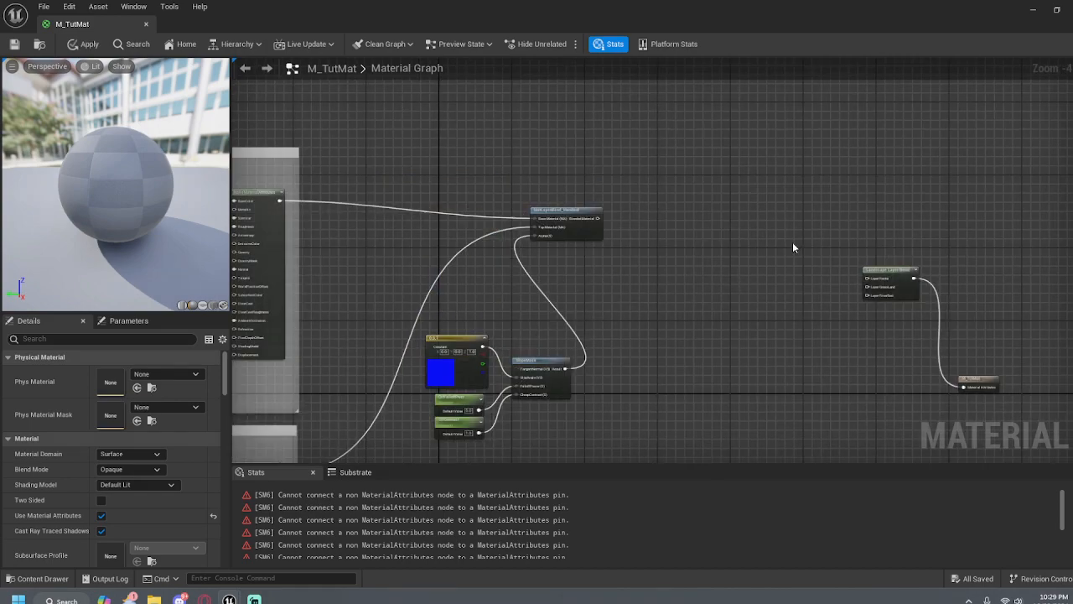
scroll(614, 265, "up", 4)
right_click_drag(809, 286, 649, 212)
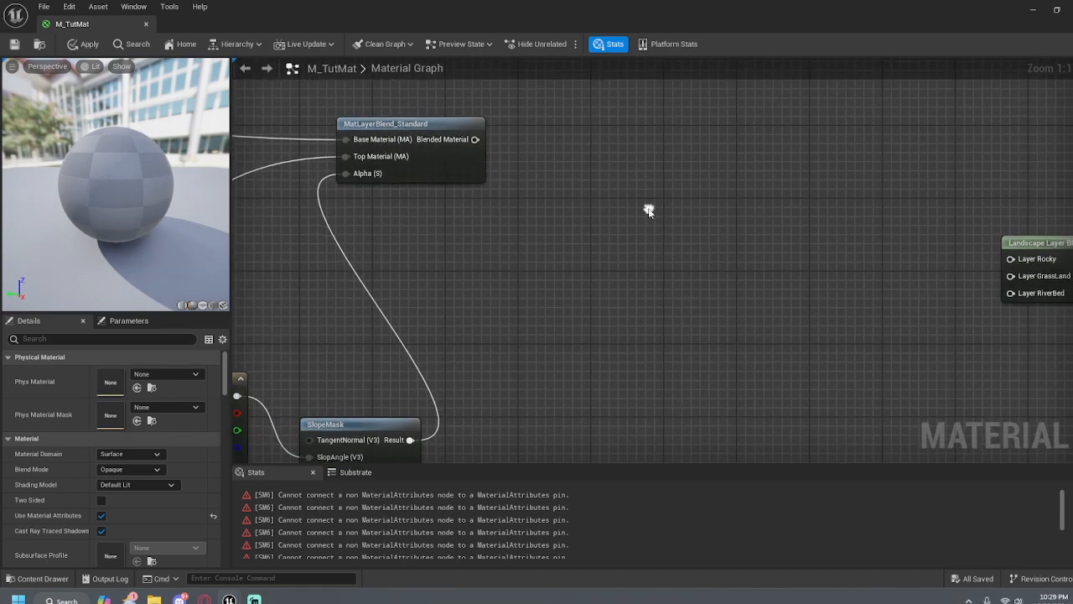
left_click(463, 165)
right_click_drag(546, 209, 673, 61)
scroll(637, 262, "down", 2)
right_click_drag(649, 215, 592, 309)
right_click_drag(665, 317, 721, 271)
right_click_drag(698, 347, 739, 213)
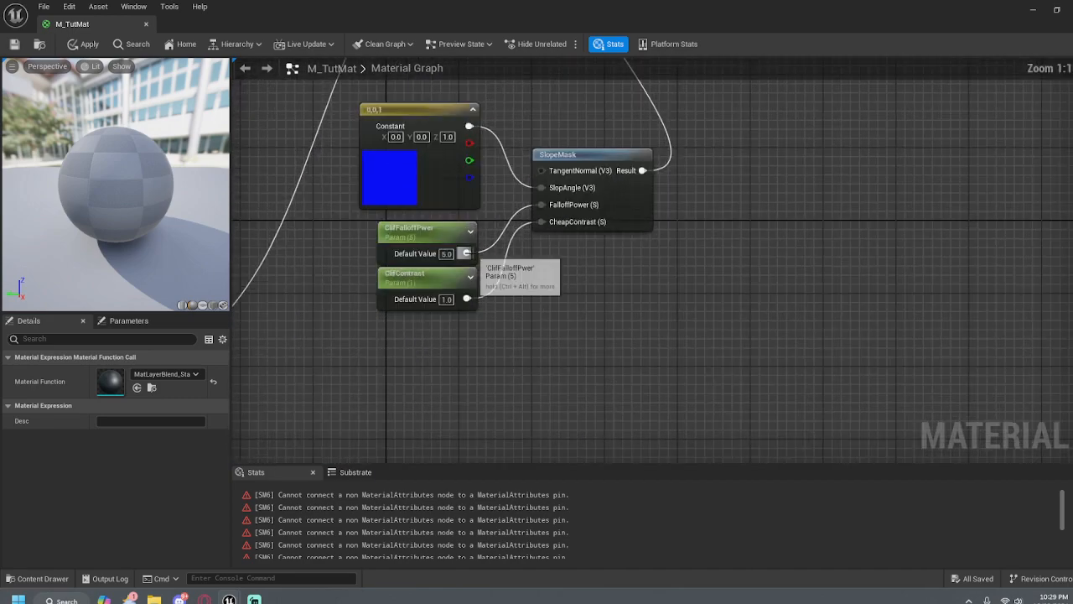
scroll(469, 245, "up", 2)
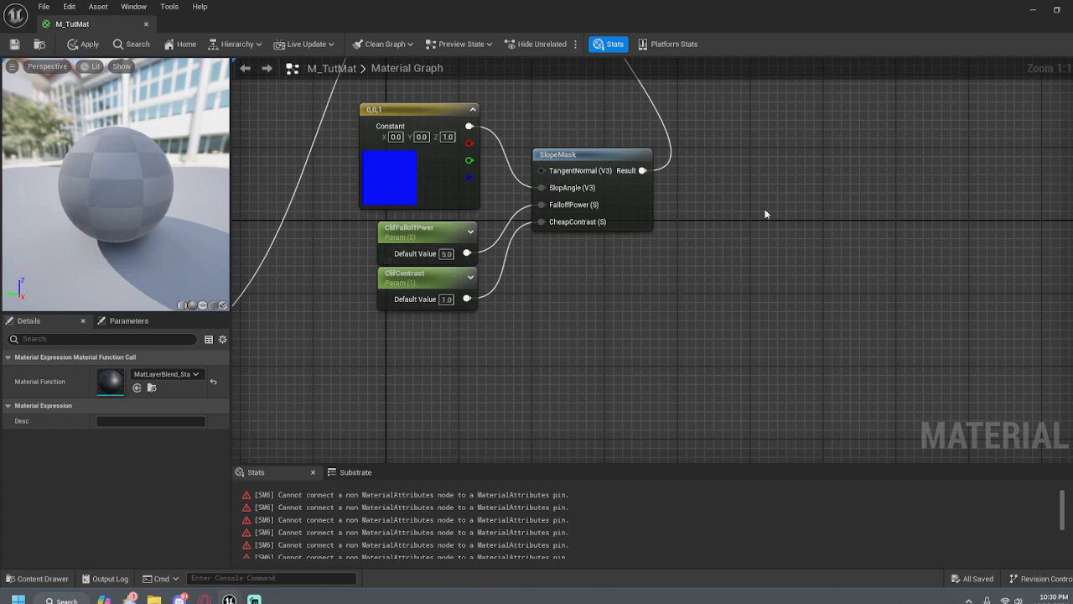
right_click_drag(765, 214, 599, 383)
scroll(778, 244, "down", 2)
right_click_drag(778, 244, 699, 343)
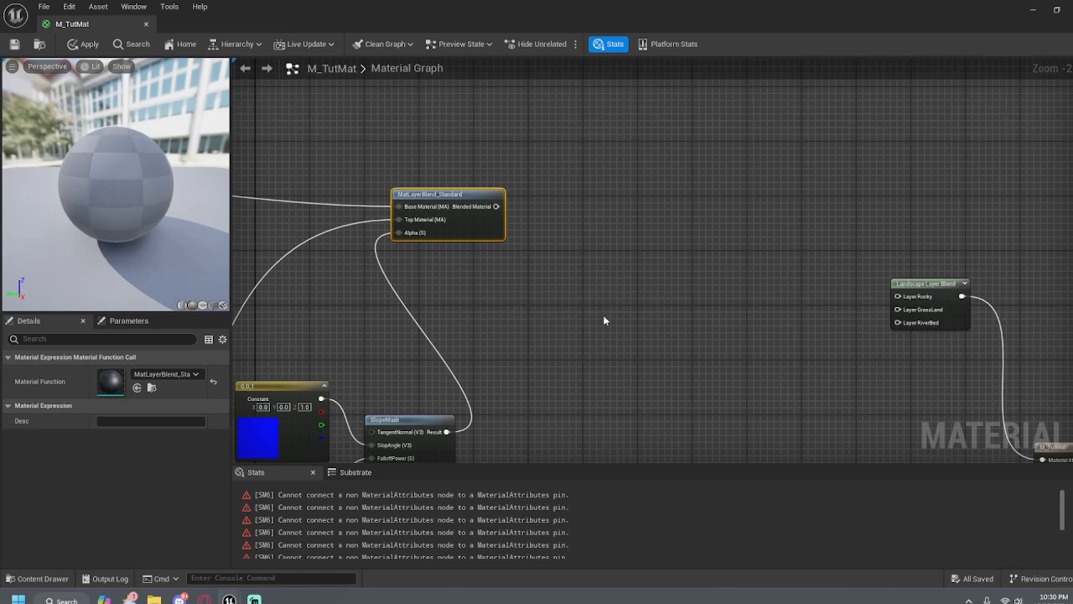
Paste a second MatLayerBlend_Standard node, connecting MakeMaterialAttributes to its Base Material and the first blend's output to its Top Material
key("ctrl+v")
left_click_drag(645, 312, 622, 153)
right_click_drag(469, 256, 633, 294)
right_click_drag(685, 333, 838, 315)
left_click_drag(329, 199, 901, 192)
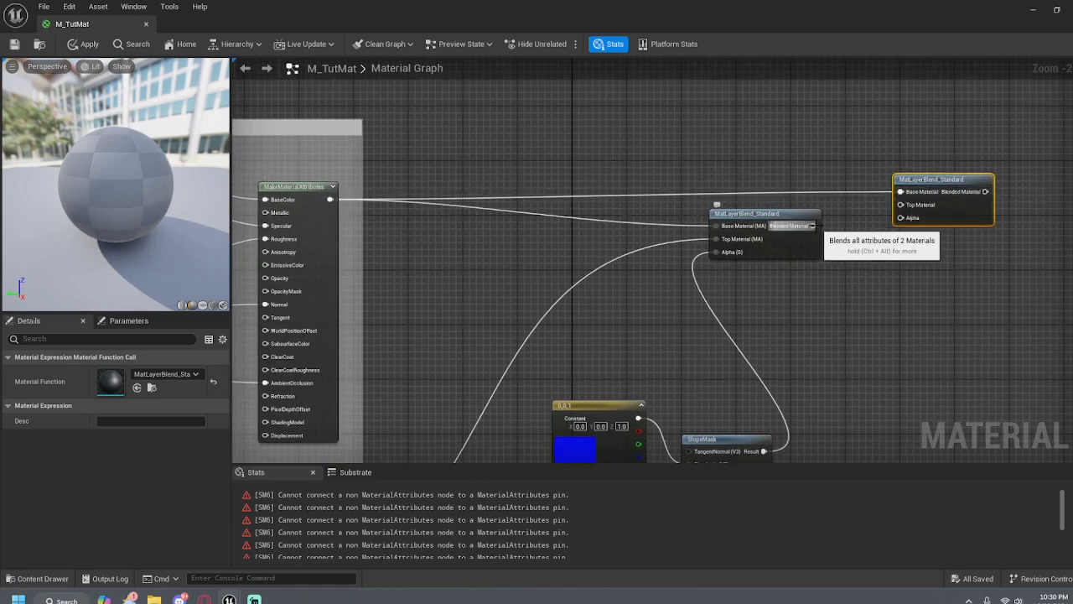
left_click_drag(813, 226, 920, 192)
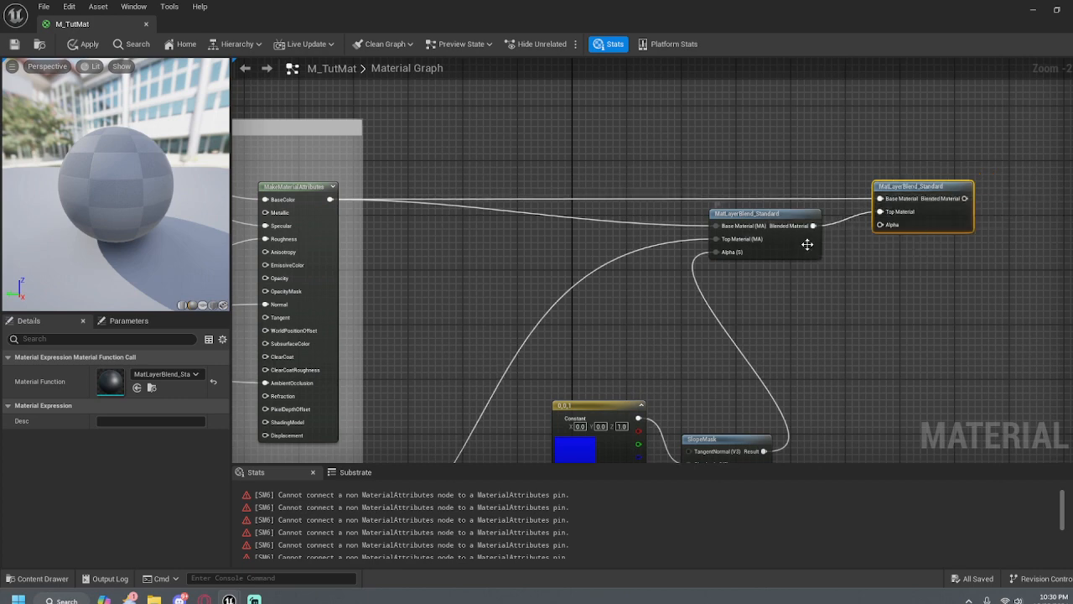
Add a SmoothStep node feeding the second MatLayerBlend_Standard's Alpha and save the material
right_click_drag(937, 402, 717, 299)
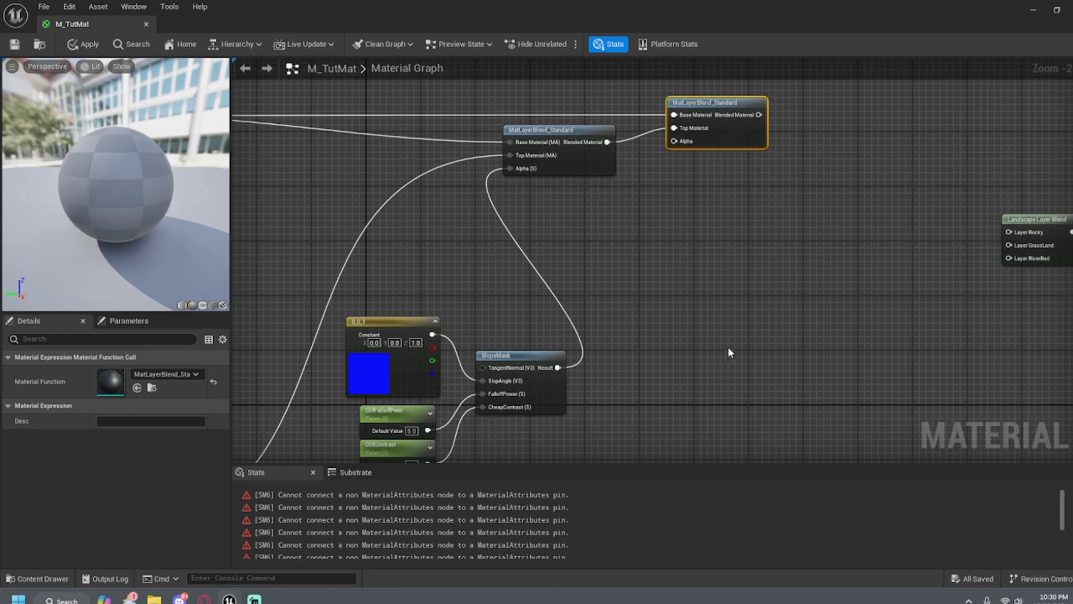
right_click_drag(729, 349, 549, 365)
left_click_drag(553, 122, 622, 122)
left_click_drag(573, 157, 511, 289)
type("sm")
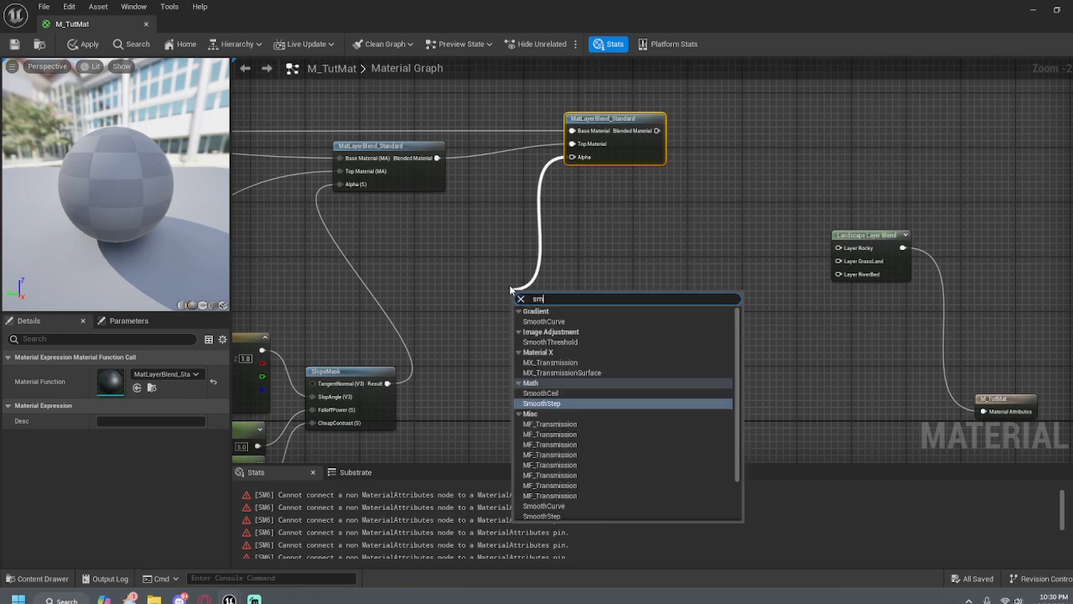
type("ooth")
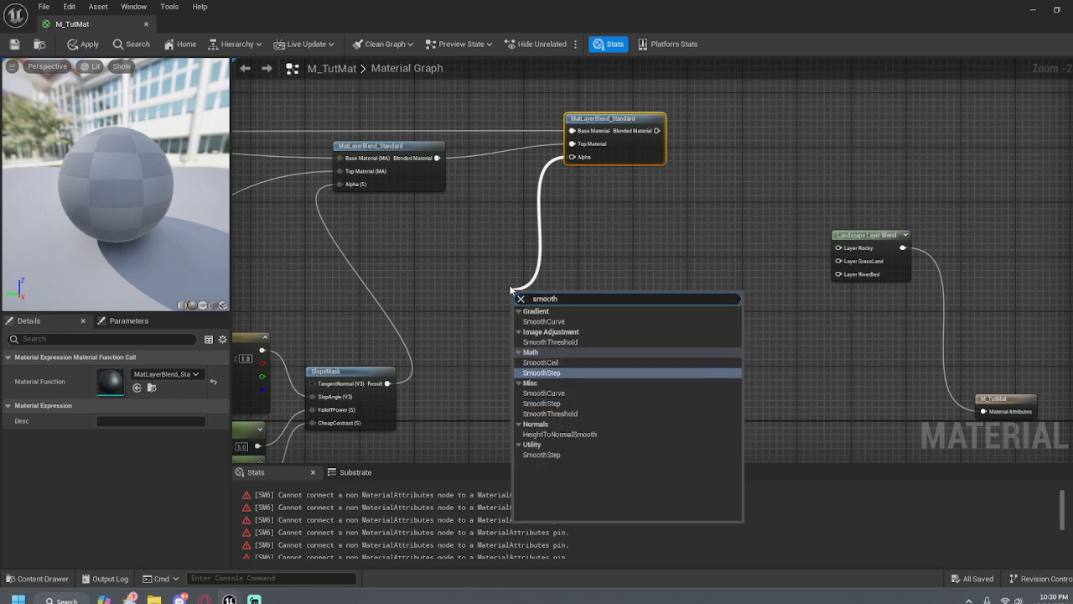
left_click(549, 406)
left_click_drag(522, 302, 522, 233)
left_click_drag(610, 118, 615, 125)
left_click(530, 220)
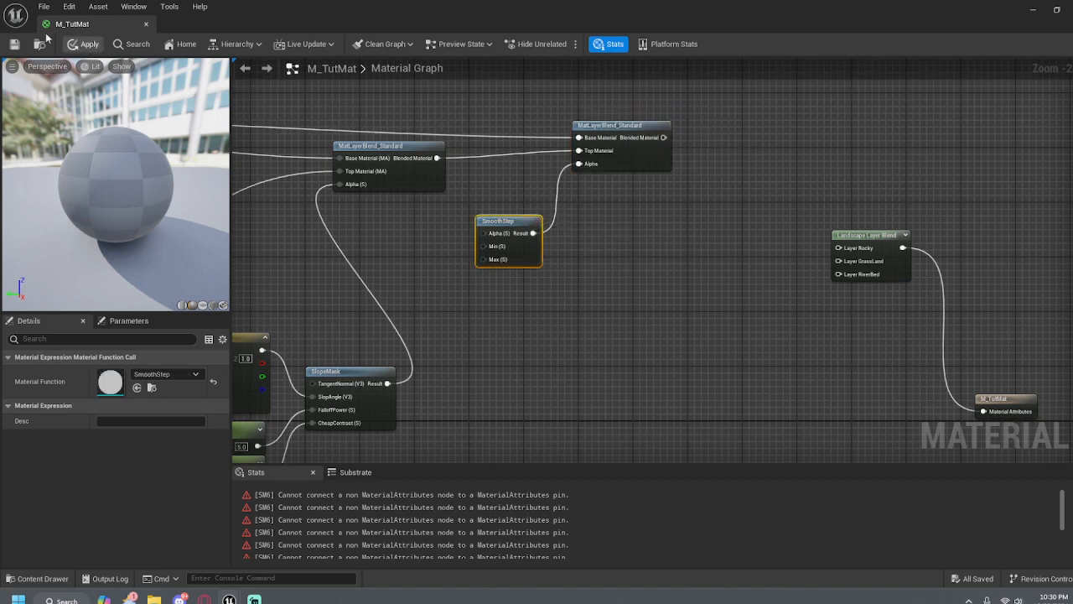
left_click(14, 44)
left_click(629, 320)
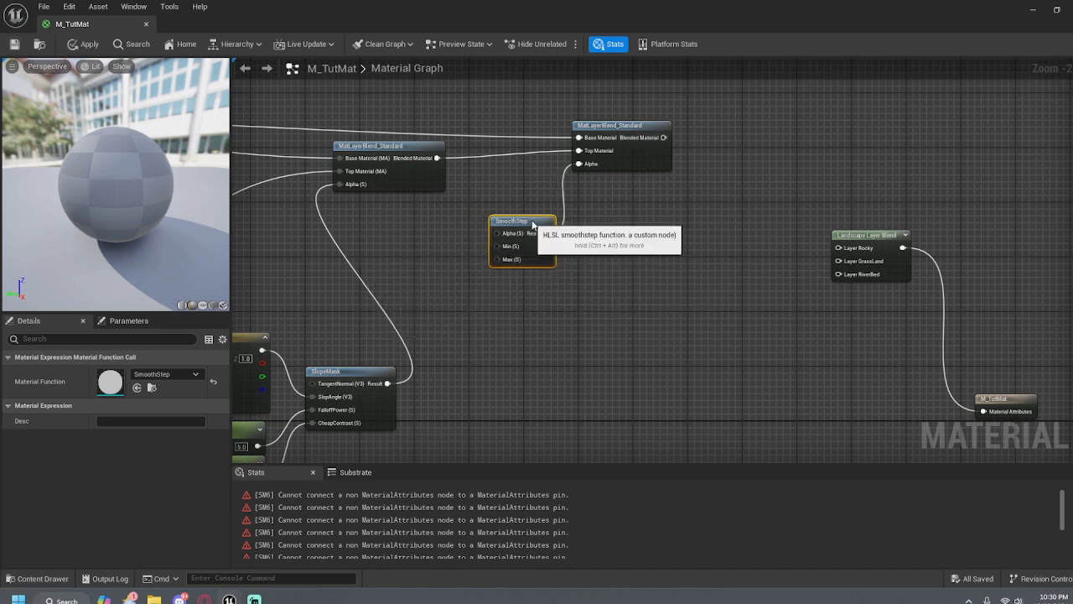
Replace the SmoothStep node with a newly added one feeding the second blend's Alpha, and tidy the surrounding node layout
key("Delete")
scroll(687, 179, "up", 2)
left_click_drag(687, 183, 641, 288)
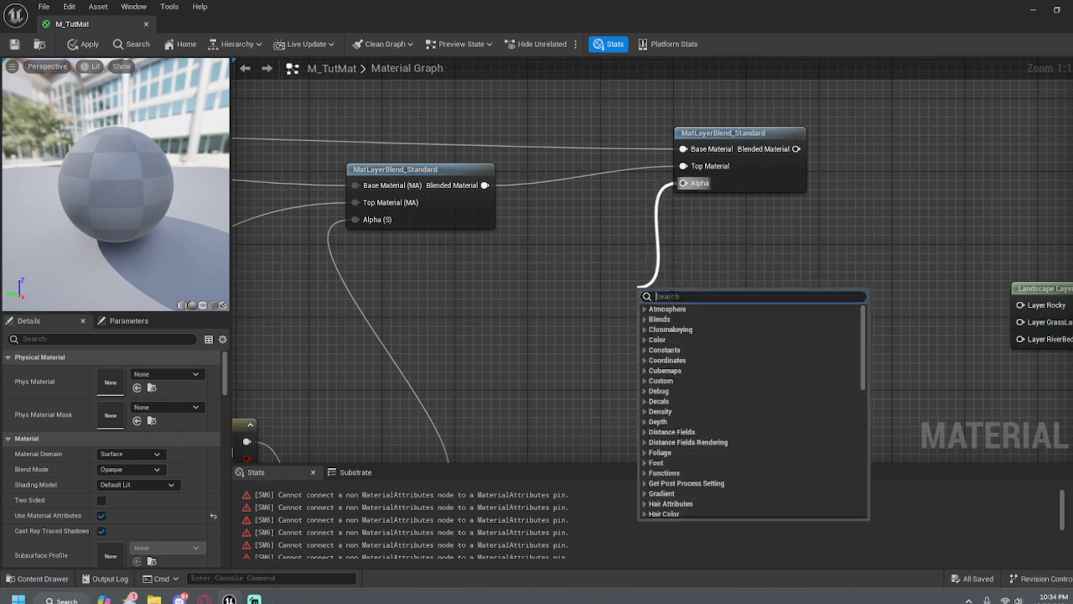
type("Smoo")
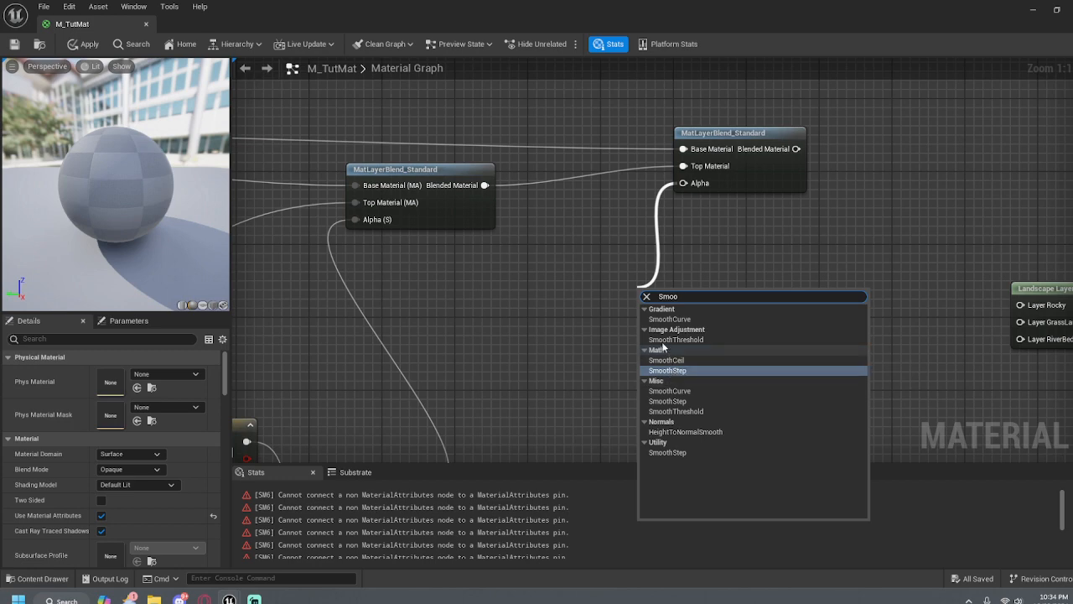
left_click(690, 402)
left_click_drag(692, 295, 621, 277)
left_click_drag(759, 136, 767, 118)
left_click_drag(625, 274, 651, 237)
right_click_drag(767, 304, 929, 317)
left_click_drag(559, 179, 495, 160)
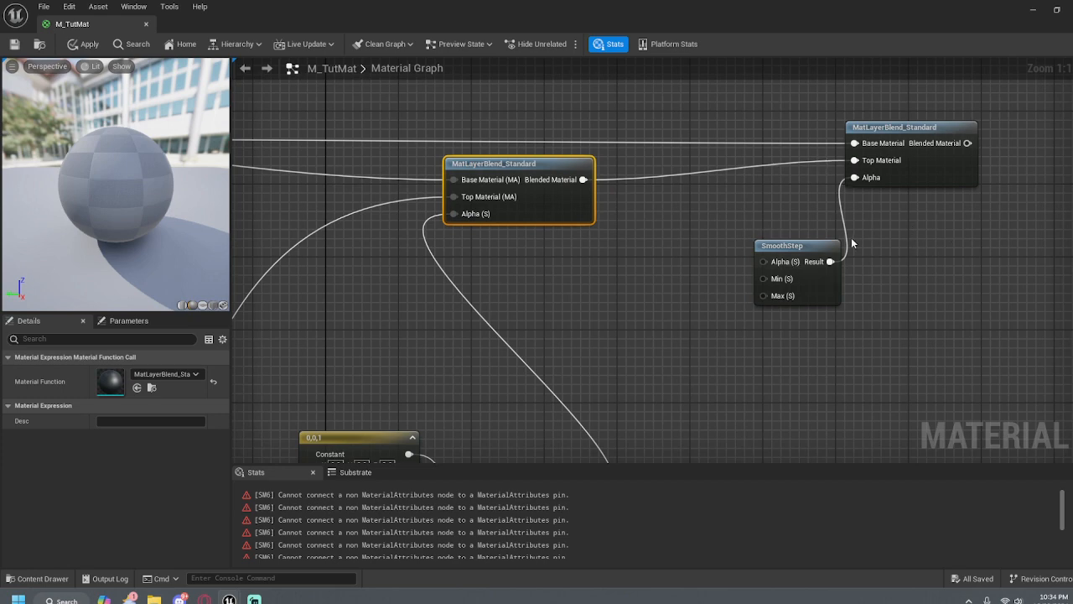
mouse_move(803, 250)
left_mouse_down()
mouse_move(765, 250)
mouse_move(802, 250)
left_mouse_up()
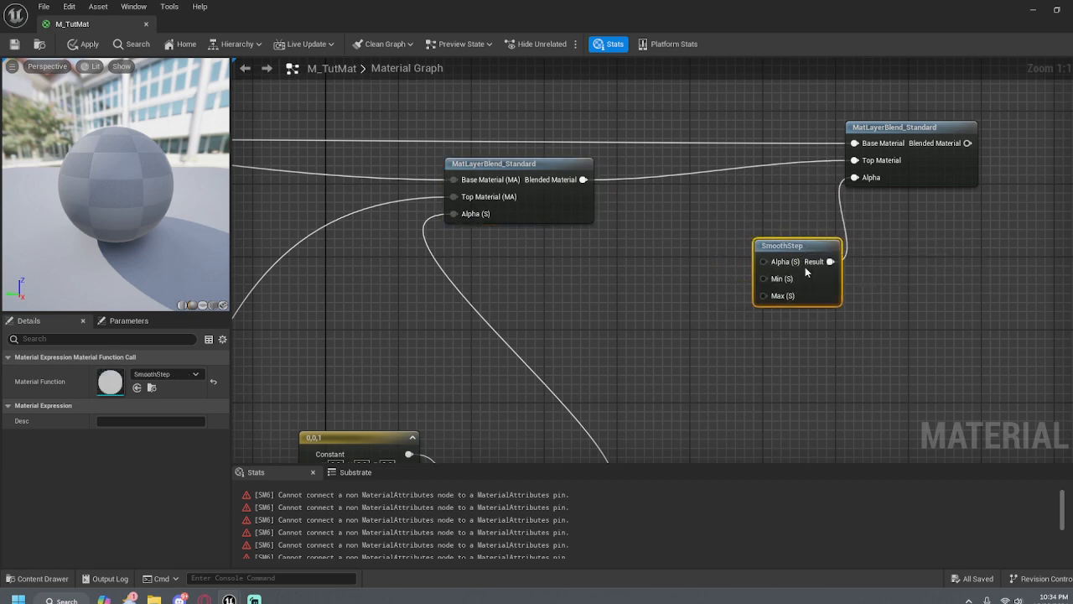
left_click(613, 274)
right_click_drag(753, 347, 766, 344)
right_click(655, 277)
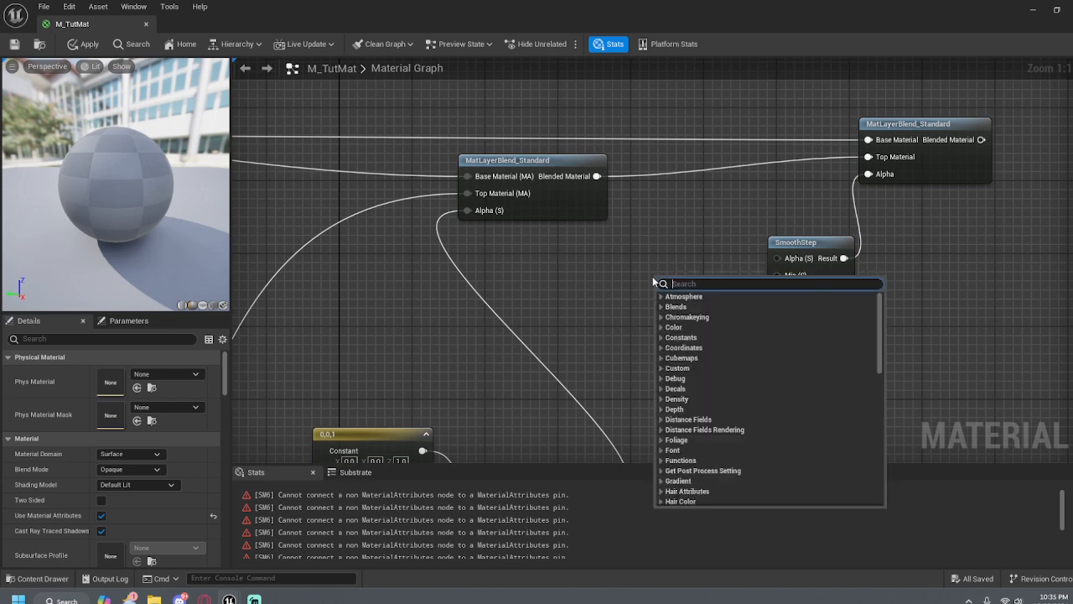
type("w")
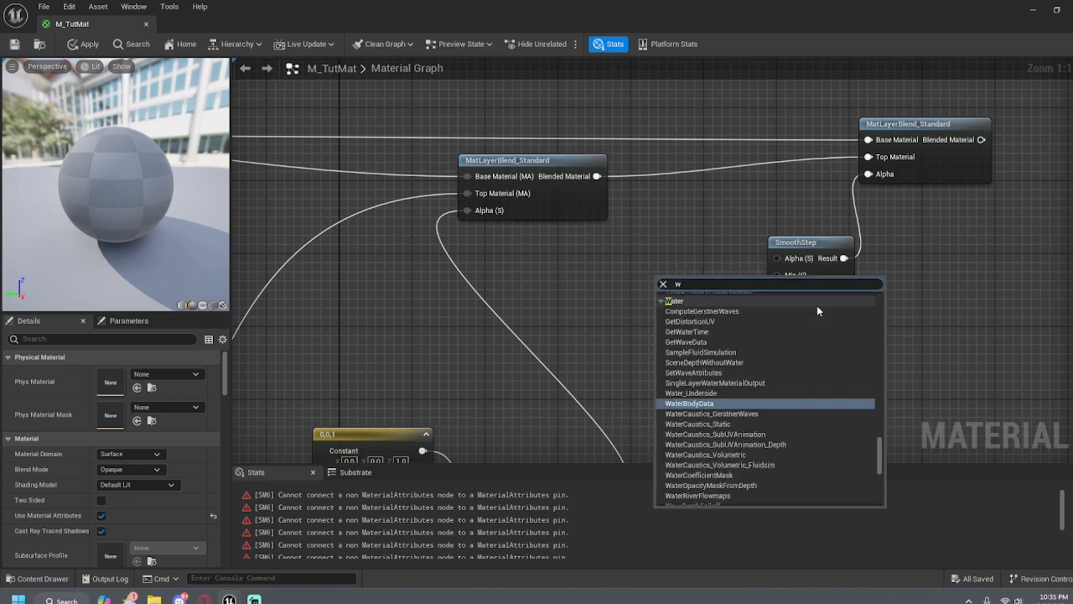
key("BackSpace")
left_click(605, 268)
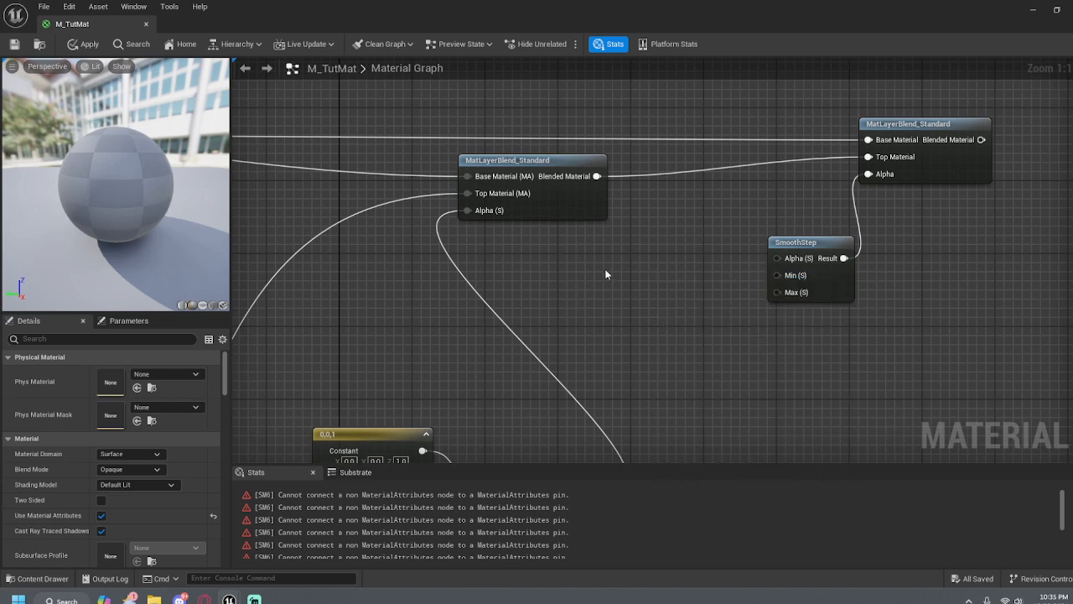
Add a WorldPosition node in the free space before the SmoothStep node
right_click(569, 288)
type("worl")
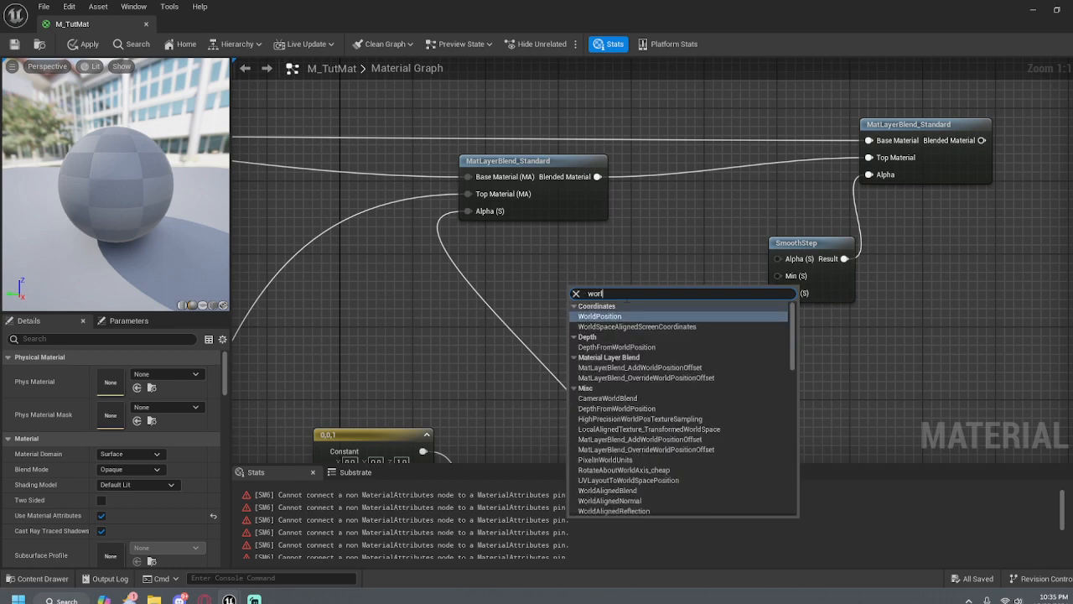
left_click(637, 315)
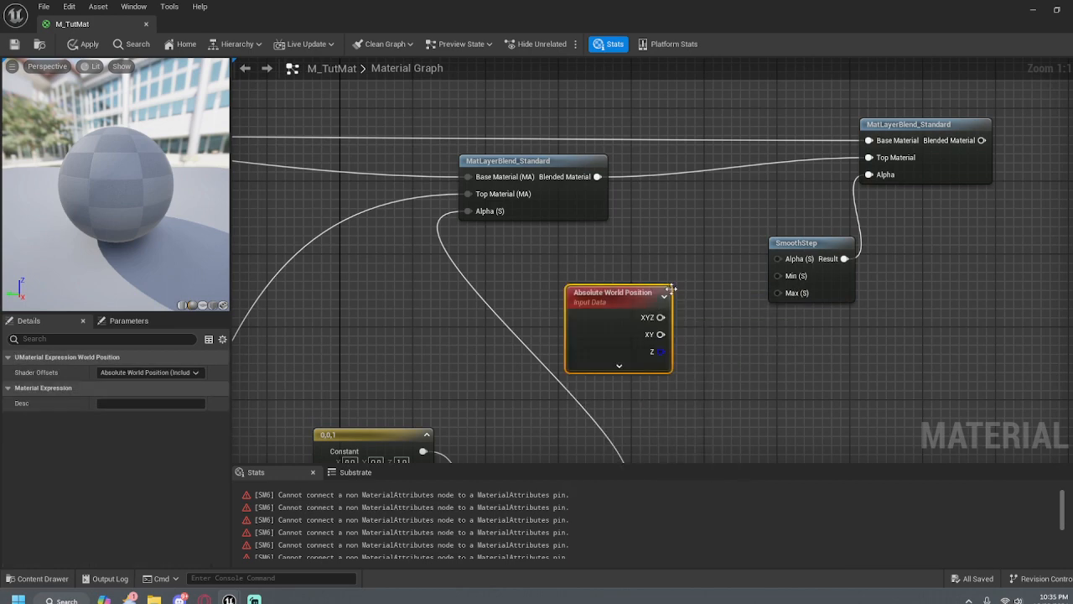
Route Absolute World Position's XYZ output through a new ComponentMask into SmoothStep's Alpha input
left_click_drag(640, 293, 653, 252)
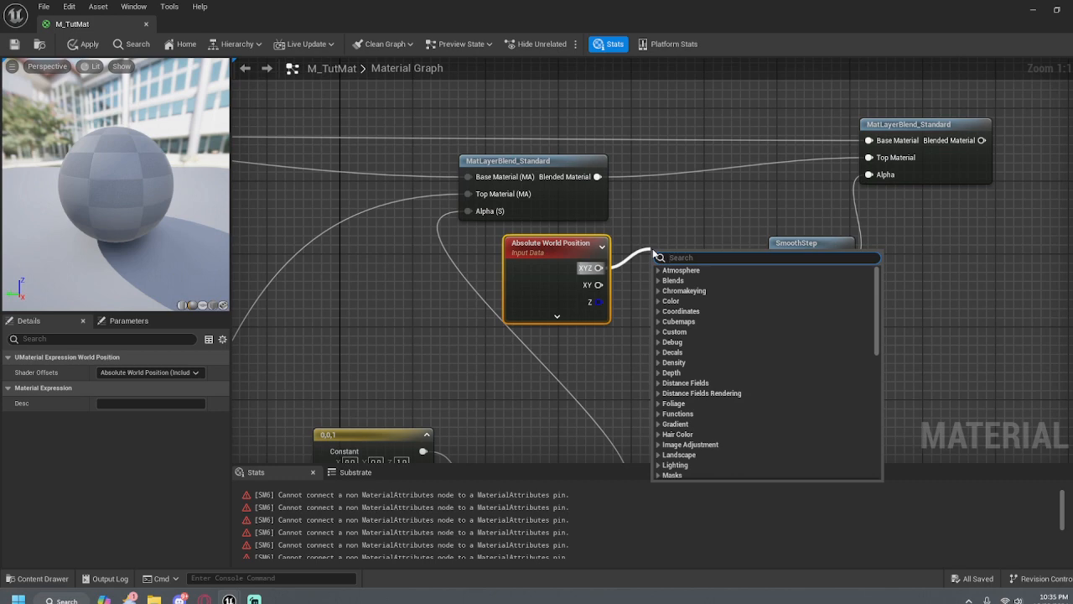
type("Mask")
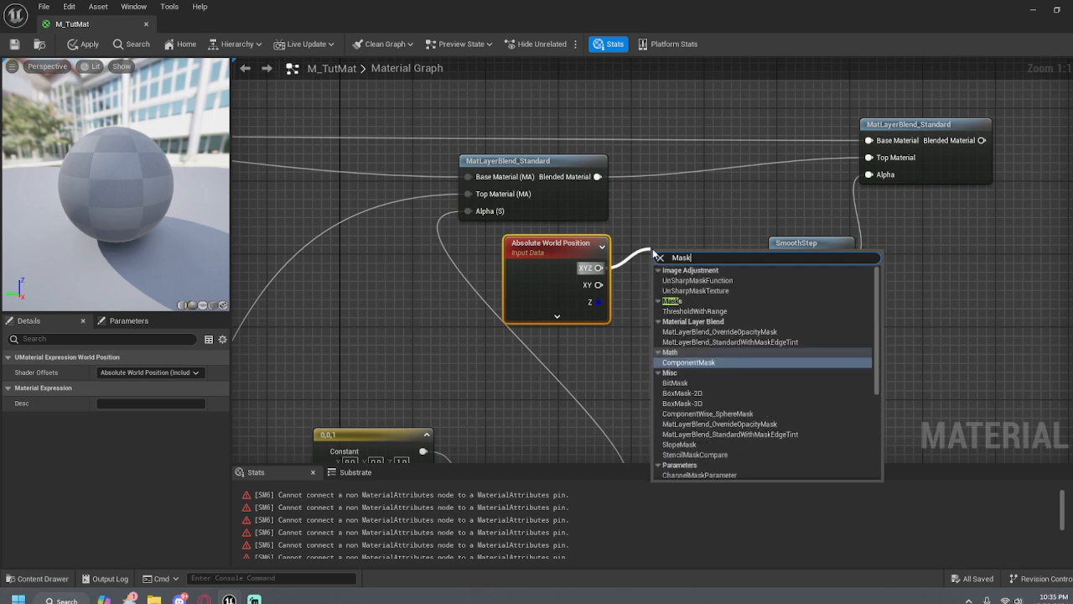
left_click(704, 361)
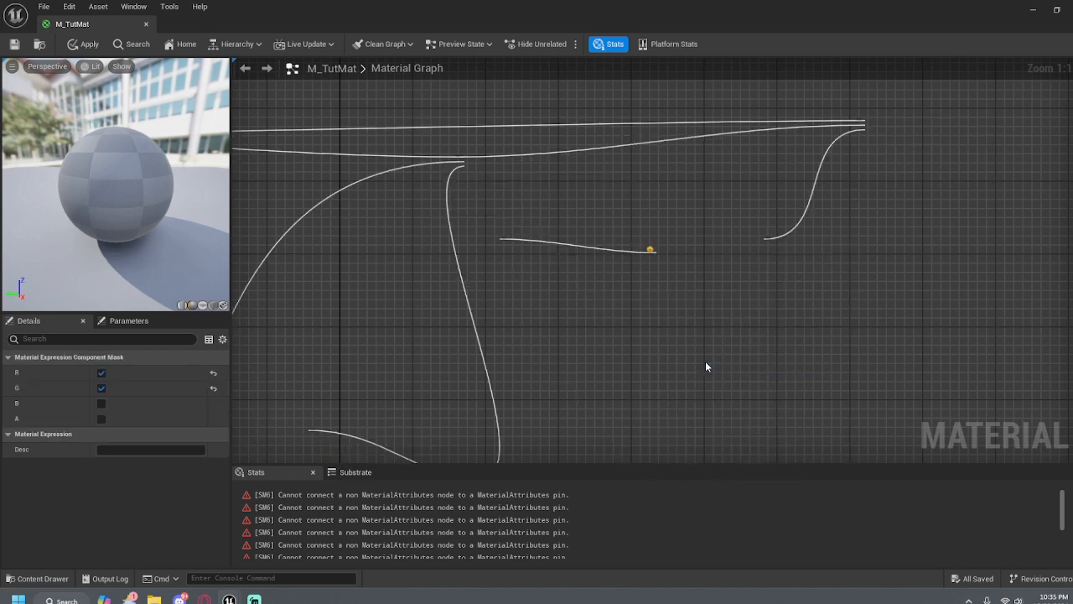
left_click_drag(683, 238, 779, 259)
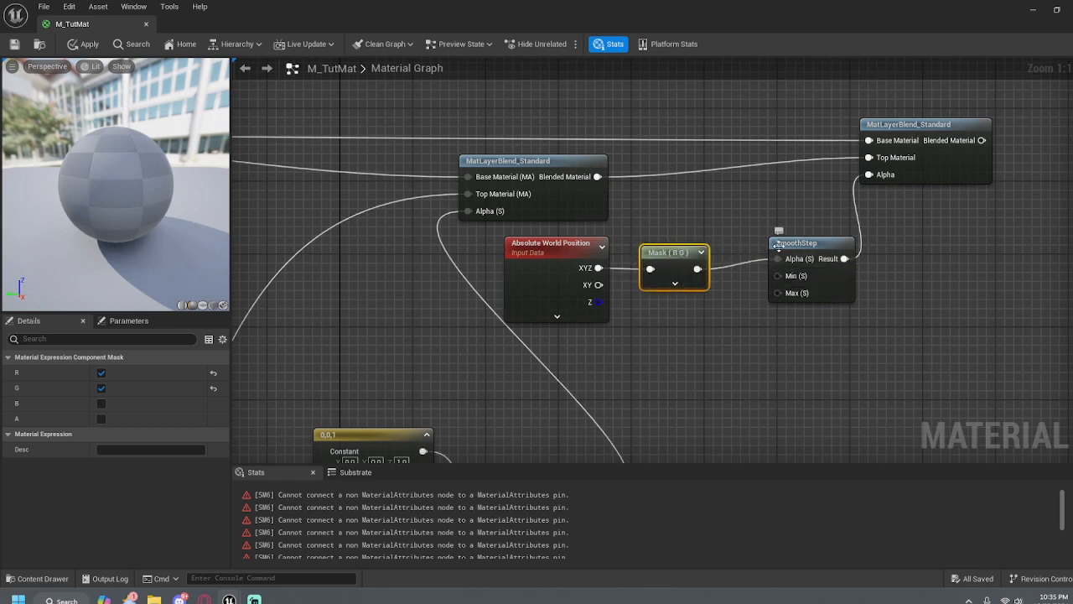
left_click_drag(679, 250, 696, 241)
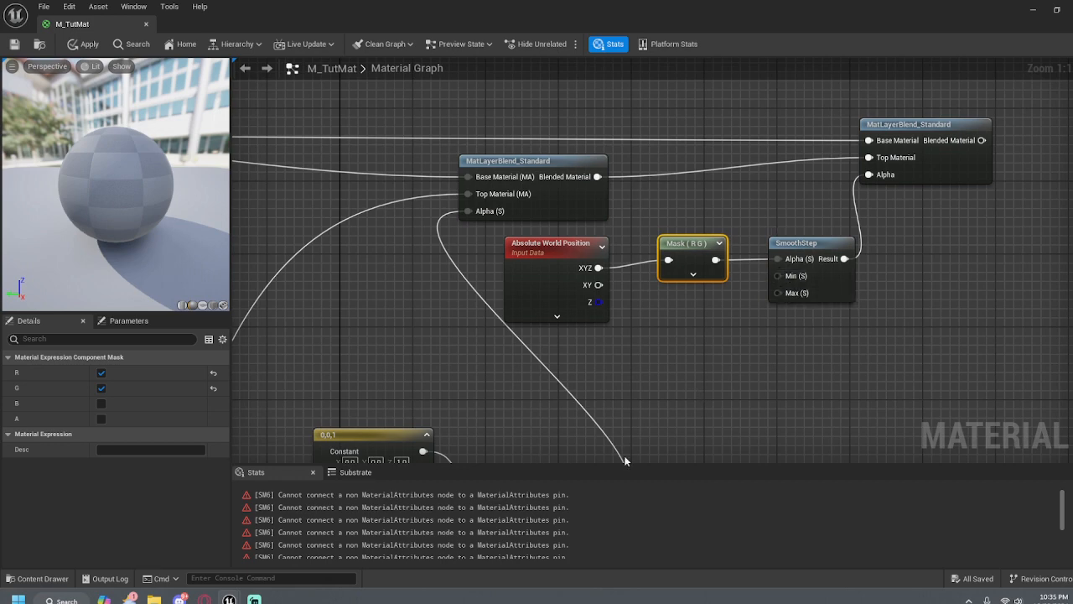
Add a scalar parameter named MontanCapMin feeding SmoothStep's Min input and place it below the mask node
left_click_drag(773, 280, 708, 361)
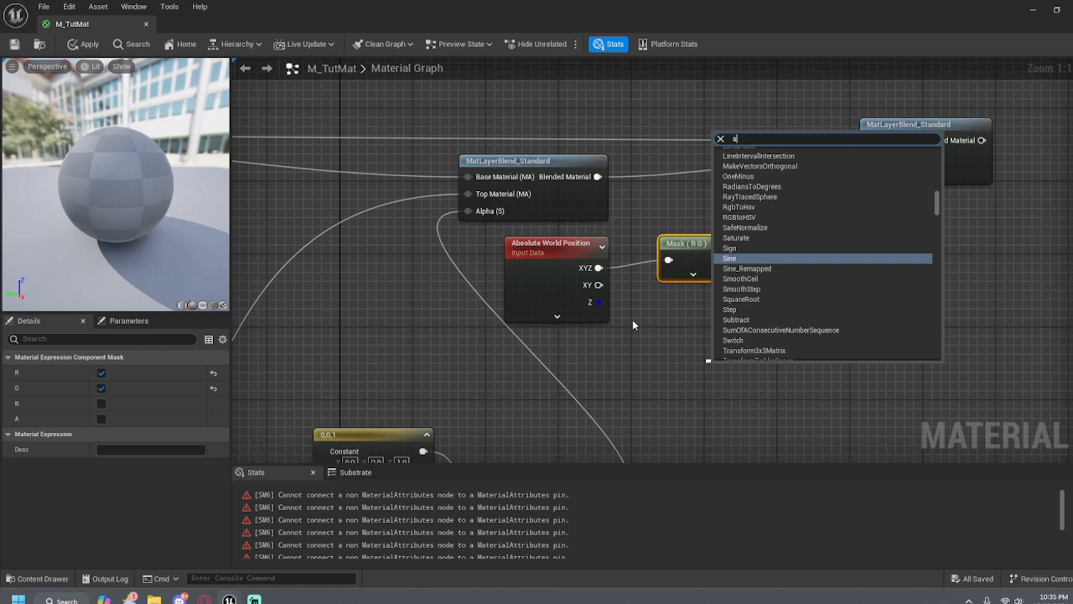
type("cal")
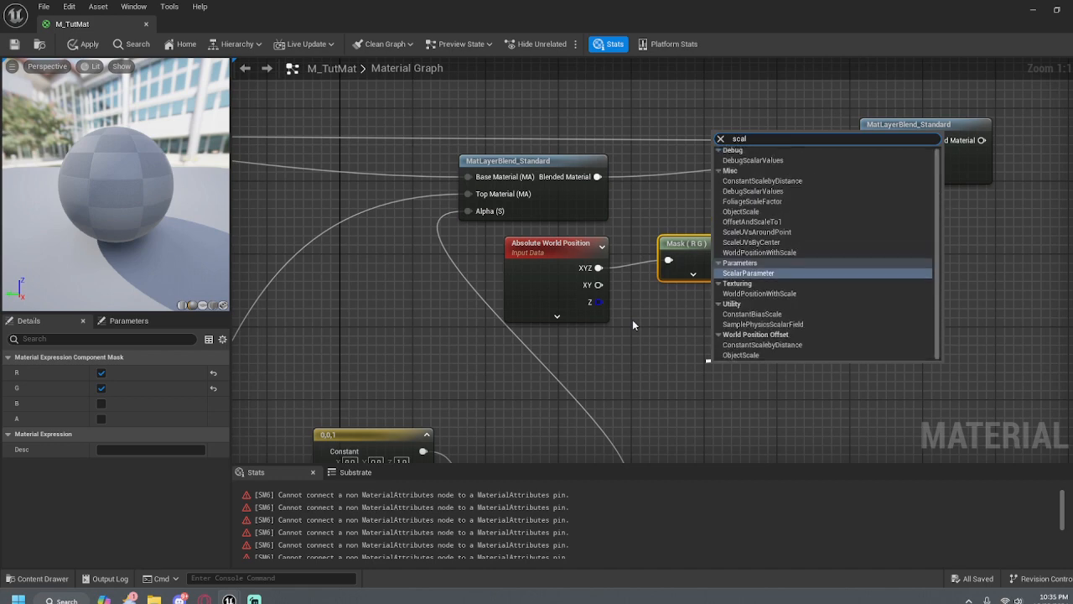
left_click(749, 272)
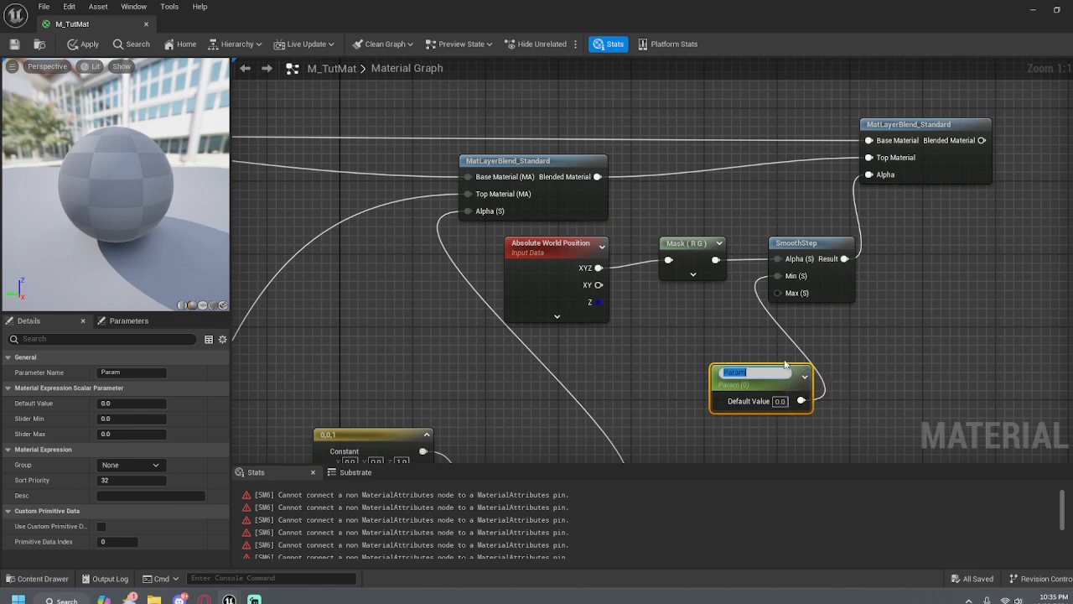
key("BackSpace")
left_click_drag(786, 363, 688, 299)
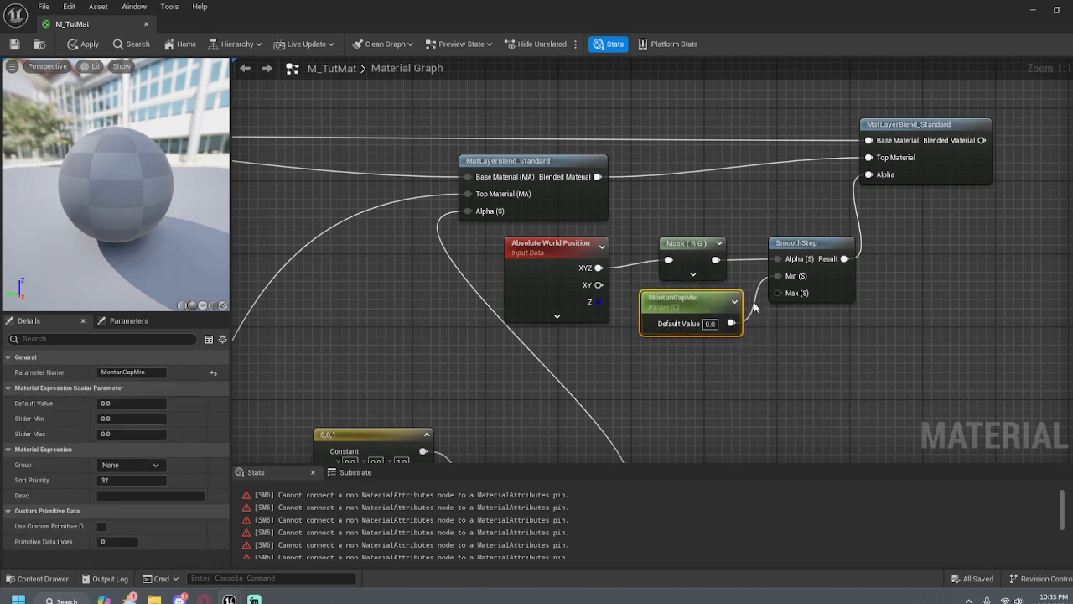
Add a scalar parameter named MontanCapMax feeding SmoothStep's Max input, place it below MontanCapMin, and save the material
left_click_drag(776, 292, 763, 391)
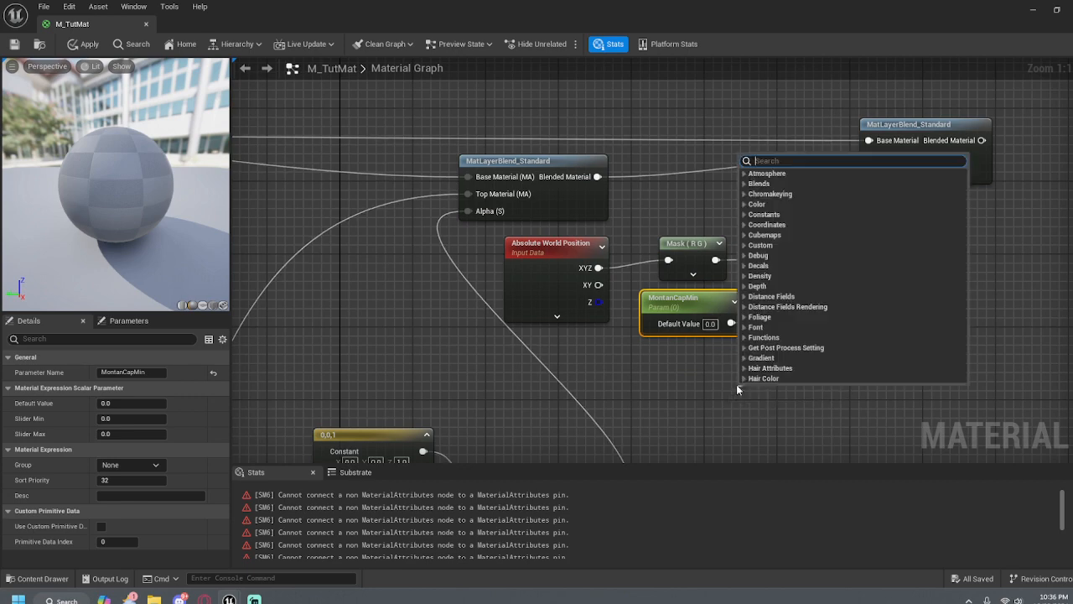
type("Mon")
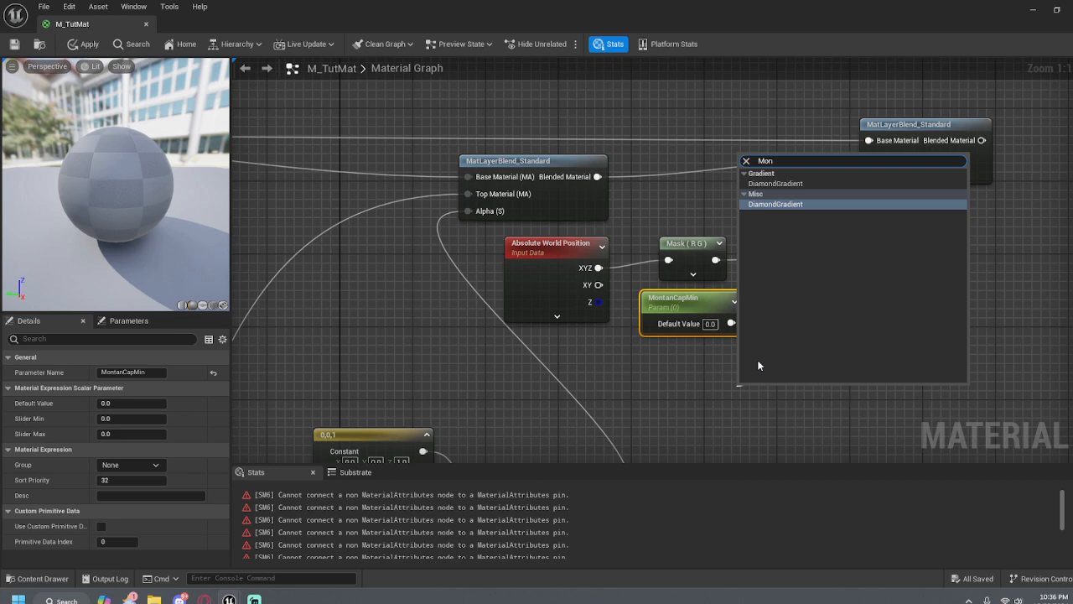
key("BackSpace")
key("BackSpace")
key("BackSpace")
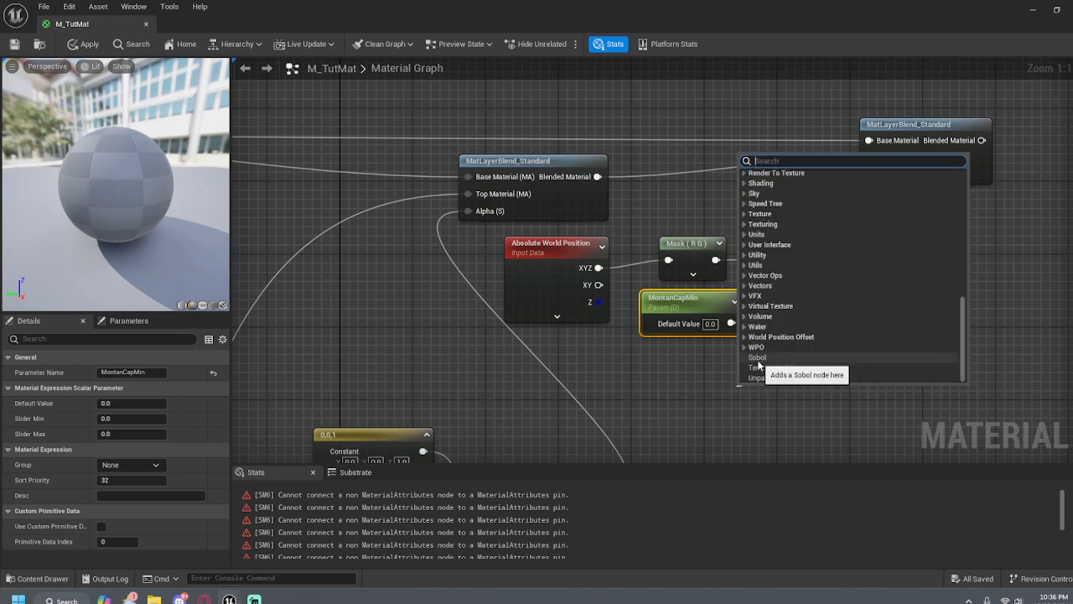
type("sc")
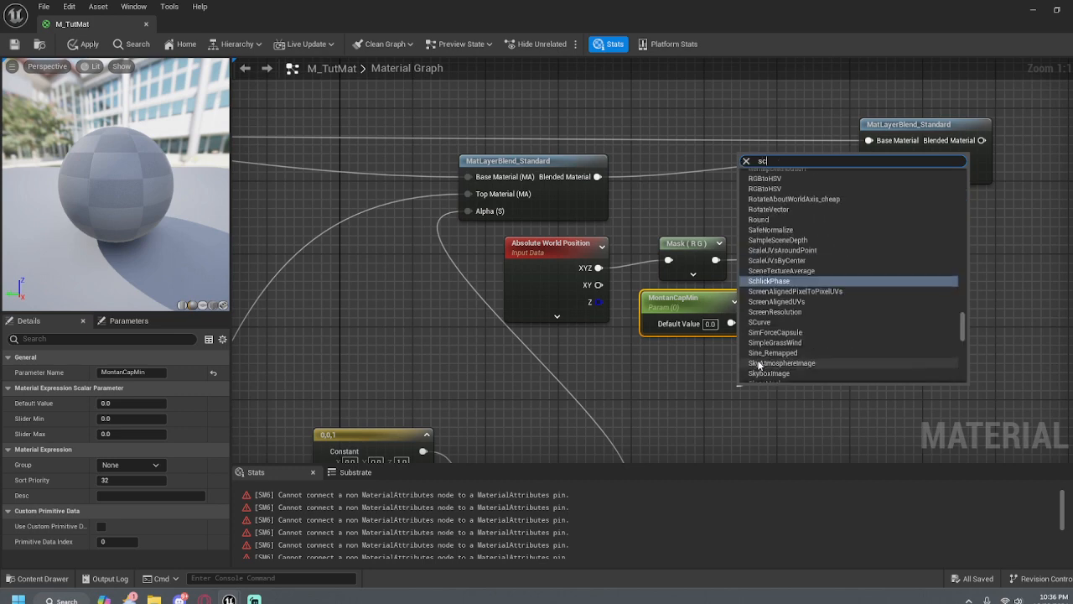
type("a")
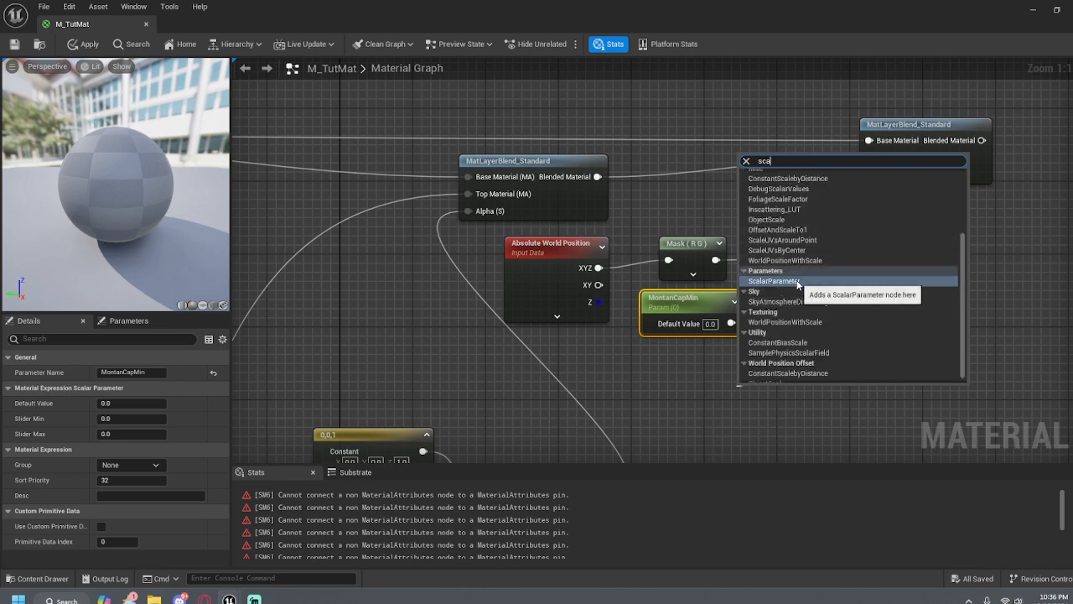
left_click(798, 282)
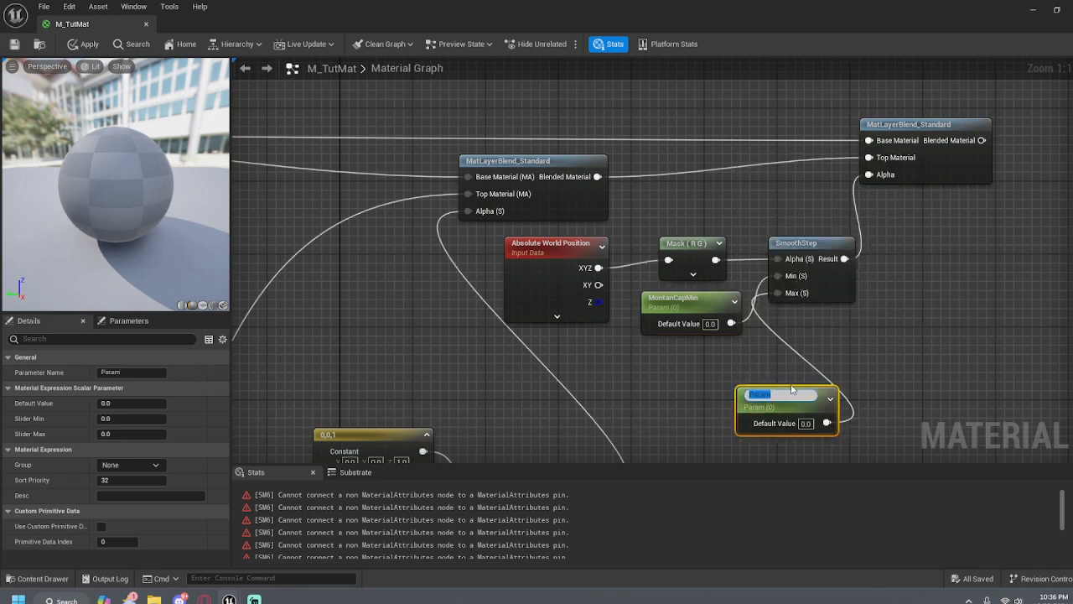
type("Mo")
key("BackSpace")
type("apMax")
left_click_drag(804, 409, 709, 363)
left_click(835, 393)
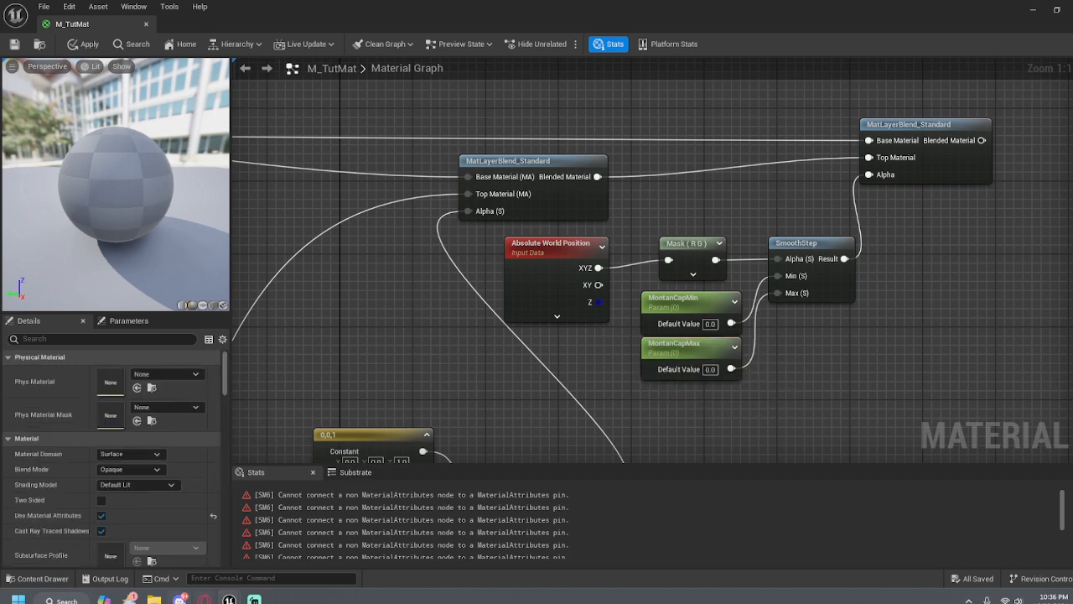
left_click(14, 43)
left_click(631, 322)
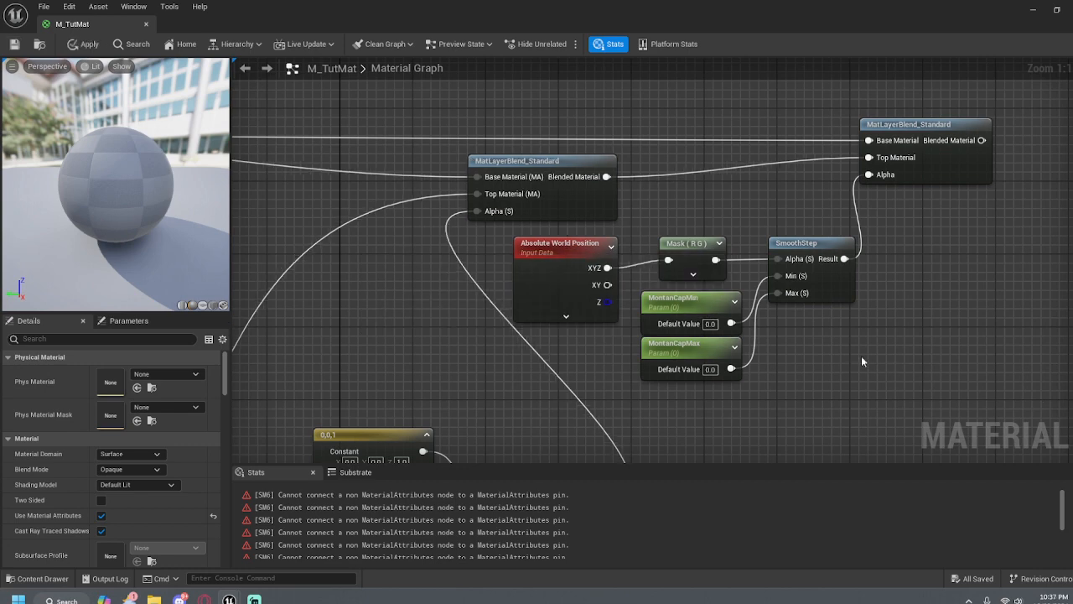
Set the component mask after Absolute World Position to pass only the B channel and save the material despite its compilation errors
left_click(702, 250)
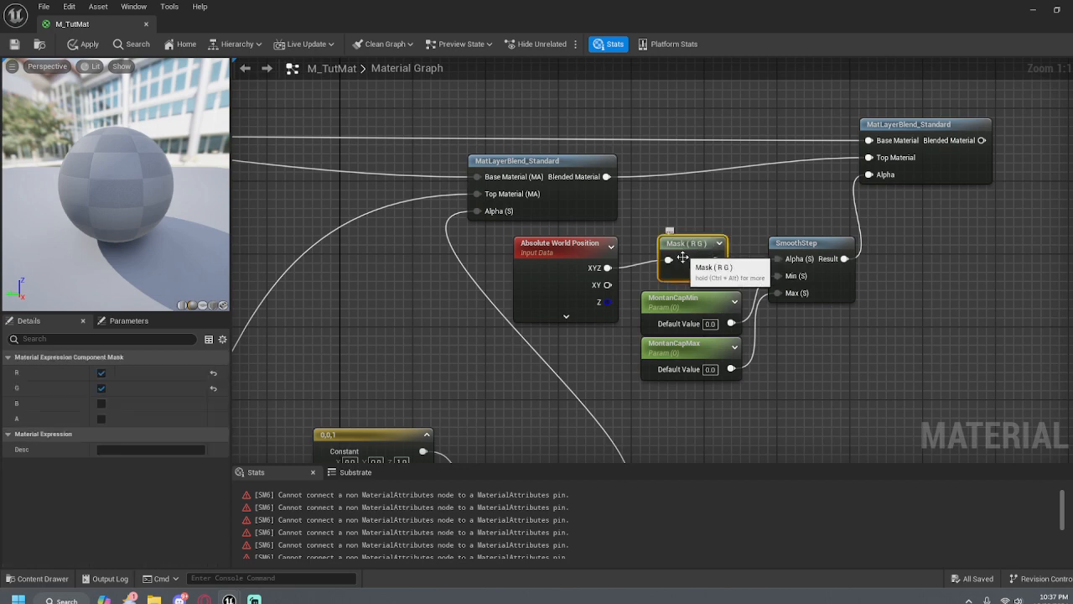
left_click(101, 374)
left_click(101, 388)
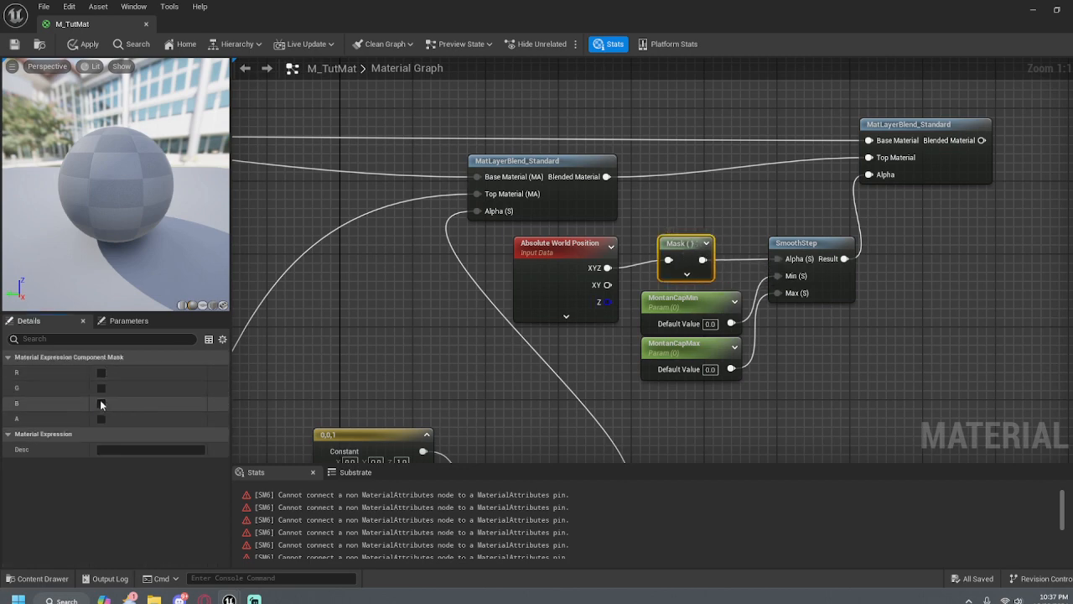
left_click(104, 404)
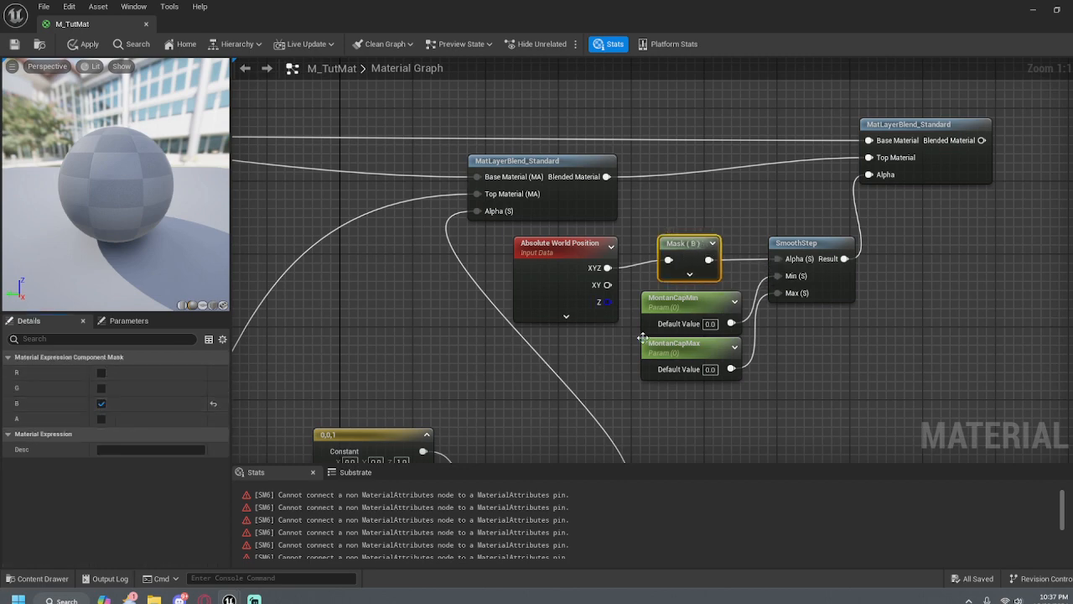
left_click(565, 224)
left_click(570, 244)
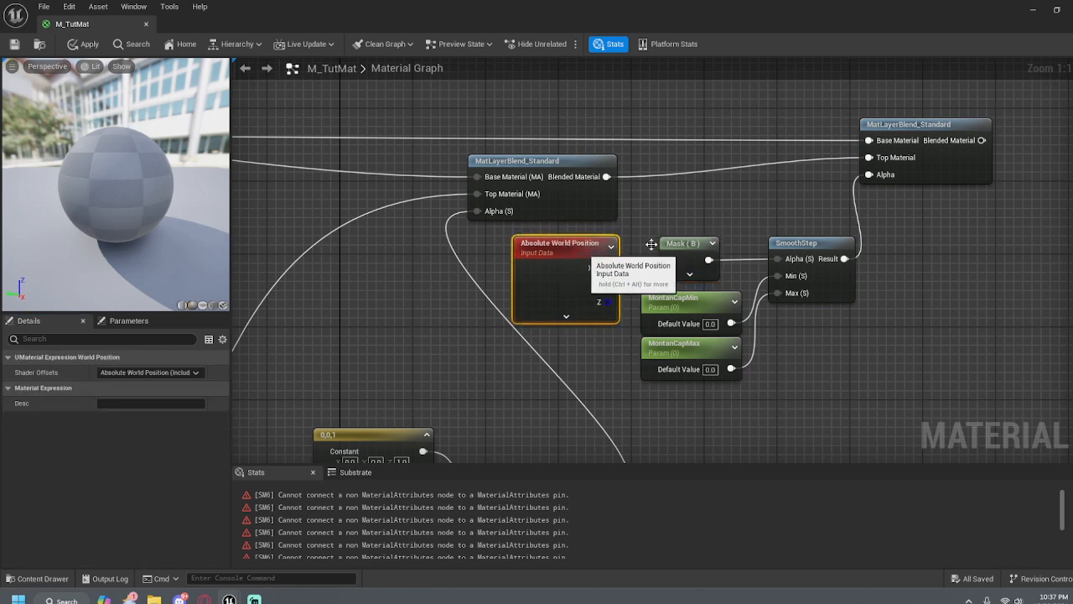
left_click(14, 44)
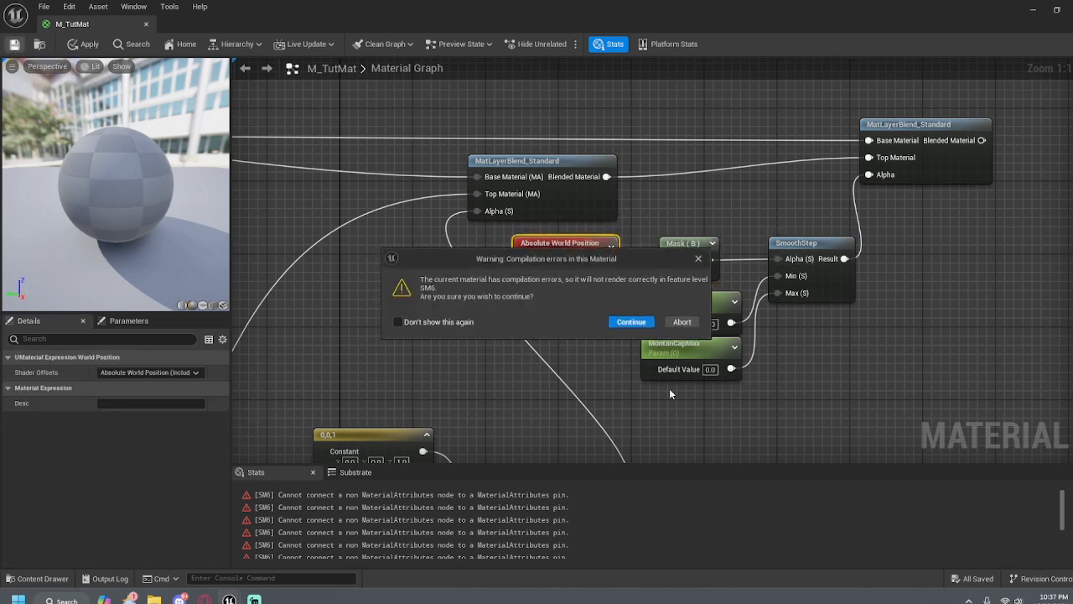
left_click(632, 322)
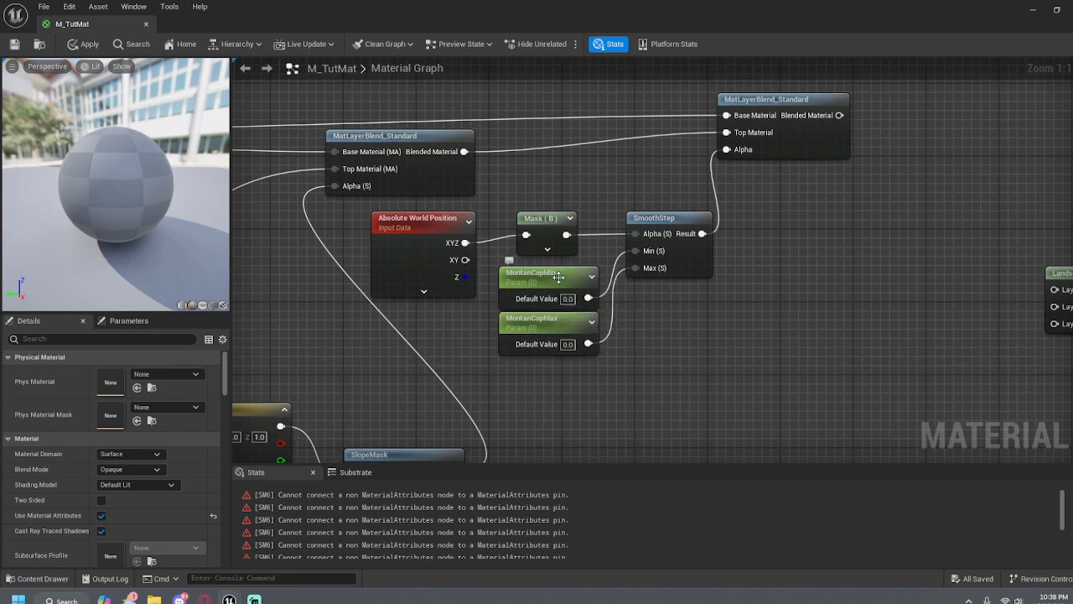
Rename the MontanCapMax parameter to SnowMax and the MontanCapMin parameter to SnowMin
left_click(529, 314)
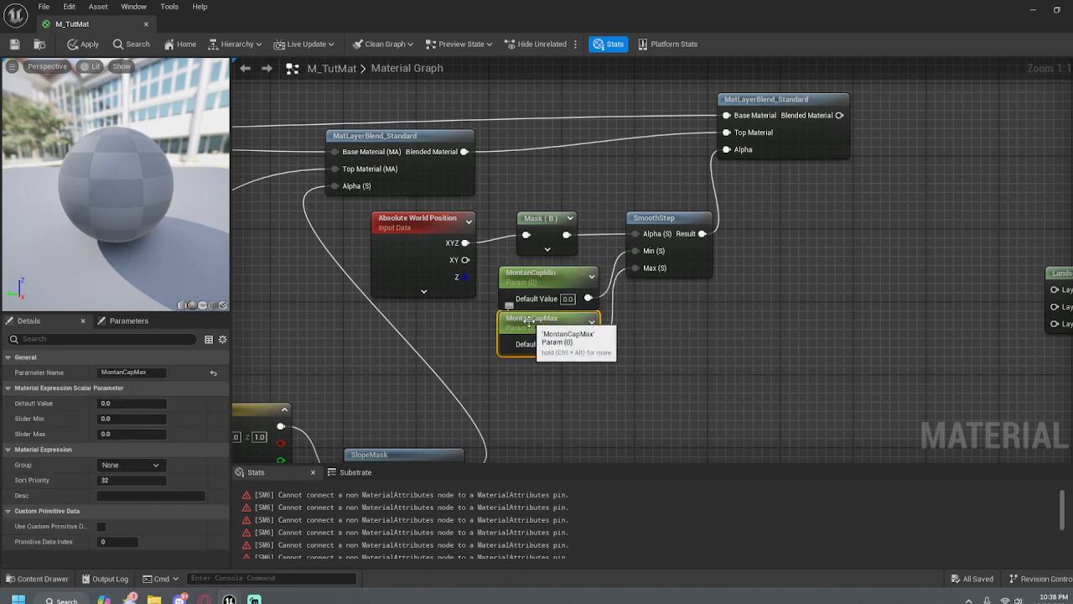
left_click(126, 373)
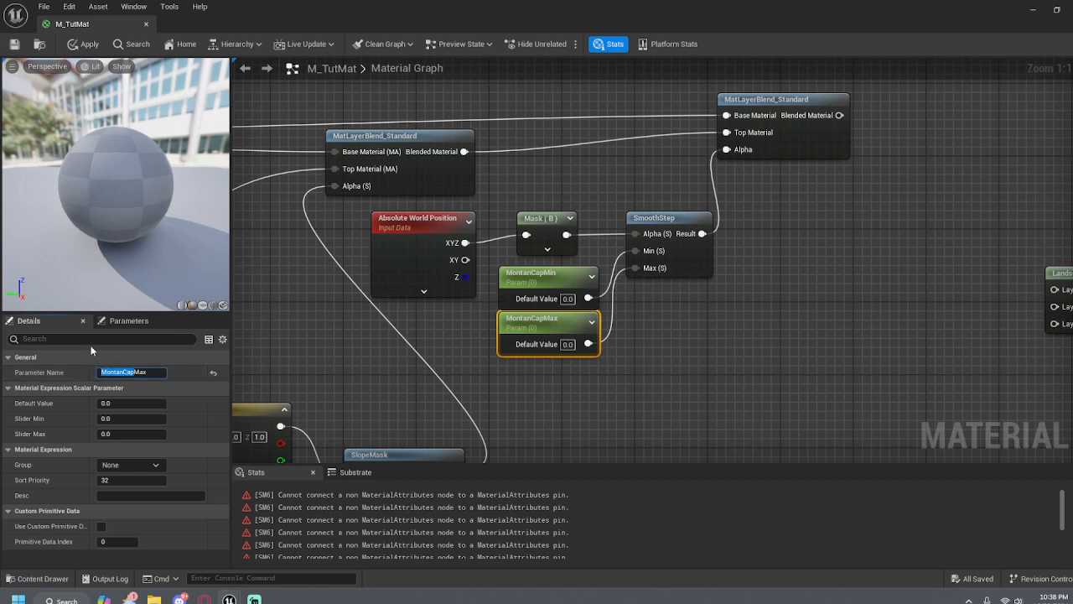
type("S")
type("nowCap")
left_click(513, 279)
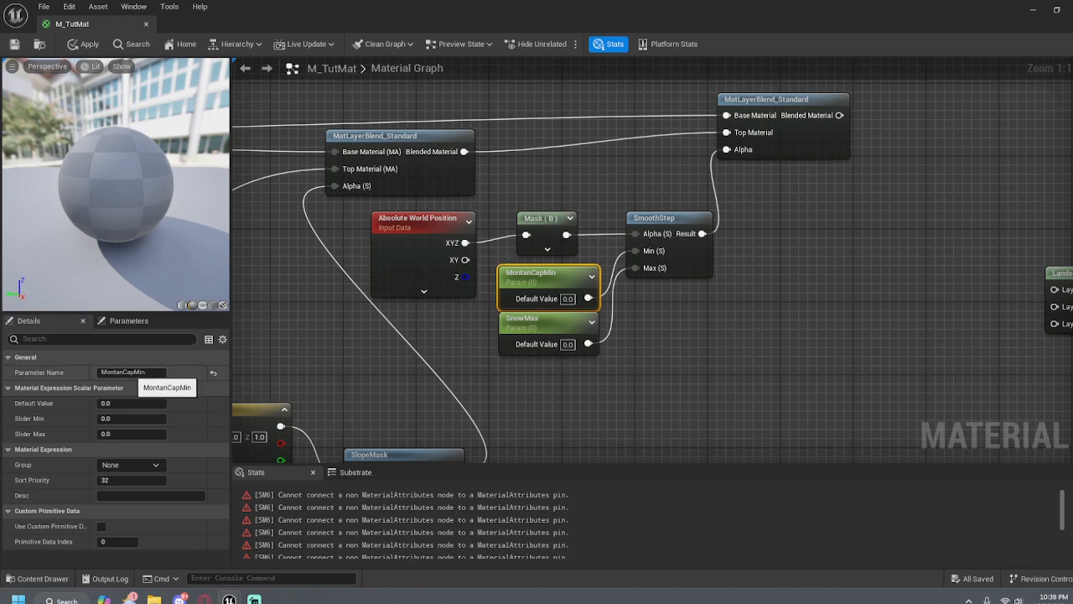
left_click_drag(131, 373, 4, 366)
type("Snow")
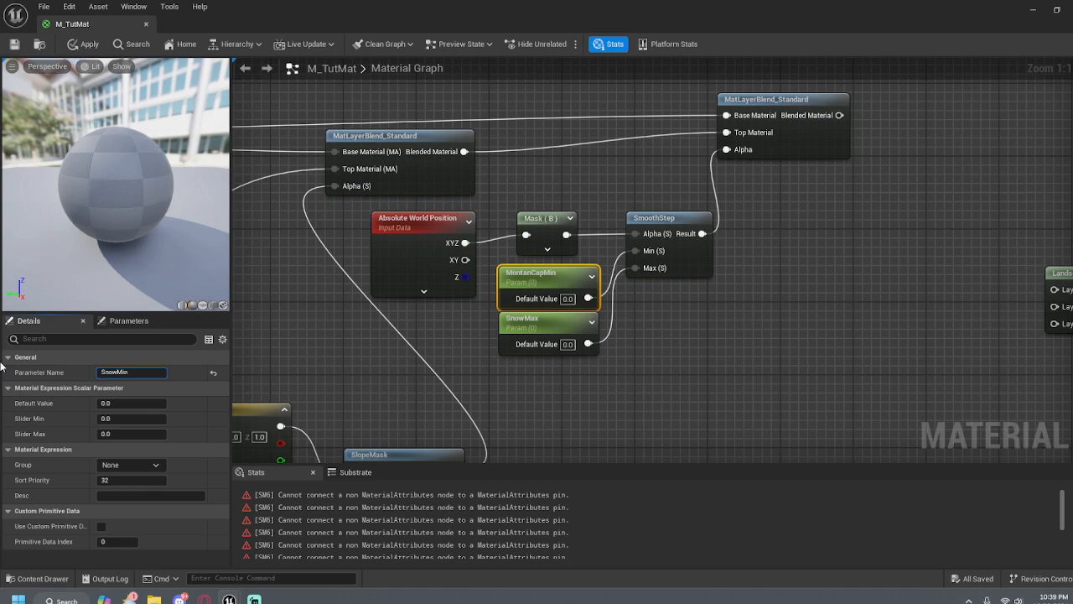
left_click(685, 347)
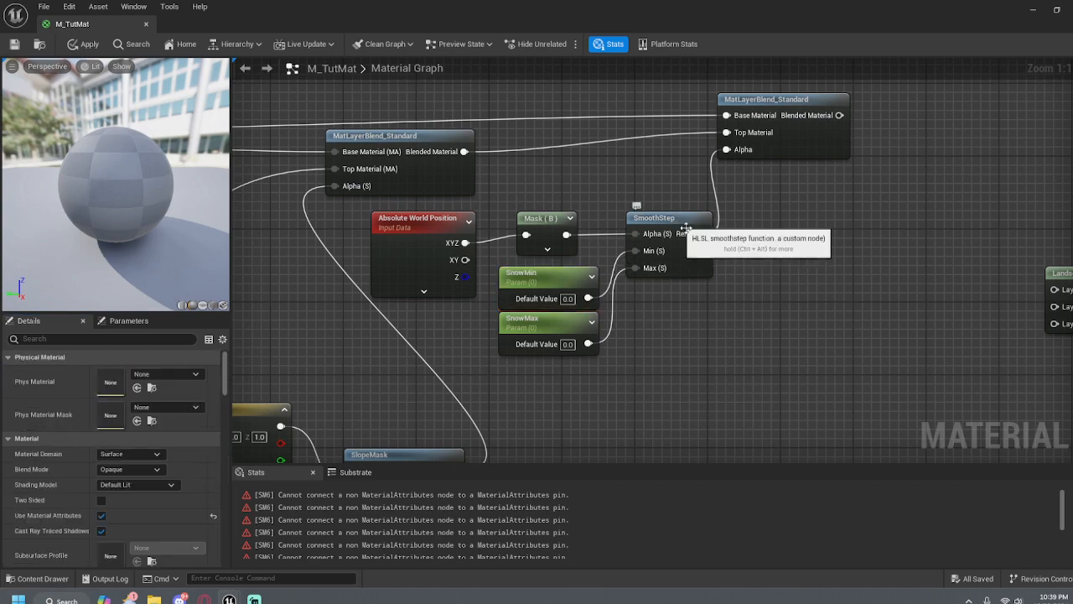
Examine the world-height mask nodes and the slope mask nodes with their connections to the two material layer blends
right_click_drag(882, 156, 1038, 180)
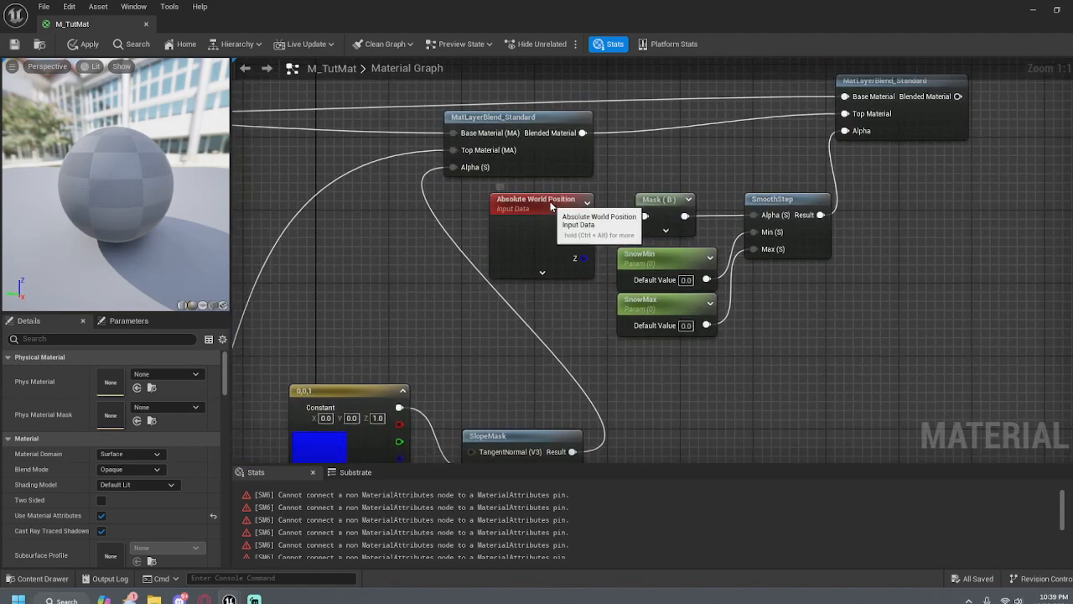
left_click_drag(555, 207, 549, 203)
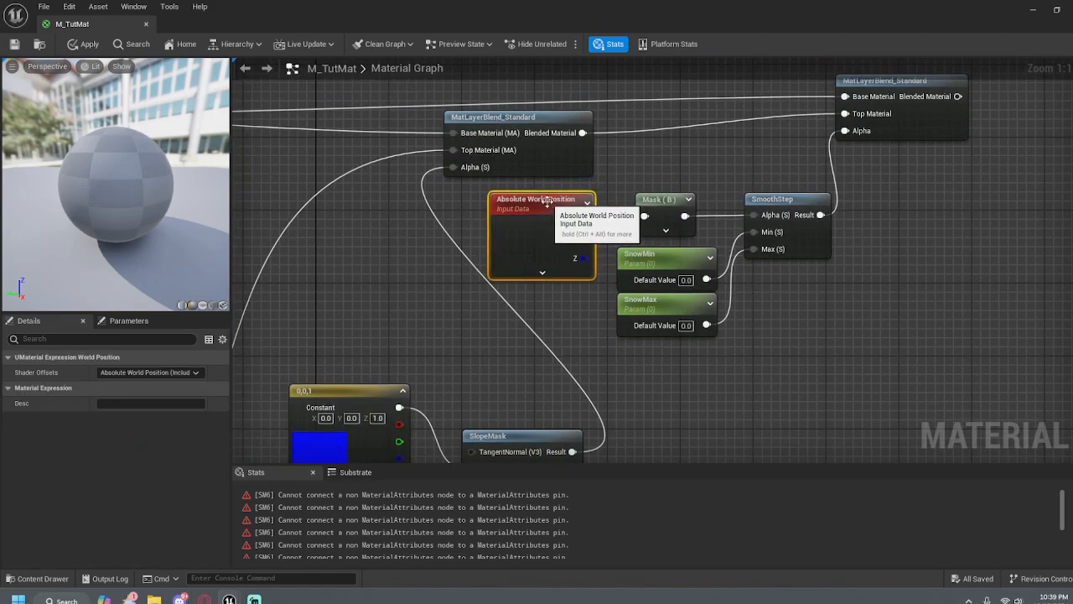
right_click_drag(476, 382, 521, 264)
scroll(521, 265, "down", 2)
right_click_drag(581, 289, 838, 235)
scroll(813, 314, "down", 2)
left_click(533, 285)
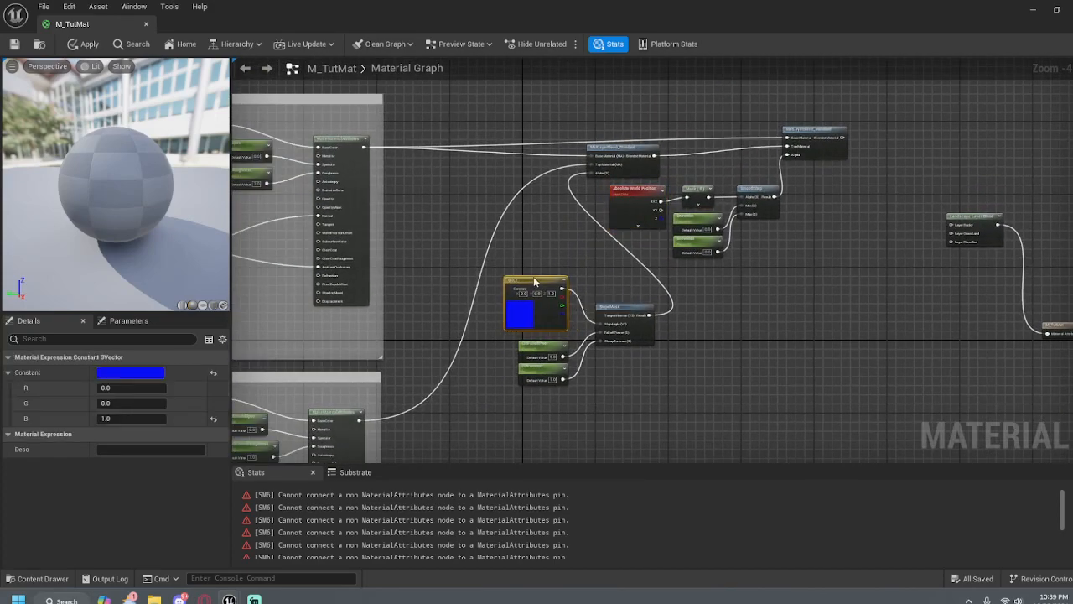
right_click_drag(792, 346, 876, 112)
right_click_drag(682, 296, 736, 298)
Connect the final MatLayerBlend_Standard's Blended Material output to Layer Rocky on the Landscape Layer Blend and save the material
right_click_drag(805, 218, 372, 445)
scroll(500, 206, "up", 3)
right_click_drag(645, 250, 515, 332)
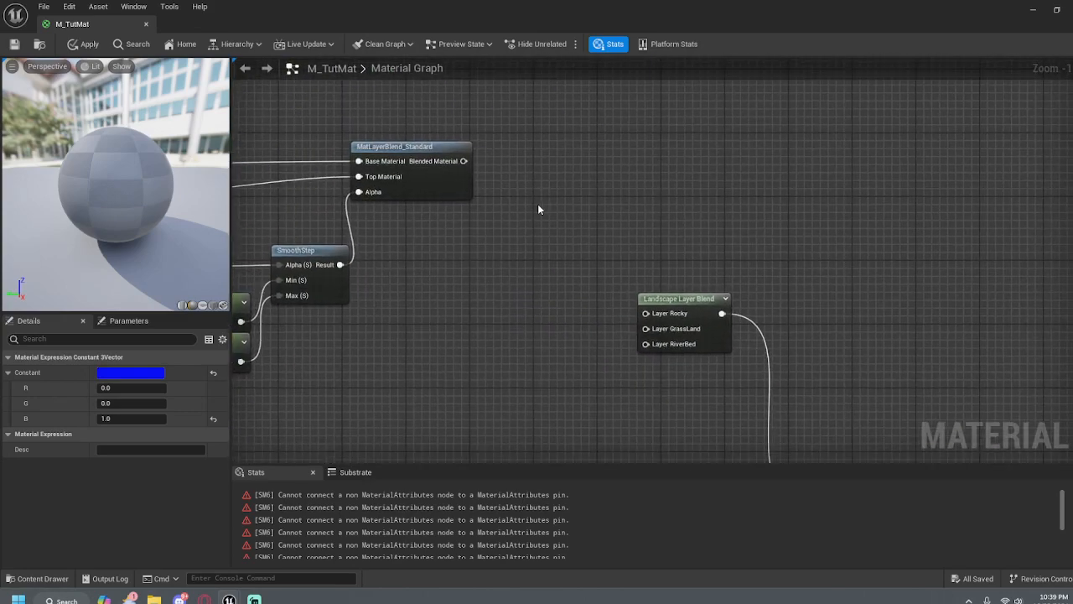
left_click_drag(464, 161, 701, 294)
right_click_drag(458, 350, 733, 316)
scroll(737, 330, "down", 1)
scroll(736, 332, "down", 2)
scroll(735, 334, "up", 1)
right_click_drag(731, 374, 723, 311)
left_click(14, 43)
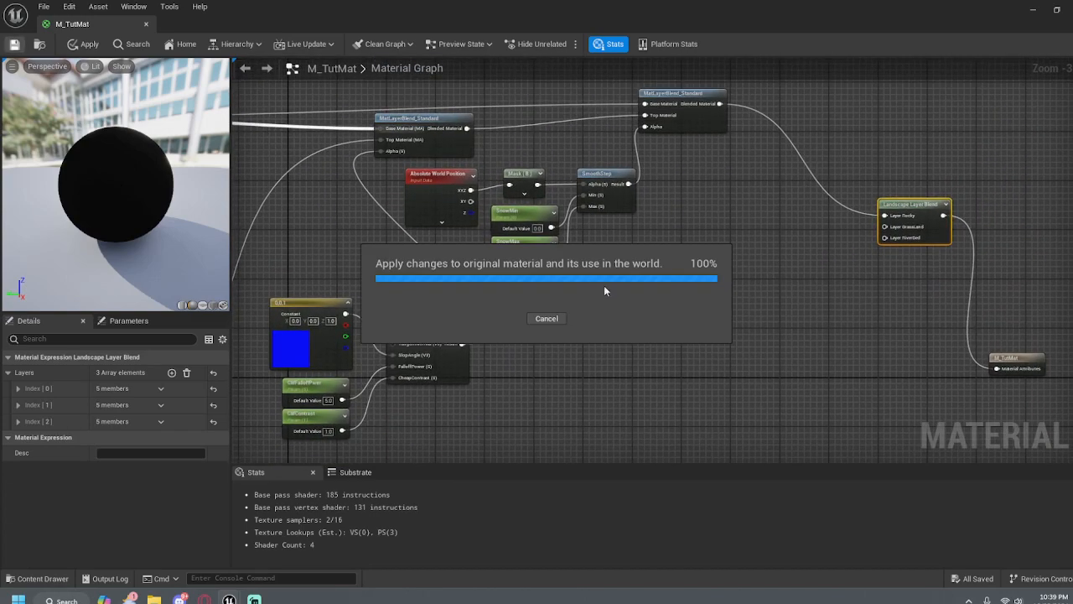
Move the lowest commented layer group further down, leaving free space below the forest ground group
left_click_drag(285, 210, 598, 382)
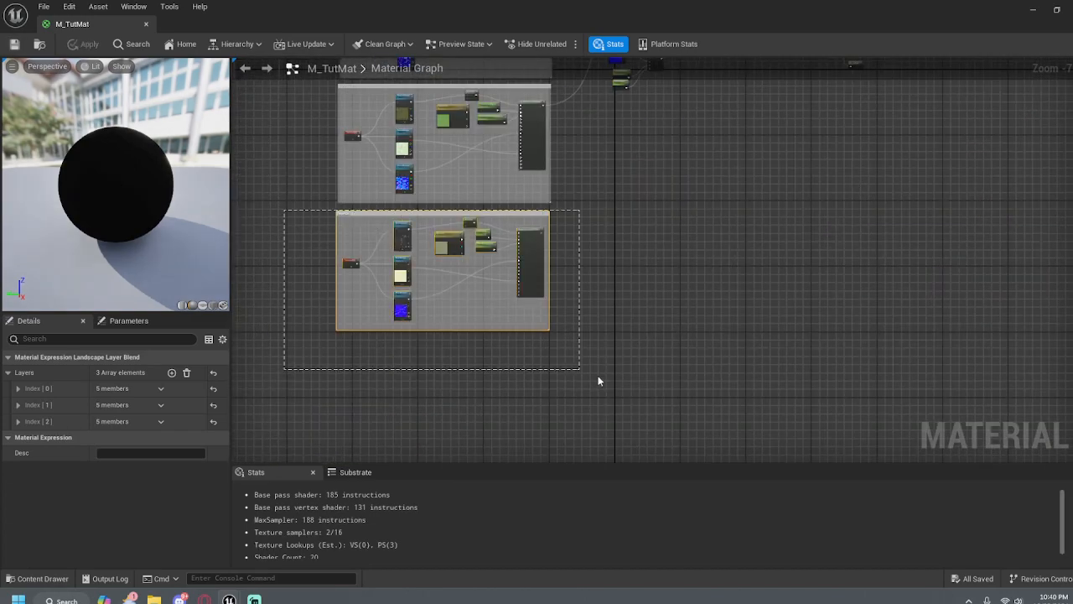
left_click_drag(539, 266, 538, 400)
right_click_drag(716, 120, 698, 273)
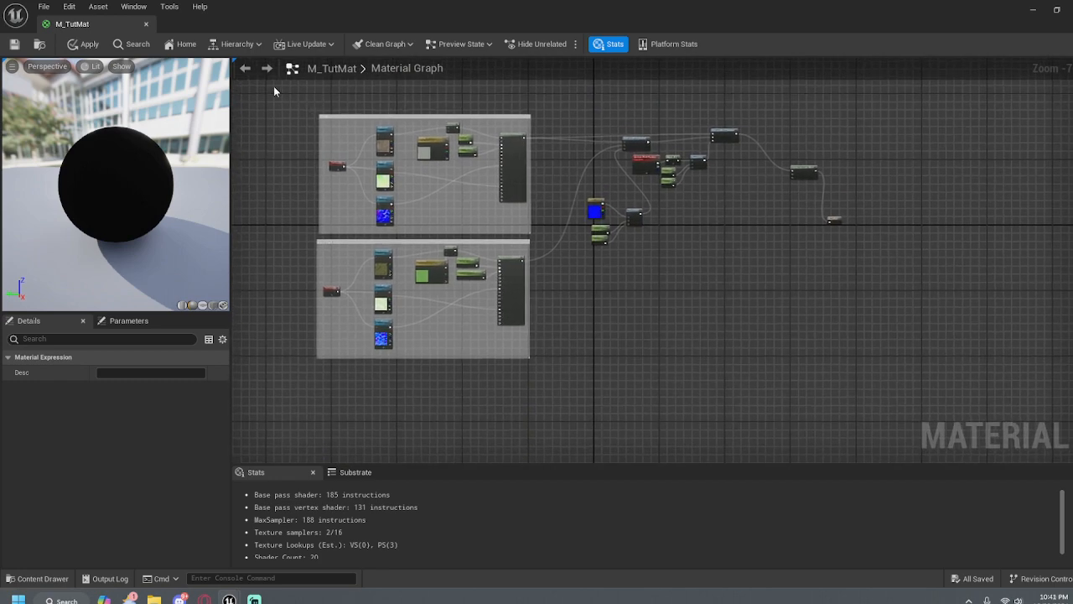
Enclose the two upper layer groups and their blend and mask nodes in one shared comment box
left_click_drag(264, 84, 753, 380)
key("c")
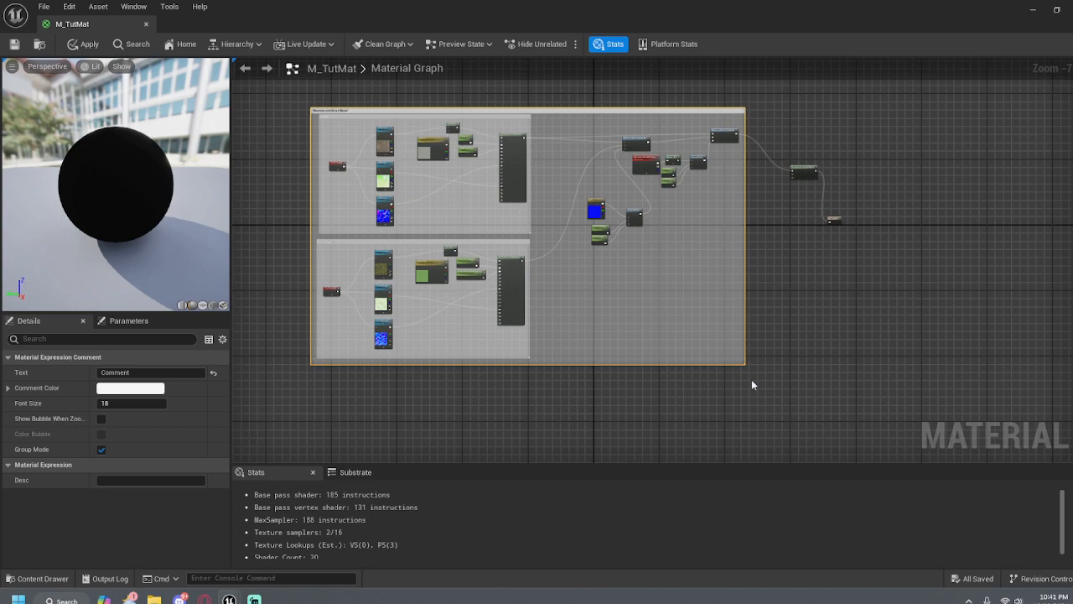
left_click(578, 408)
Delete the two inner comment boxes around the individual layer groups, keeping their nodes inside the shared comment
scroll(439, 130, "up", 3)
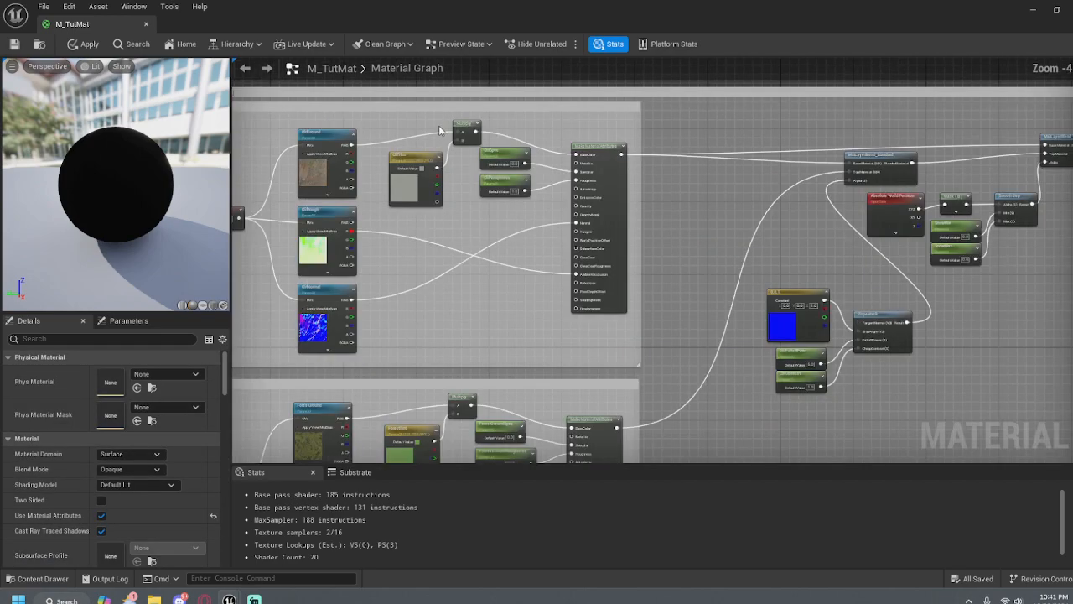
scroll(453, 139, "down", 1)
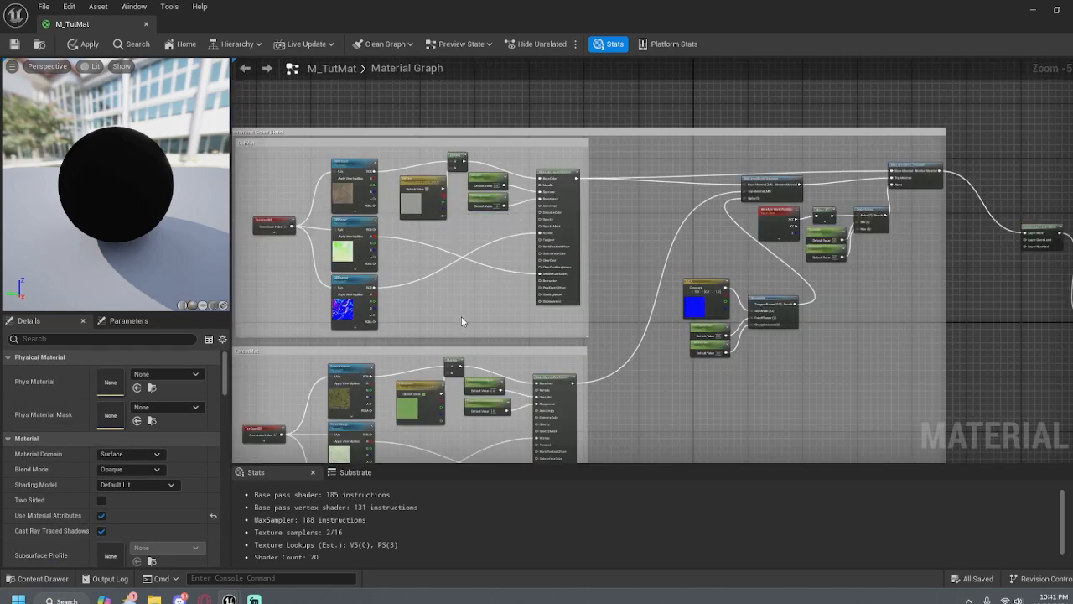
left_click(413, 146)
key("Delete")
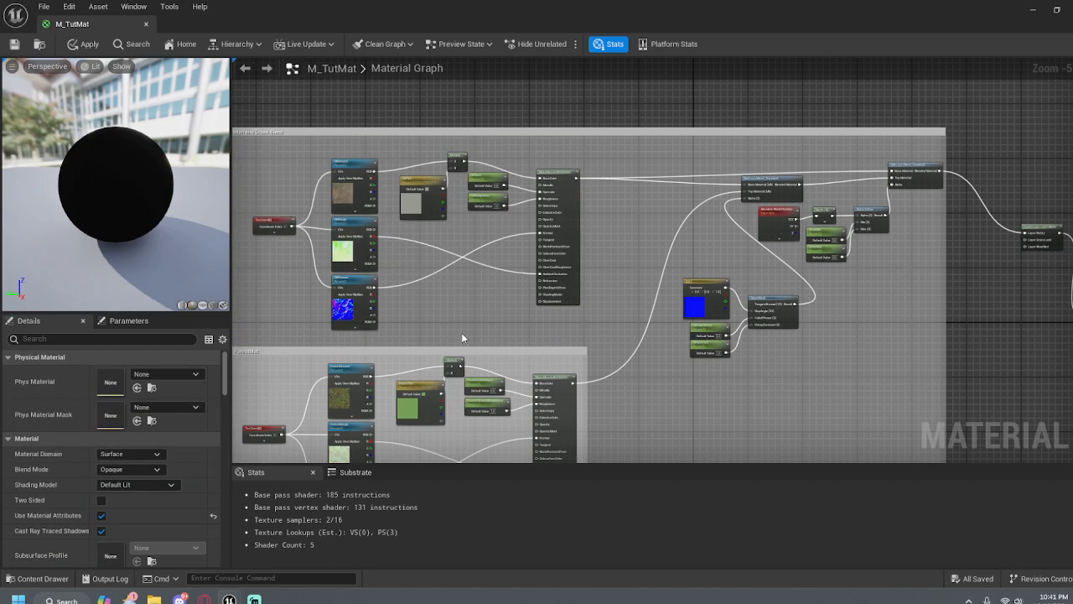
scroll(972, 220, "down", 4)
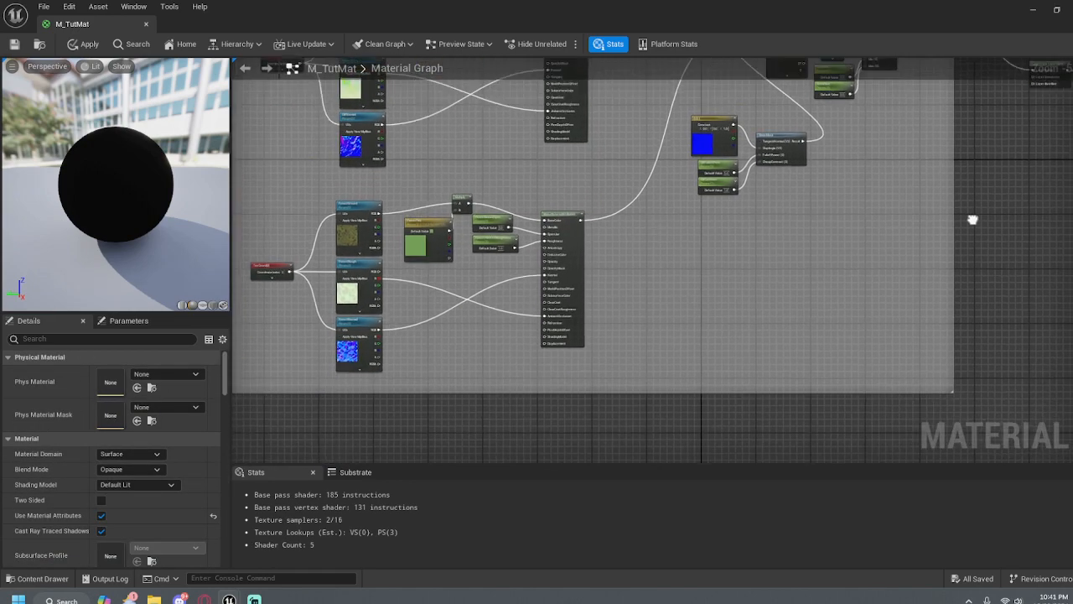
right_click_drag(808, 225, 760, 281)
scroll(780, 289, "up", 2)
scroll(592, 230, "up", 1)
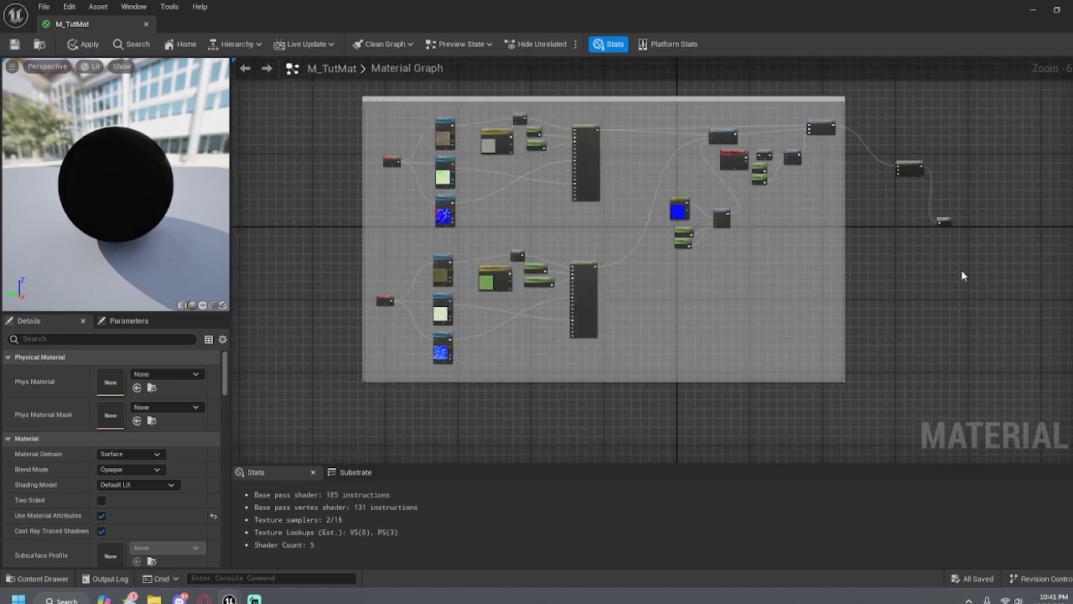
Duplicate the forest ground layer nodes and place the copy between the shared comment box and the lowest layer group
right_click_drag(964, 274, 1051, 148)
scroll(537, 204, "up", 1)
right_click_drag(698, 287, 679, 308)
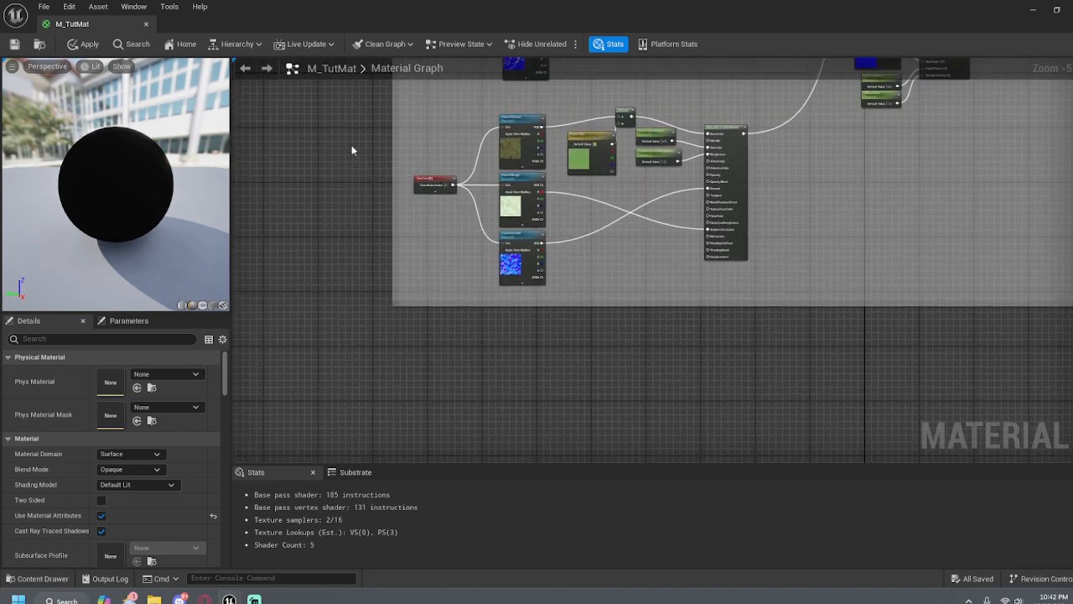
left_click_drag(328, 106, 742, 340)
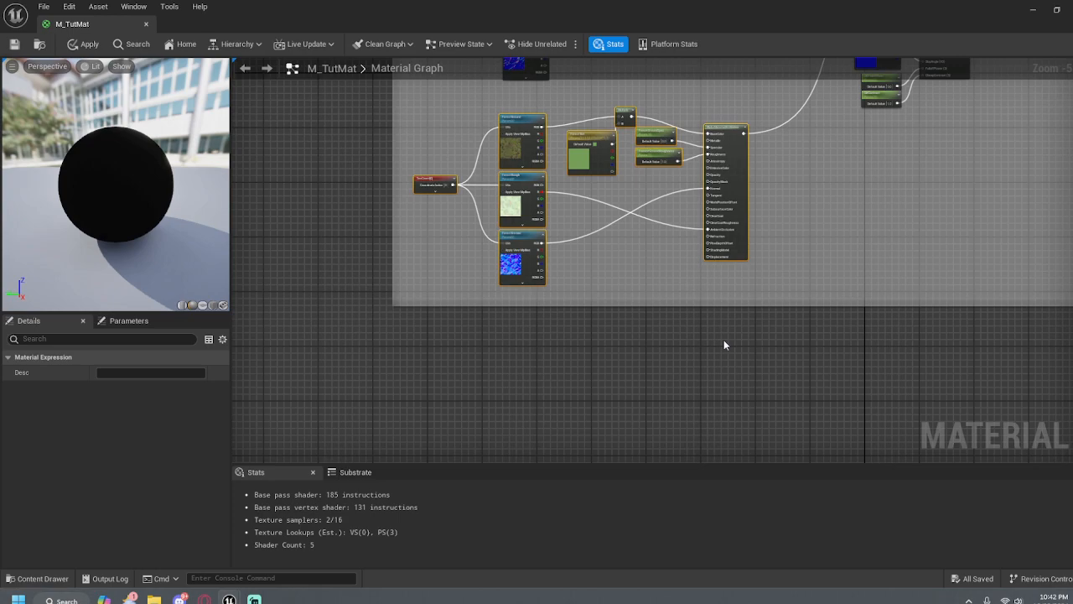
key("ctrl+v")
right_click_drag(970, 334, 957, 146)
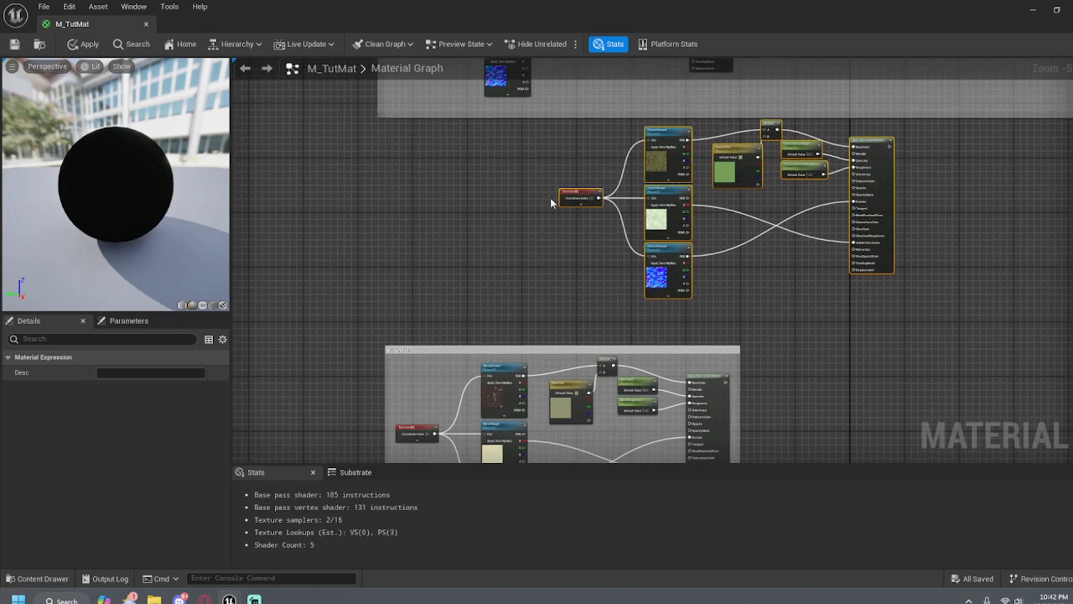
left_click_drag(558, 196, 395, 208)
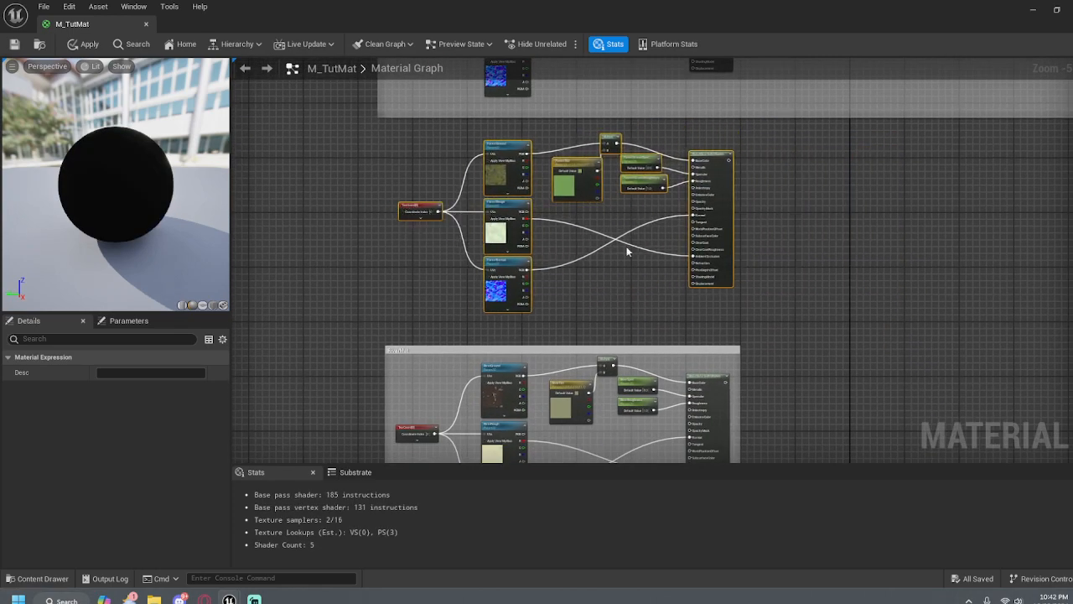
scroll(610, 283, "up", 5)
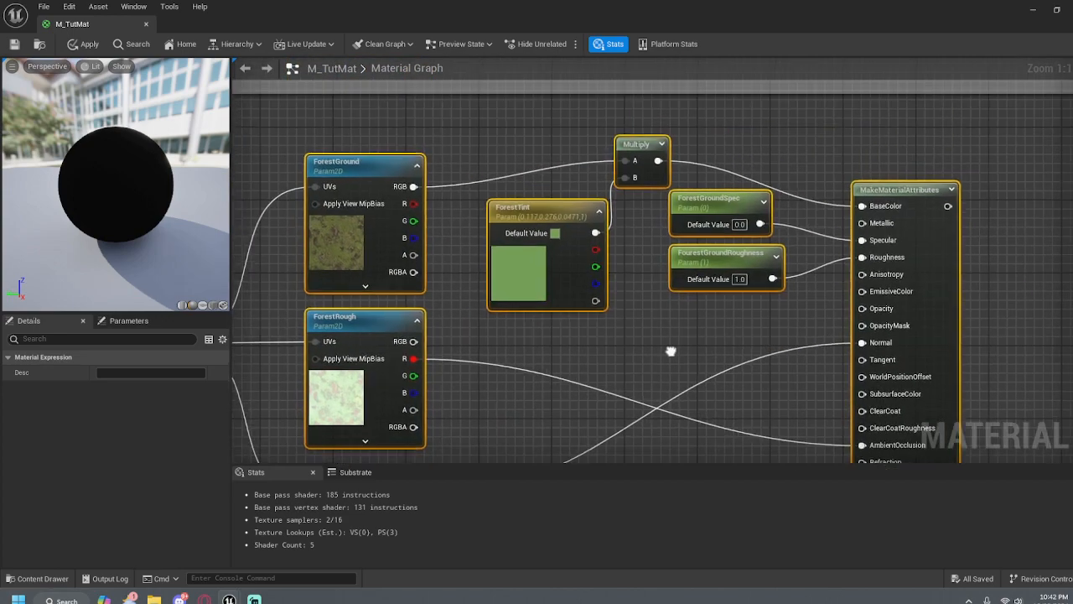
left_click(671, 351)
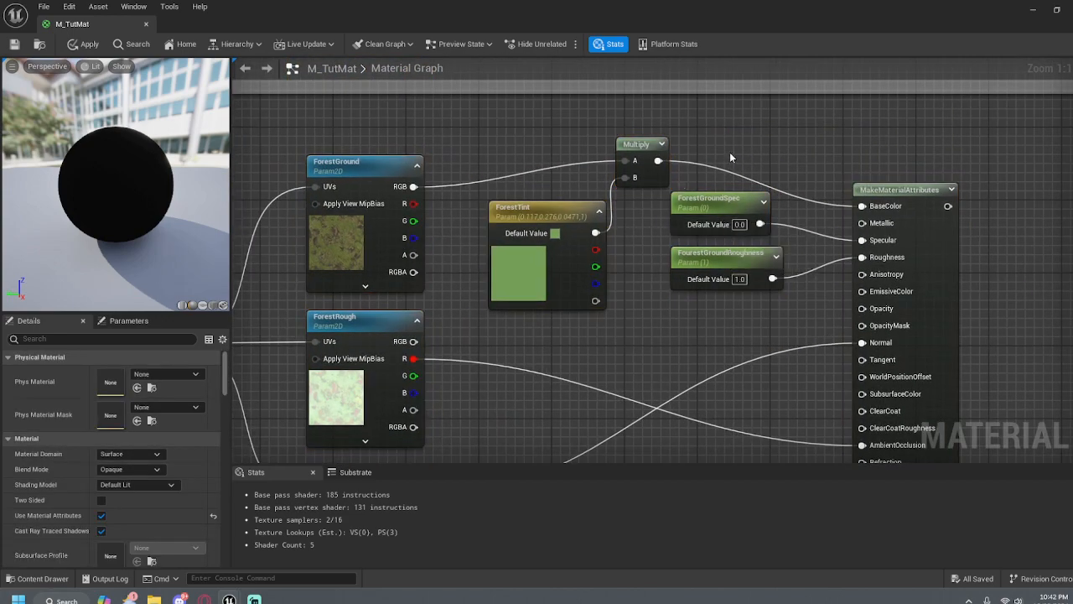
Rename the ForestGroundSpec parameter in the shared comment's forest layer to ForestGroundBlendSpec
right_click_drag(791, 110, 817, 61)
right_click_drag(685, 268, 767, 460)
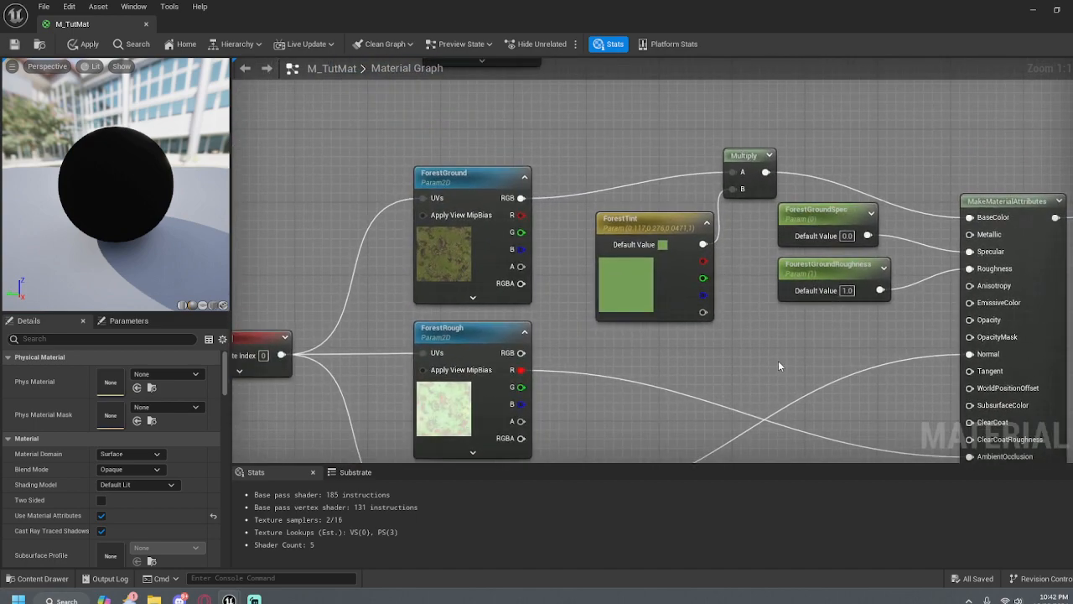
right_click_drag(779, 365, 790, 90)
scroll(786, 270, "down", 2)
right_click_drag(807, 340, 704, 460)
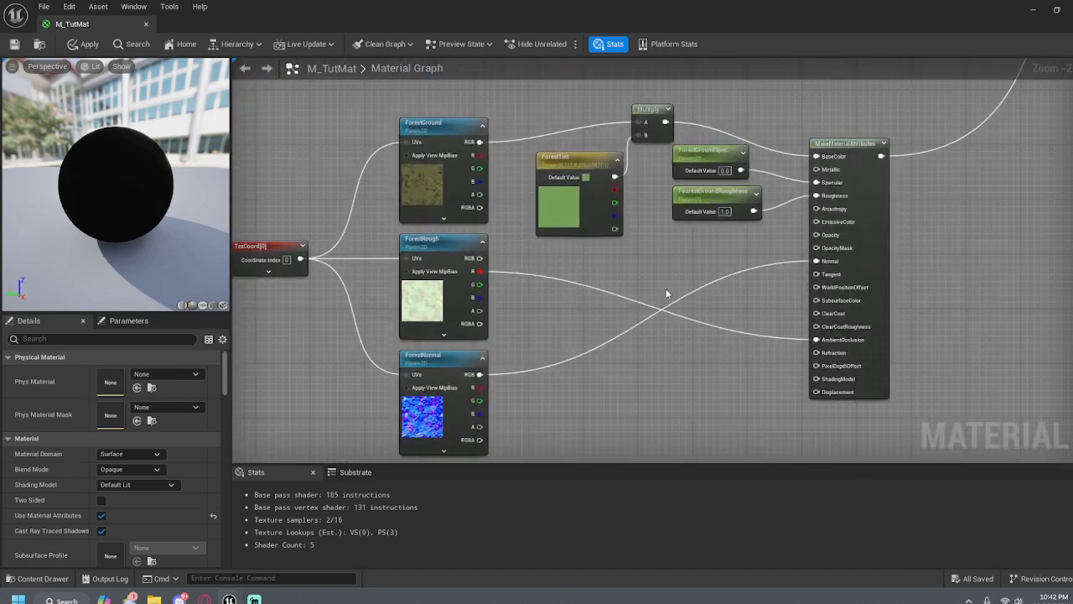
right_click_drag(713, 174, 708, 321)
scroll(708, 323, "up", 2)
left_click(691, 289)
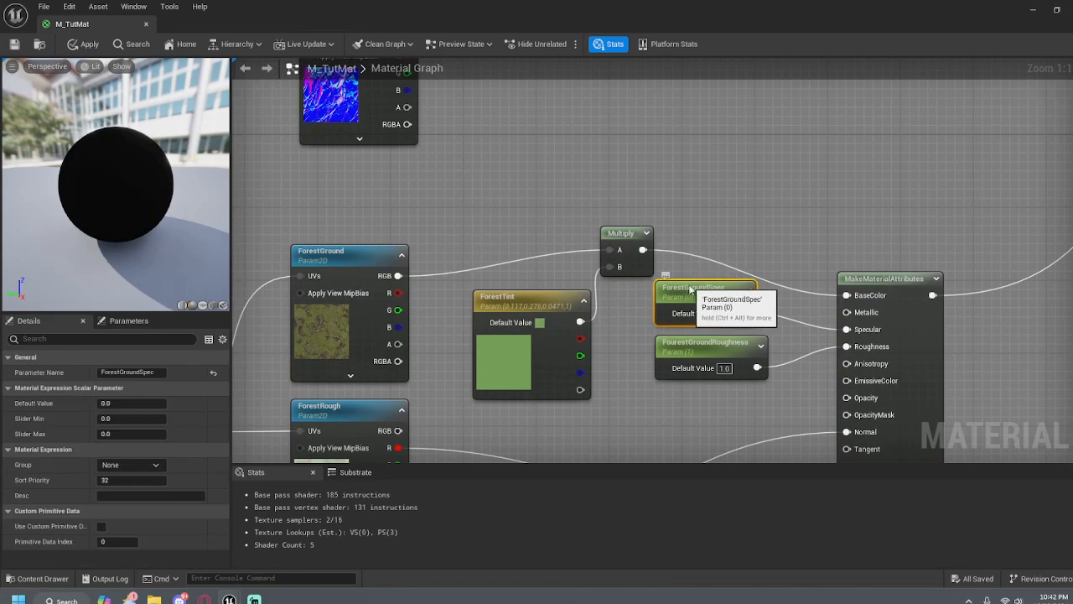
left_click(691, 289)
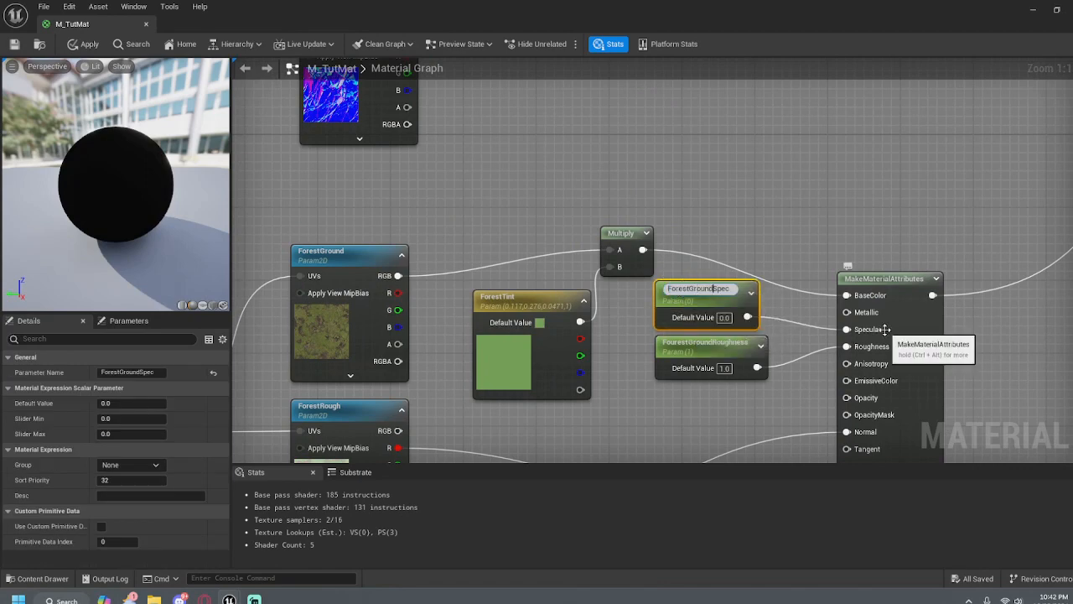
type("Blend")
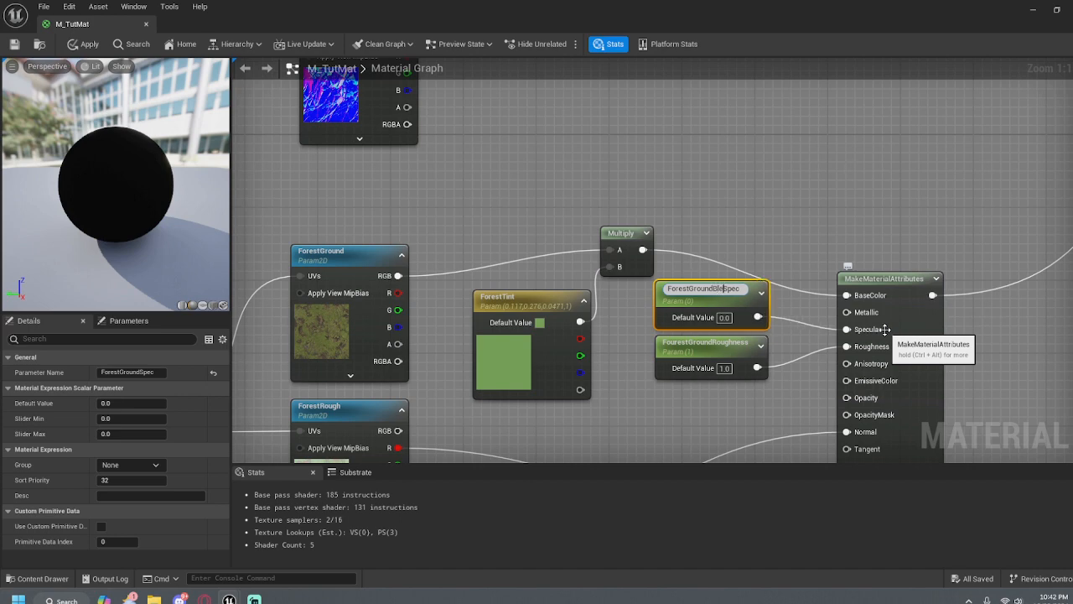
left_click(718, 379)
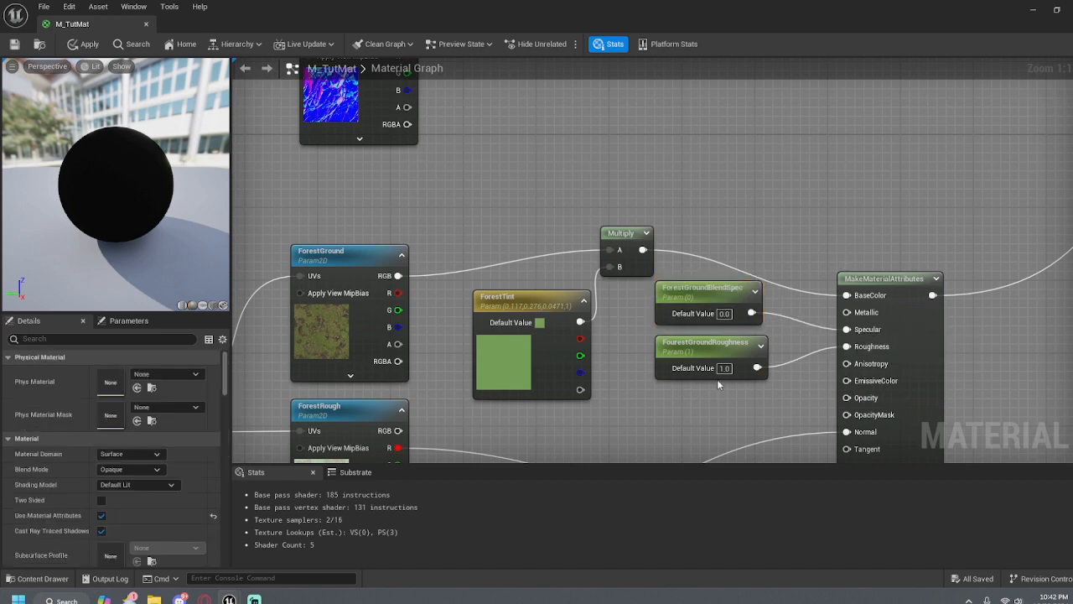
Rename the roughness parameter of the same forest layer to FourestGroundblendRoughness
left_click(728, 349)
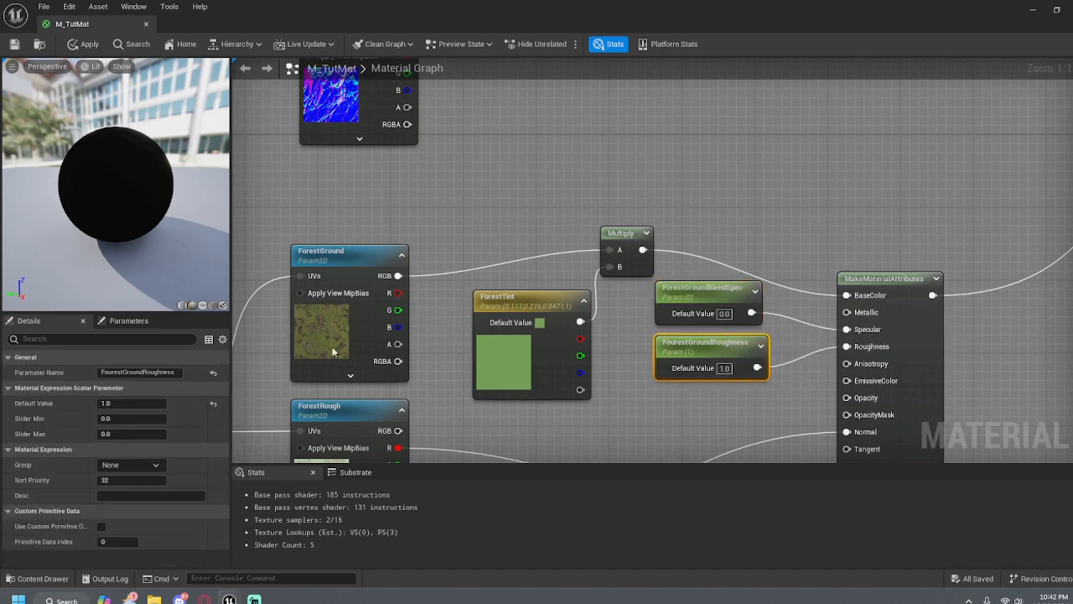
left_click(138, 372)
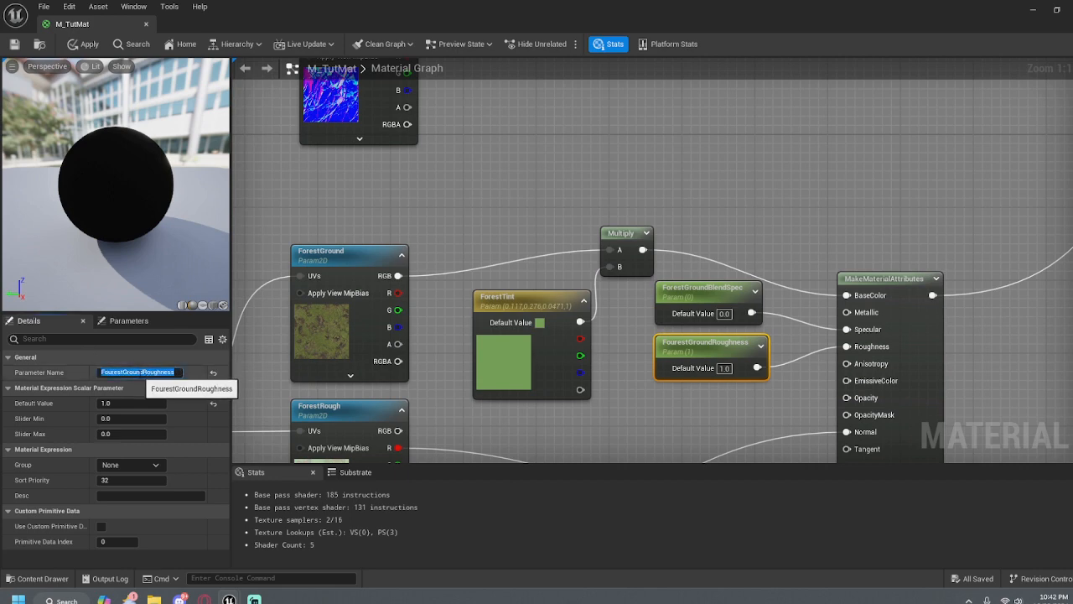
key("Return")
type("Blend")
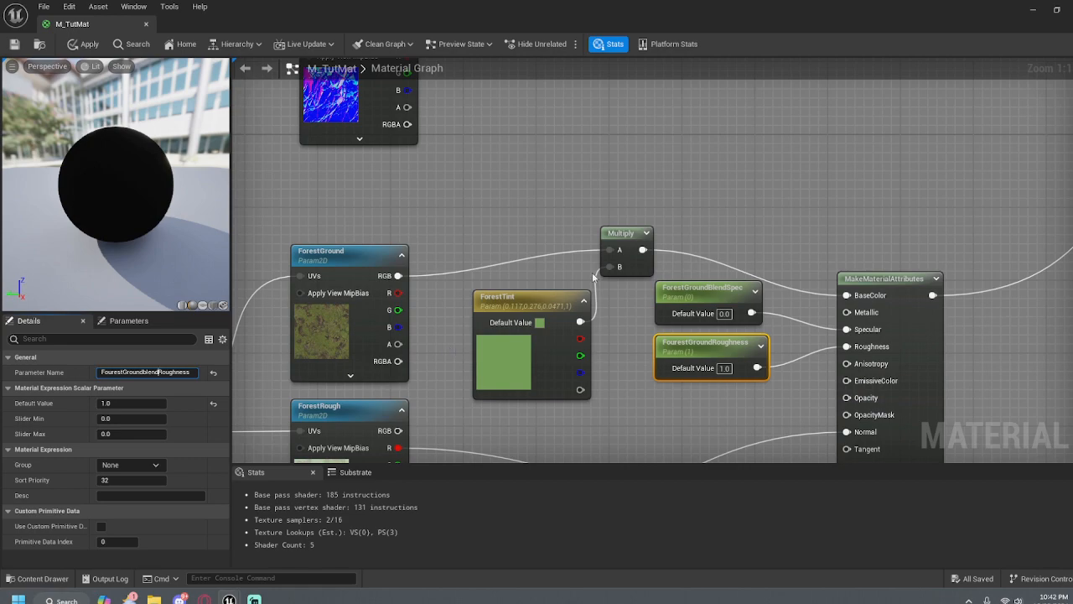
left_click(679, 405)
Rename the ForestGround texture parameter in the blended forest layer to ForestBlendGround
right_click_drag(656, 442, 688, 335)
scroll(714, 265, "down", 1)
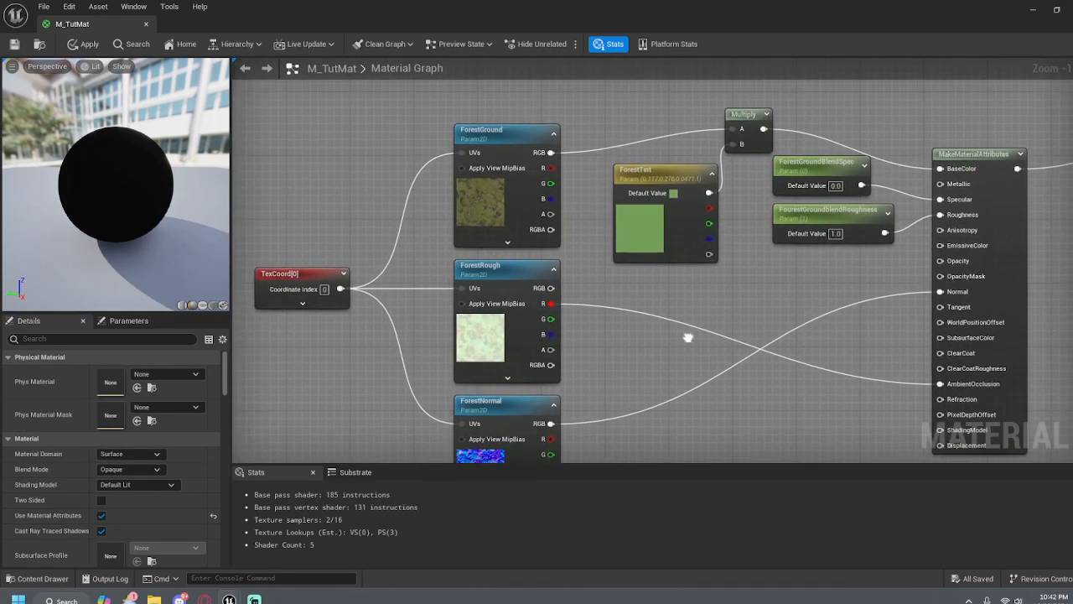
left_click(509, 157)
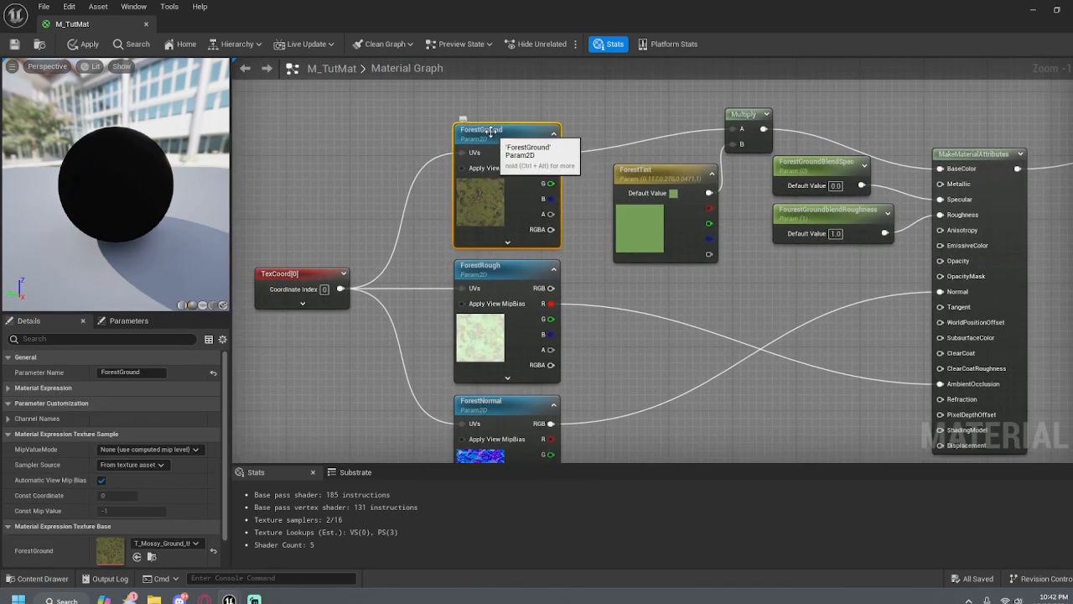
left_click(120, 372)
key("Home")
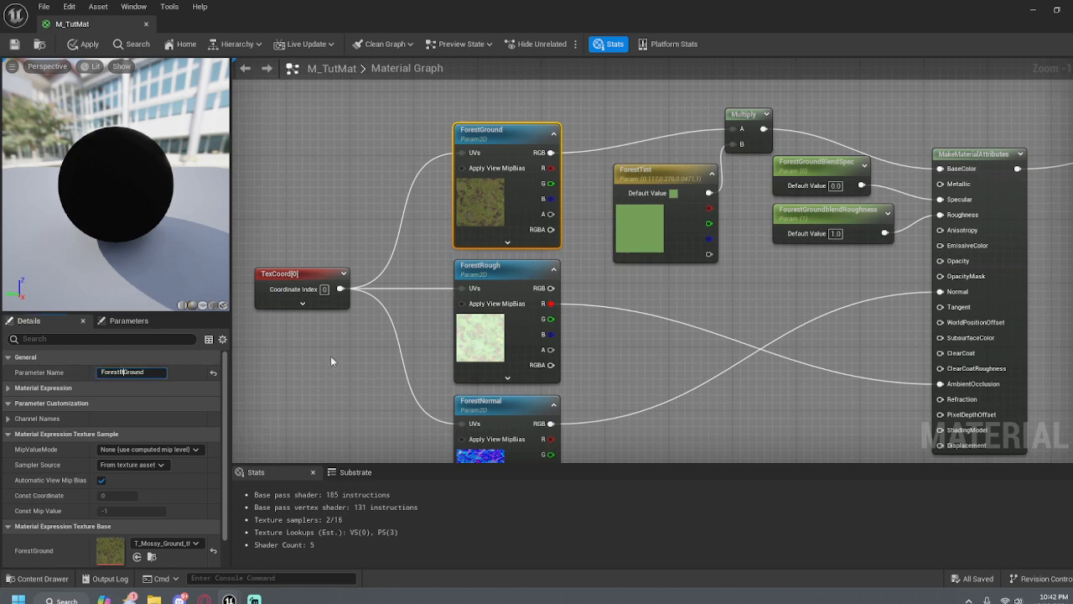
type("Blend")
left_click(322, 383)
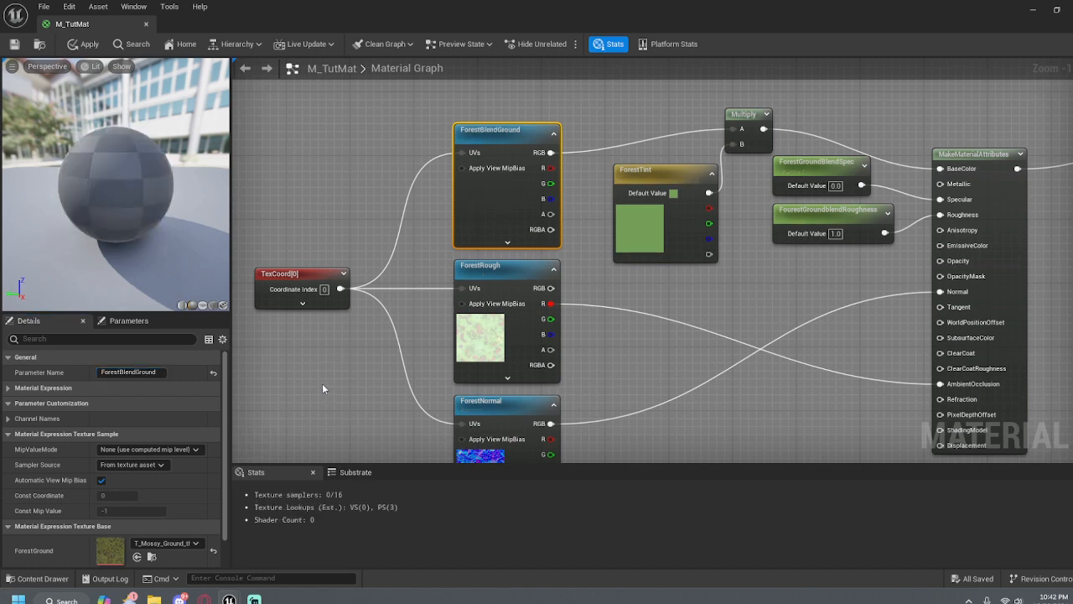
Rename the ForestRough texture parameter in the blended forest layer to ForestBlendRough
left_click(497, 289)
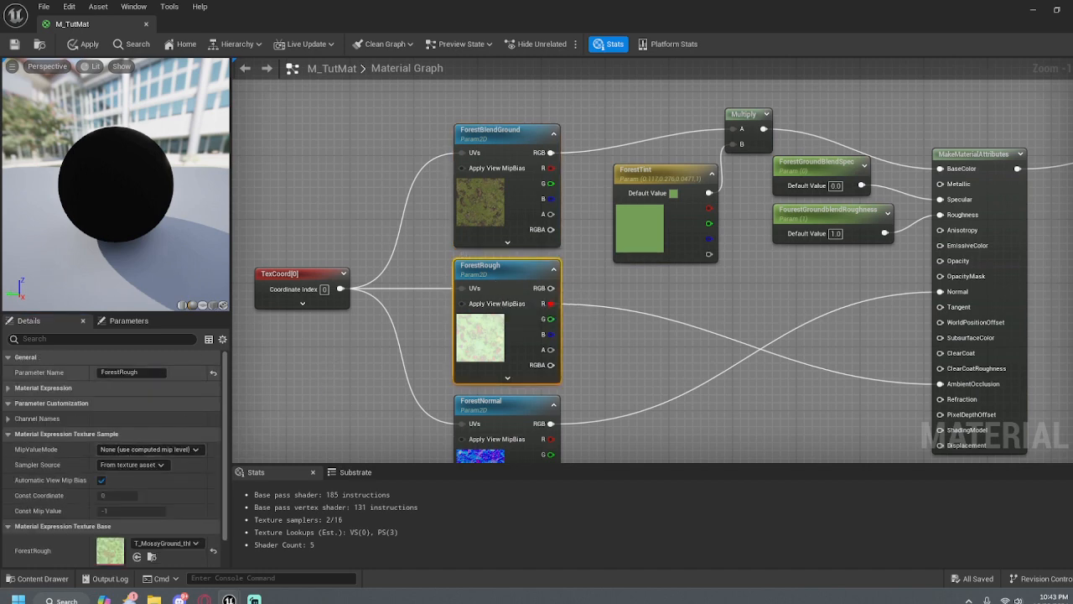
left_click(203, 374)
key("Home")
key("Right")
key("Right")
key("Right")
key("Right")
key("Right")
key("Right")
type("Blend")
left_click(241, 337)
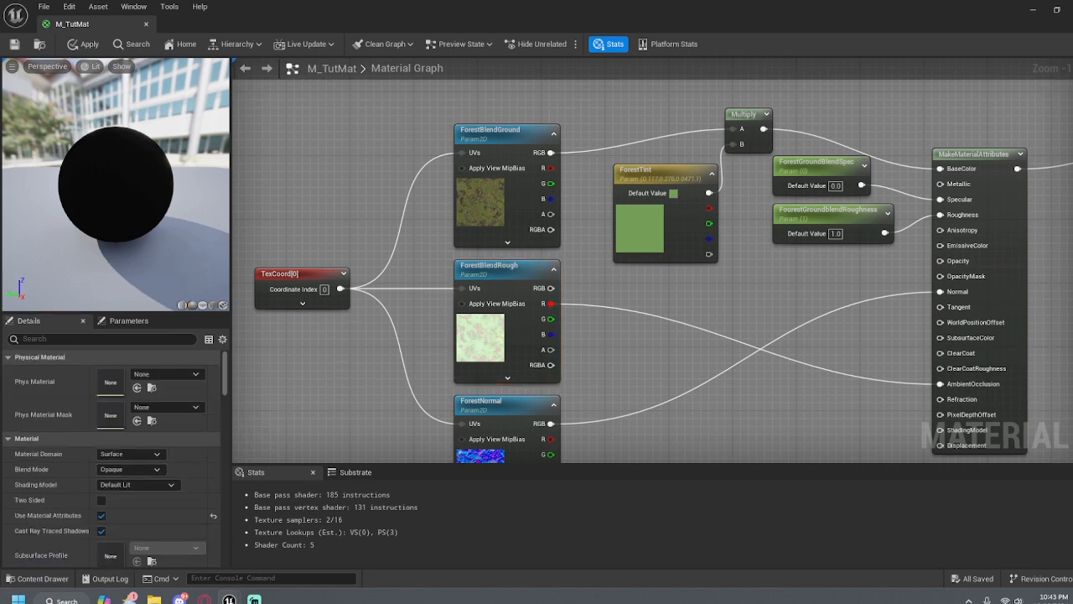
Rename the ForestNormal texture parameter in the blended forest layer to ForestBlendNormal
right_click_drag(507, 402, 474, 279)
left_click(474, 279)
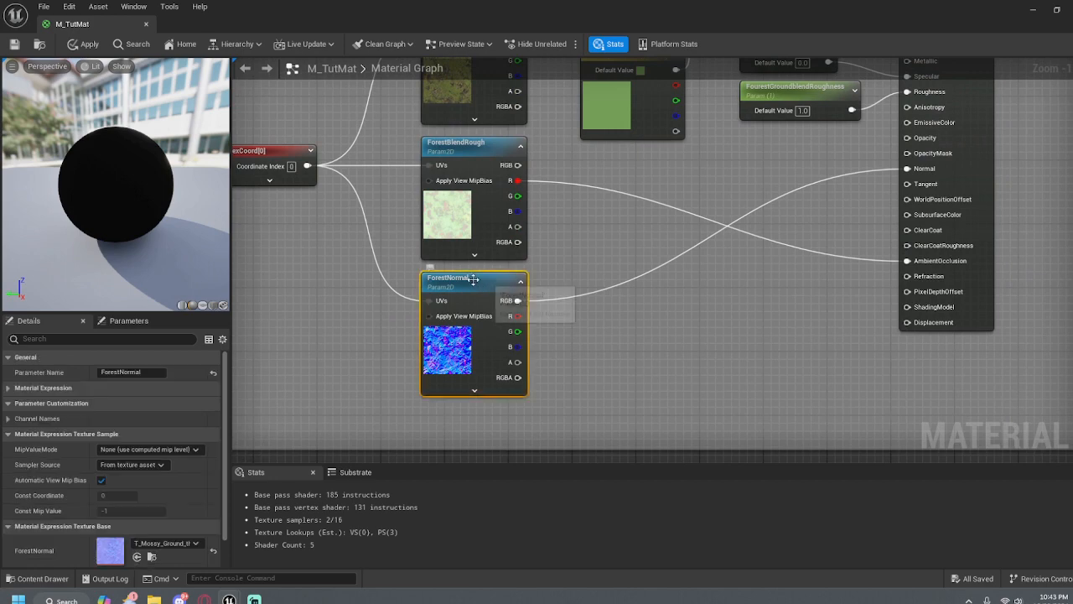
left_click(125, 371)
key("Left")
key("Right")
key("Right")
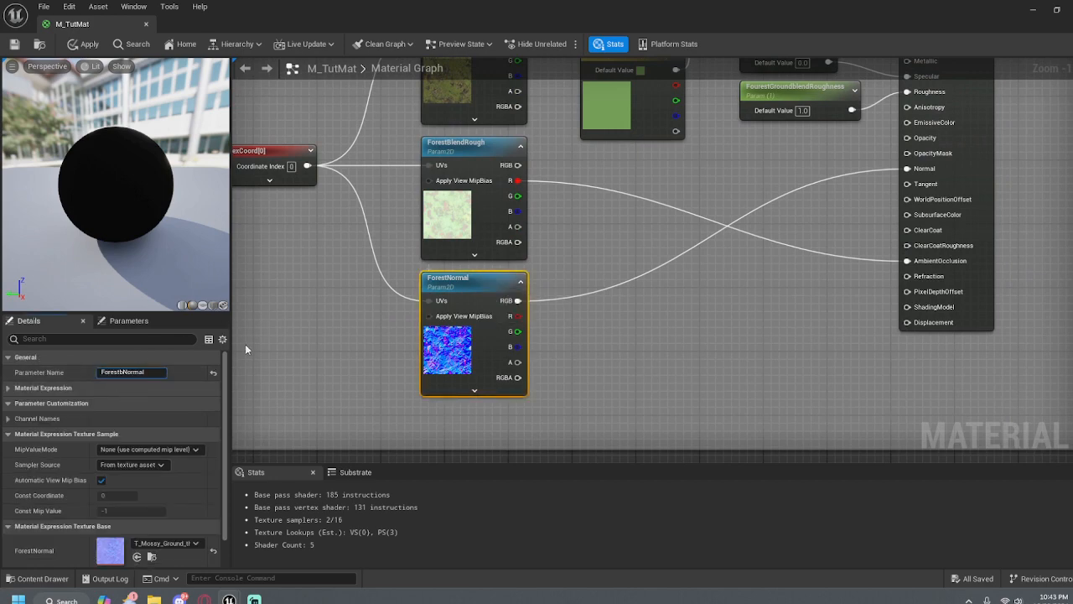
type("Blend")
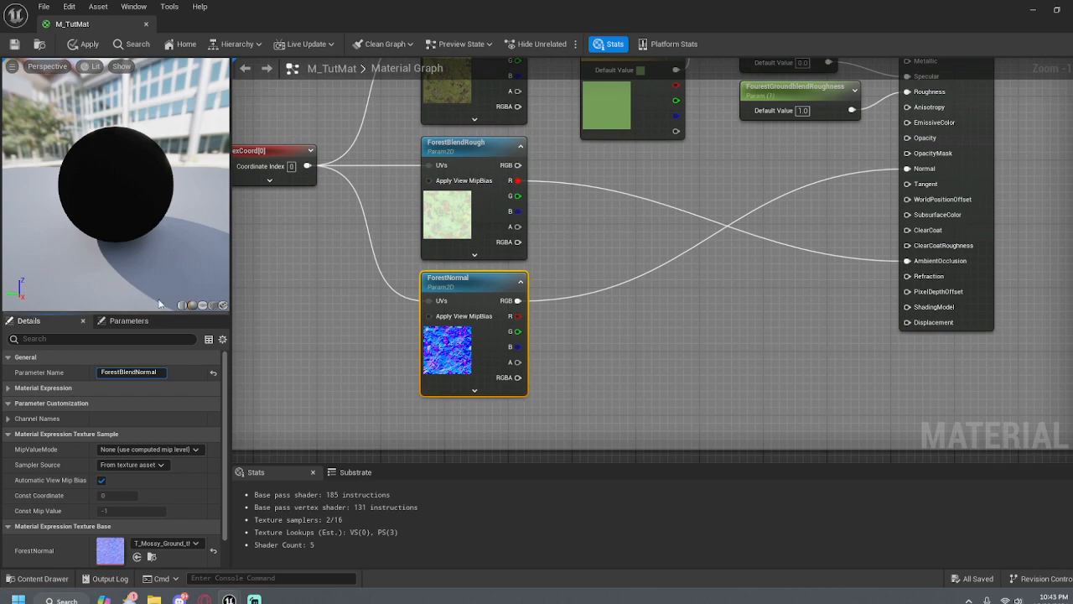
left_click(283, 351)
Add Blend to the name of the ForestTint colour parameter in the blended forest layer
scroll(346, 165, "down", 4)
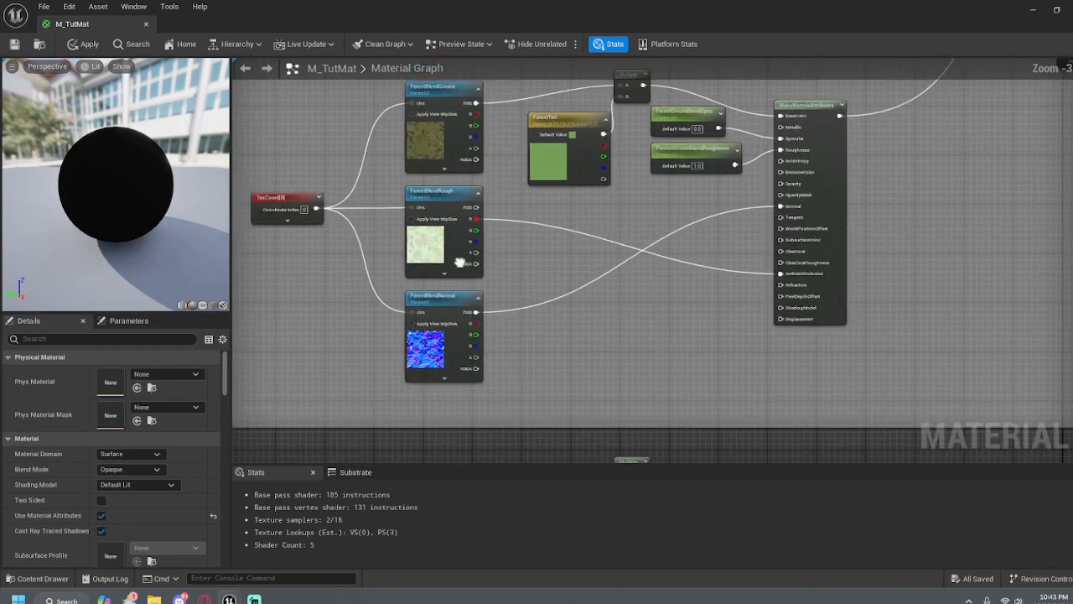
scroll(505, 327, "up", 4)
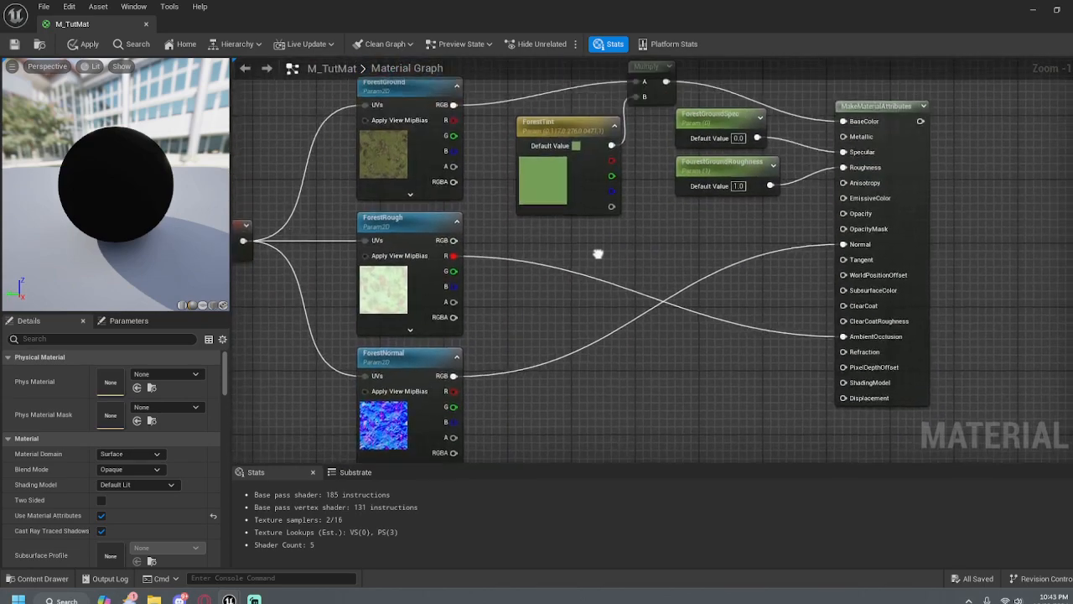
right_click_drag(598, 253, 587, 603)
left_click(535, 186)
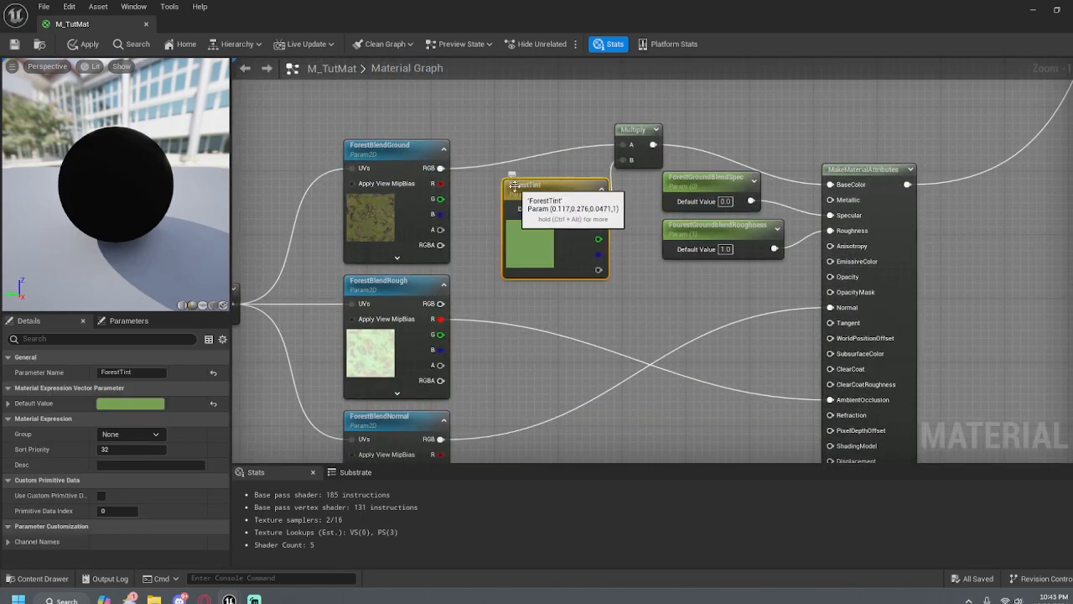
left_click(122, 371)
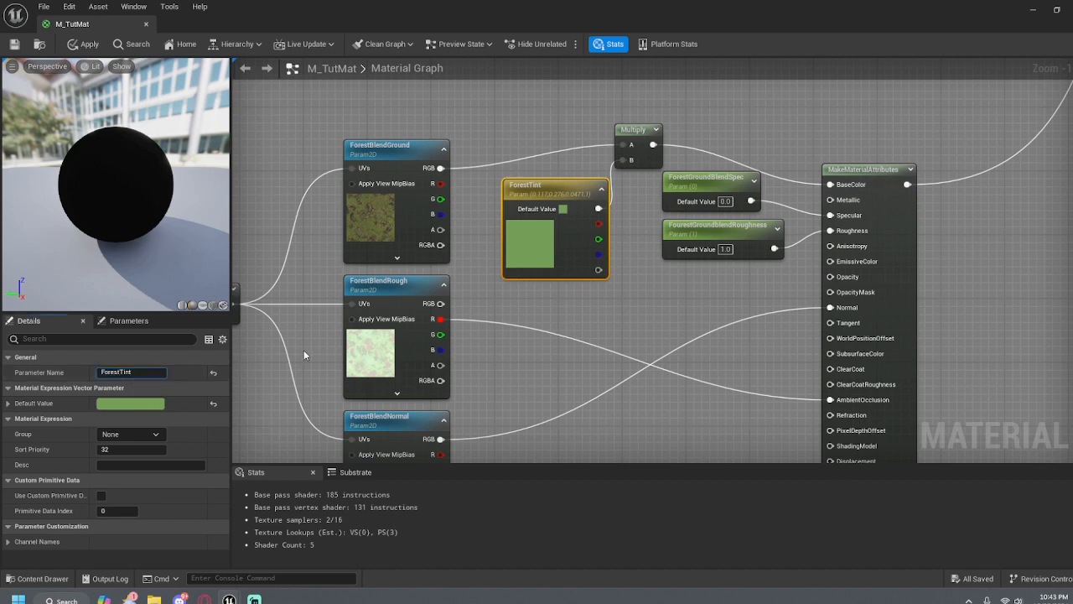
type("Blend")
left_click(636, 420)
Enclose the separate forest layer nodes below the shared comment in a comment box titled ForestGround
right_click_drag(636, 419, 694, 78)
right_click_drag(752, 230, 752, 93)
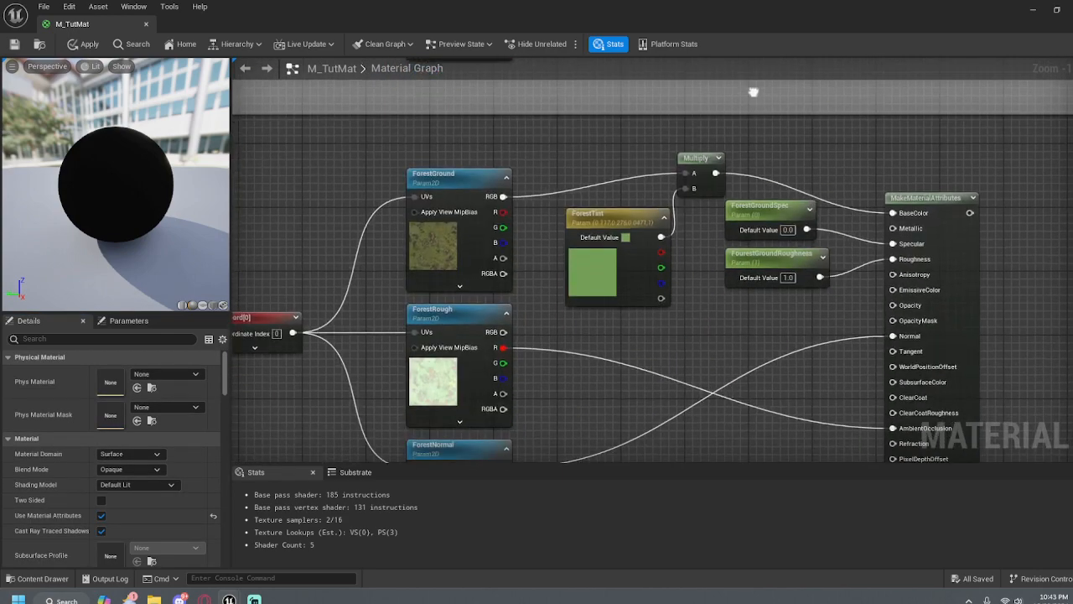
scroll(759, 131, "down", 2)
right_click_drag(863, 227, 745, 187)
right_click_drag(887, 250, 810, 292)
scroll(871, 219, "down", 1)
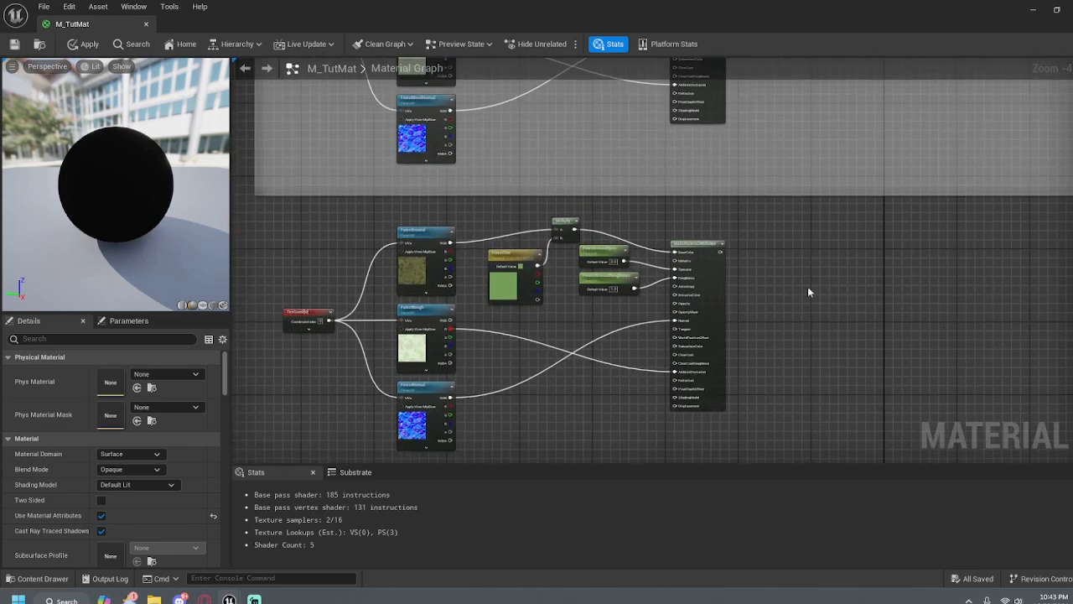
scroll(809, 285, "down", 1)
right_click_drag(839, 258, 786, 261)
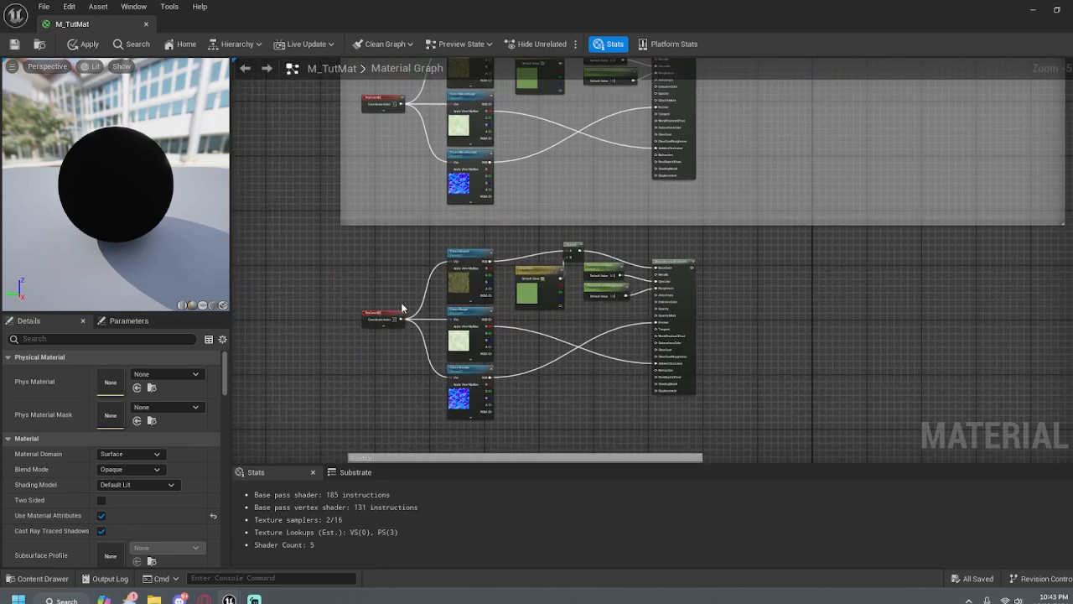
left_click_drag(318, 240, 741, 434)
key("c")
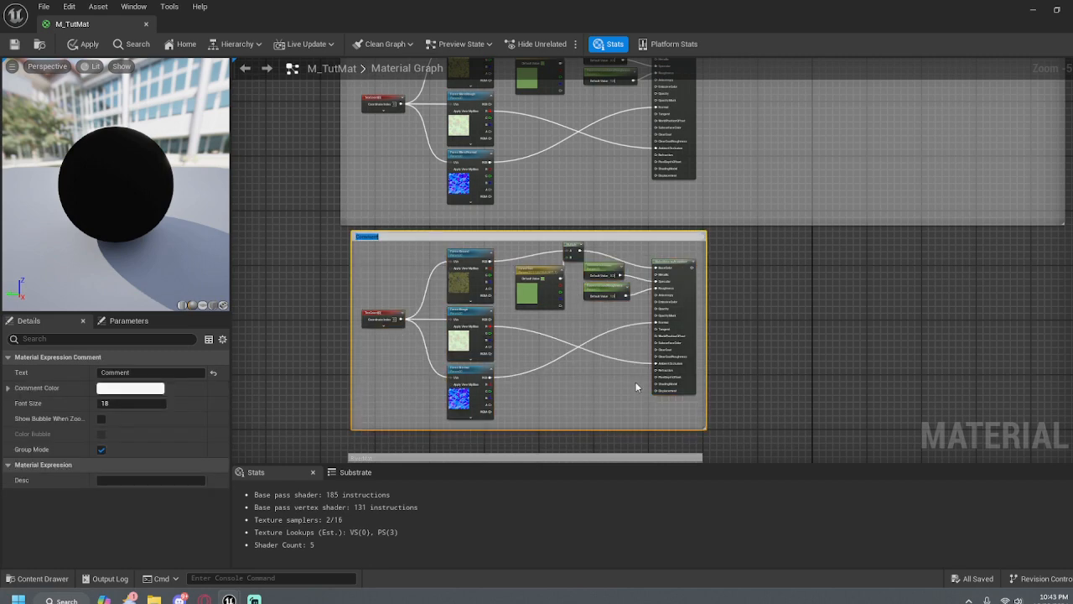
key("BackSpace")
type("ForestGround")
left_click(820, 294)
Connect the ForestGround group's MakeMaterialAttributes output to the GrassLand layer input, and reposition the Landscape Layer Blend and material result nodes near the comment boxes
right_click_drag(817, 283, 525, 332)
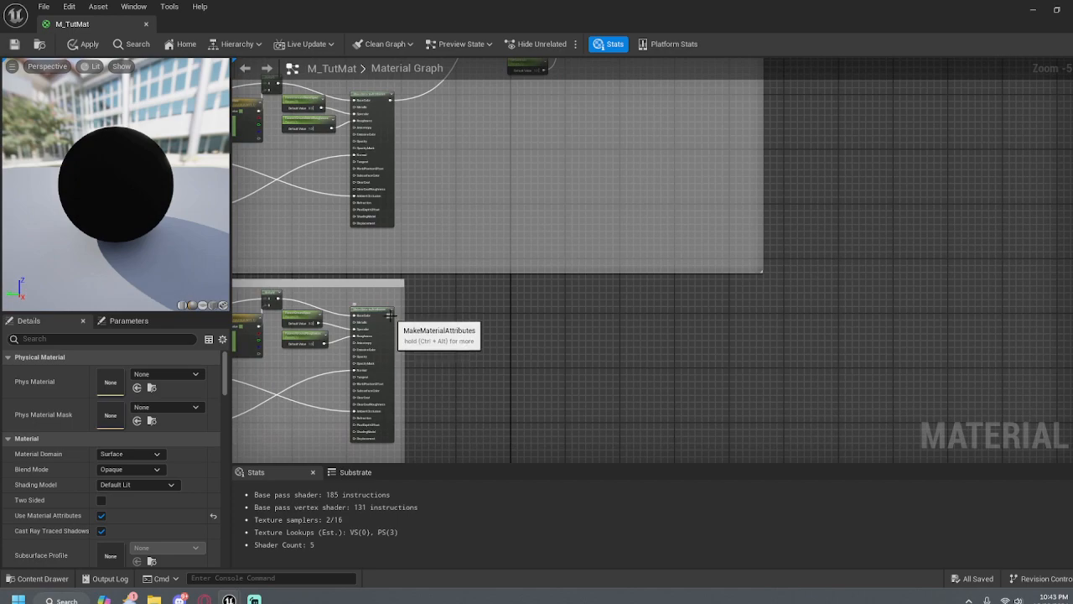
left_click_drag(389, 313, 850, 451)
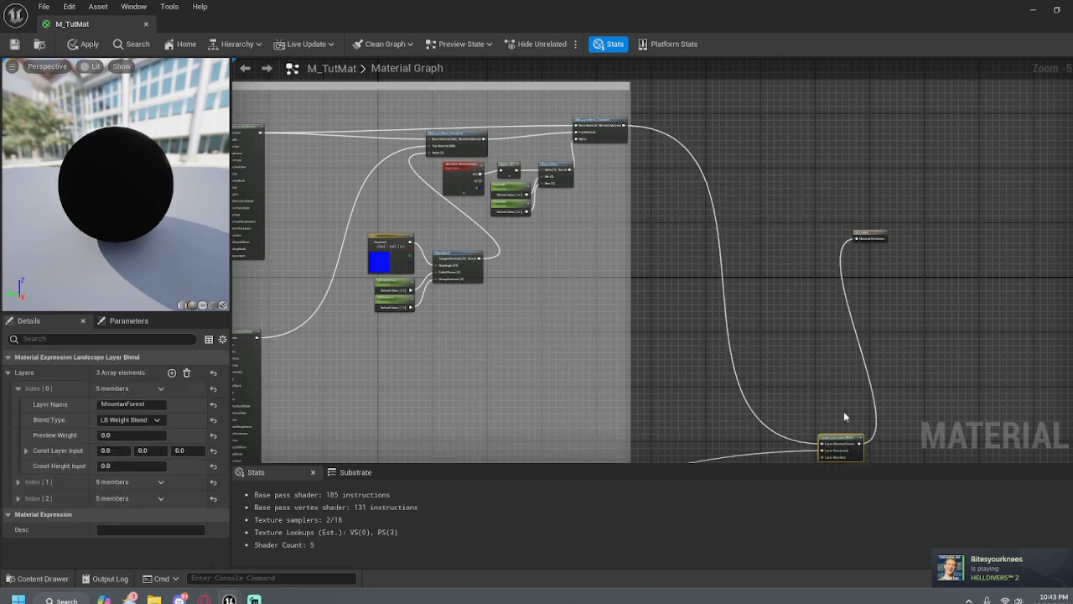
right_click_drag(990, 372, 785, 146)
scroll(728, 151, "down", 2)
left_click_drag(664, 195, 634, 258)
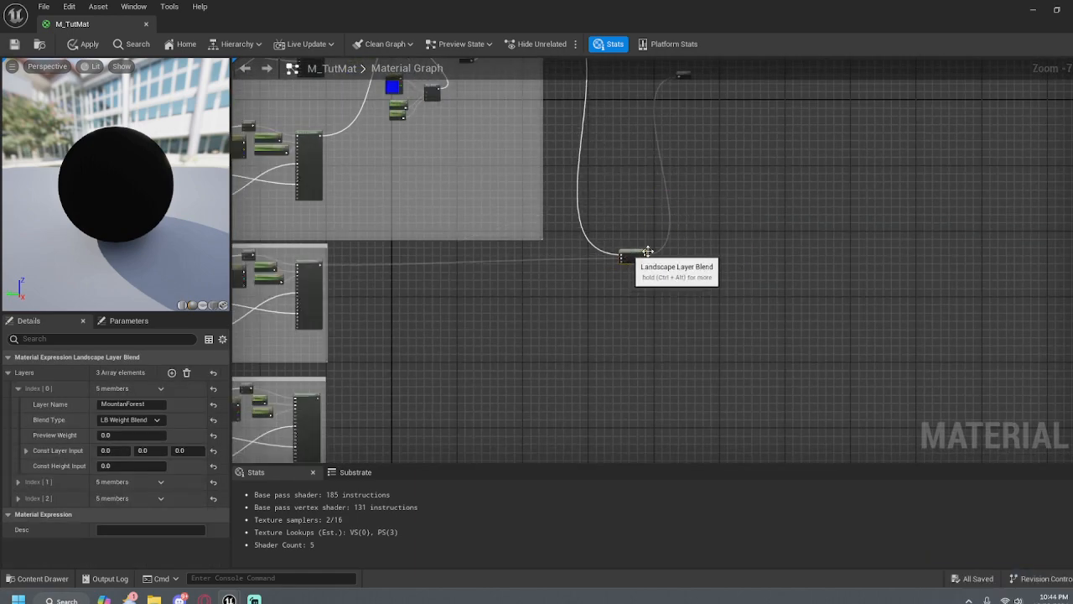
right_click_drag(766, 215, 826, 280)
left_click_drag(743, 143, 764, 292)
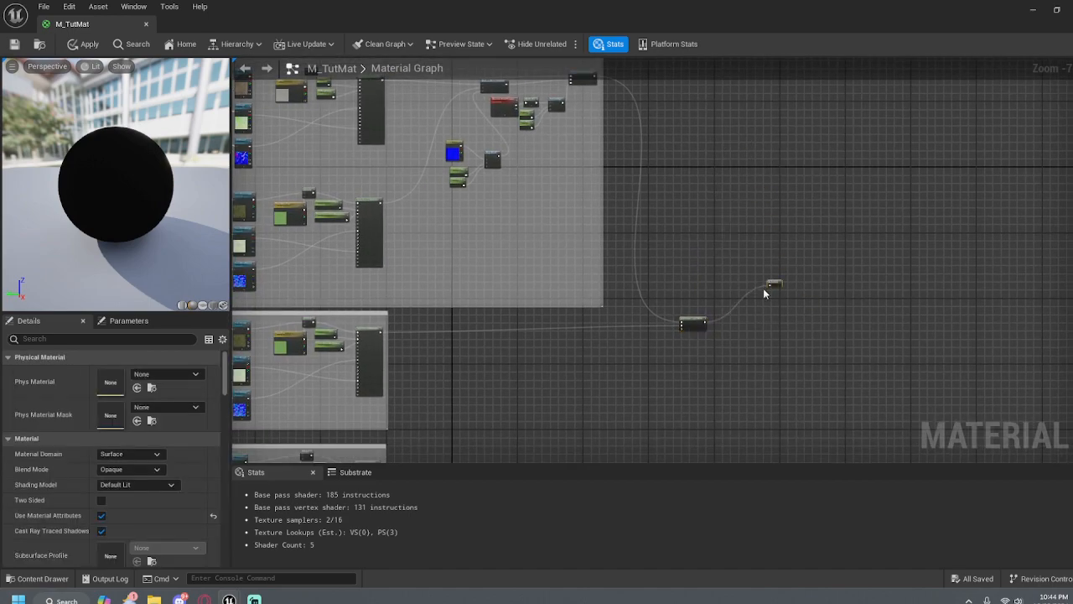
Connect the river layer's MakeMaterialAttributes output to the RiverBed input of the Landscape Layer Blend
scroll(611, 318, "up", 2)
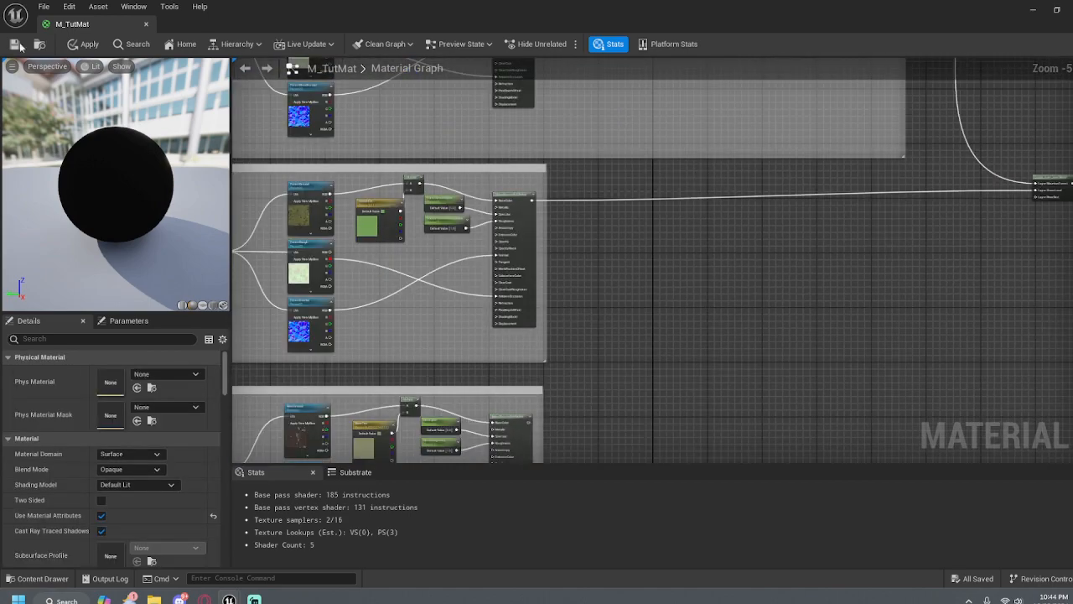
right_click_drag(962, 322, 928, 271)
scroll(687, 315, "up", 2)
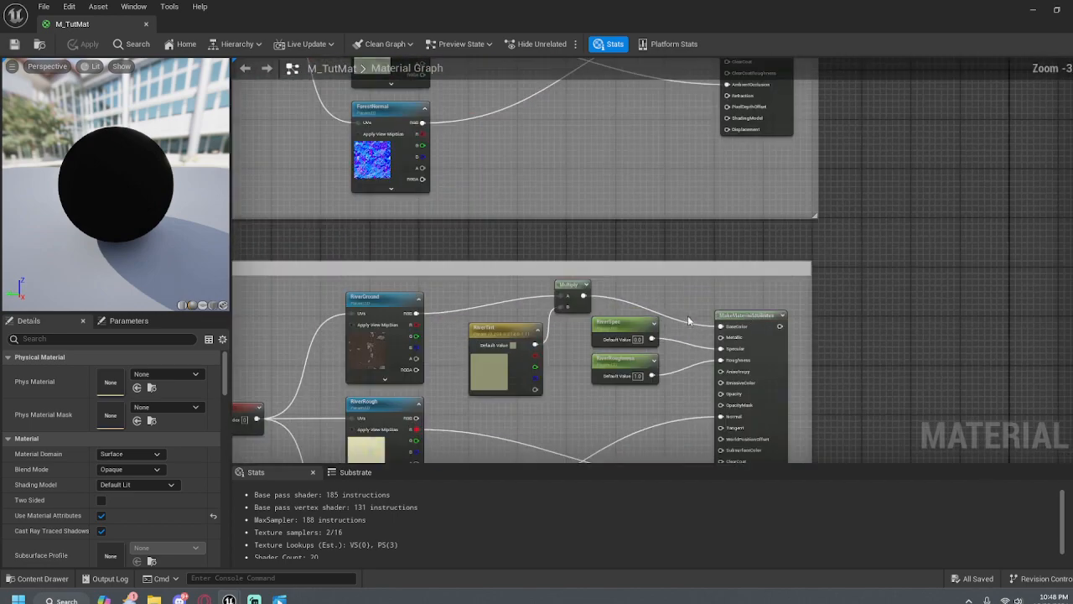
right_click_drag(817, 316, 874, 290)
scroll(868, 206, "down", 2)
right_click_drag(867, 206, 419, 144)
right_click_drag(522, 354, 504, 245)
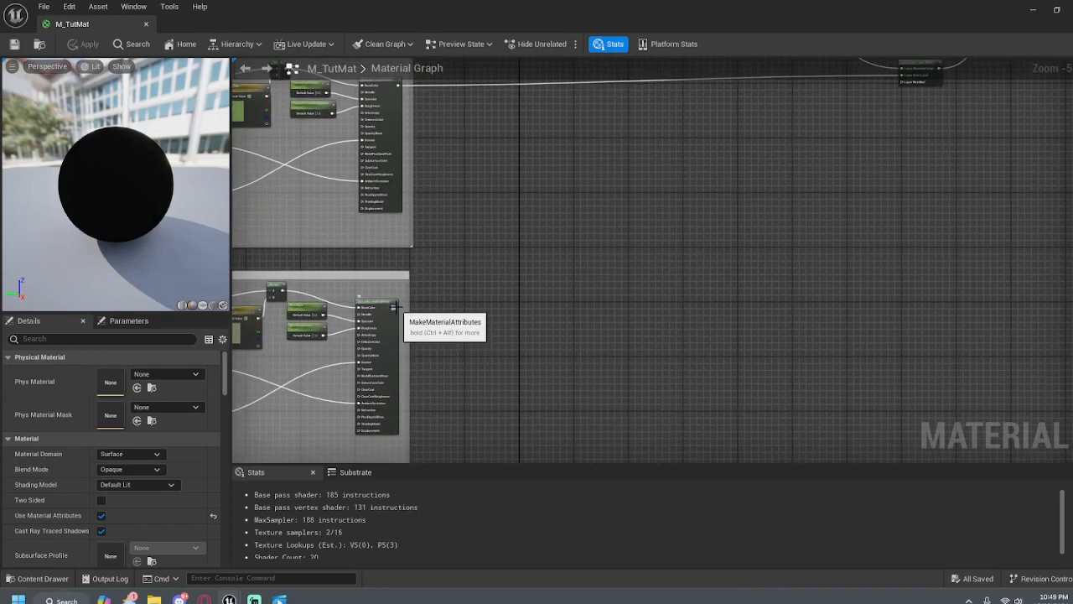
left_click_drag(391, 314, 849, 199)
scroll(923, 101, "up", 1)
scroll(939, 211, "up", 2)
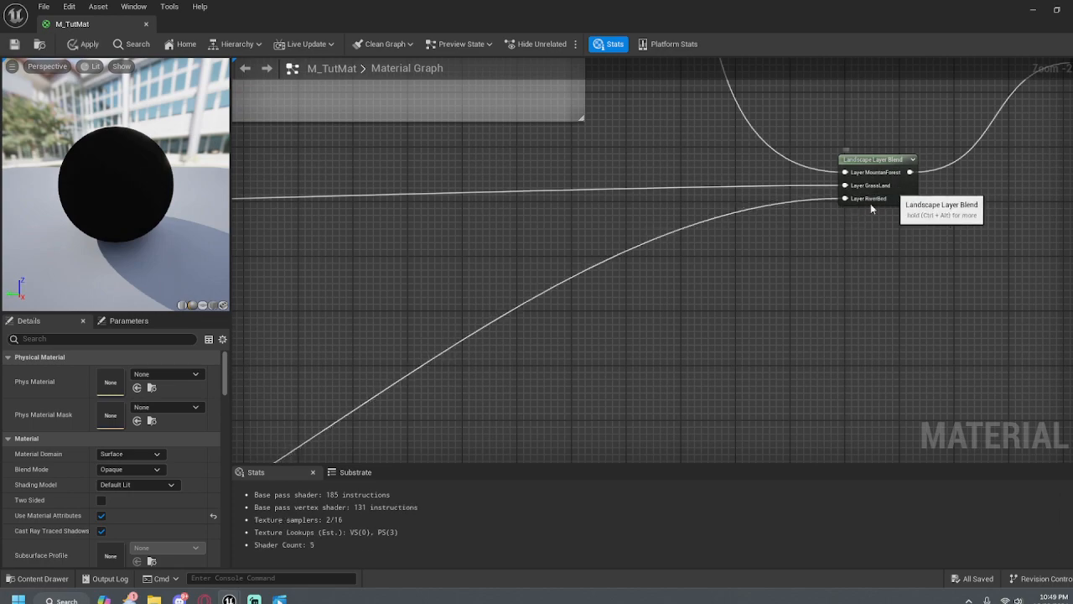
Move the Landscape Layer Blend and material result nodes farther from the comment boxes, and close the M_TutMat material
scroll(811, 172, "down", 5)
right_click_drag(738, 282, 708, 367)
left_click_drag(705, 289, 819, 431)
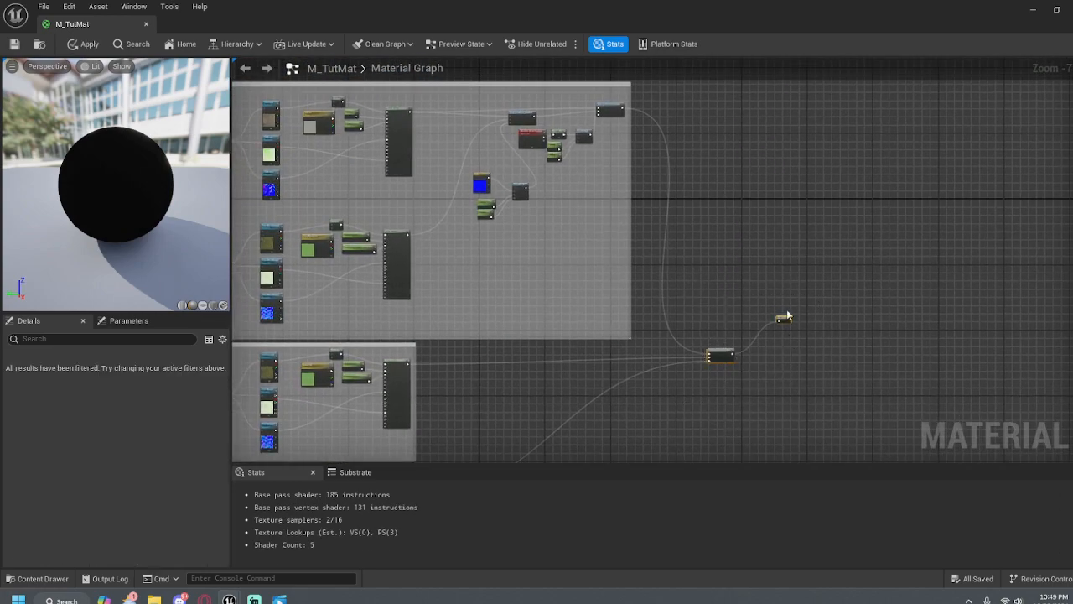
left_click_drag(783, 318, 846, 319)
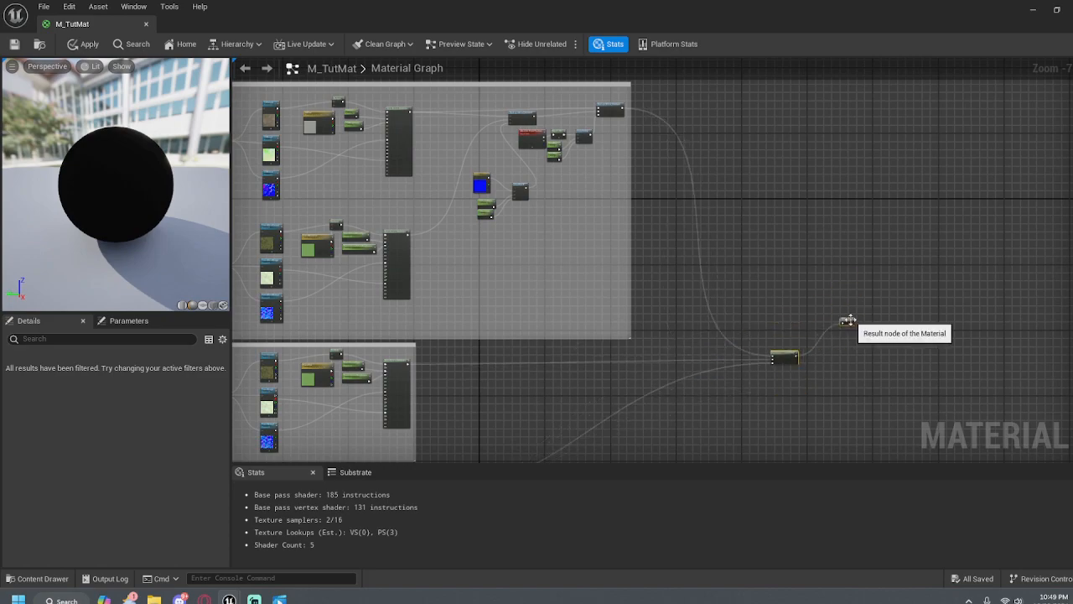
right_click_drag(889, 410, 906, 328)
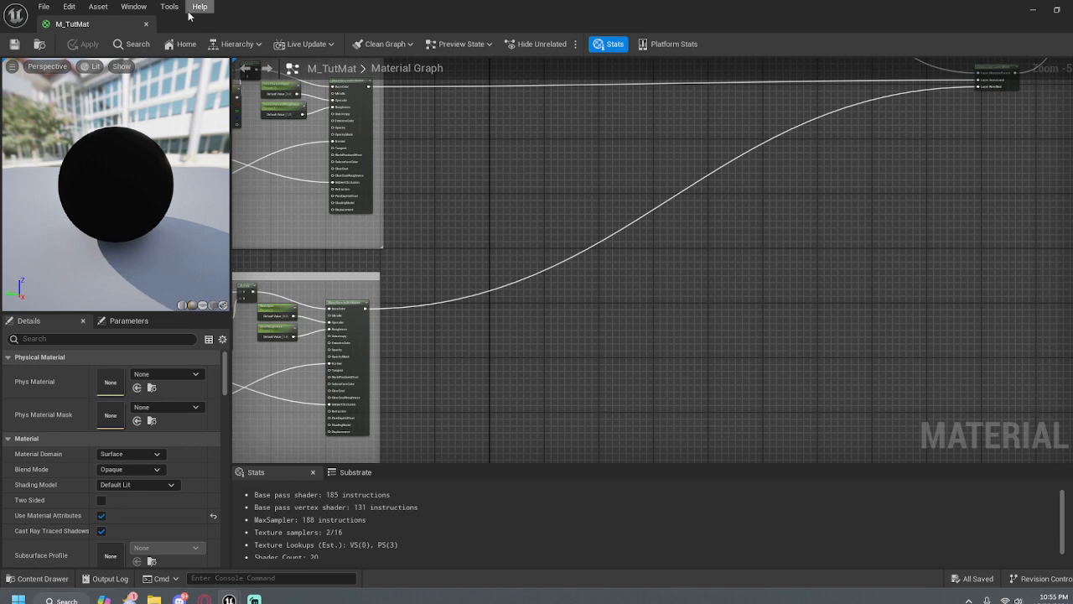
left_click(146, 28)
Create a material instance of M_TutMat and name it MI_TutMat_Inst
right_click_drag(461, 173, 352, 173)
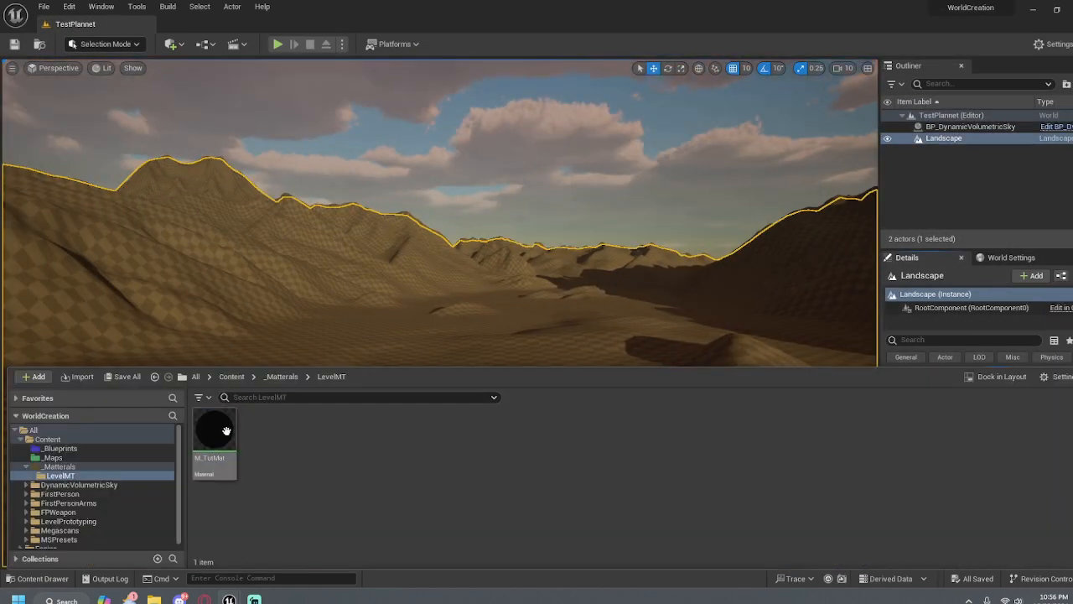
right_click(225, 432)
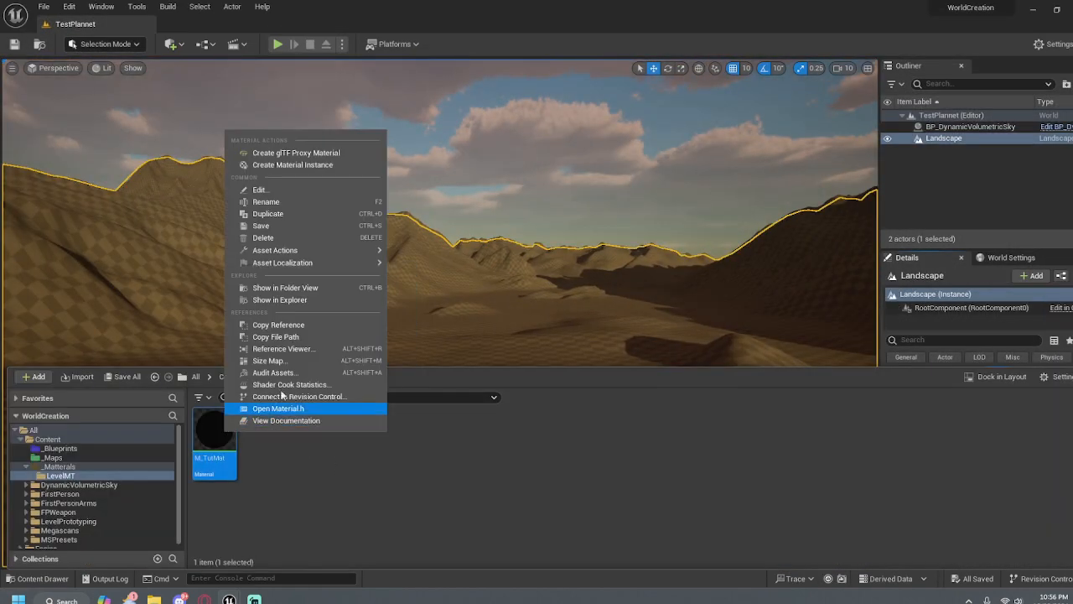
left_click(292, 164)
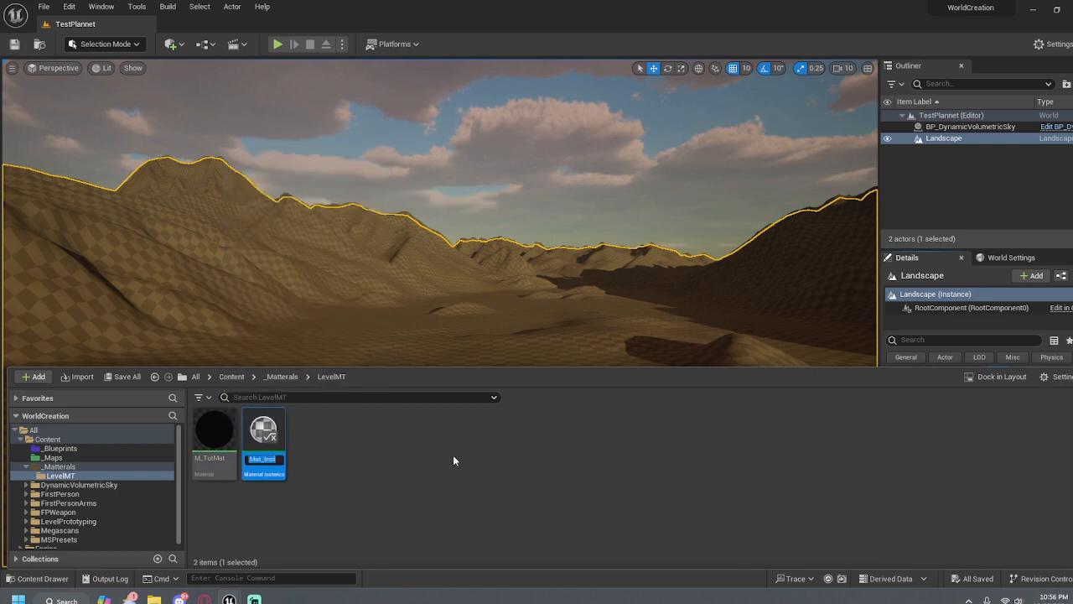
key("Home")
type("I")
key("Return")
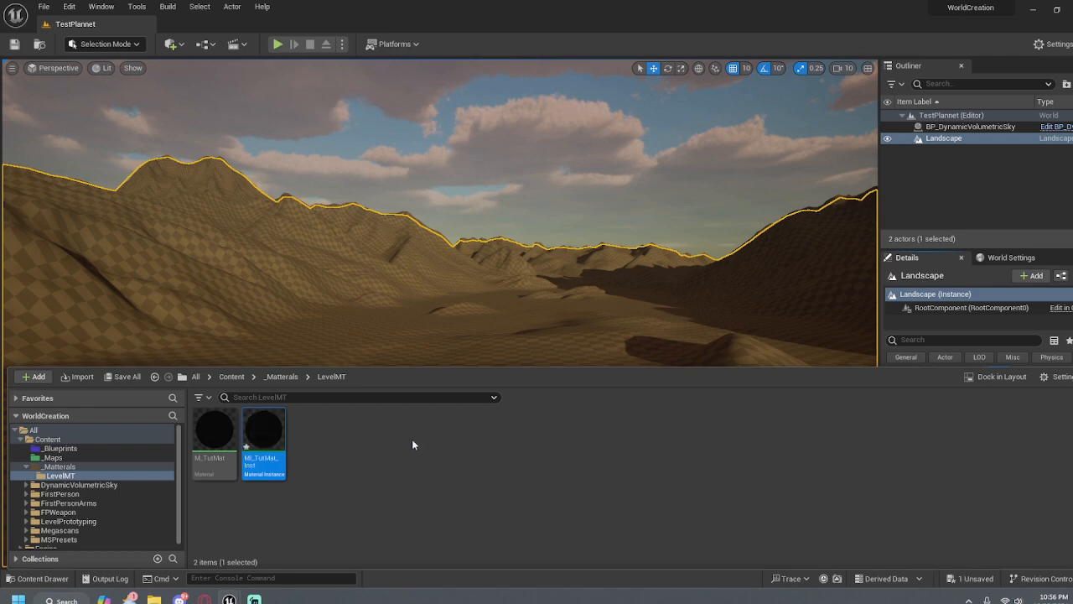
left_click(388, 442)
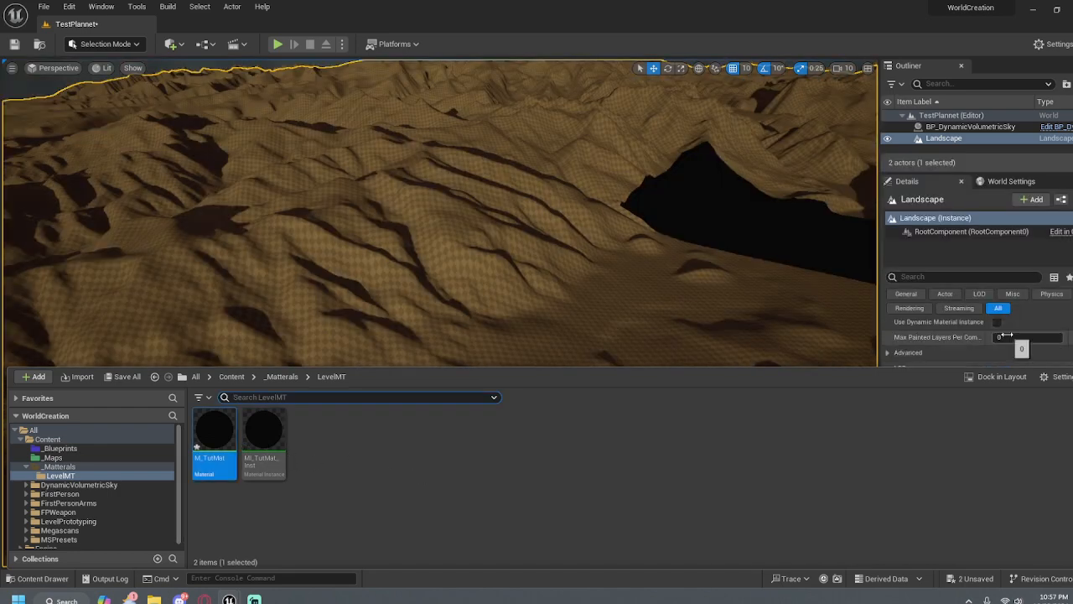
Assign the MI_TutMat_Inst material instance as the Landscape Material of the selected landscape
scroll(1008, 334, "down", 3)
scroll(1008, 335, "up", 5)
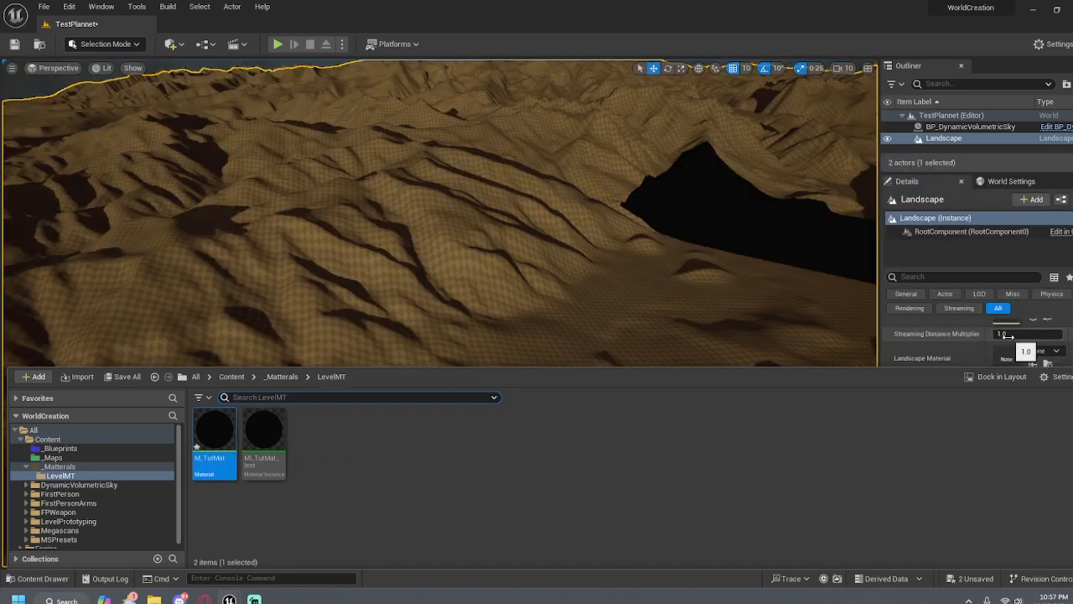
left_click_drag(252, 434, 1010, 359)
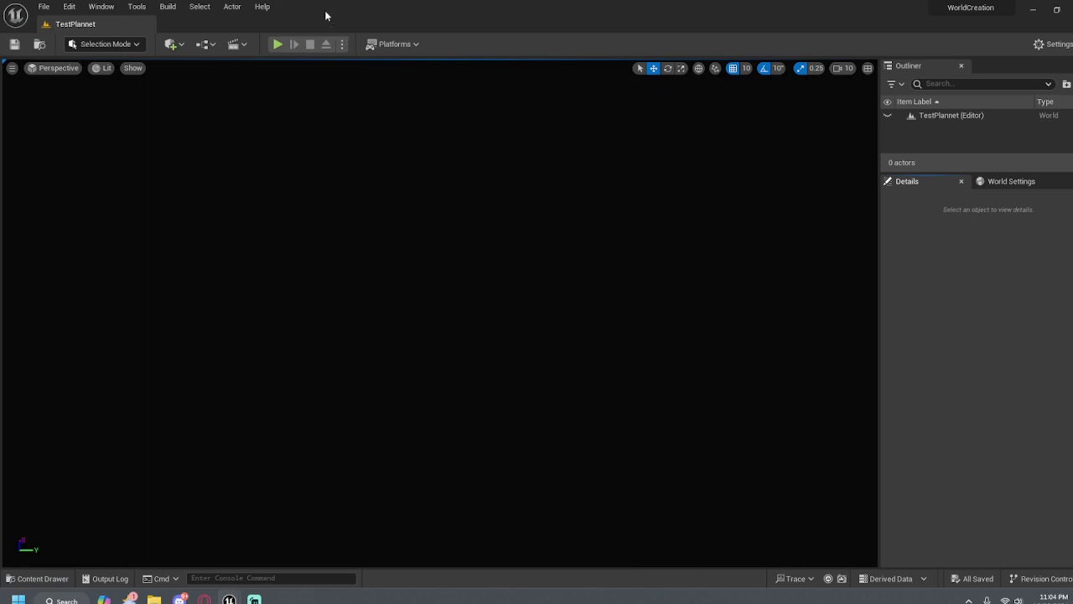
Create a landscape in the empty TestPlannet level using Landscape mode, and return to Selection mode
left_click(117, 44)
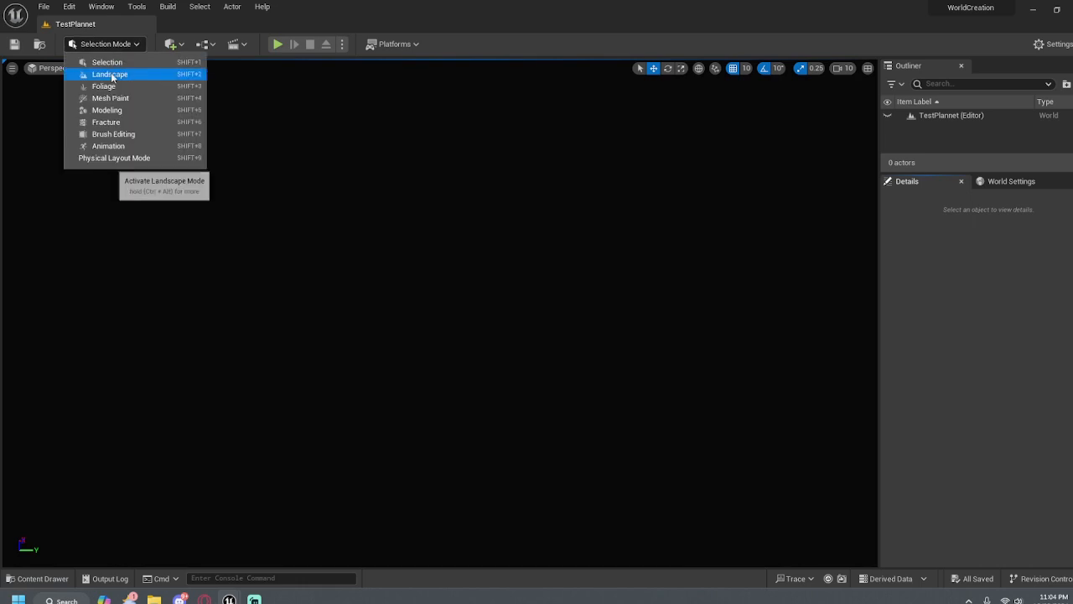
left_click(117, 76)
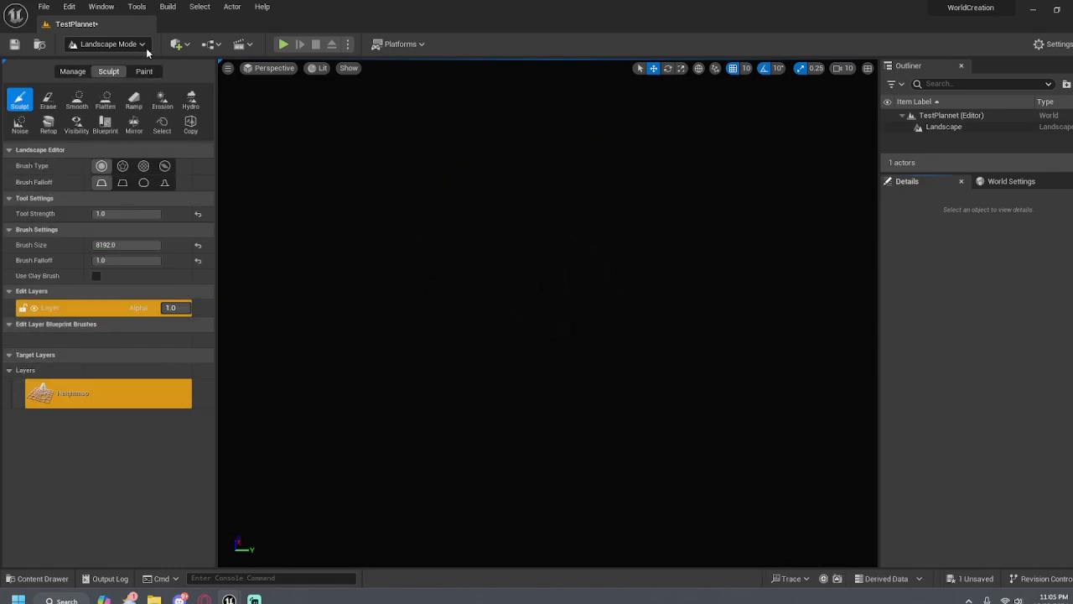
left_click(168, 7)
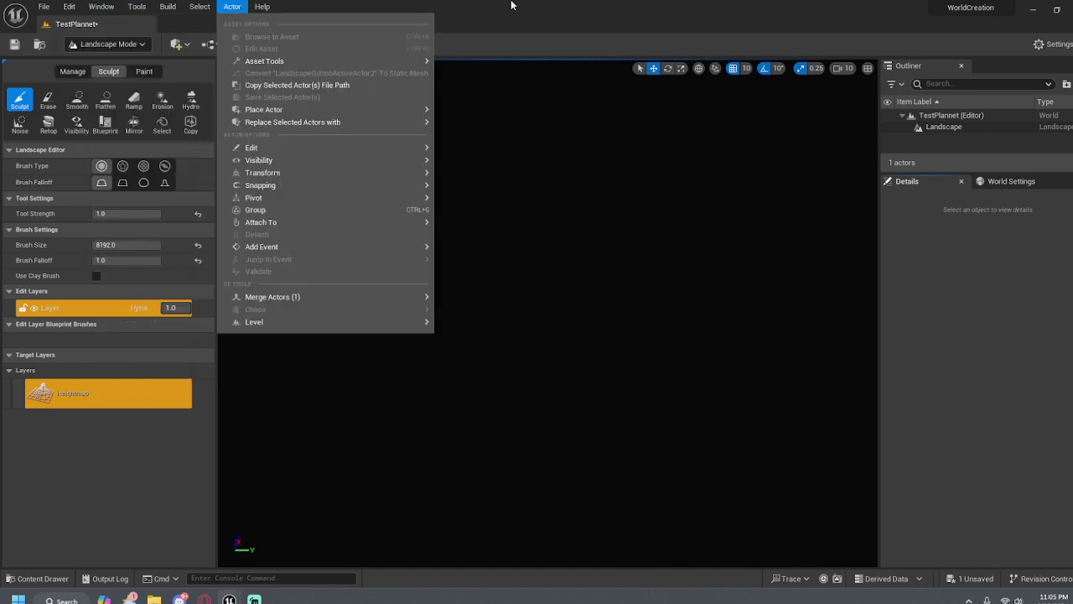
left_click(163, 41)
left_click(142, 43)
left_click(168, 64)
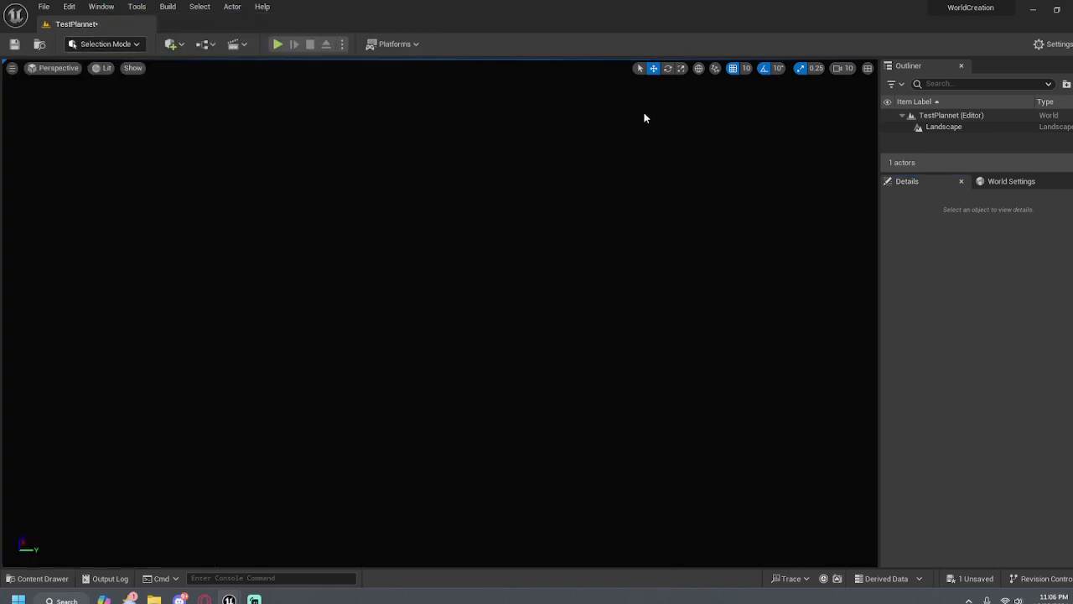
left_click(89, 6)
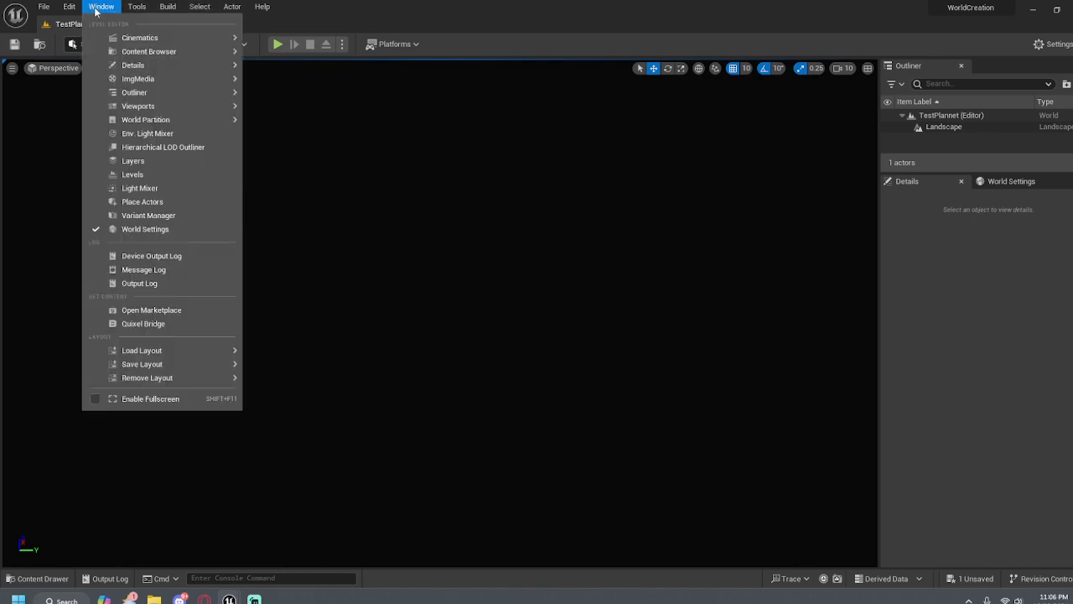
left_click(140, 189)
left_click(820, 149)
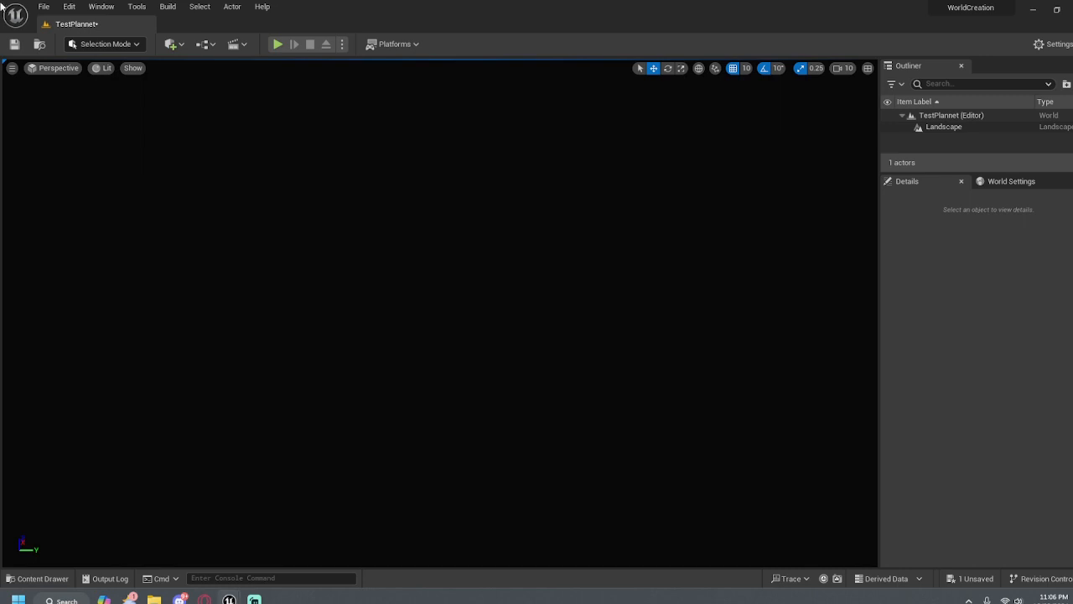
Add a sky light, atmospheric light, sky atmosphere, volumetric cloud and height fog with the Env. Light Mixer, and close the mixer
left_click(103, 7)
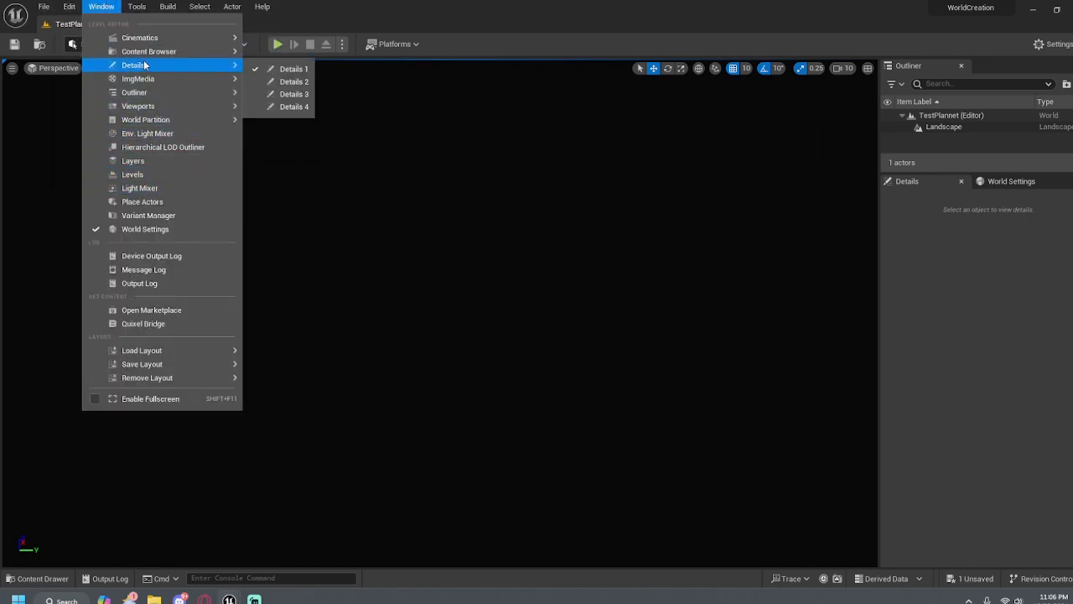
left_click(157, 136)
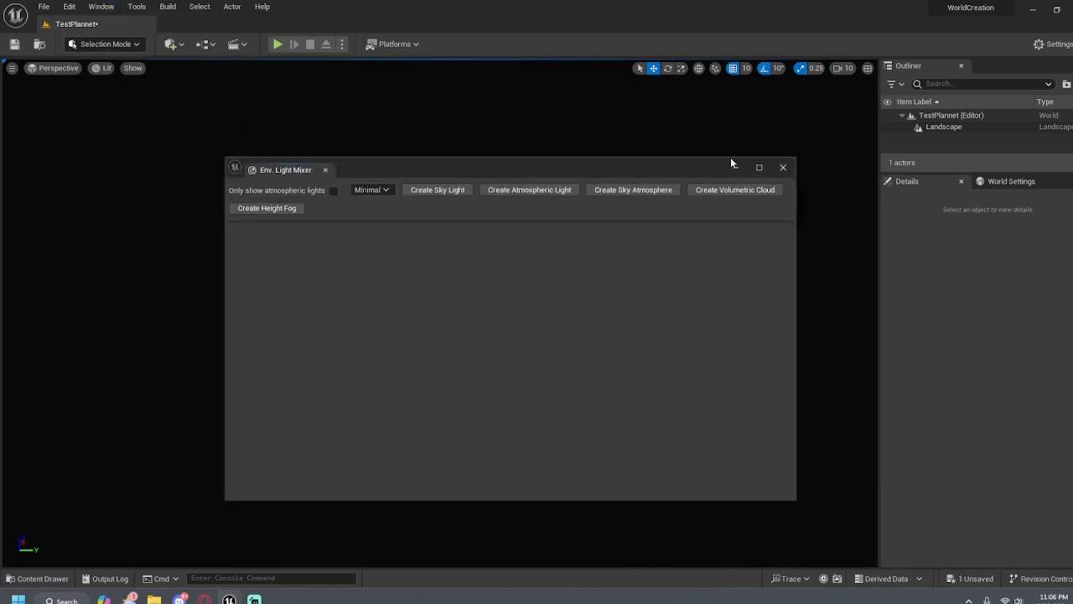
left_click(433, 190)
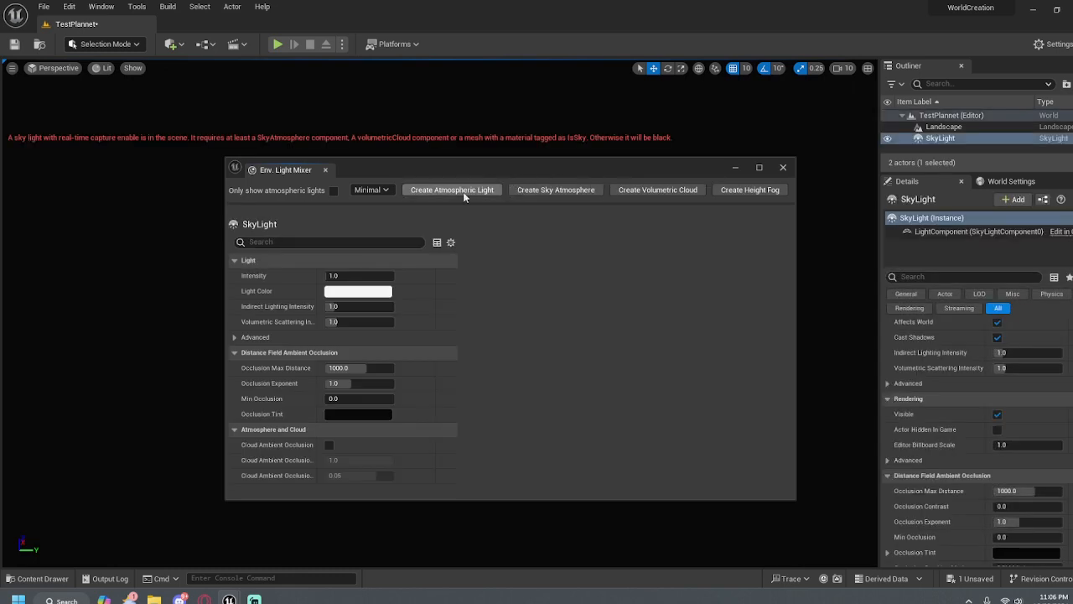
left_click(463, 192)
left_click(457, 190)
left_click(457, 190)
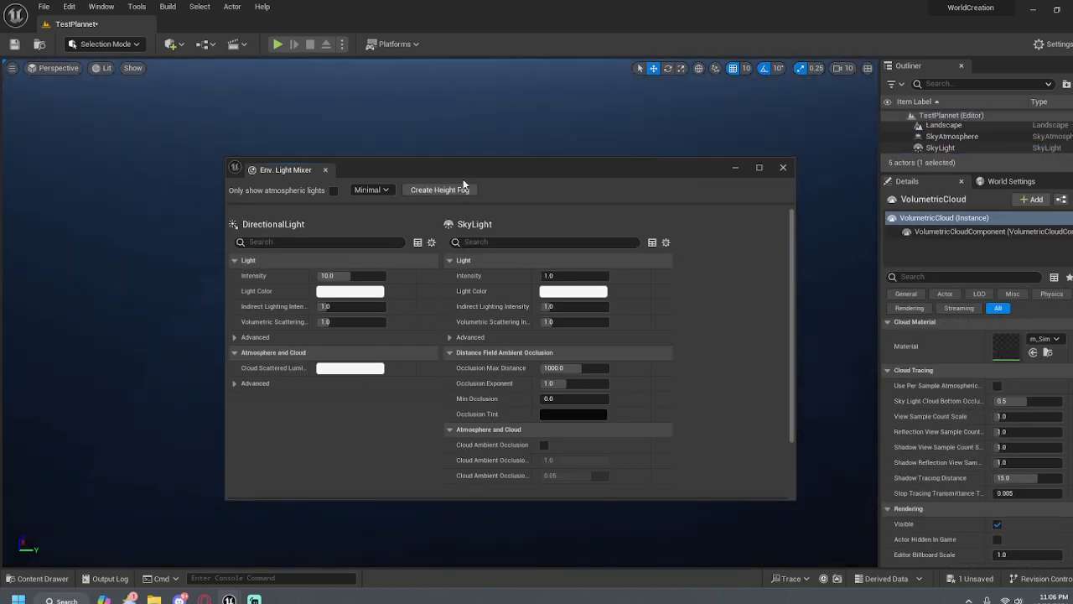
left_click(471, 190)
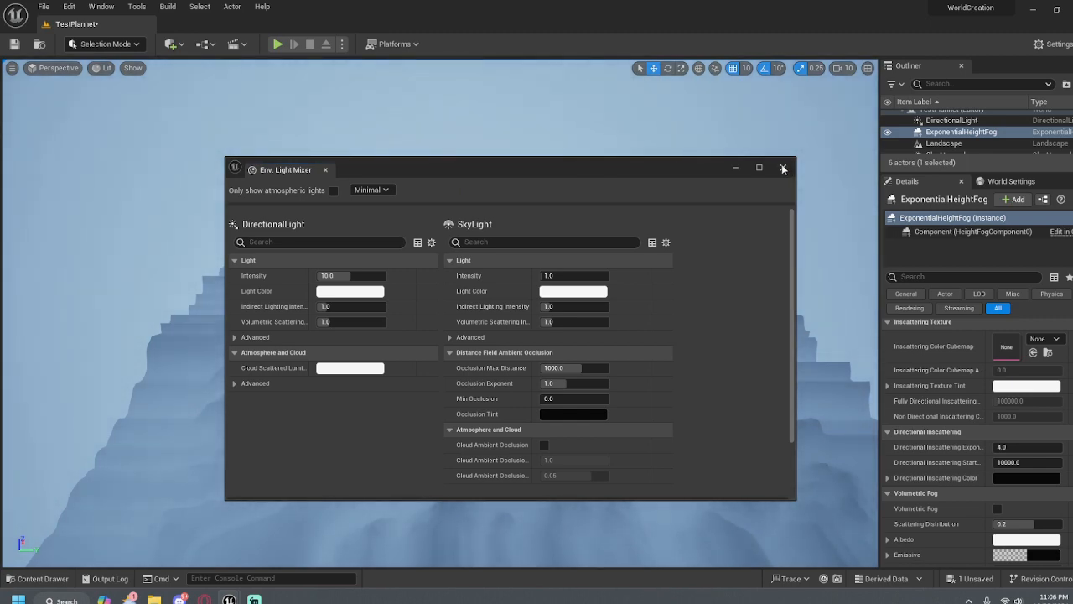
left_click(784, 169)
Switch to Landscape mode and activate its Paint tool to show the material's target layers
right_click_drag(613, 265, 634, 258)
key("w")
key("s")
key("s")
key("w")
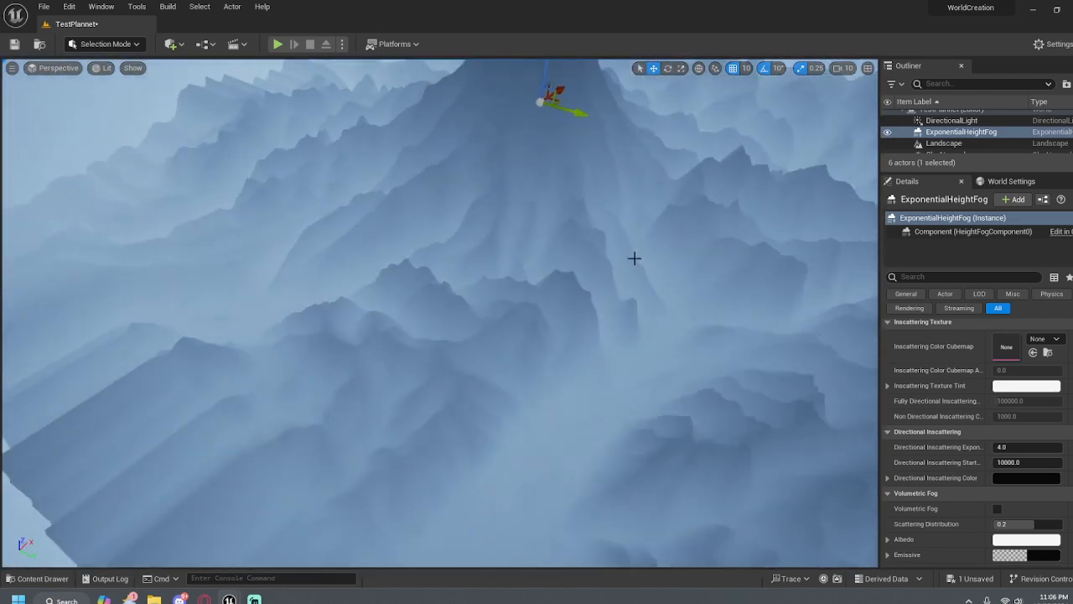
left_click(104, 44)
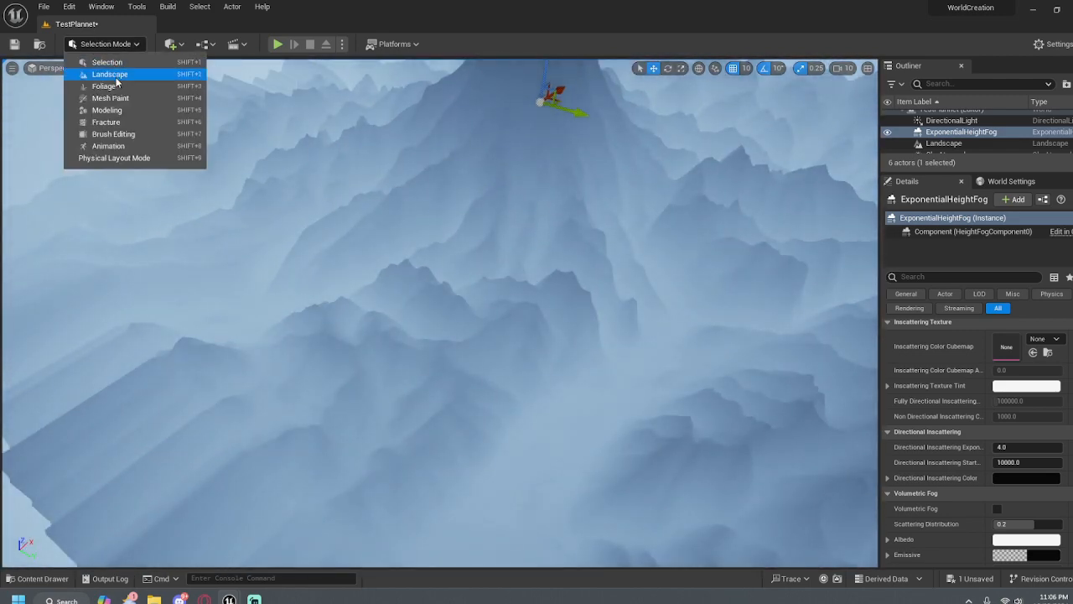
left_click(101, 75)
left_click(143, 71)
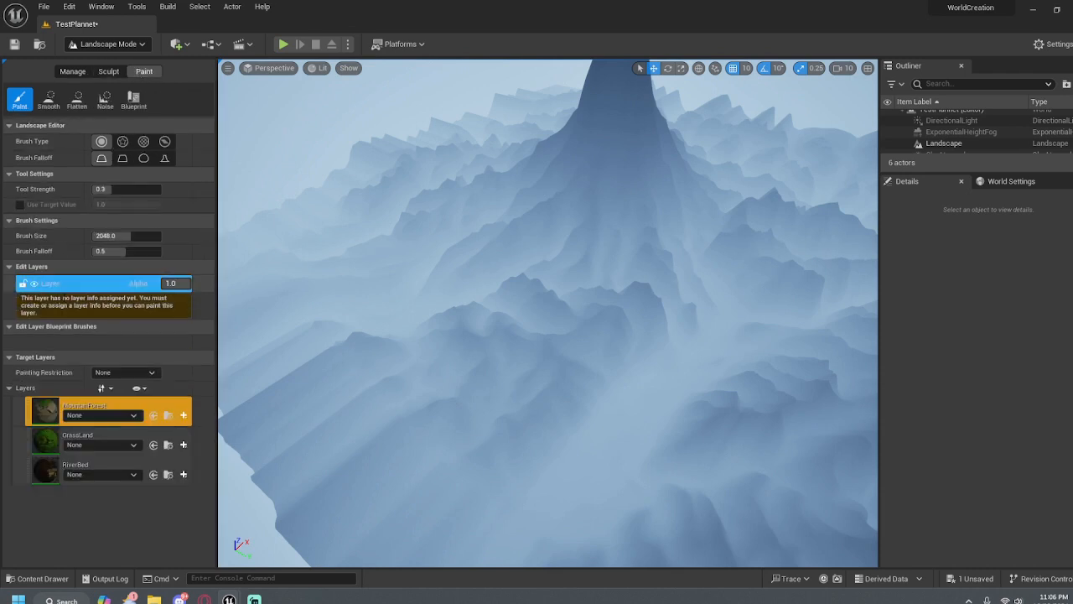
Try to paint the MountanForest layer onto the landscape
left_click(107, 408)
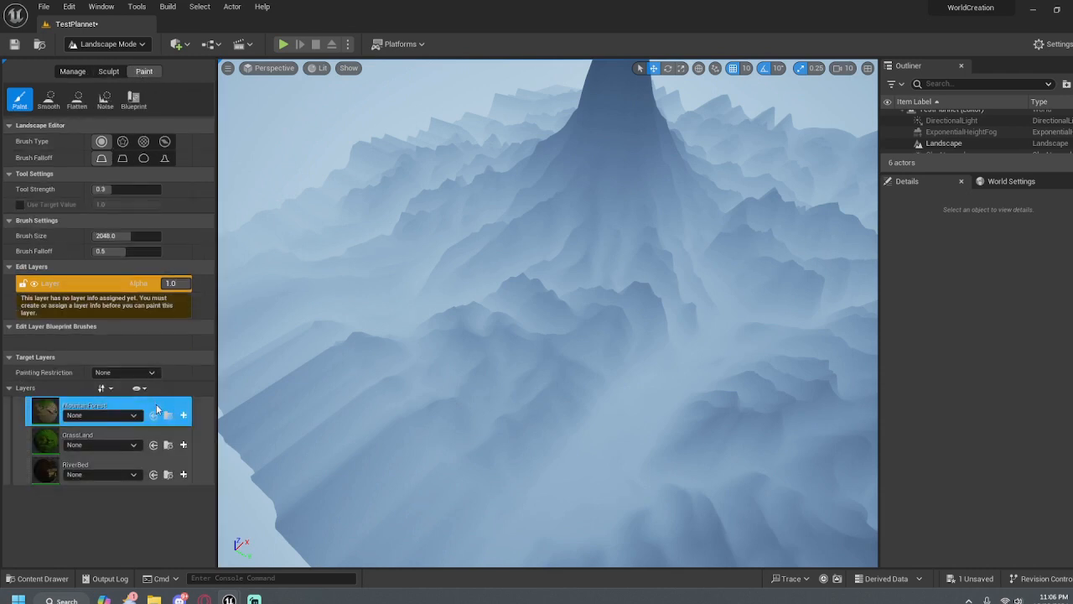
left_click(394, 442)
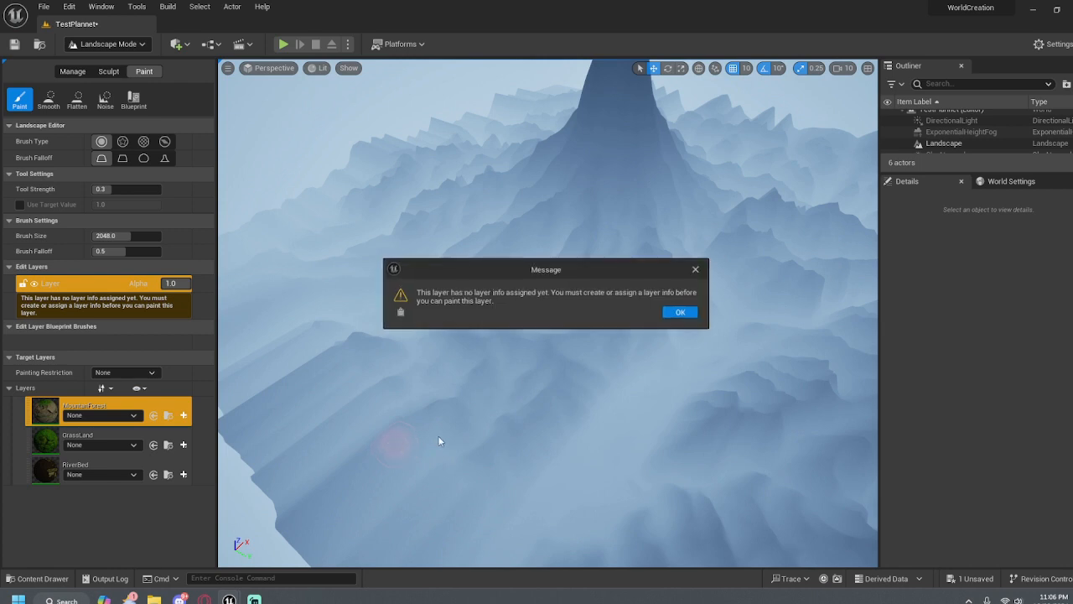
left_click(680, 313)
Create and save a Weight-Blended Layer (normal) layer info for the MountanForest target layer
left_click(183, 415)
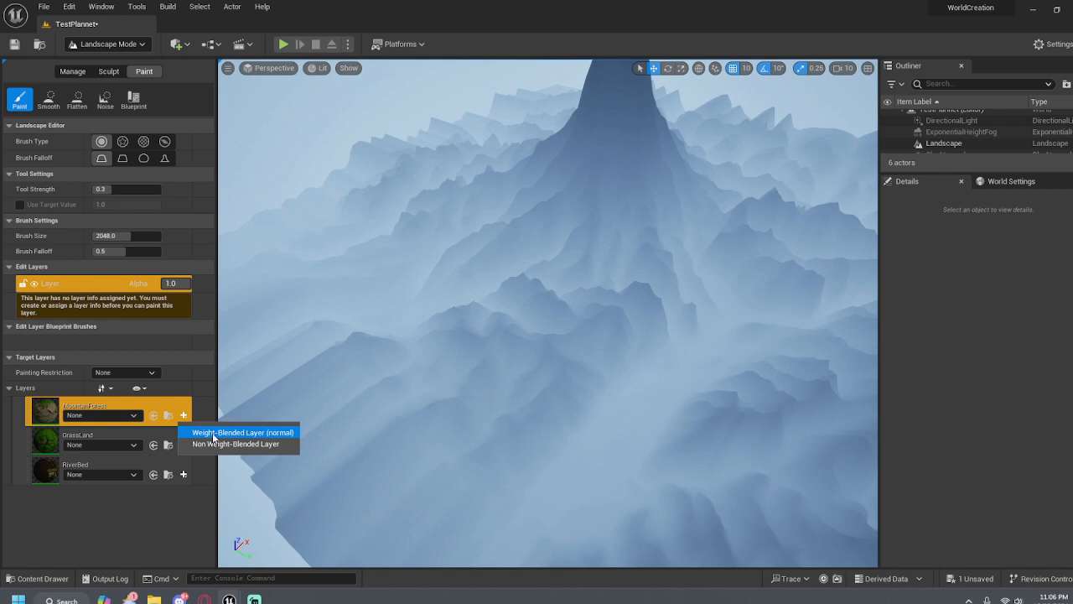
left_click(212, 433)
left_click(591, 417)
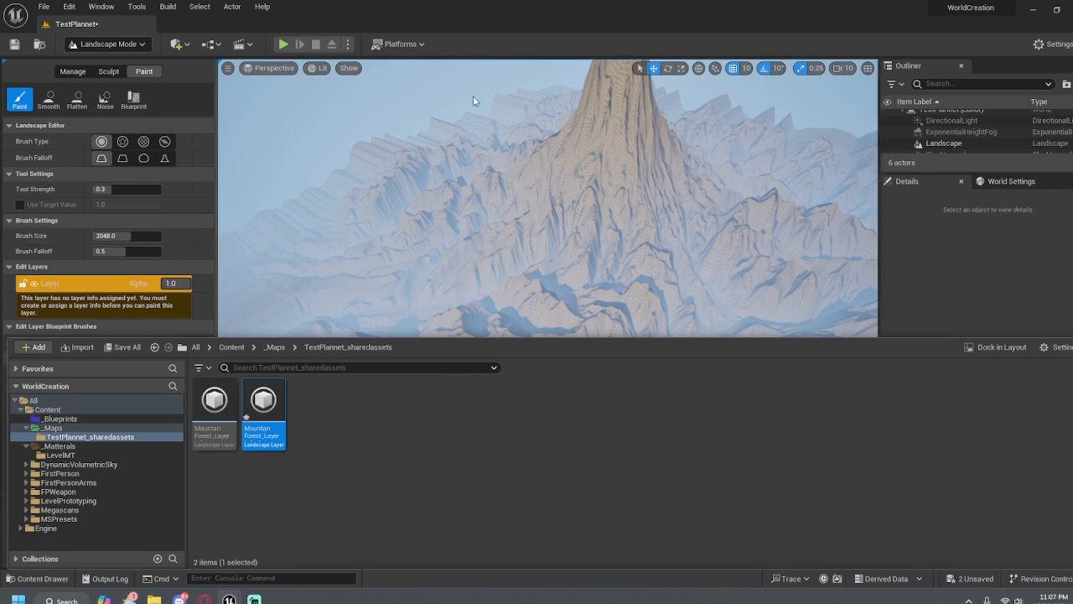
left_click(511, 145)
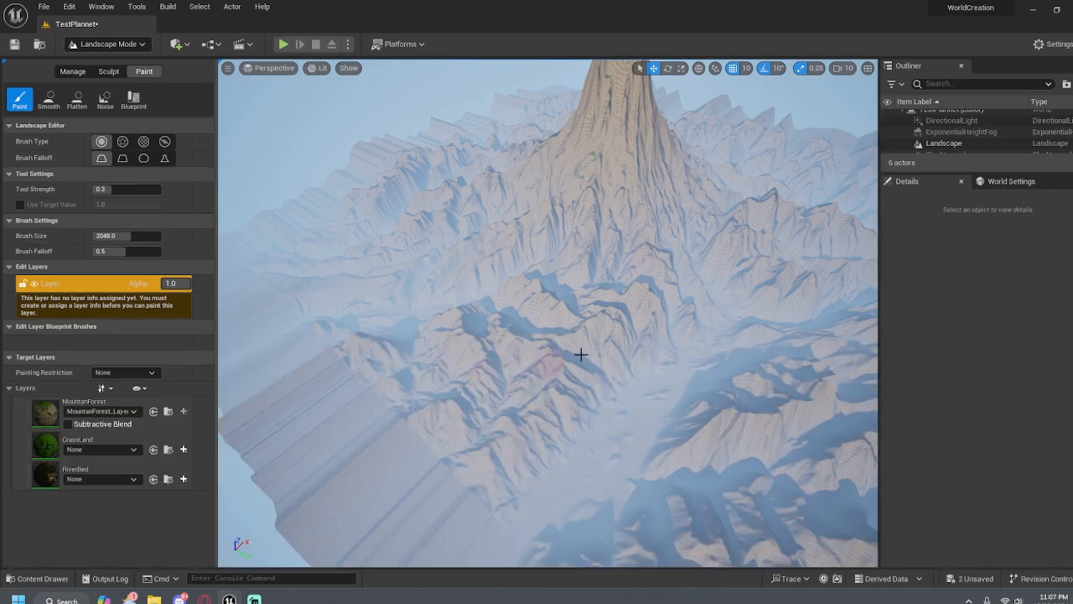
Examine the mountain forest material on the landscape's slopes and peaks from close up
right_click_drag(581, 354, 268, 277)
key("w")
scroll(755, 260, "down", 3)
key("w")
key("w")
scroll(621, 336, "down", 3)
key("w")
key("w")
key("w")
key("w")
key("w")
scroll(713, 335, "up", 5)
key("w")
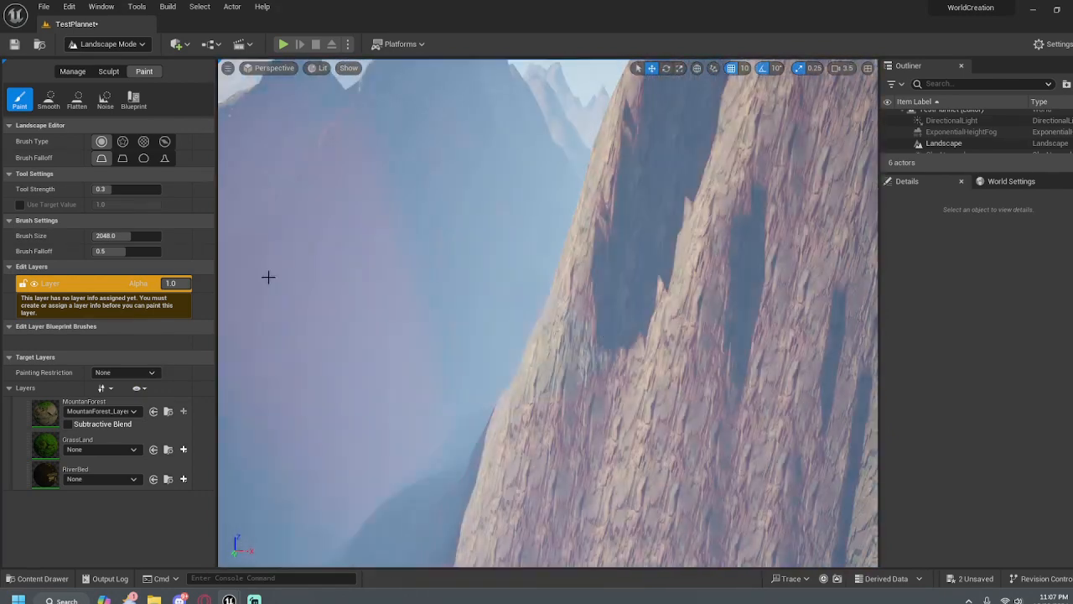
Return to Selection mode and inspect the texture tiling across the valley floor and surrounding hills
left_click(107, 43)
left_click(163, 59)
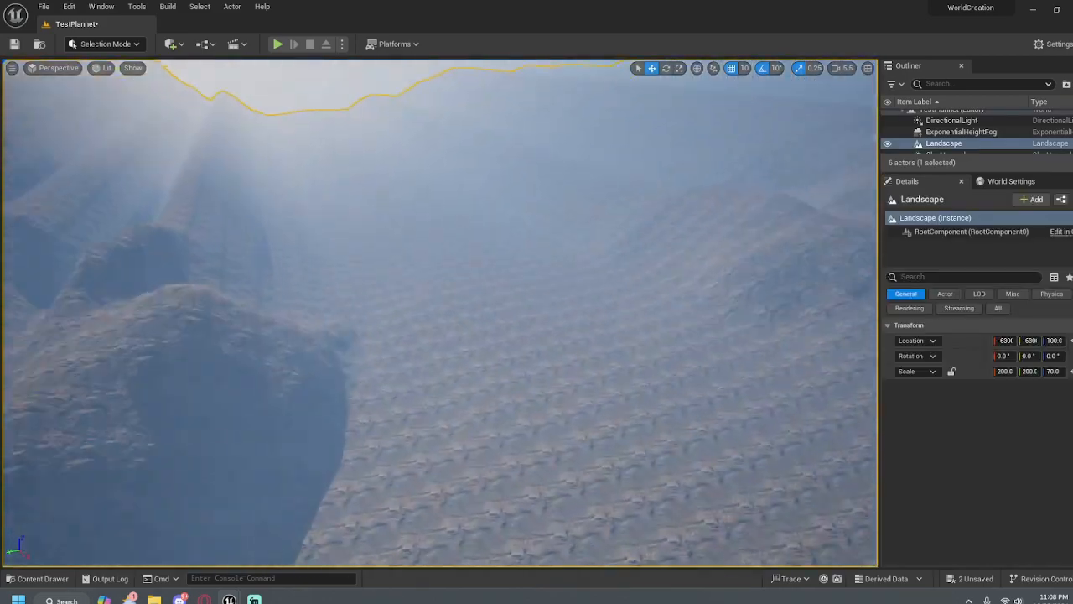
key("w")
right_click_drag(441, 313, 512, 286)
key("w")
mouse_move(599, 231)
right_mouse_down()
mouse_move(600, 151)
mouse_move(600, 260)
mouse_move(599, 232)
right_mouse_up()
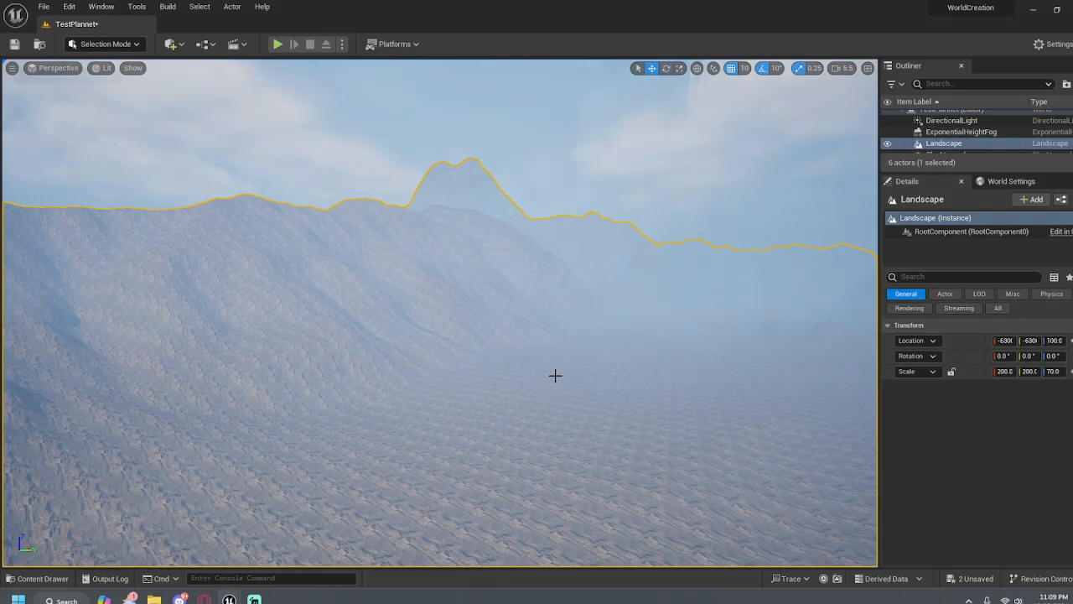
Play the level in the editor and walk across the terrain to check the landscape material at ground level
key("alt+p")
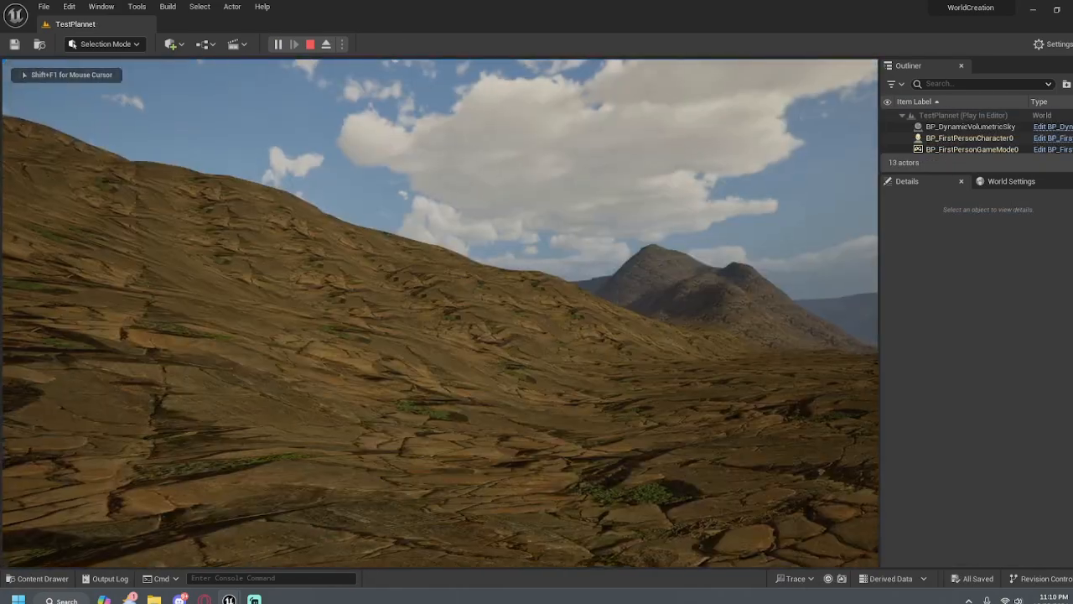
key("w")
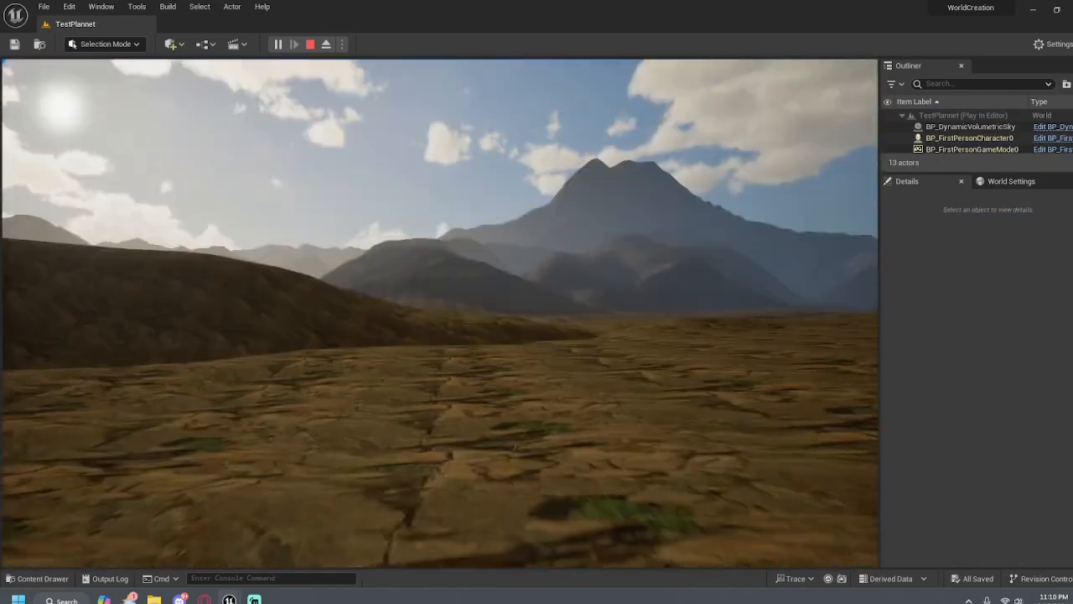
key("w")
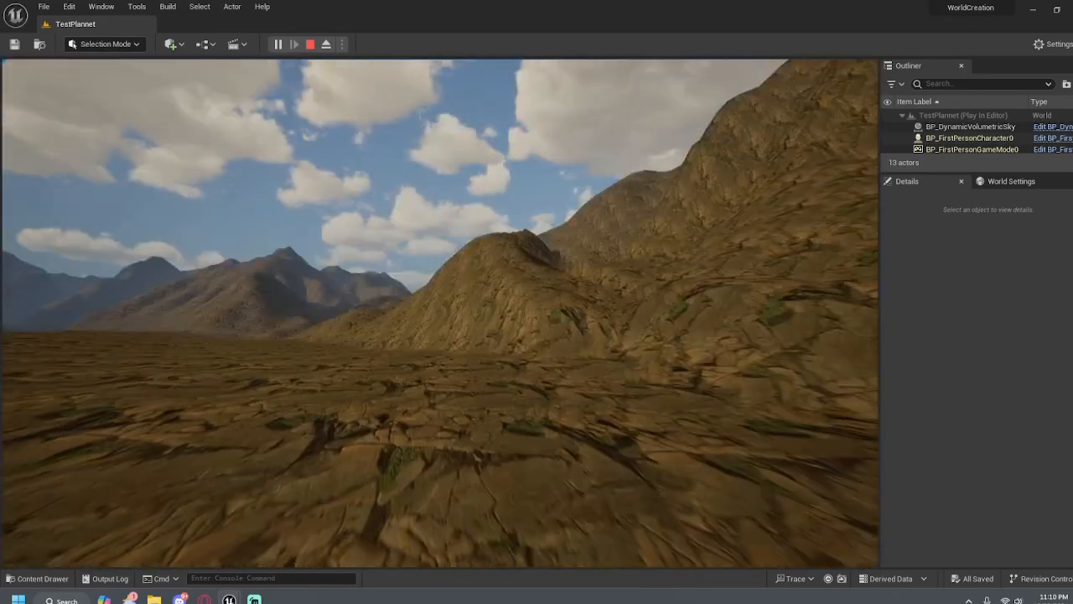
Finish walking across the valley floor in the play session and stop playing
key("w")
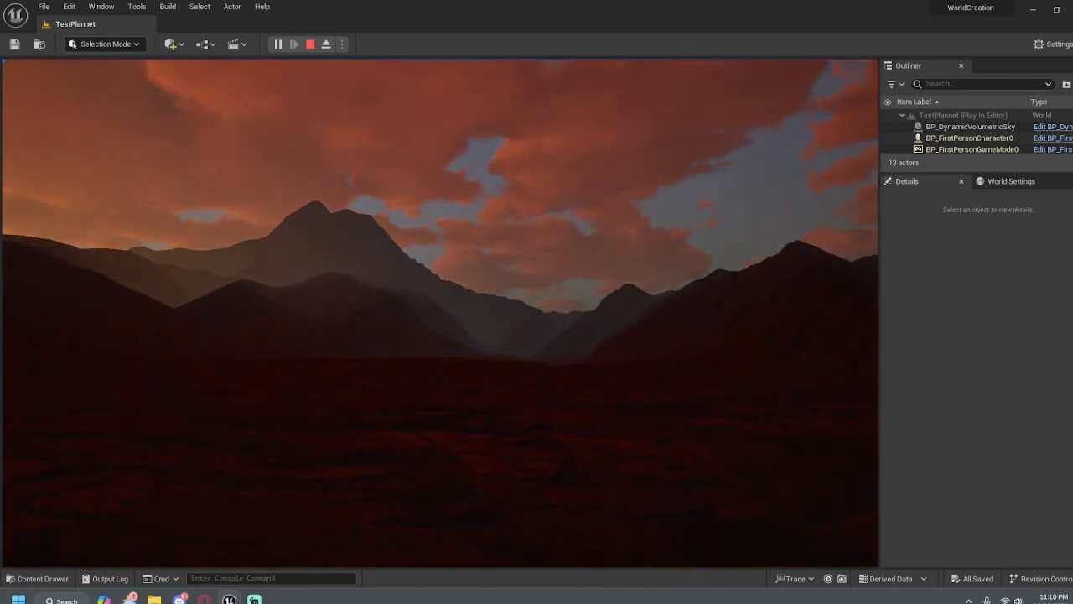
key("Escape")
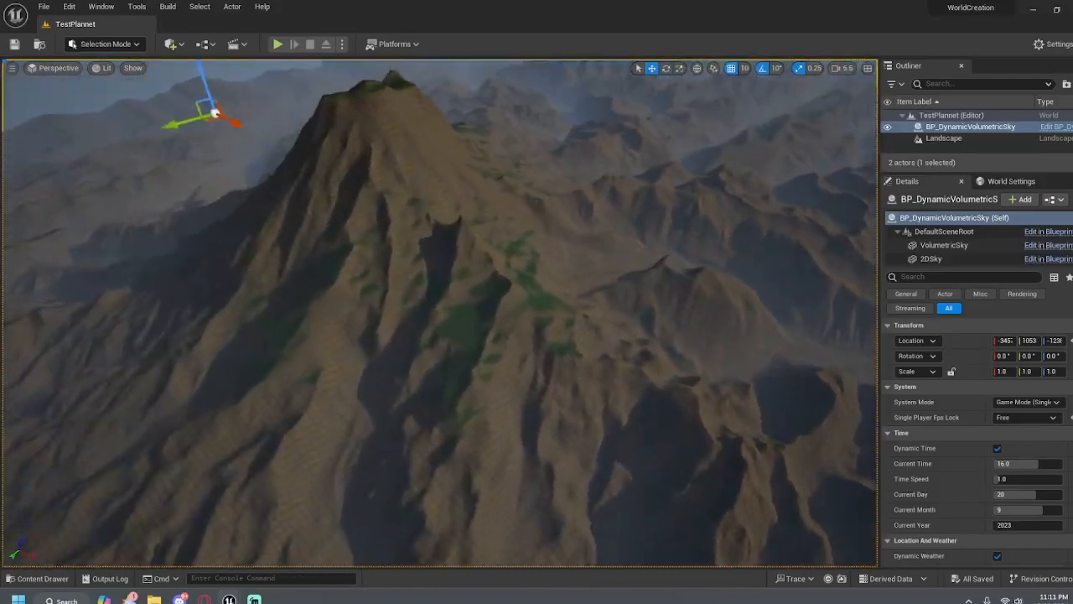
Fly over the high mountain and inspect the blend of grass and rock on its slopes from close up
key("w")
right_click_drag(439, 312, 390, 302)
key("s")
key("s")
key("w")
key("w")
key("s")
scroll(440, 269, "up", 4)
key("w")
scroll(446, 311, "down", 10)
key("w")
scroll(407, 251, "up", 4)
key("w")
key("s")
key("w")
key("w")
scroll(465, 281, "down", 1)
key("s")
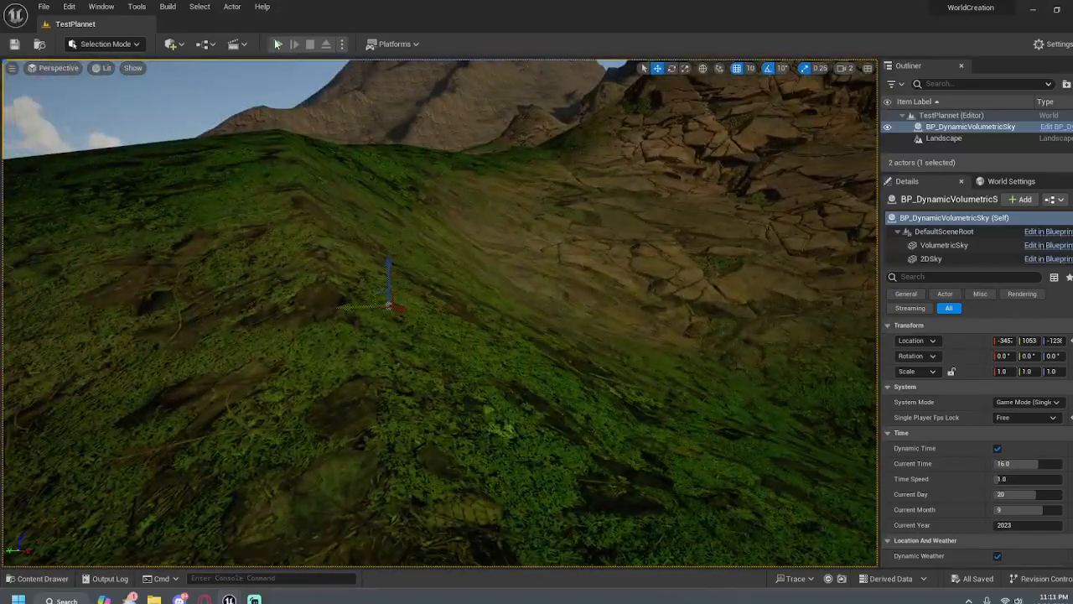
Play the level from the grassy mountain slope, walk over the grass and rock transitions to check them, and stop playing
key("alt+p")
left_click(489, 245)
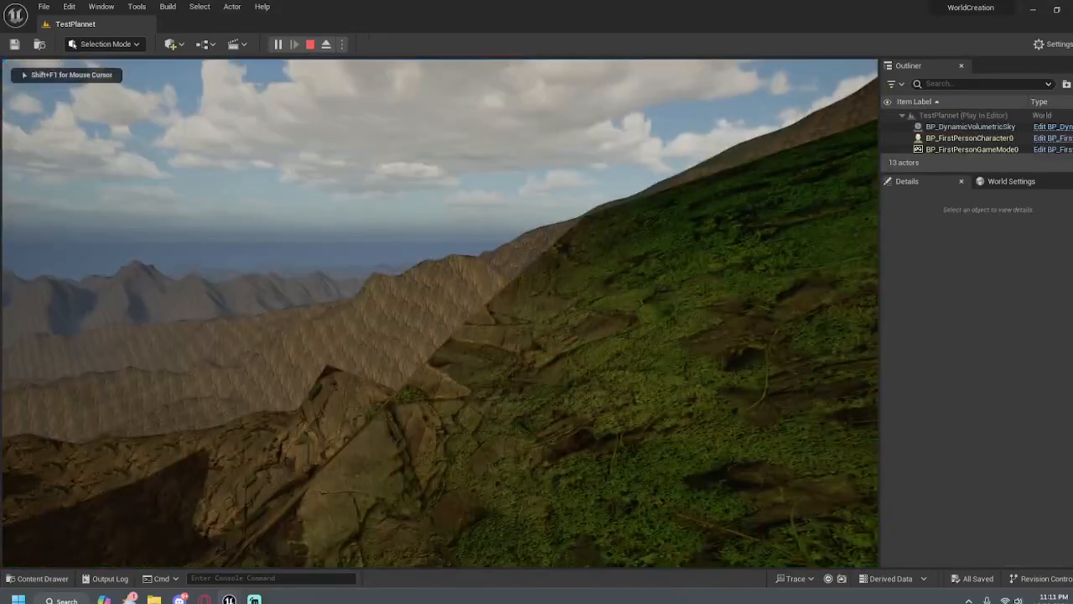
key("w")
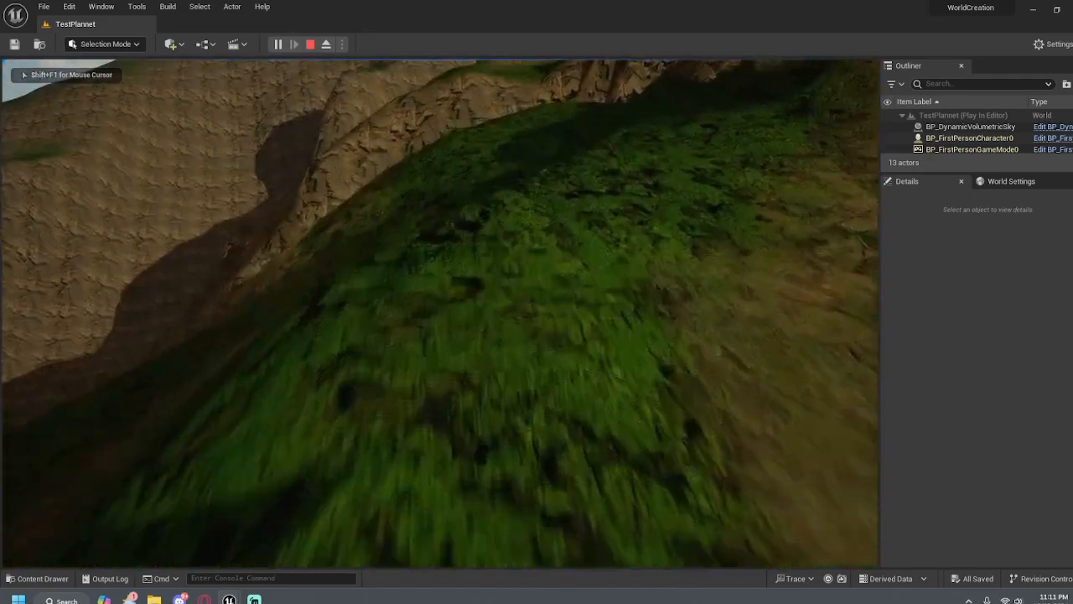
key("w")
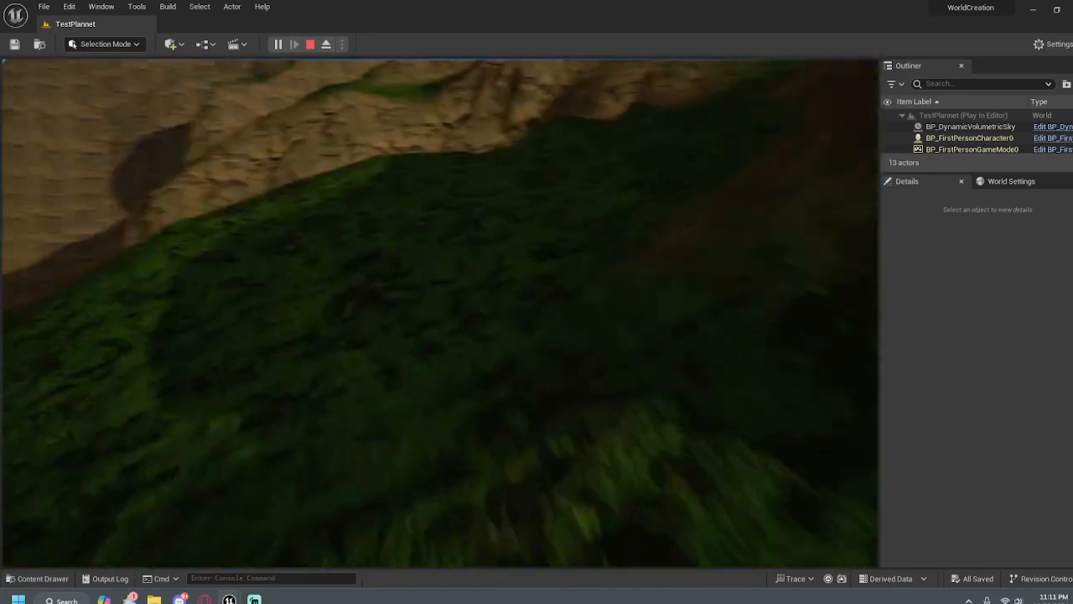
key("w")
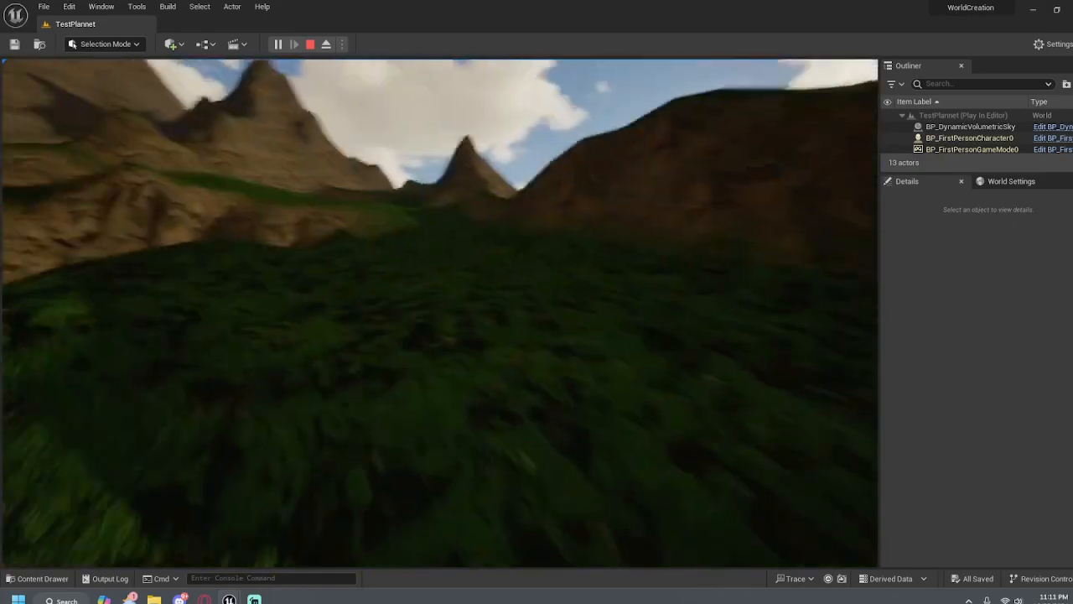
key("w")
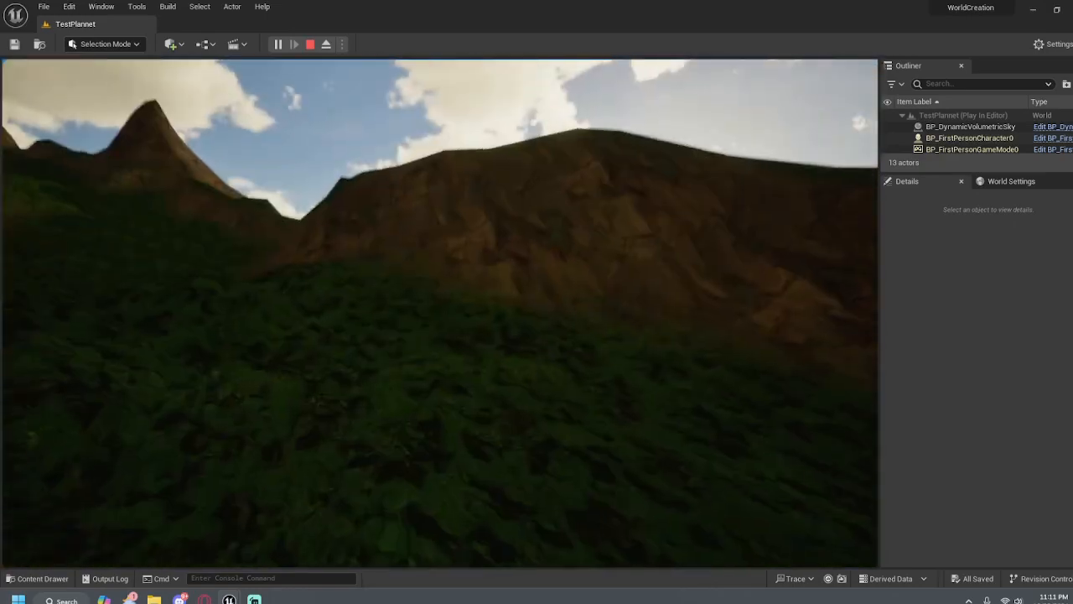
key("w")
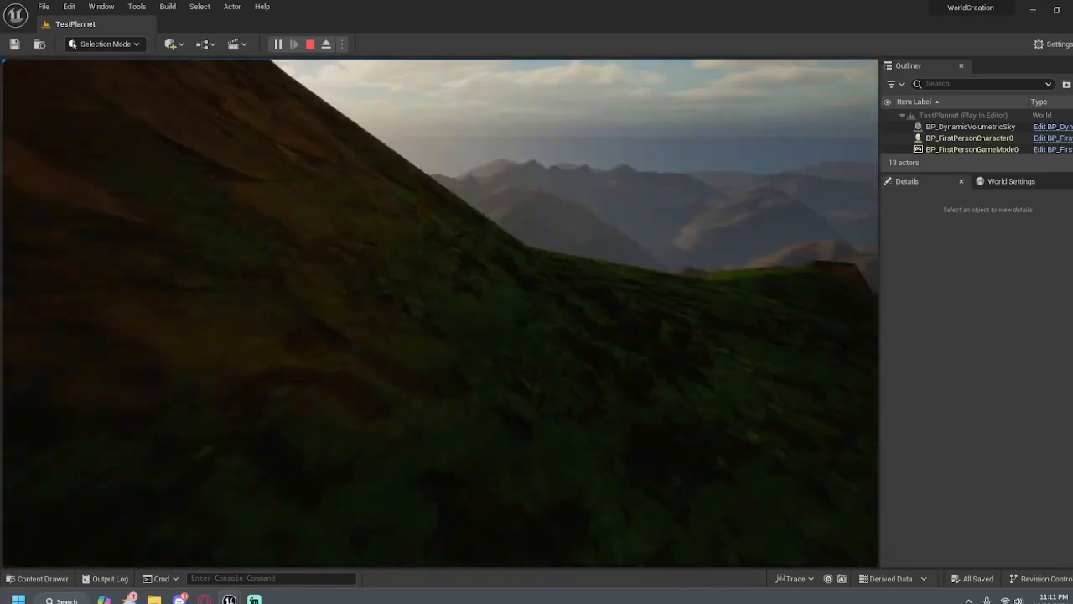
key("w")
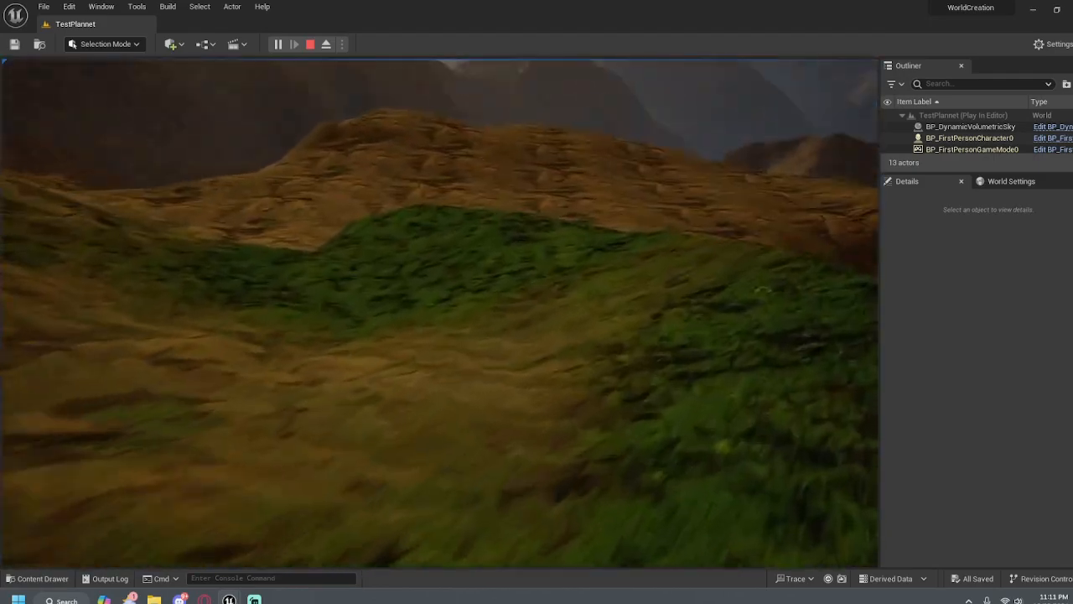
key("w")
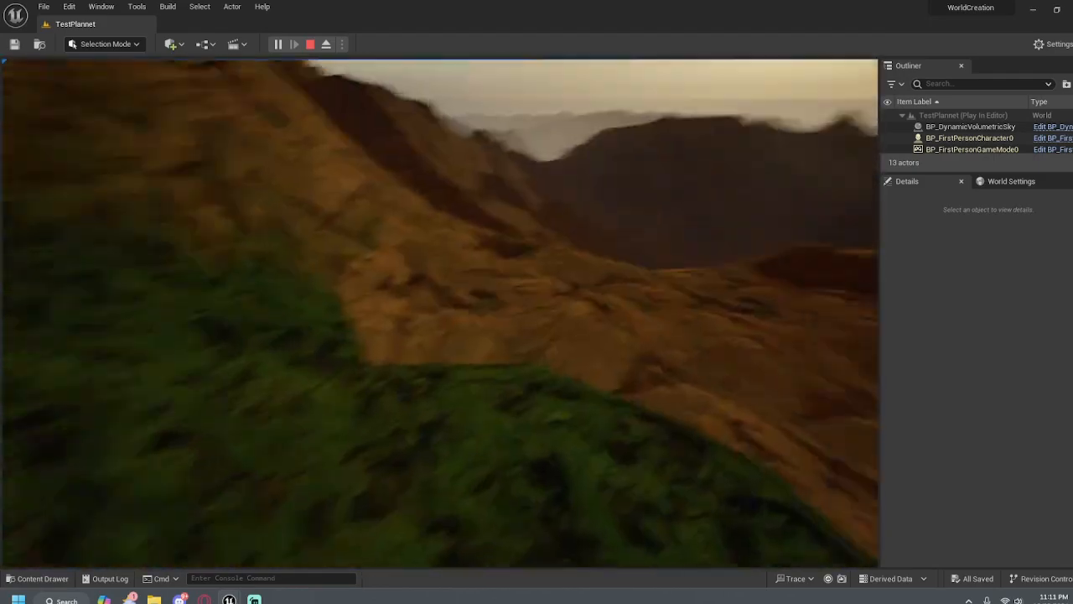
key("w")
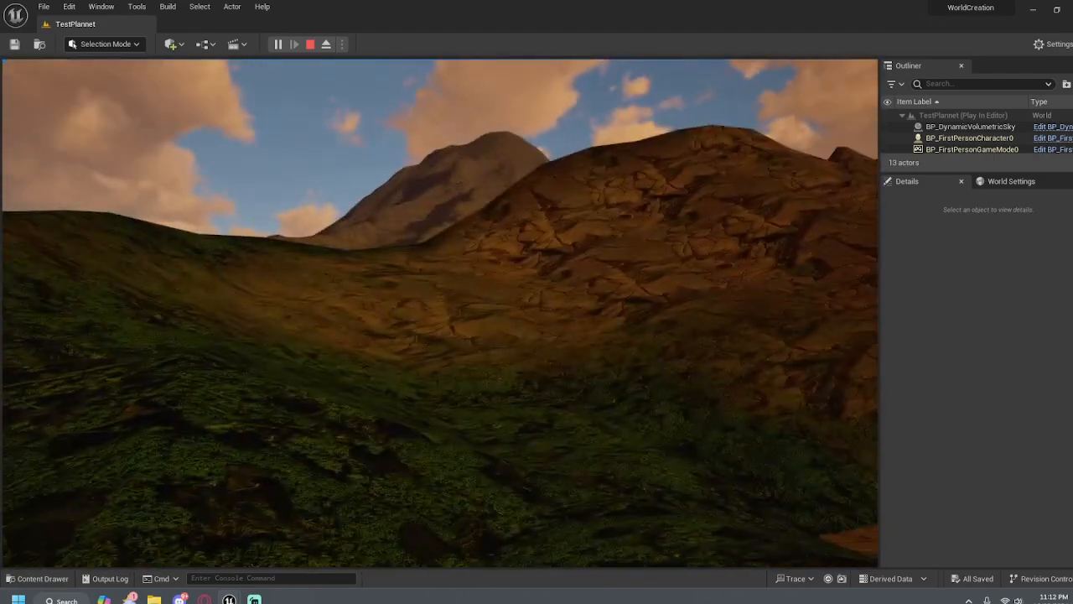
key("w")
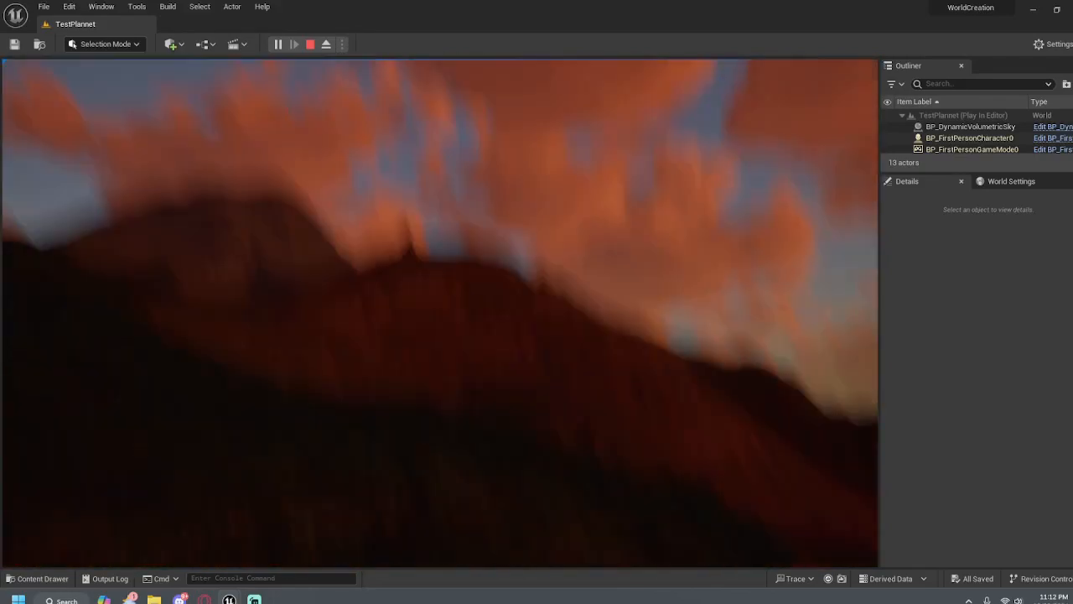
key("Escape")
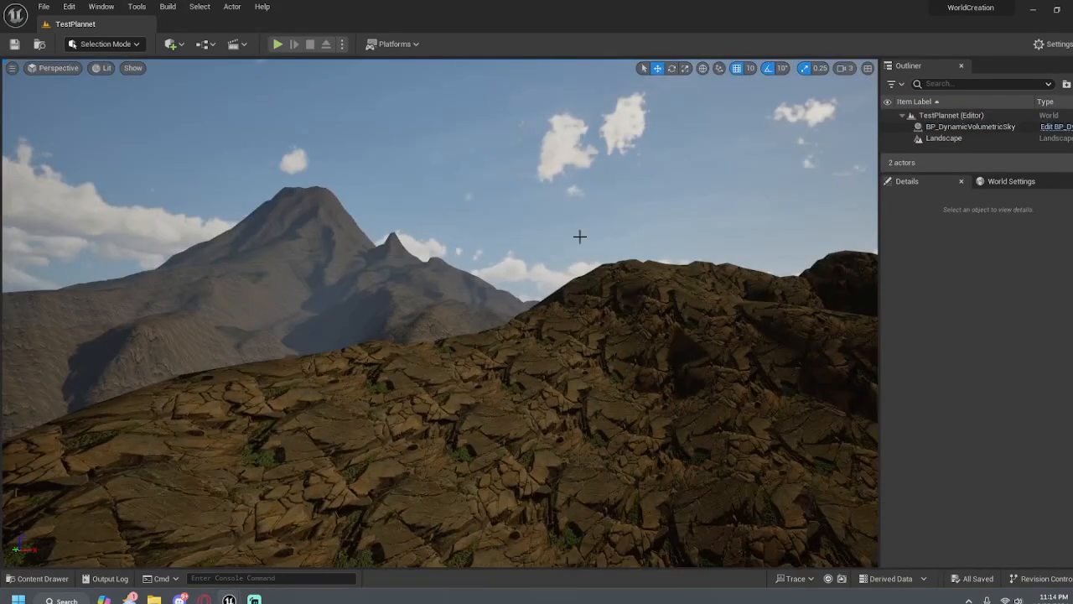
Switch to Landscape mode and create a Weight-Blended Layer (normal) info for the GrassLand target layer, saved as GrassLand_LayerInfo in TestPlannet_sharedassets
key("ctrl+space")
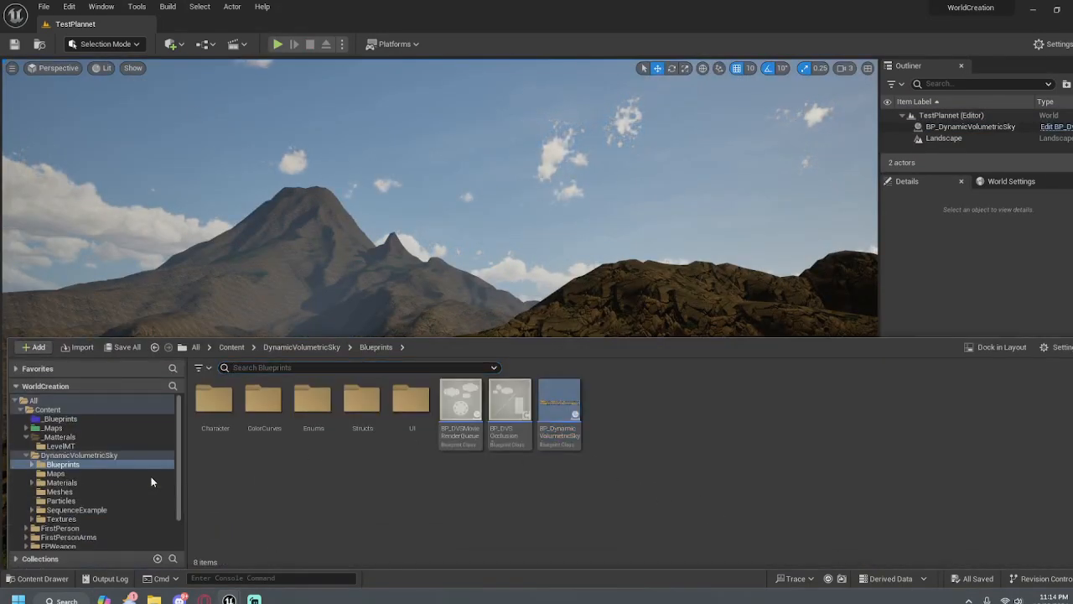
left_click(101, 44)
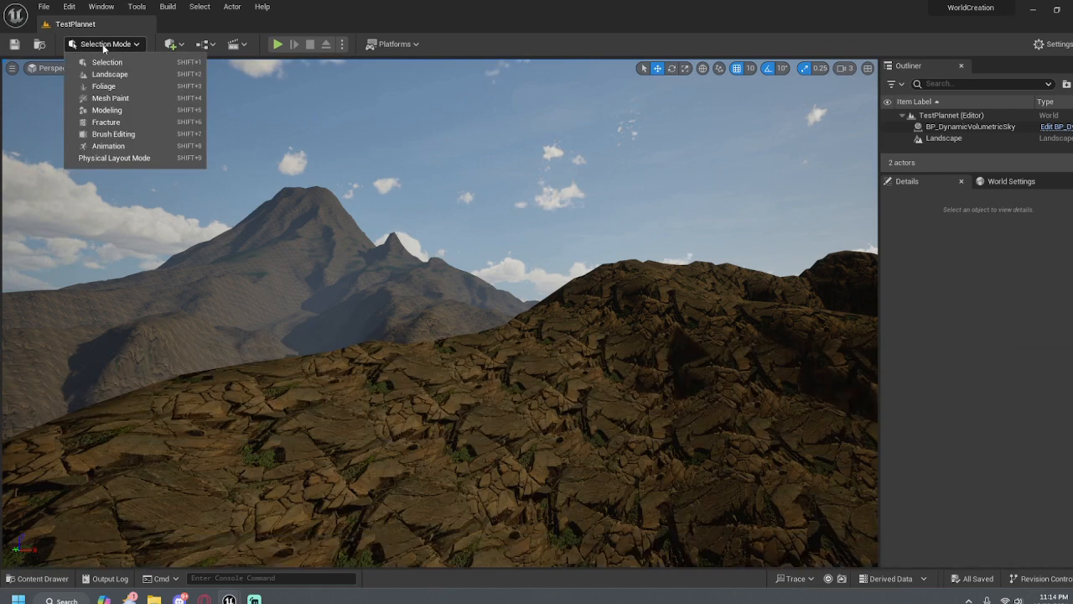
left_click(109, 74)
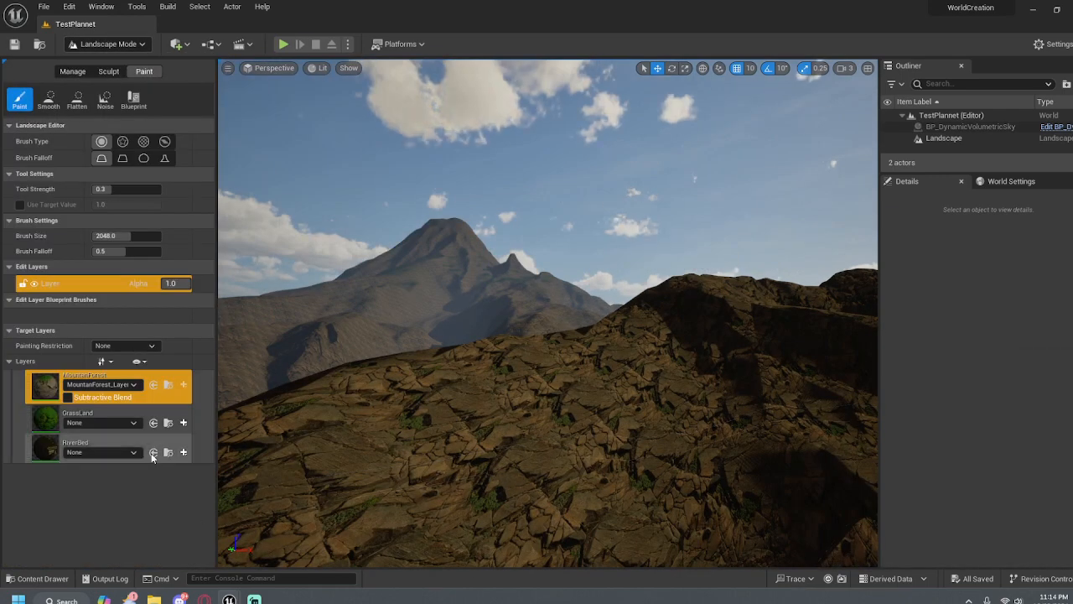
left_click(183, 423)
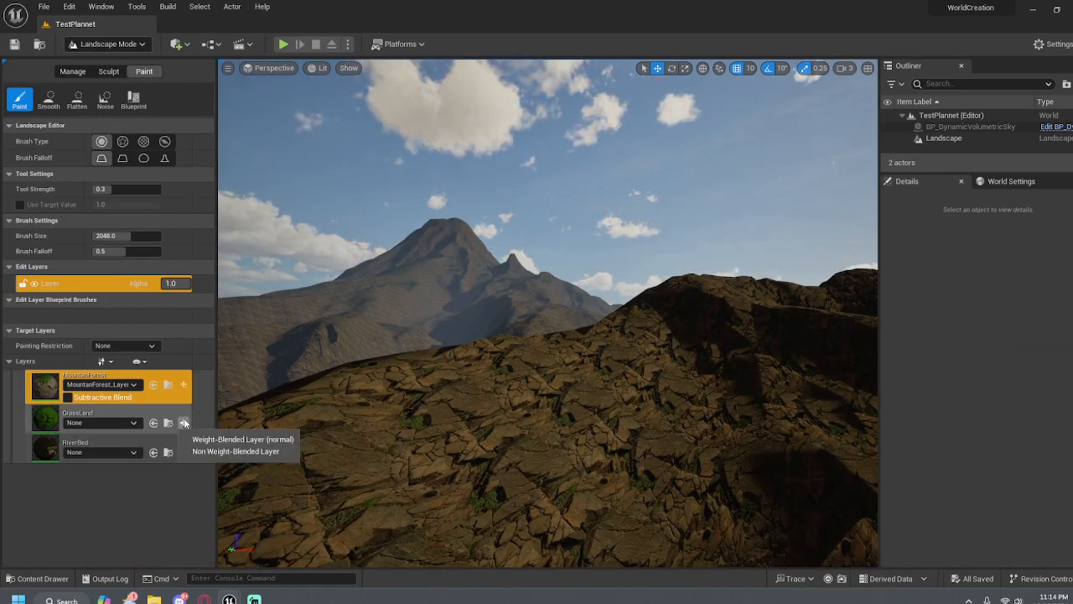
left_click(243, 440)
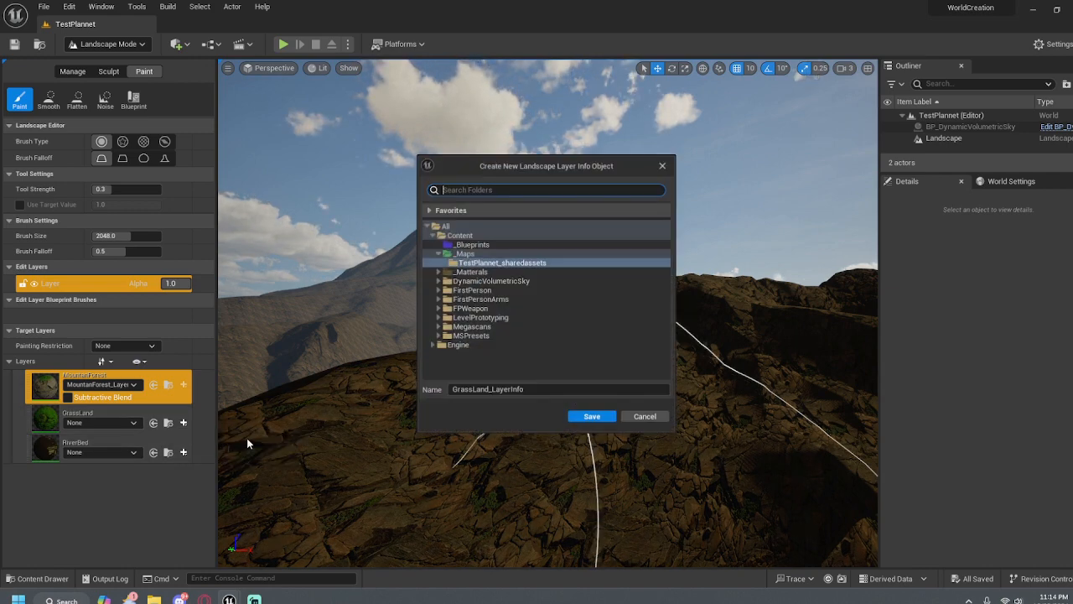
left_click(592, 417)
left_click(516, 466)
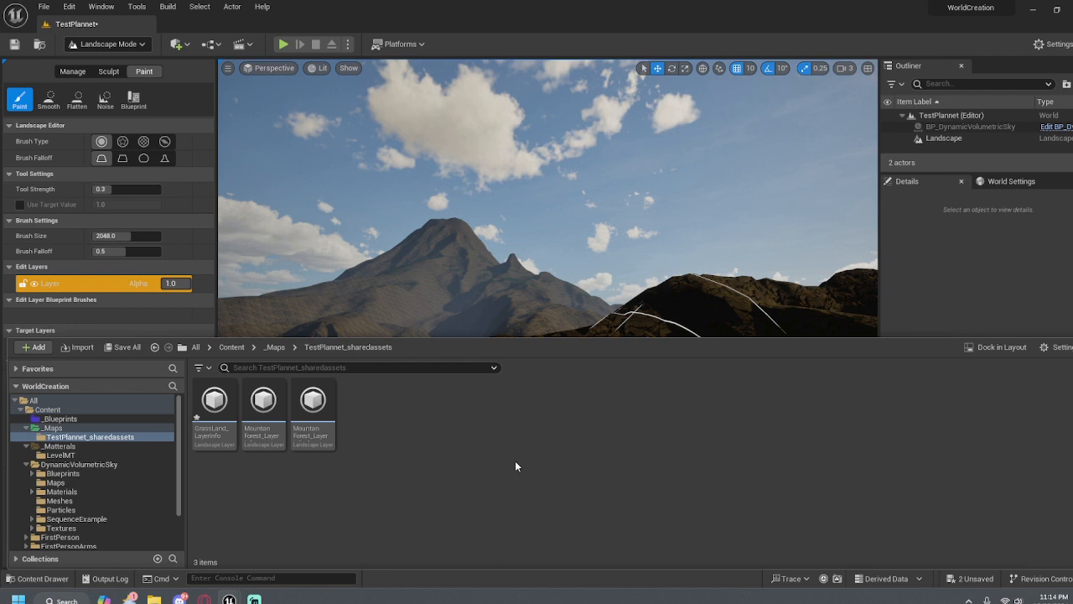
left_click(204, 334)
Create a Weight-Blended Layer (normal) info for the RiverBed target layer and save it as RiverBed_LayerInfo in TestPlannet_sharedassets
left_click(183, 458)
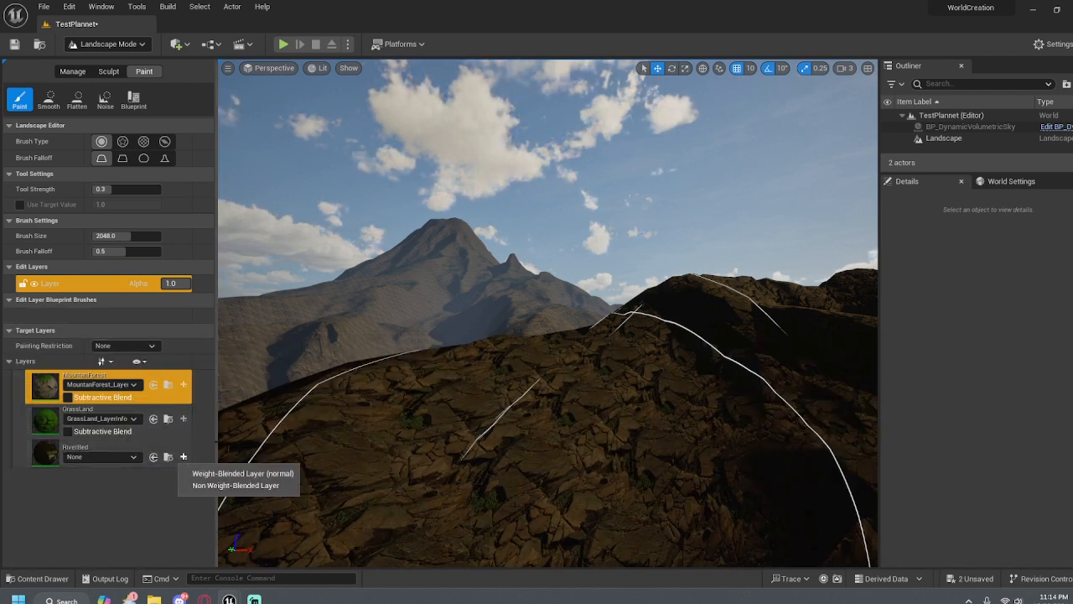
left_click(184, 457)
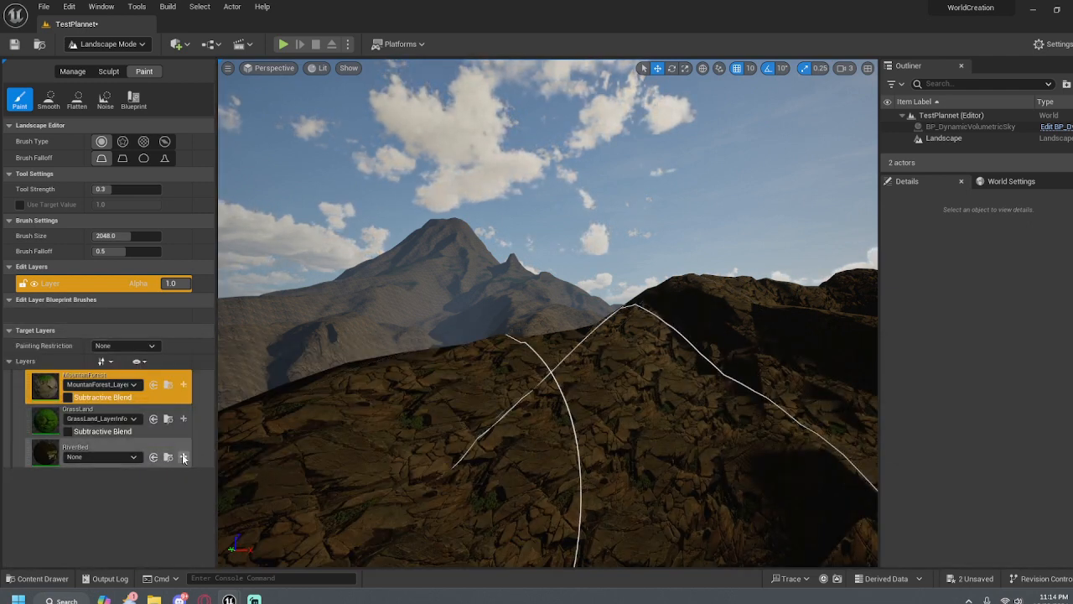
left_click(183, 457)
left_click(236, 468)
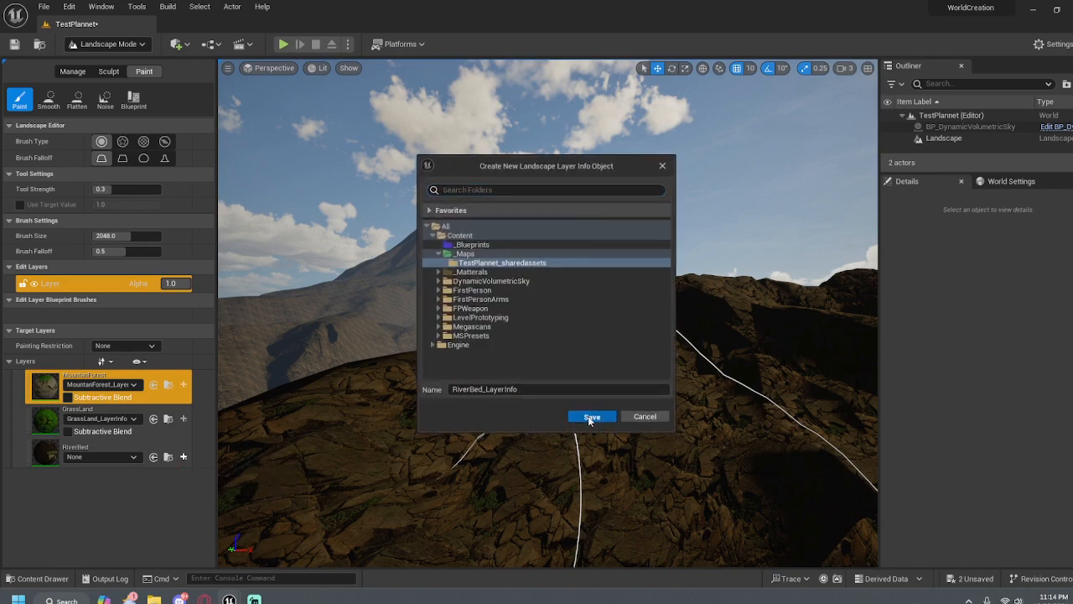
left_click(591, 417)
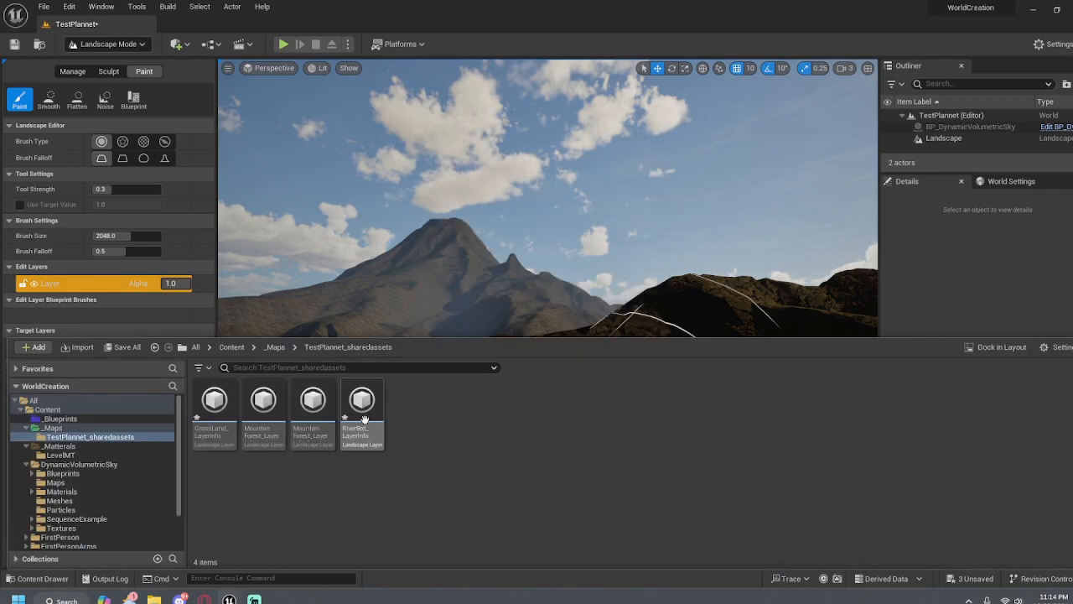
left_click(131, 400)
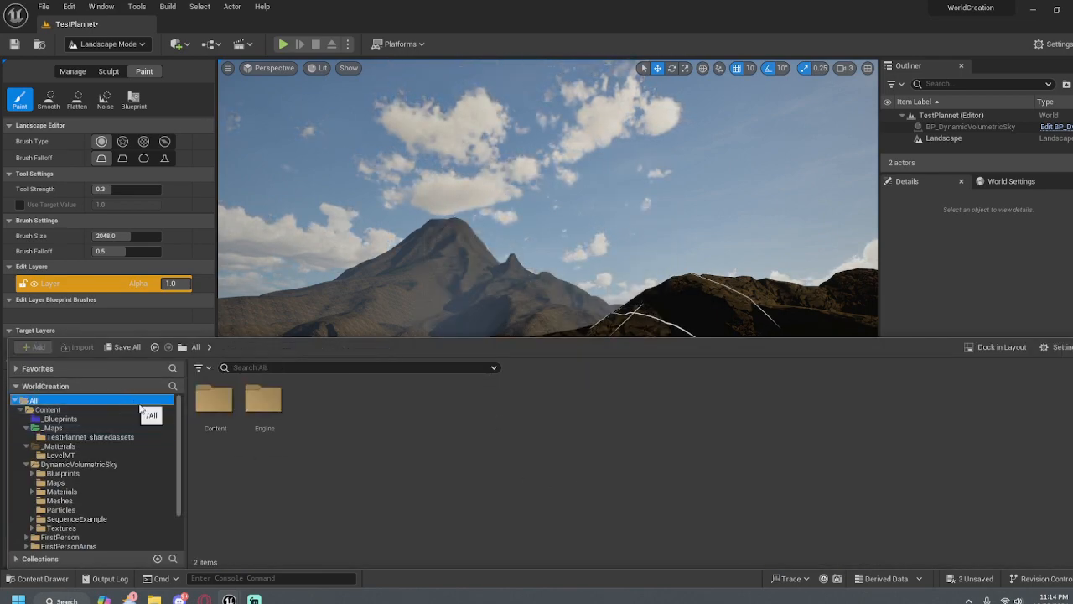
scroll(568, 84, "up", 3)
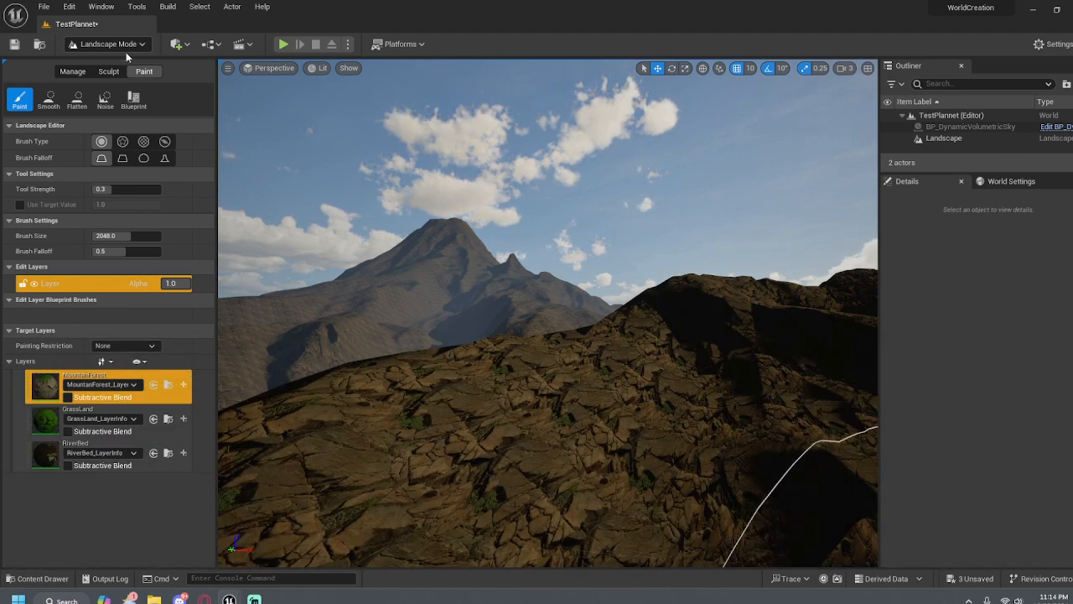
Return to Selection mode and save the level
left_click(109, 44)
left_click(102, 62)
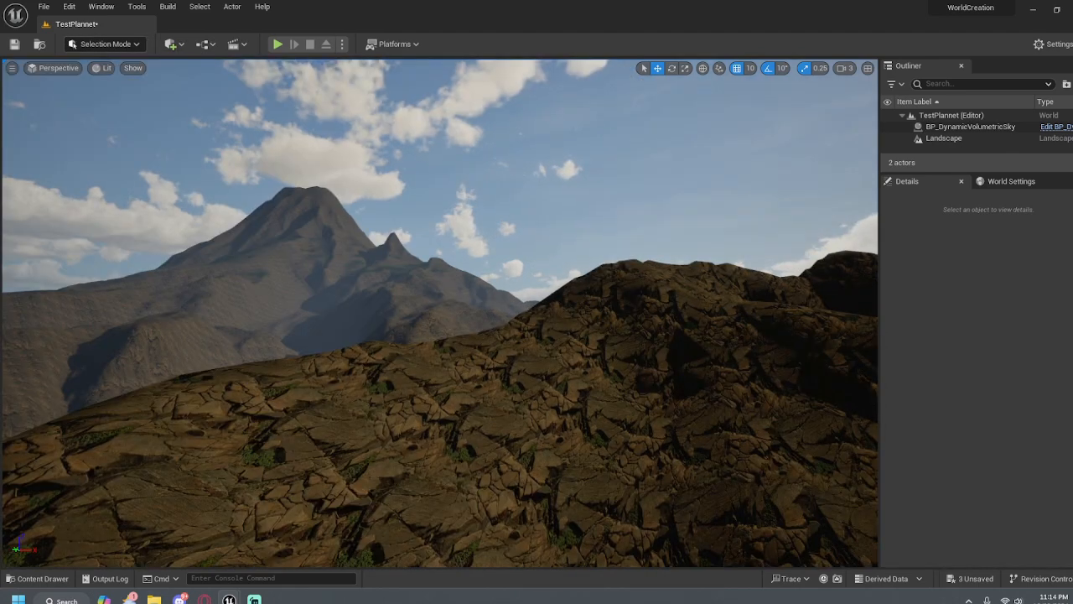
right_click_drag(511, 169, 512, 193)
key("ctrl+s")
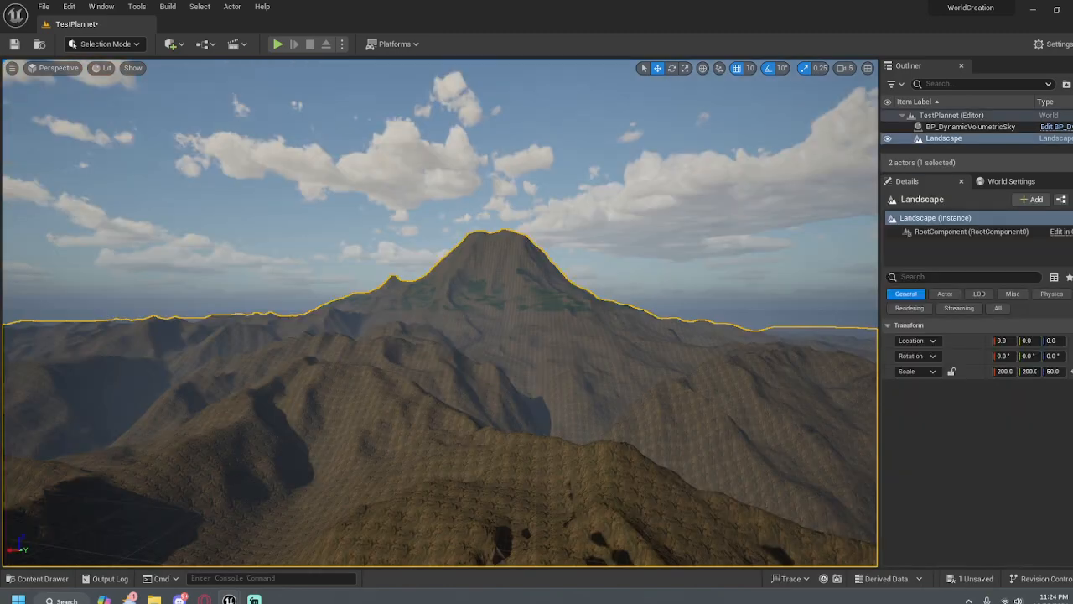
Open the M_TutMat material for editing
right_click_drag(441, 313, 638, 155)
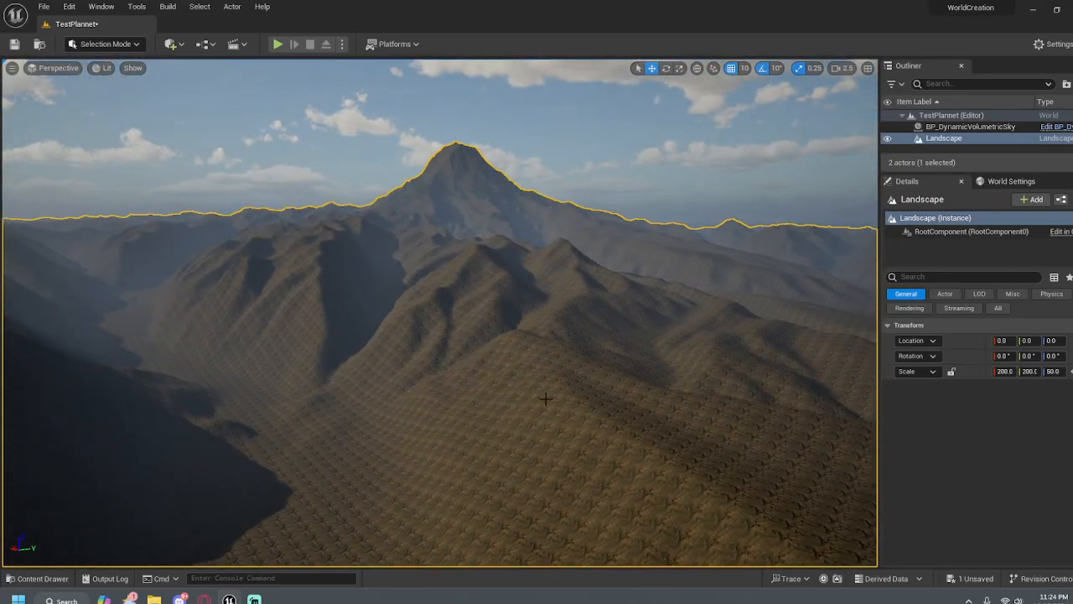
key("ctrl+space")
double_click(215, 402)
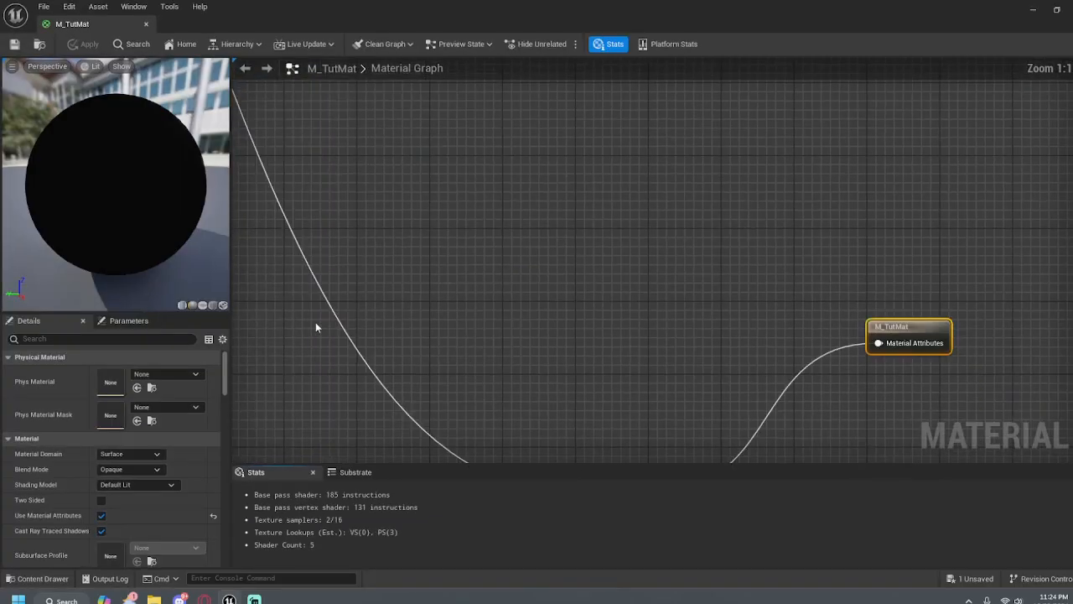
Examine the cliff texture samples in the mountain forest group of the material graph, including their Sampler Source setting
right_click_drag(708, 315, 1040, 186)
scroll(838, 211, "down", 3)
scroll(587, 298, "down", 4)
right_click_drag(587, 298, 963, 244)
scroll(877, 224, "down", 2)
right_click_drag(877, 224, 851, 326)
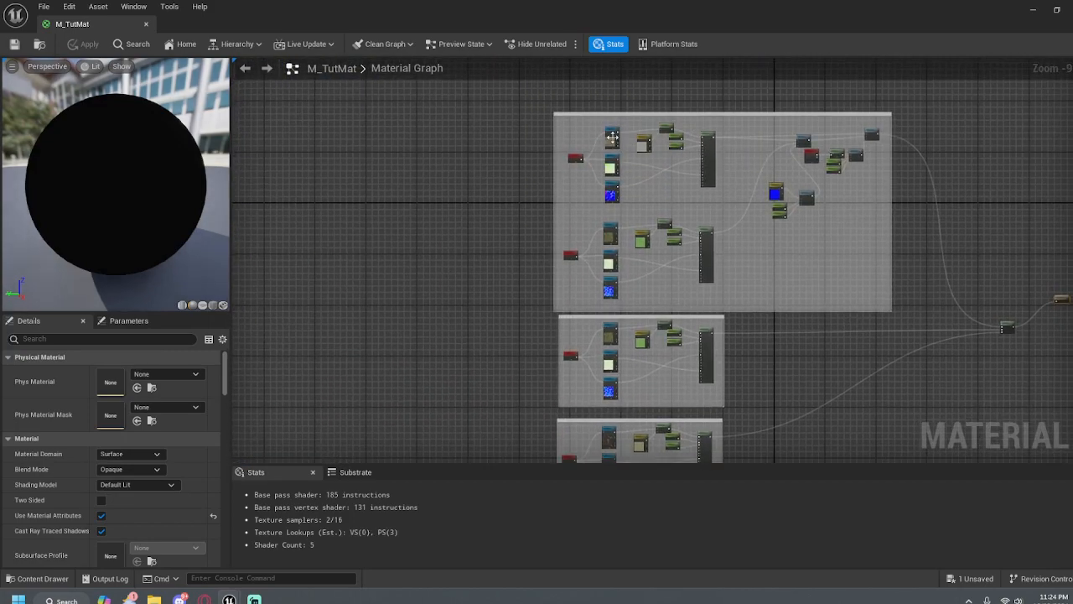
scroll(613, 136, "up", 9)
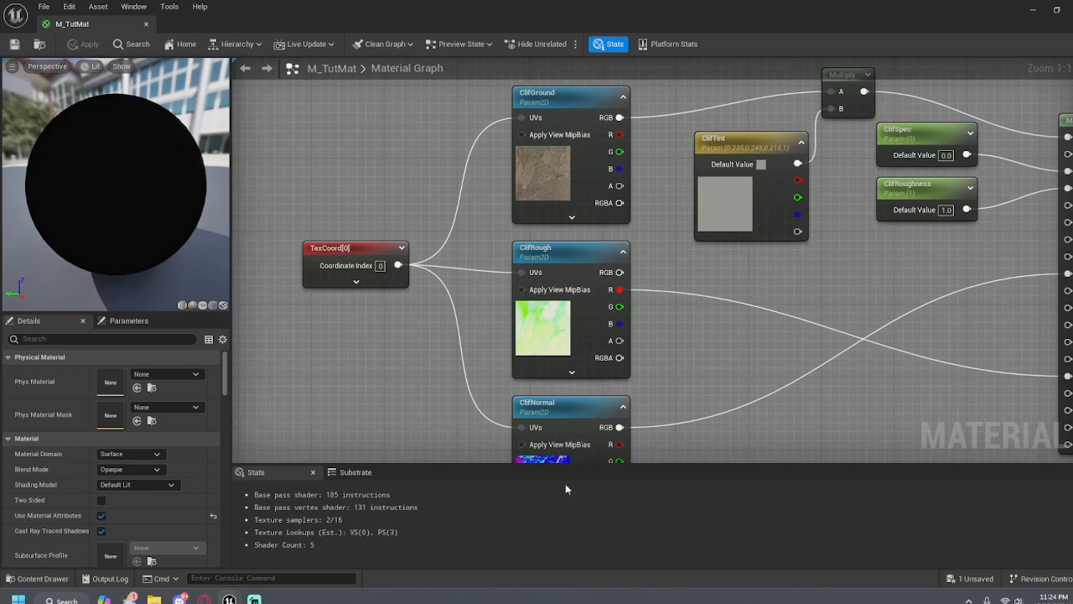
right_click_drag(674, 323, 655, 264)
scroll(697, 306, "down", 1)
right_click_drag(706, 313, 709, 336)
scroll(635, 293, "down", 8)
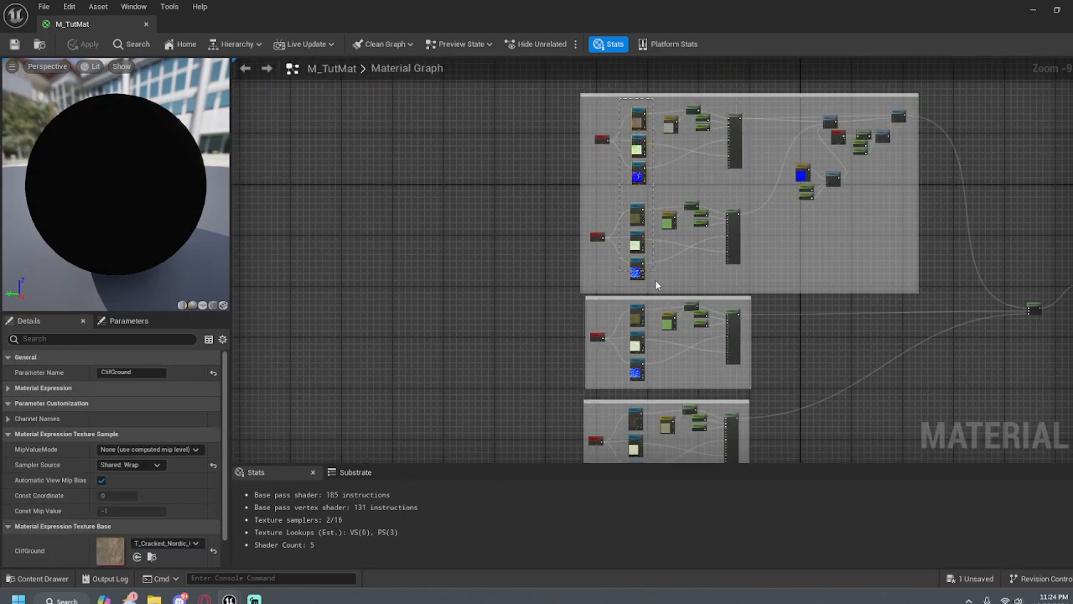
Review the remaining texture samples and how the layer groups connect through the layer blend to the material output
right_click_drag(656, 290, 654, 232)
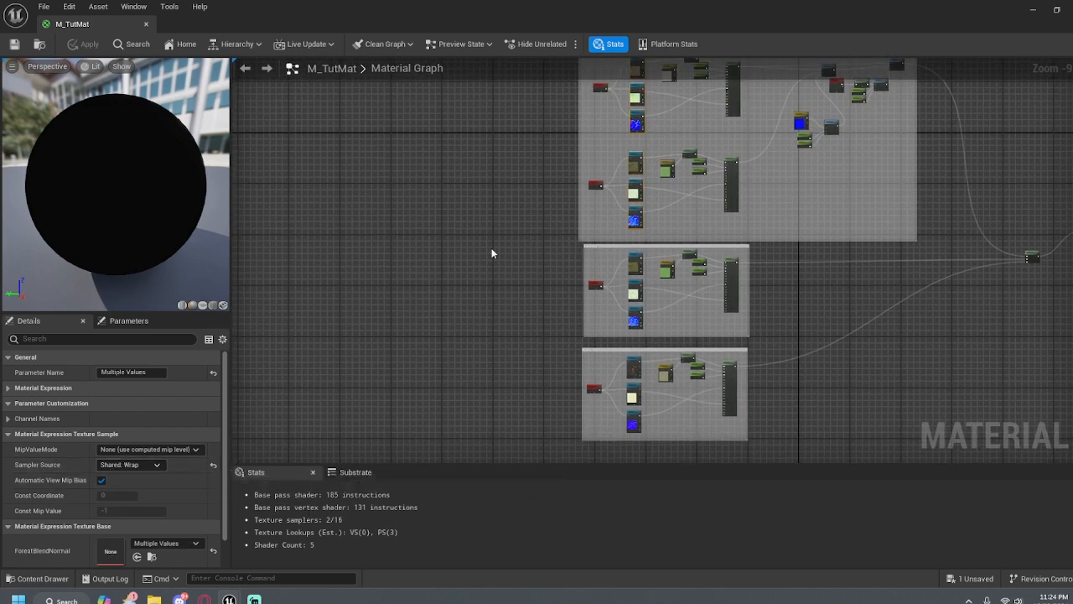
right_click_drag(926, 298, 597, 301)
right_click_drag(609, 367, 789, 128)
right_click_drag(715, 225, 683, 461)
mouse_move(955, 61)
right_mouse_down()
mouse_move(945, 298)
mouse_move(958, 60)
right_mouse_up()
scroll(743, 310, "up", 2)
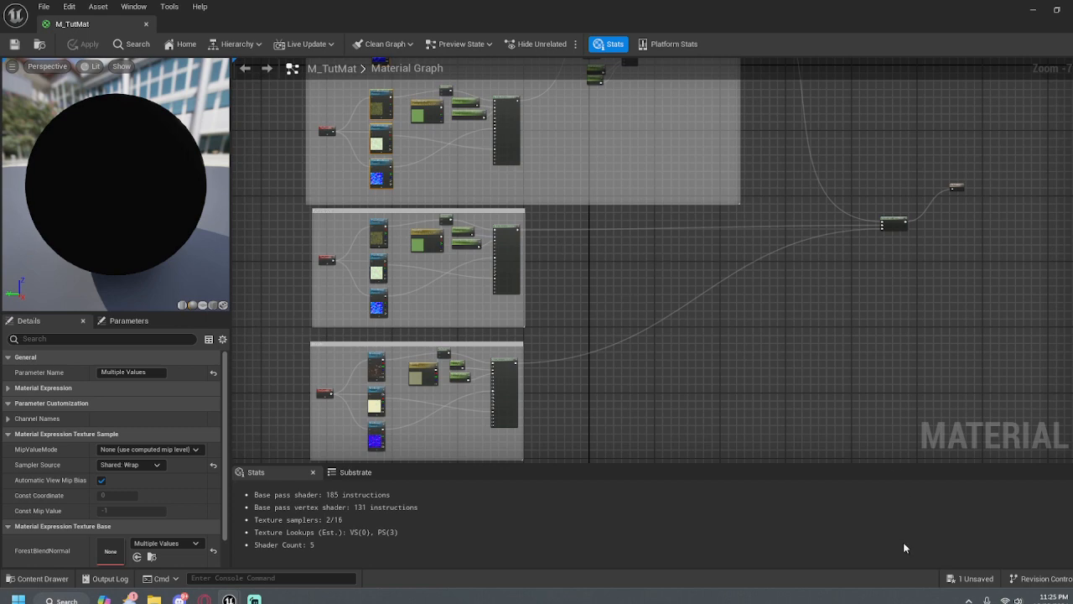
Save the TestPlannet level and switch its viewport to Landscape mode
left_click(975, 578)
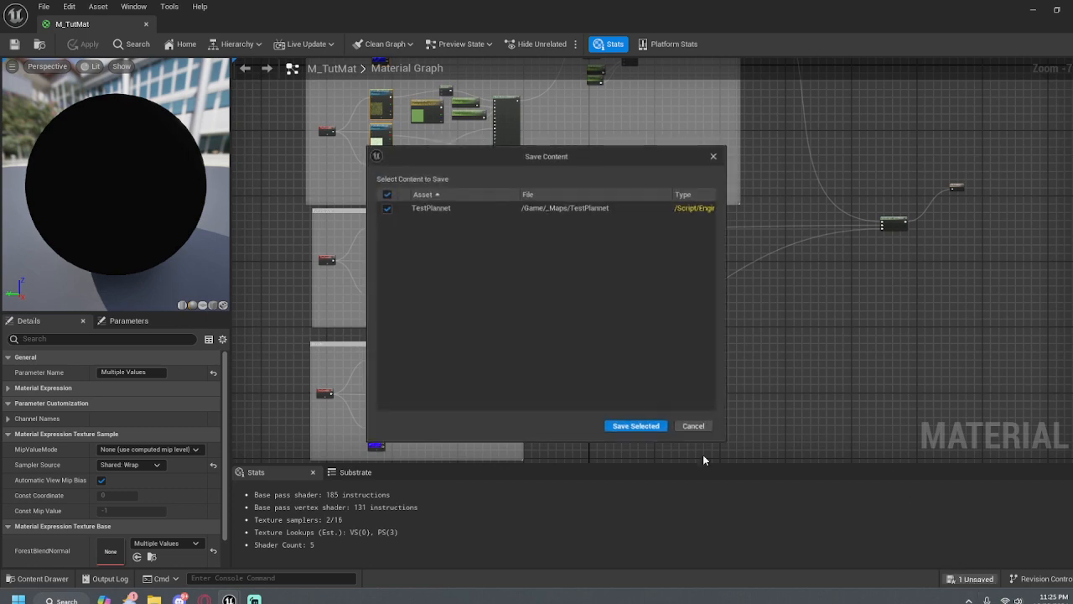
left_click(637, 429)
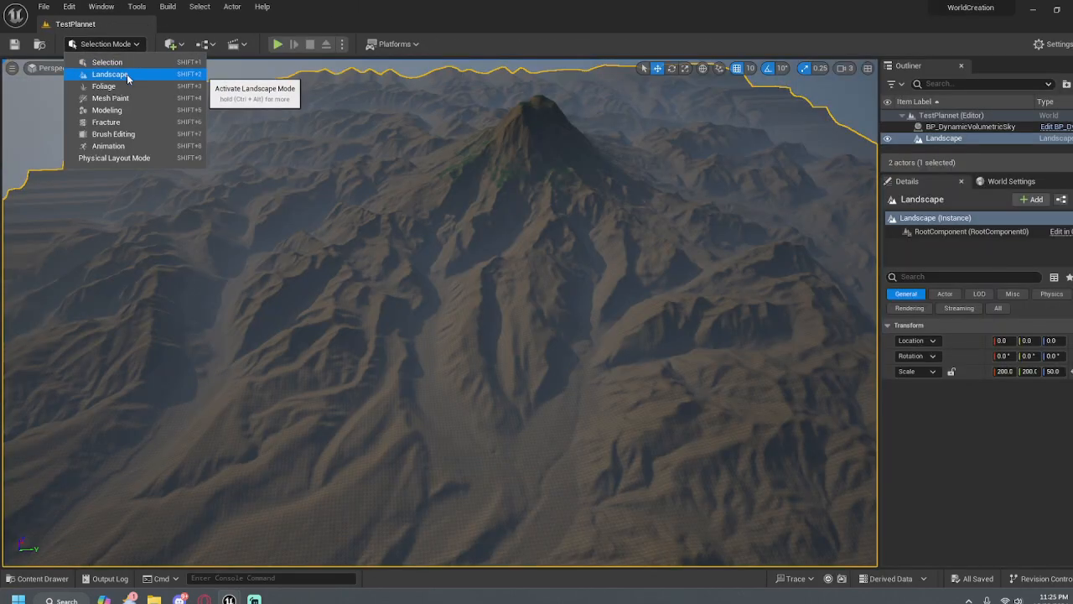
left_click(127, 73)
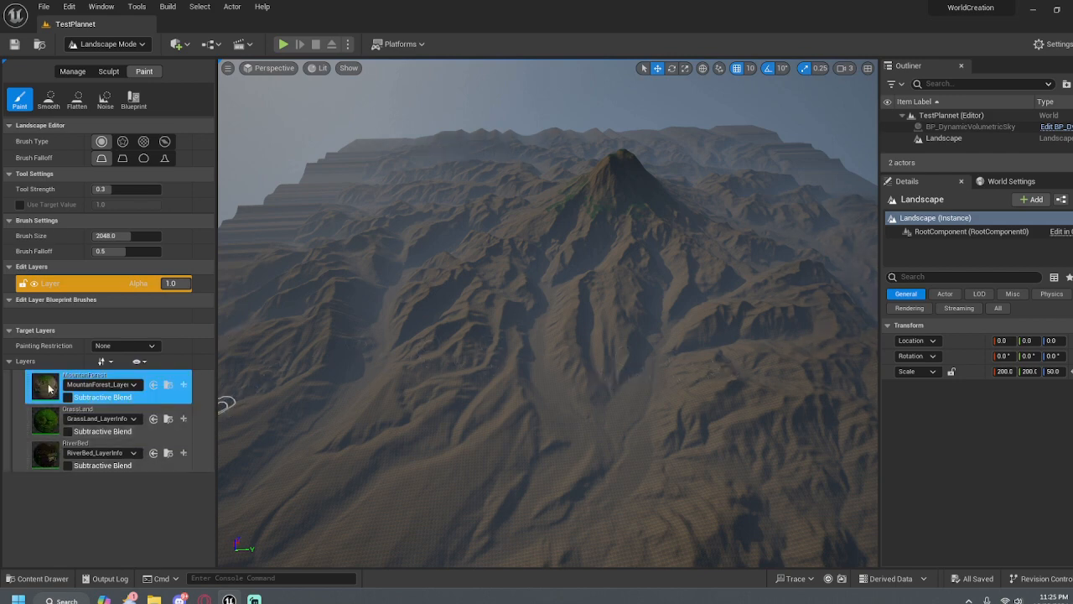
Paint the MountanForest layer over the slope beneath the main peak with the existing 2048 brush
right_click_drag(622, 300, 620, 378)
key("w")
scroll(623, 300, "up", 3)
key("w")
mouse_move(652, 287)
right_mouse_down()
mouse_move(637, 151)
mouse_move(652, 288)
right_mouse_up()
mouse_move(527, 323)
left_mouse_down()
mouse_move(496, 383)
mouse_move(508, 364)
mouse_move(682, 419)
mouse_move(647, 478)
left_mouse_up()
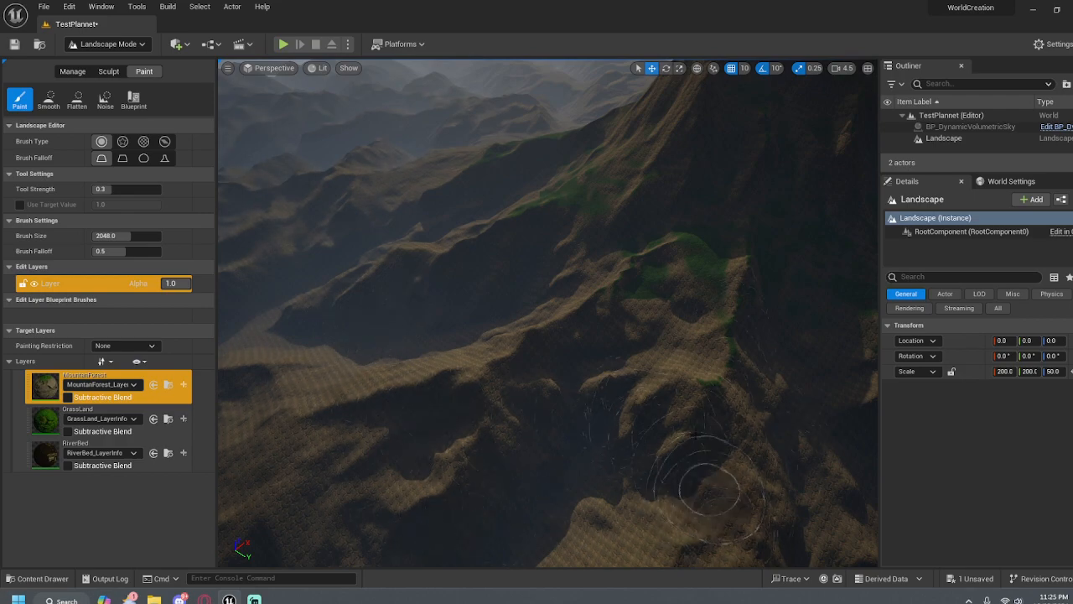
mouse_move(702, 486)
right_mouse_down()
mouse_move(830, 487)
mouse_move(746, 545)
right_mouse_up()
key("s")
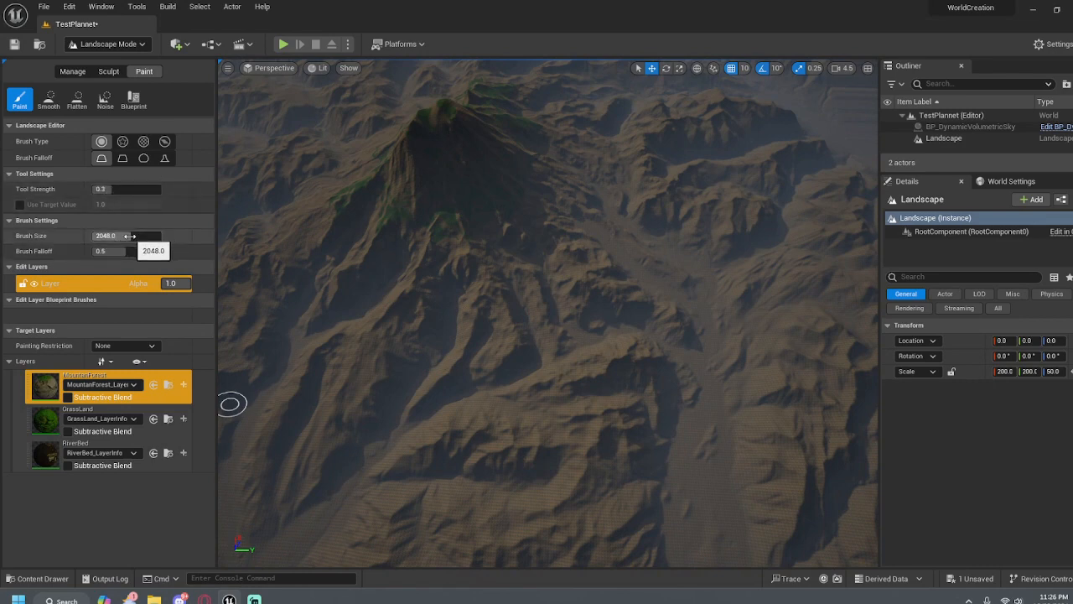
Paint the GrassLand layer over the hills on both sides of the valley, using a brush size of about 6554 and falloff 0.008
left_click_drag(159, 236, 93, 251)
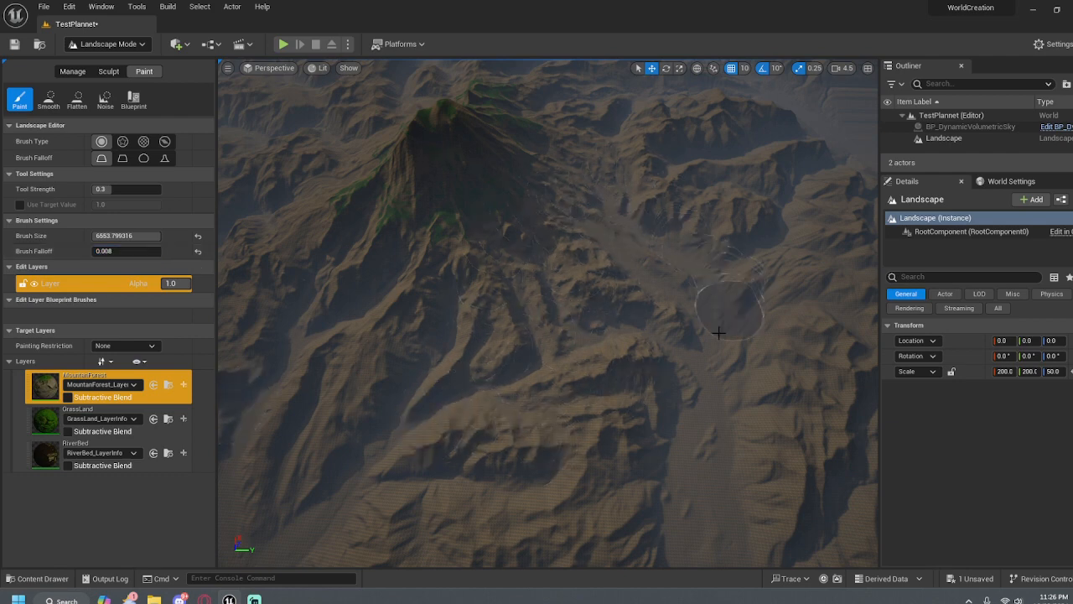
left_click(45, 419)
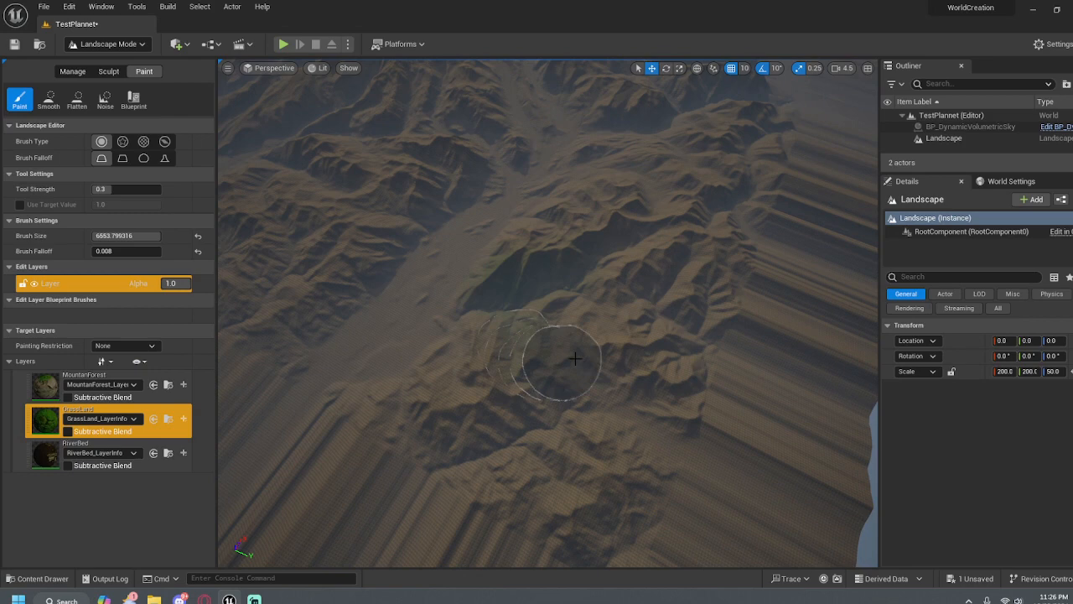
mouse_move(551, 359)
left_mouse_down()
mouse_move(504, 369)
mouse_move(403, 445)
mouse_move(419, 353)
mouse_move(508, 283)
mouse_move(514, 226)
mouse_move(568, 328)
mouse_move(457, 499)
mouse_move(677, 339)
mouse_move(615, 505)
mouse_move(500, 419)
left_mouse_up()
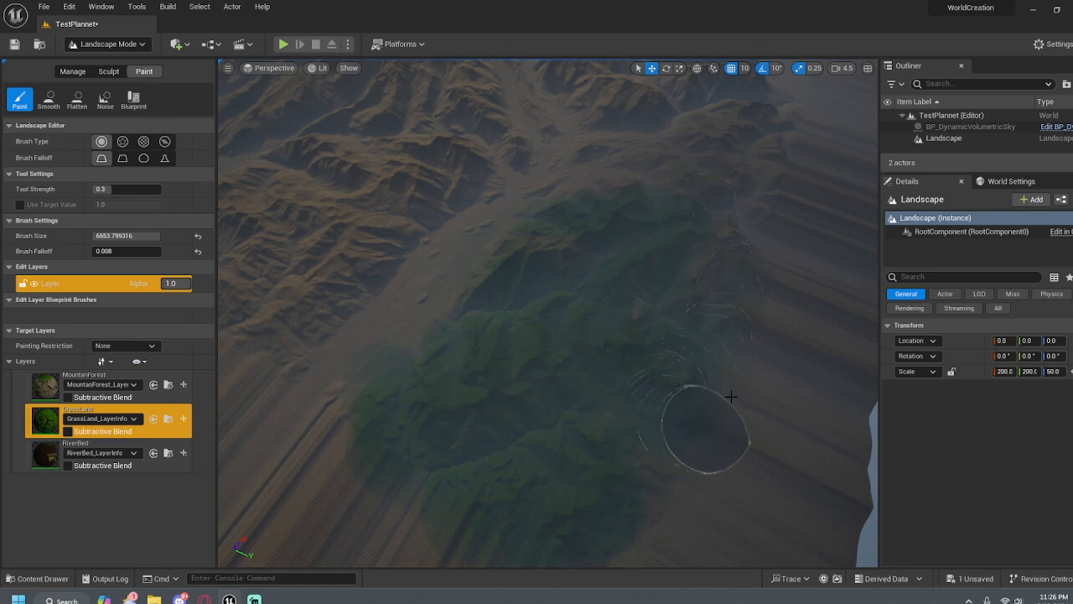
mouse_move(537, 182)
left_mouse_down()
mouse_move(403, 318)
mouse_move(662, 163)
mouse_move(722, 154)
left_mouse_up()
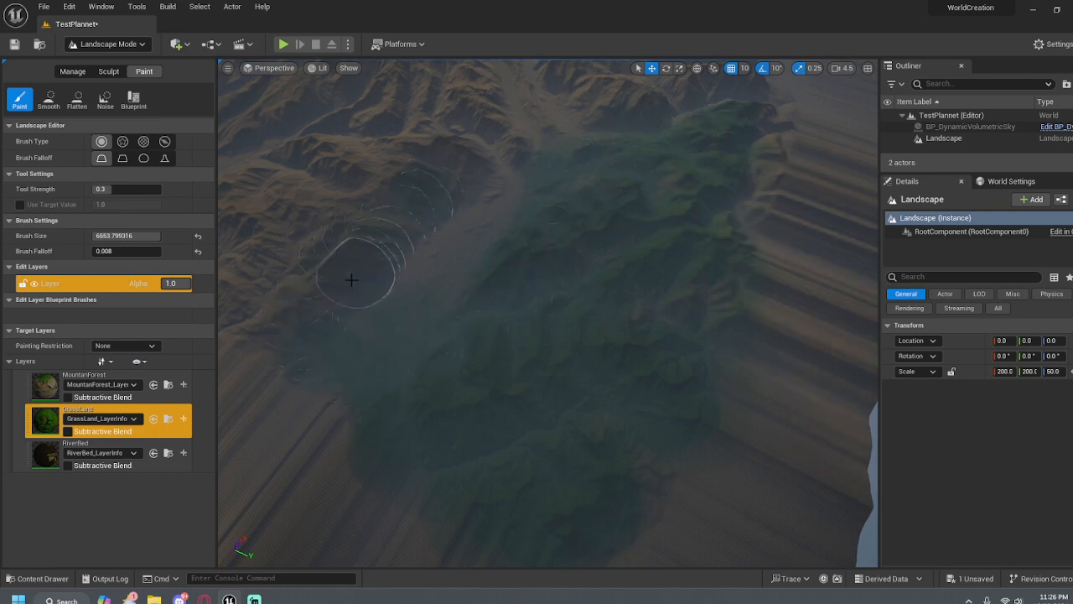
left_click_drag(294, 357, 437, 177)
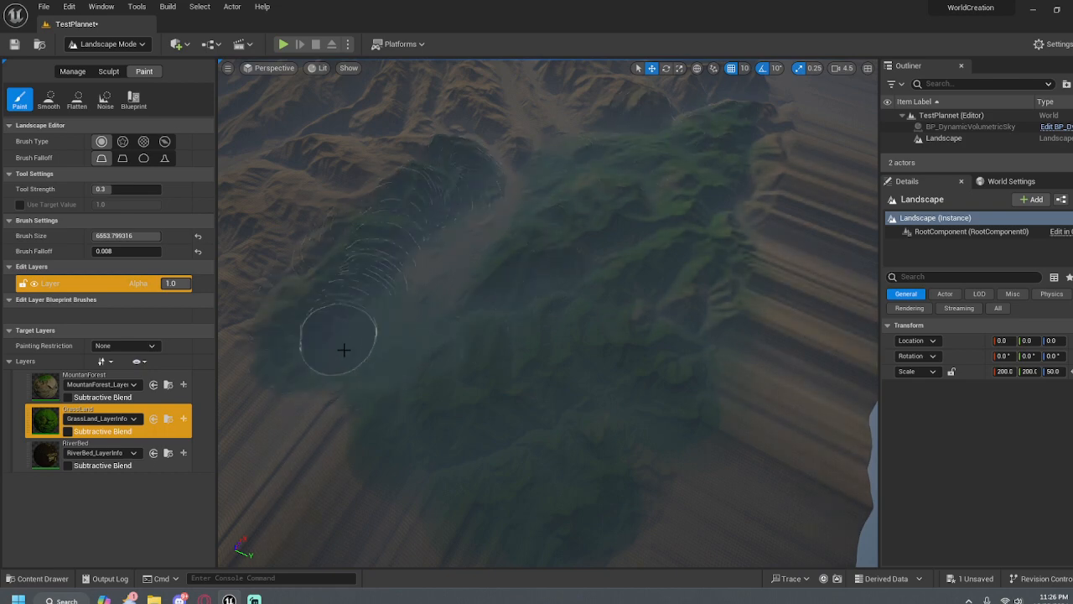
Paint the RiverBed layer along the valley floor between the grassy hills
left_click(44, 455)
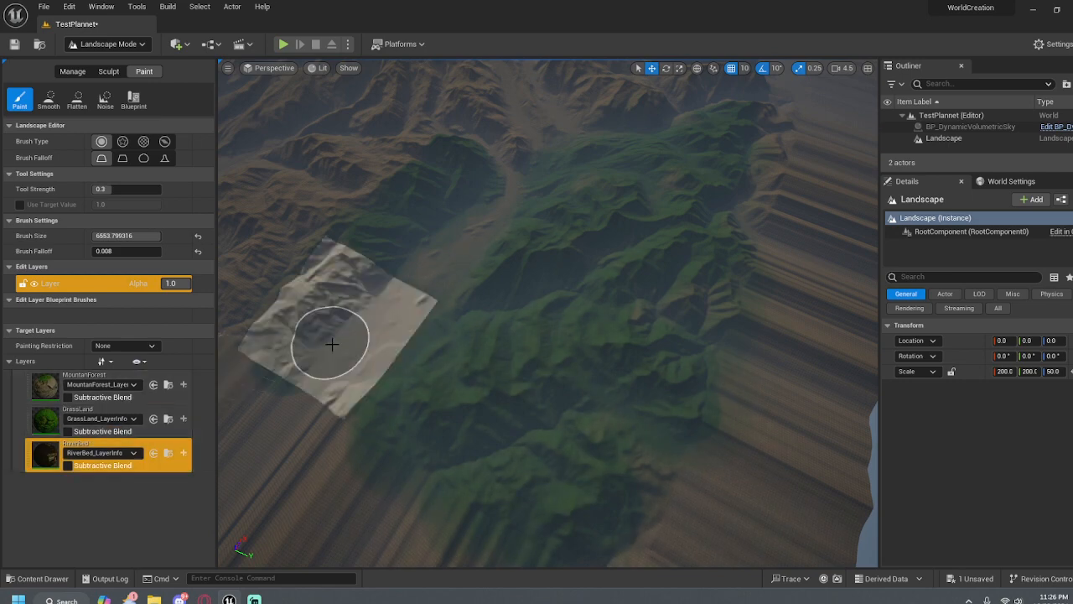
left_click_drag(424, 324, 419, 292)
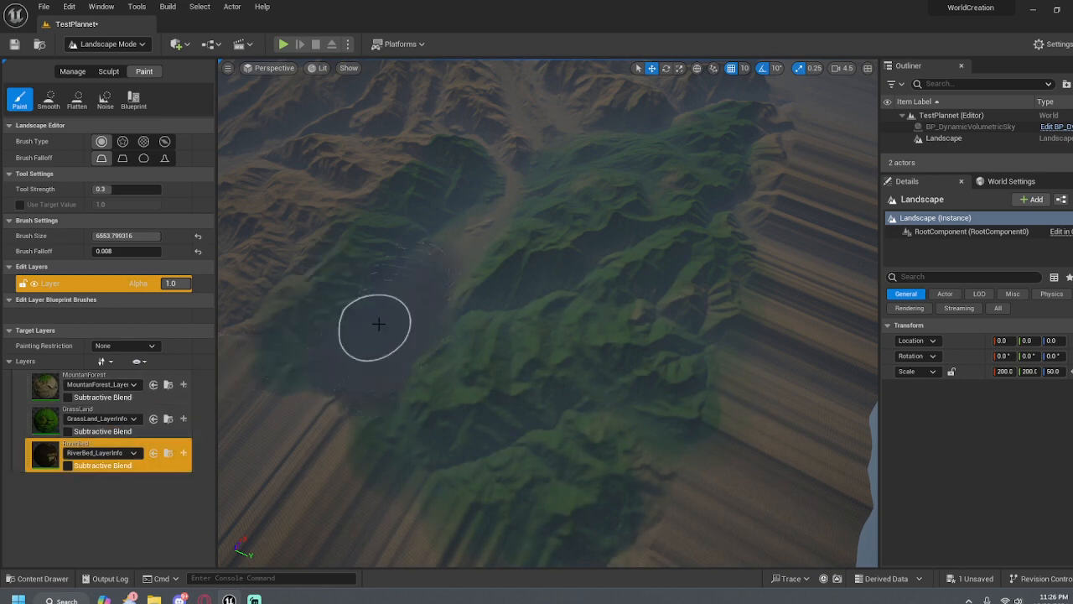
left_click_drag(379, 323, 481, 214)
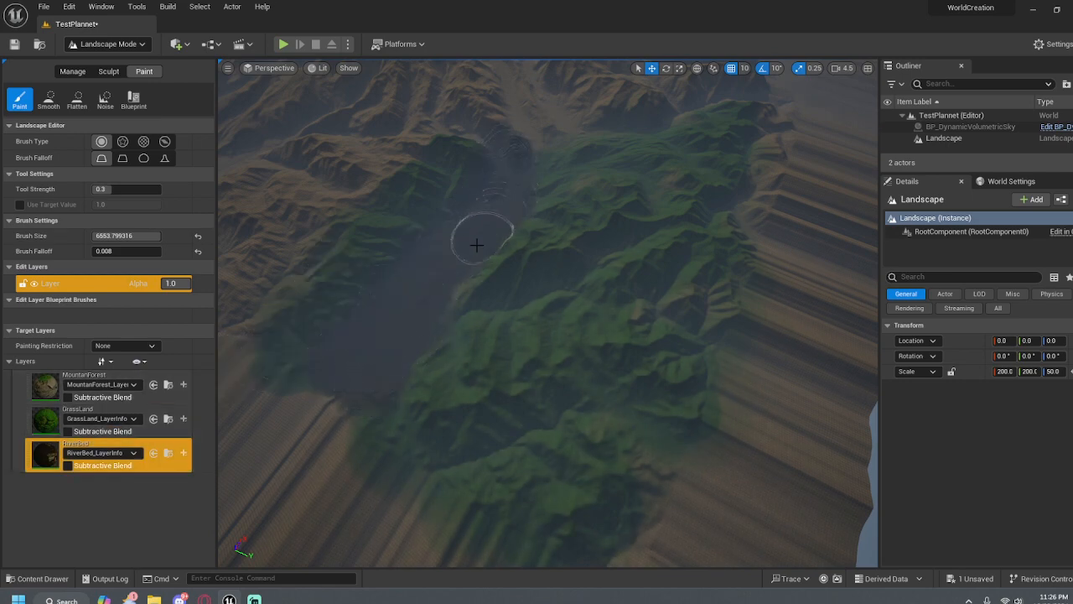
mouse_move(365, 374)
left_mouse_down()
mouse_move(352, 360)
mouse_move(452, 315)
left_mouse_up()
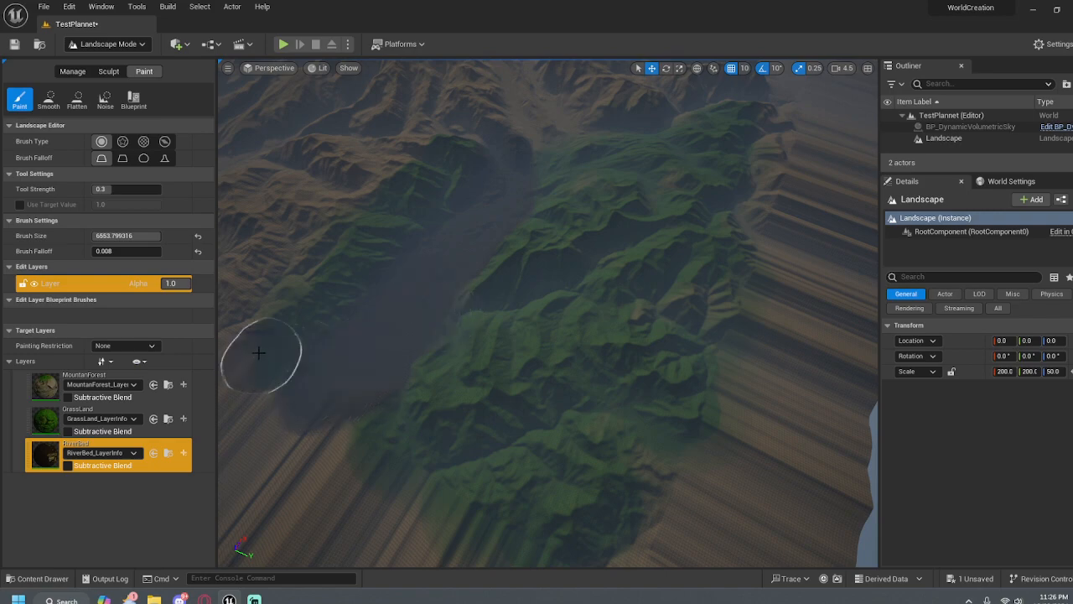
Set the brush size to about 3402 and falloff to 0.264, and paint GrassLand along the riverbed's edge
mouse_move(251, 353)
right_mouse_down()
mouse_move(223, 294)
mouse_move(260, 327)
mouse_move(281, 298)
mouse_move(298, 348)
mouse_move(319, 280)
mouse_move(530, 274)
mouse_move(554, 198)
mouse_move(587, 352)
mouse_move(612, 327)
mouse_move(649, 339)
mouse_move(617, 352)
mouse_move(591, 335)
mouse_move(570, 344)
right_mouse_up()
scroll(237, 335, "up", 1)
key("w")
key("w")
key("w")
key("s")
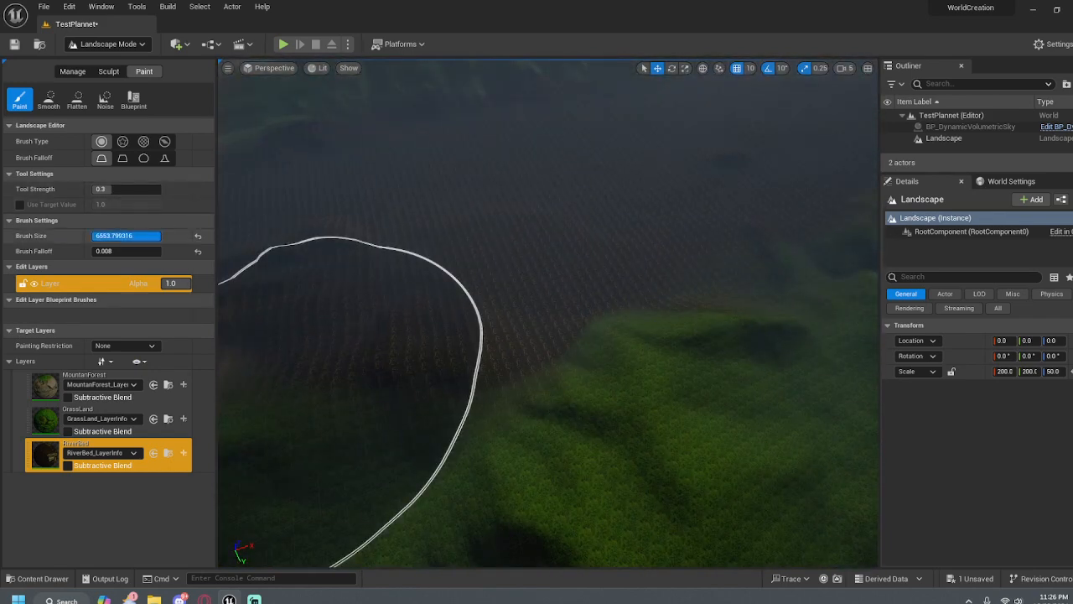
mouse_move(154, 236)
left_mouse_down()
mouse_move(135, 235)
mouse_move(151, 251)
left_mouse_up()
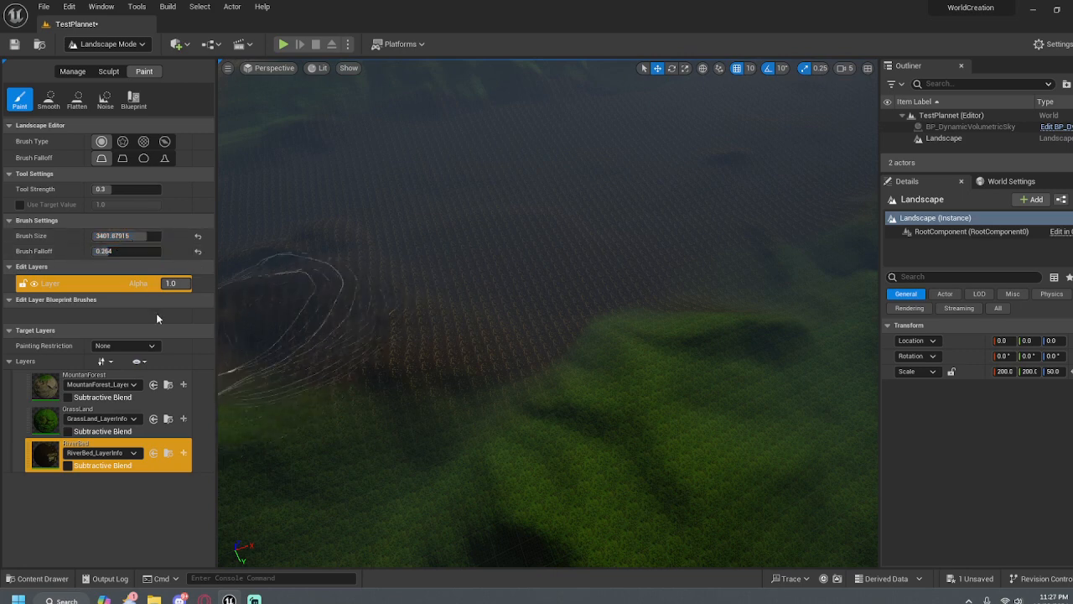
left_click(49, 428)
mouse_move(475, 448)
left_mouse_down()
mouse_move(554, 485)
mouse_move(659, 360)
mouse_move(288, 443)
mouse_move(520, 478)
mouse_move(545, 436)
mouse_move(605, 432)
left_mouse_up()
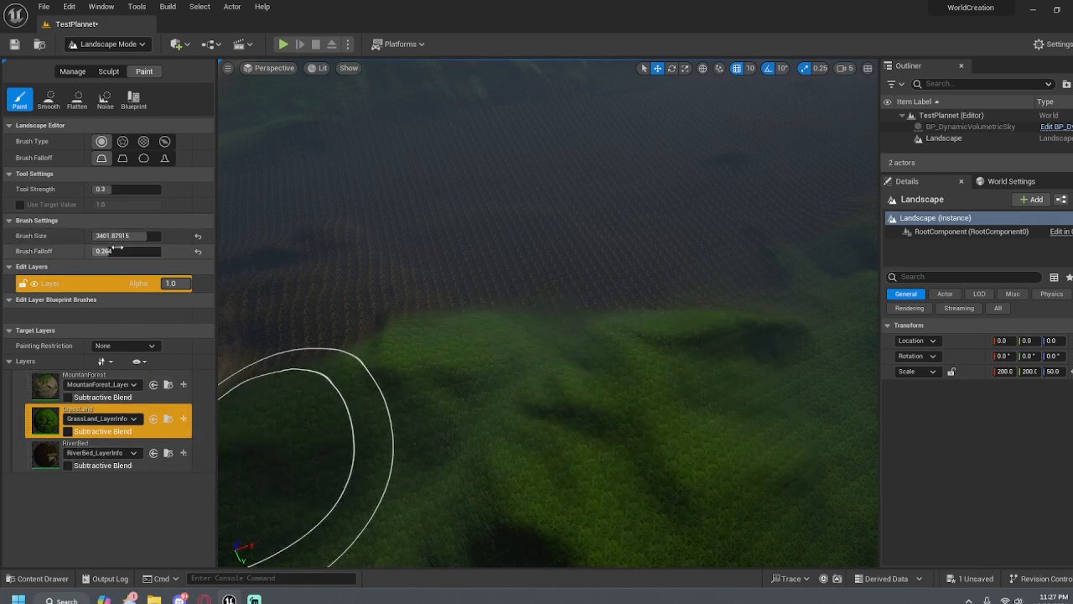
Set the brush falloff to 0.464 and paint more GrassLand along the banks and slopes beside the riverbed
mouse_move(452, 420)
left_mouse_down()
mouse_move(506, 395)
mouse_move(504, 369)
mouse_move(486, 396)
mouse_move(252, 435)
left_mouse_up()
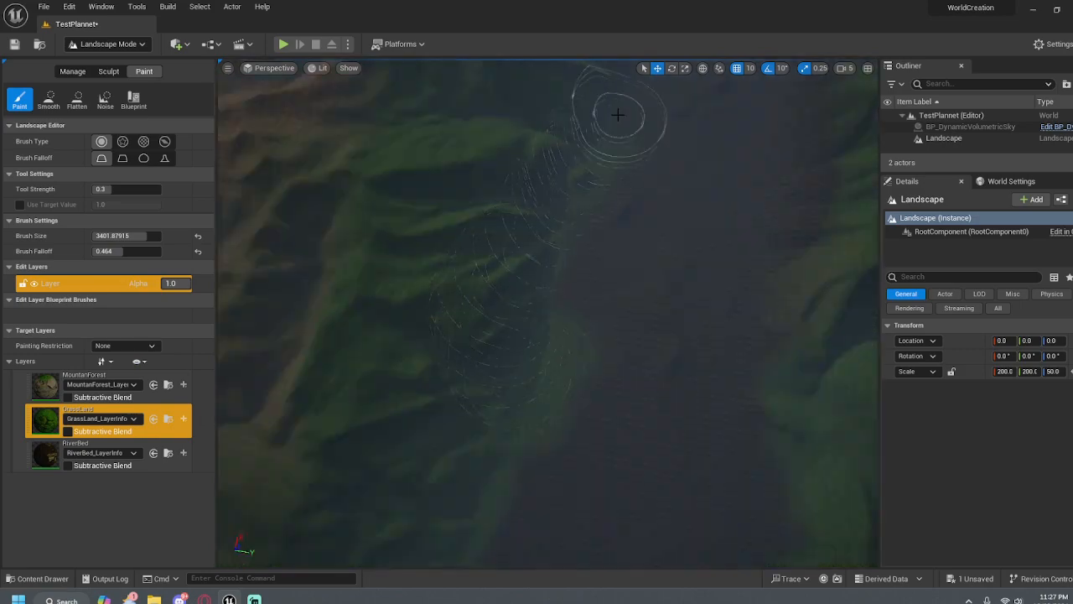
right_click_drag(678, 270, 679, 168)
right_click_drag(637, 289, 587, 253)
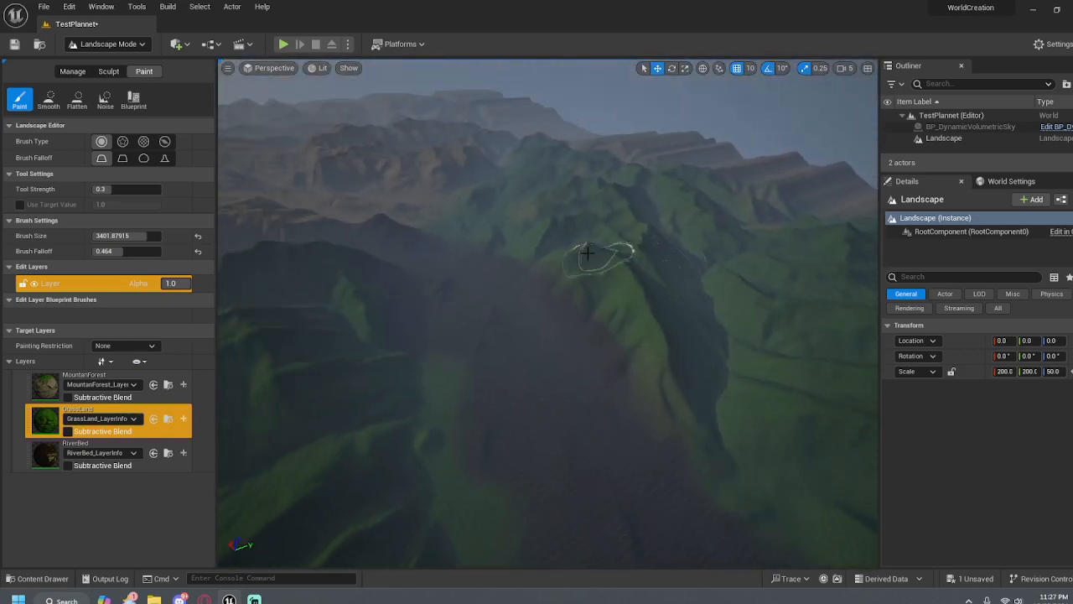
left_click(49, 418)
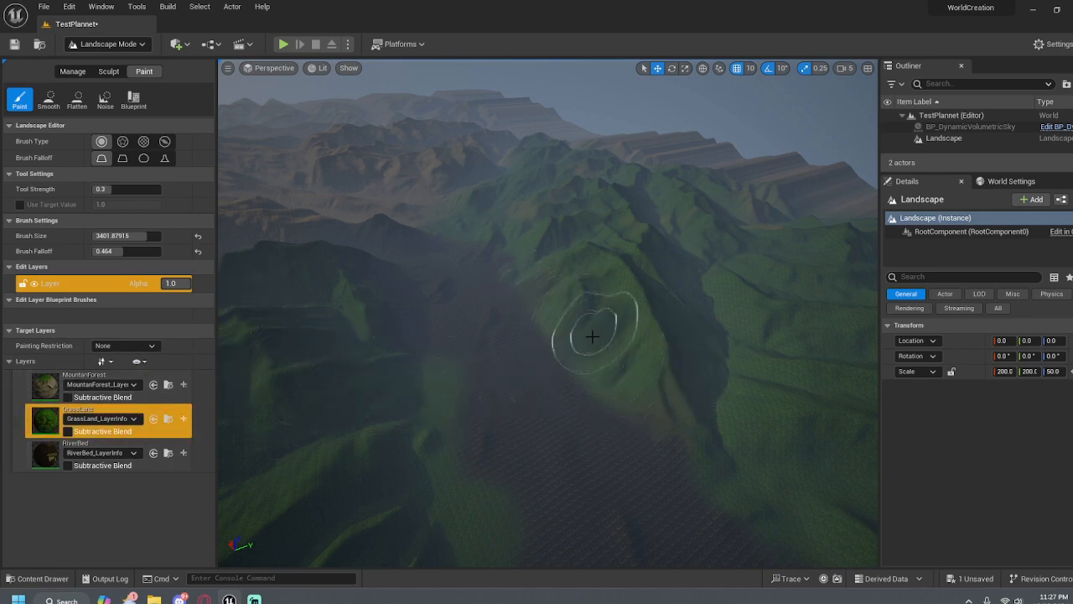
mouse_move(592, 337)
left_mouse_down()
mouse_move(546, 301)
mouse_move(639, 369)
left_mouse_up()
mouse_move(668, 375)
right_mouse_down()
mouse_move(839, 344)
mouse_move(637, 386)
mouse_move(436, 369)
mouse_move(494, 201)
mouse_move(512, 436)
mouse_move(558, 352)
mouse_move(549, 277)
mouse_move(545, 394)
mouse_move(562, 378)
mouse_move(558, 302)
mouse_move(557, 395)
mouse_move(655, 351)
right_mouse_up()
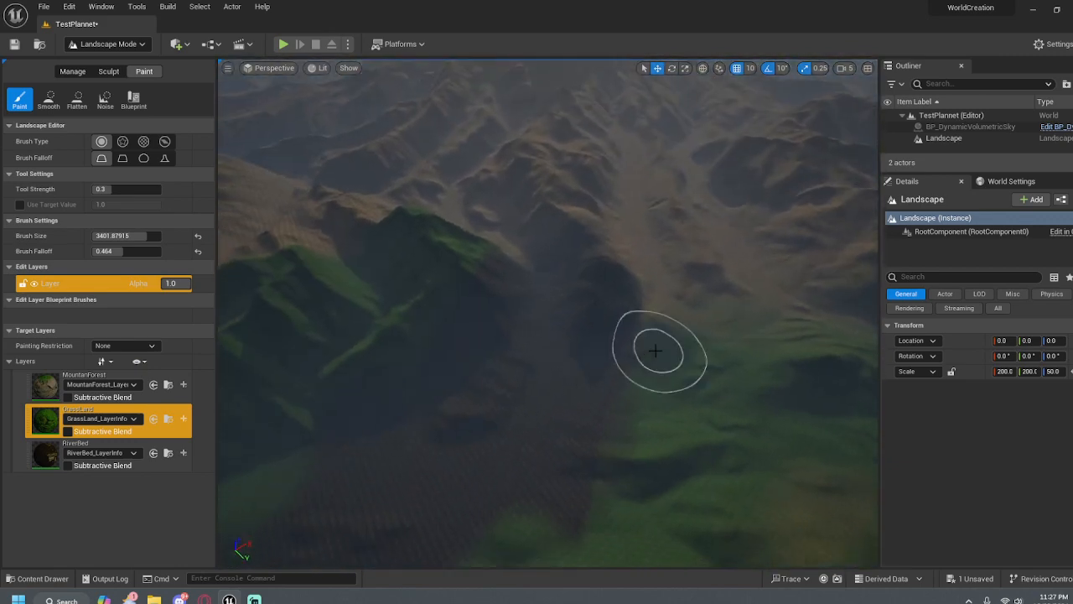
mouse_move(596, 312)
left_mouse_down()
mouse_move(596, 345)
mouse_move(595, 295)
mouse_move(614, 283)
mouse_move(610, 342)
mouse_move(534, 382)
mouse_move(619, 349)
mouse_move(446, 377)
mouse_move(470, 346)
left_mouse_up()
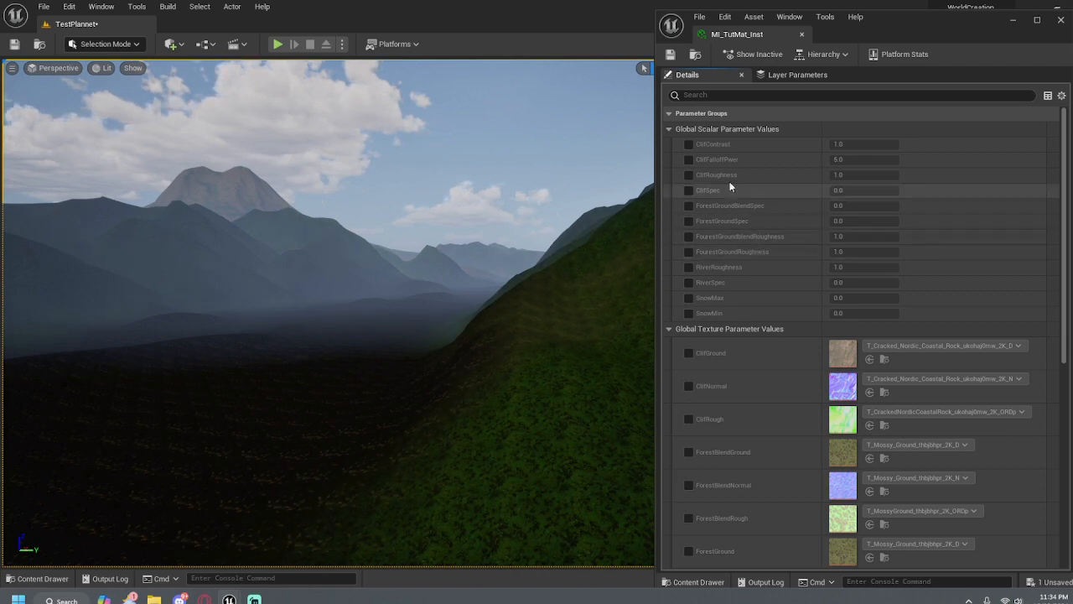
Enable the SnowMax and SnowMin overrides in the MI_TutMat_Inst material instance and bring the main mountain into view
left_click(689, 314)
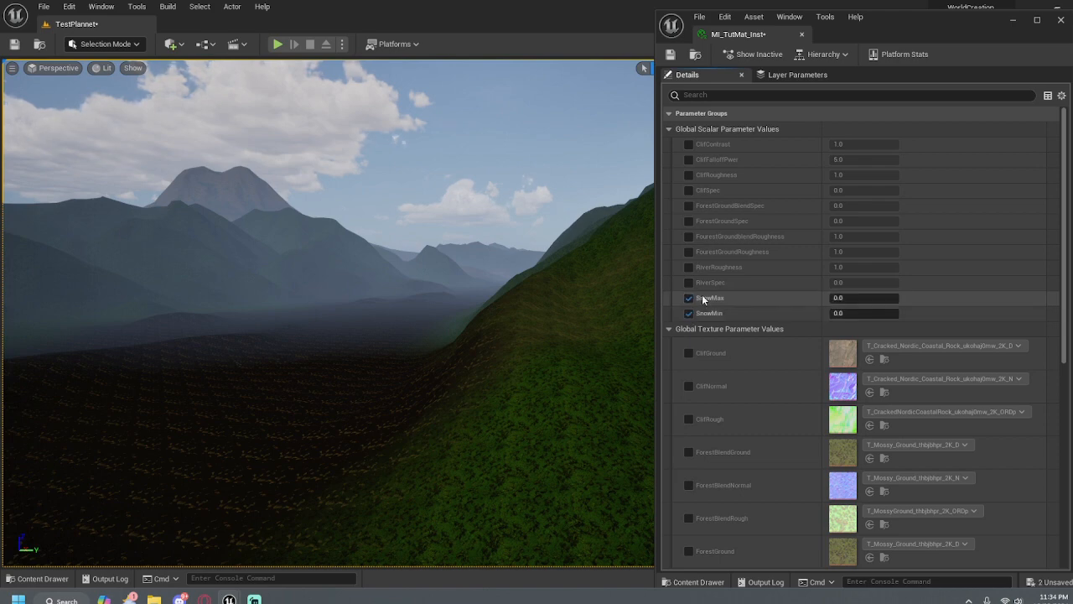
mouse_move(607, 262)
right_mouse_down()
mouse_move(553, 241)
mouse_move(353, 220)
mouse_move(580, 220)
mouse_move(592, 255)
right_mouse_up()
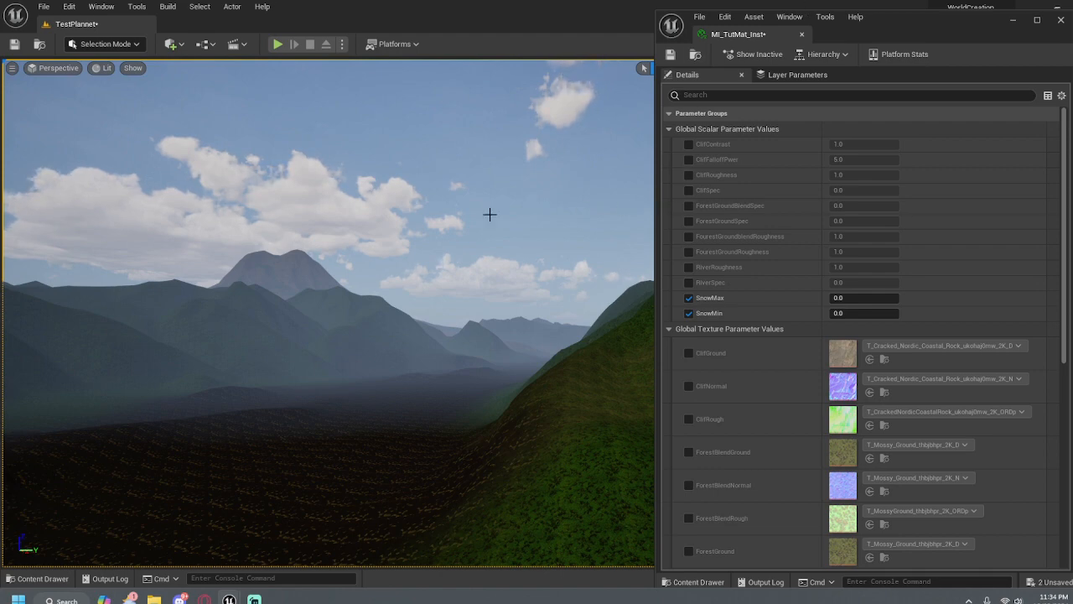
key("w")
right_click_drag(489, 214, 378, 252)
key("w")
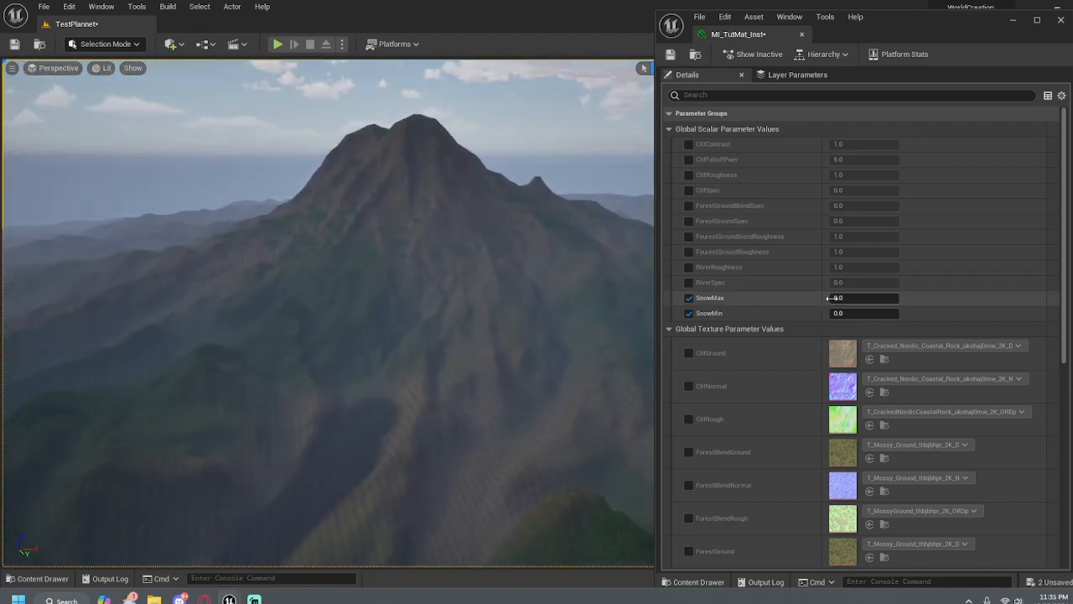
Try very large positive SnowMax values in the material instance and undo them
left_click_drag(864, 297, 889, 298)
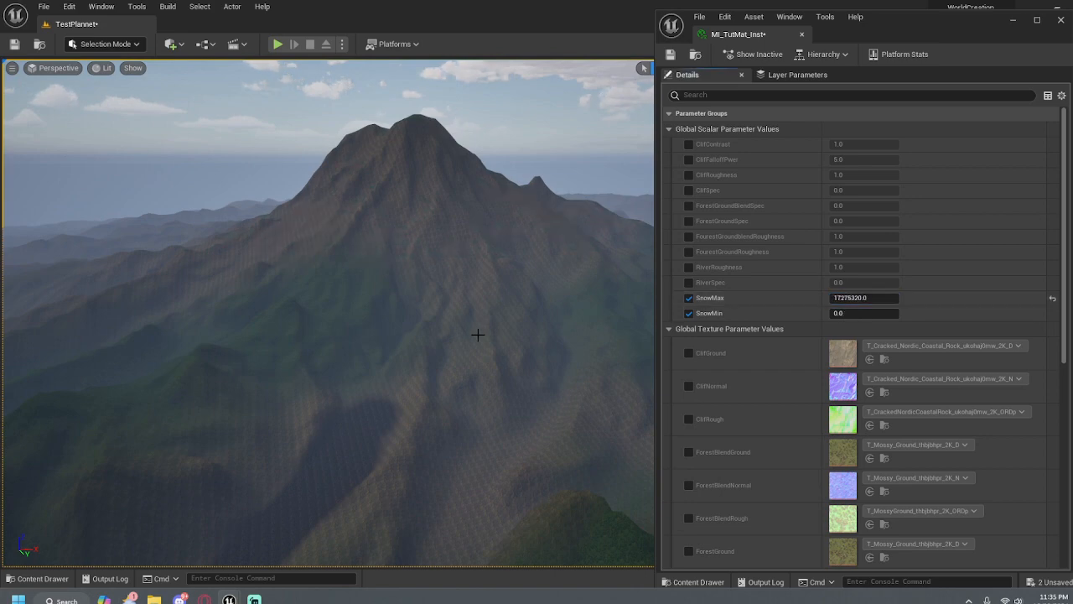
left_click_drag(864, 297, 889, 298)
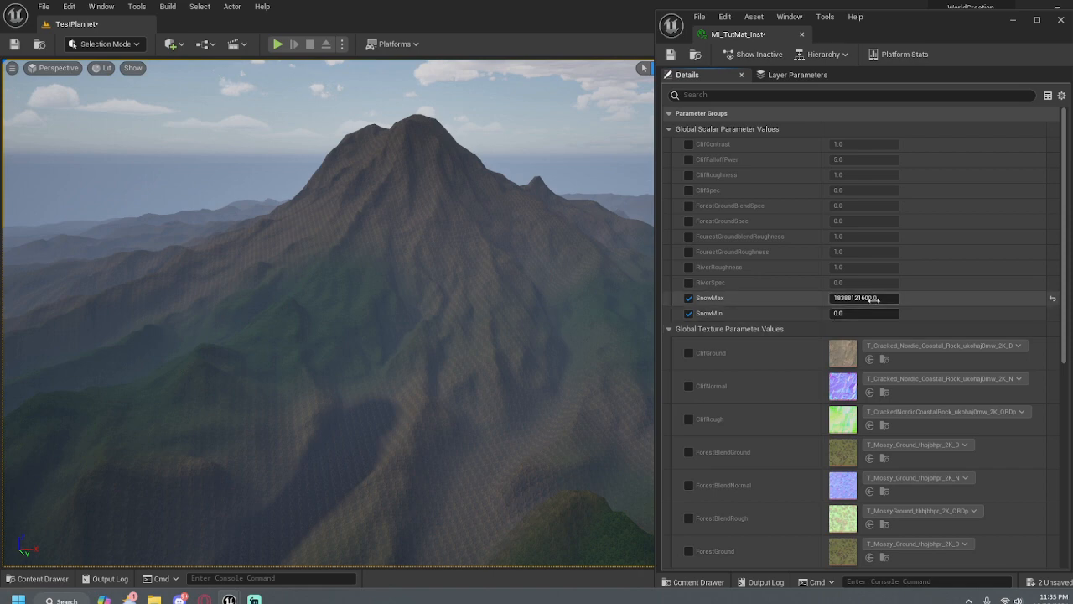
key("ctrl+z")
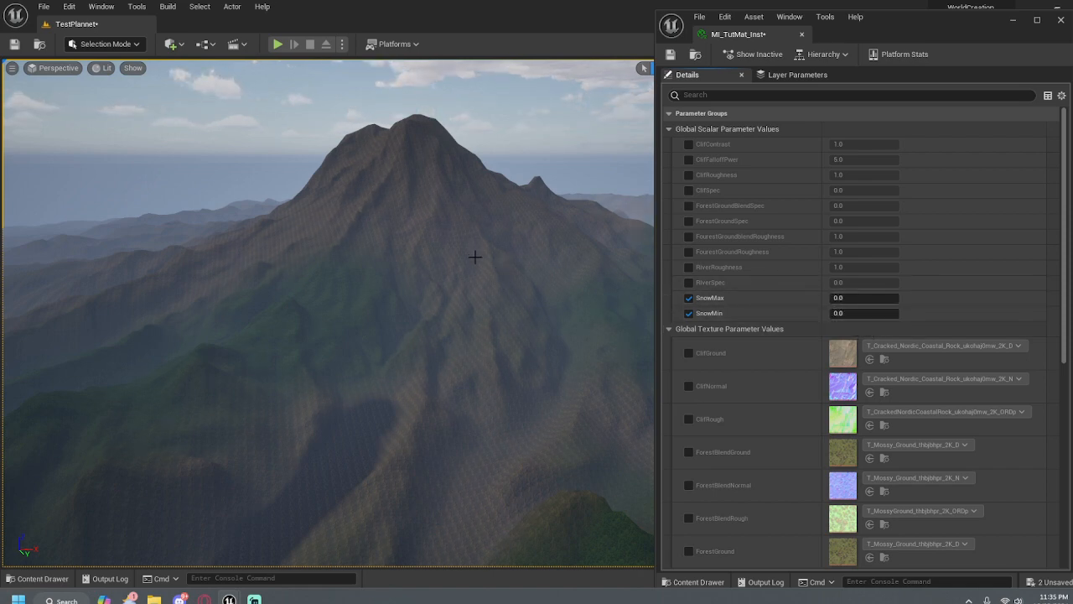
Try SnowMax at -1135543.375 and SnowMin at -151369376 in the material instance
mouse_move(864, 298)
left_mouse_down()
mouse_move(830, 298)
mouse_move(871, 309)
left_mouse_up()
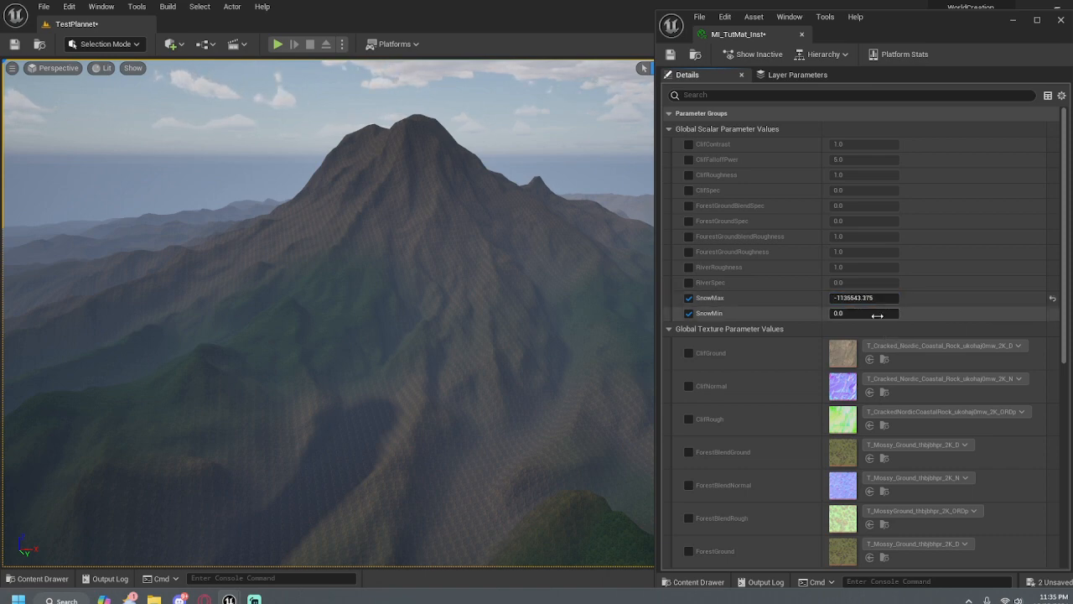
mouse_move(864, 313)
left_mouse_down()
mouse_move(851, 313)
mouse_move(872, 313)
left_mouse_up()
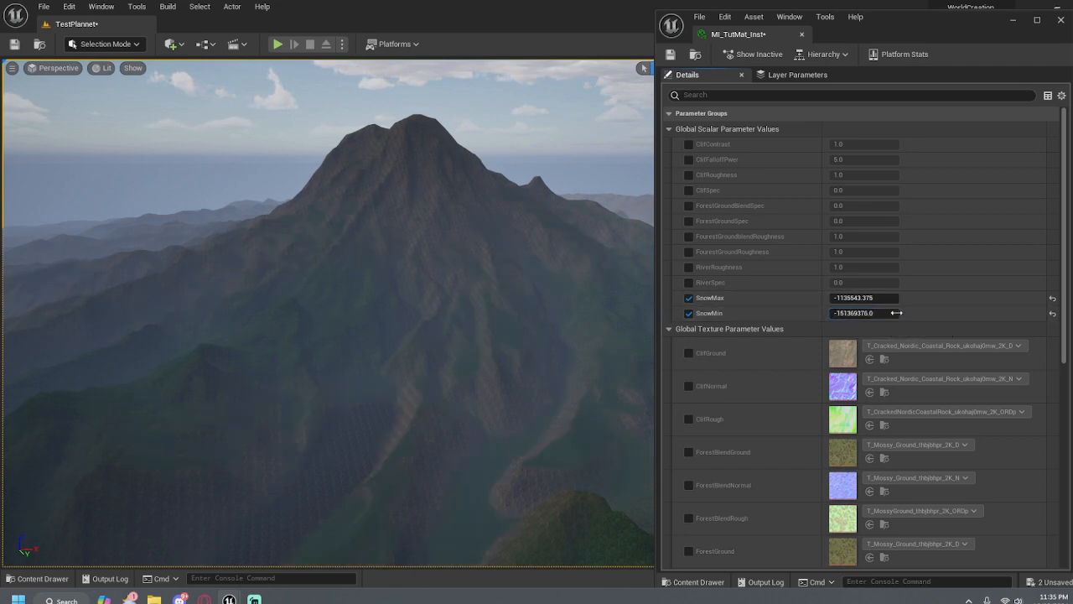
right_click_drag(618, 333, 839, 378)
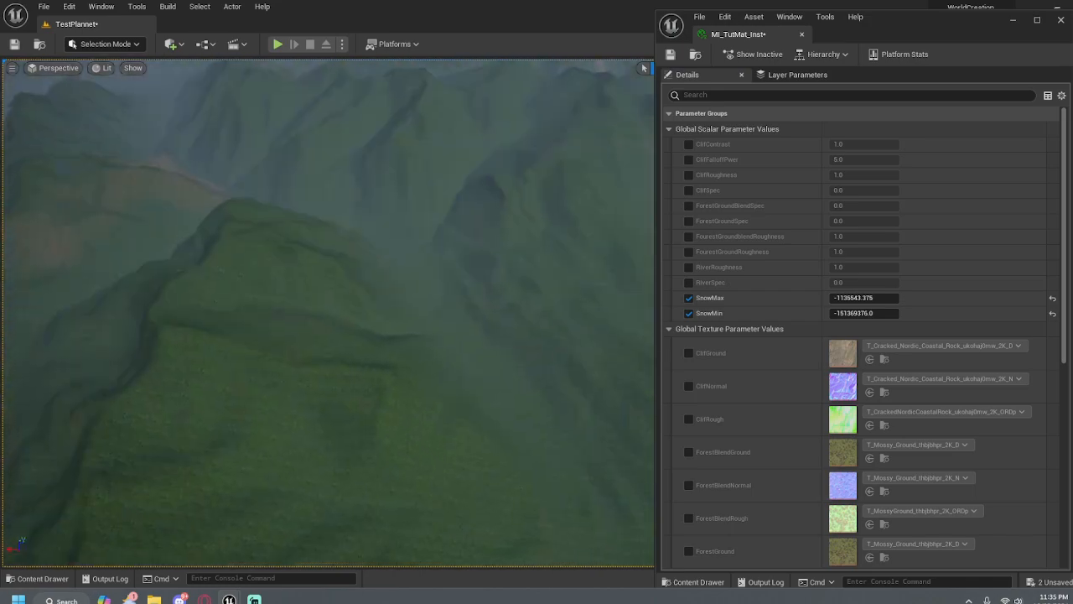
Set SnowMax to -490266144 and SnowMin to 410.149384, checking the effect on the grassy hills
right_click_drag(536, 377, 428, 311)
key("w")
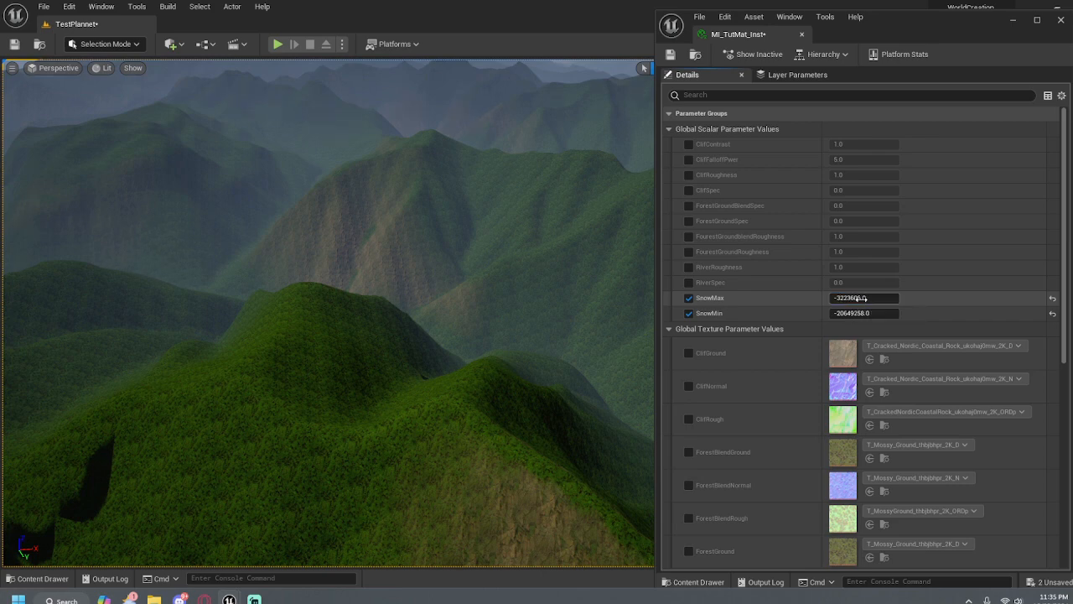
mouse_move(864, 298)
left_mouse_down()
mouse_move(830, 297)
mouse_move(882, 299)
mouse_move(873, 313)
mouse_move(895, 313)
left_mouse_up()
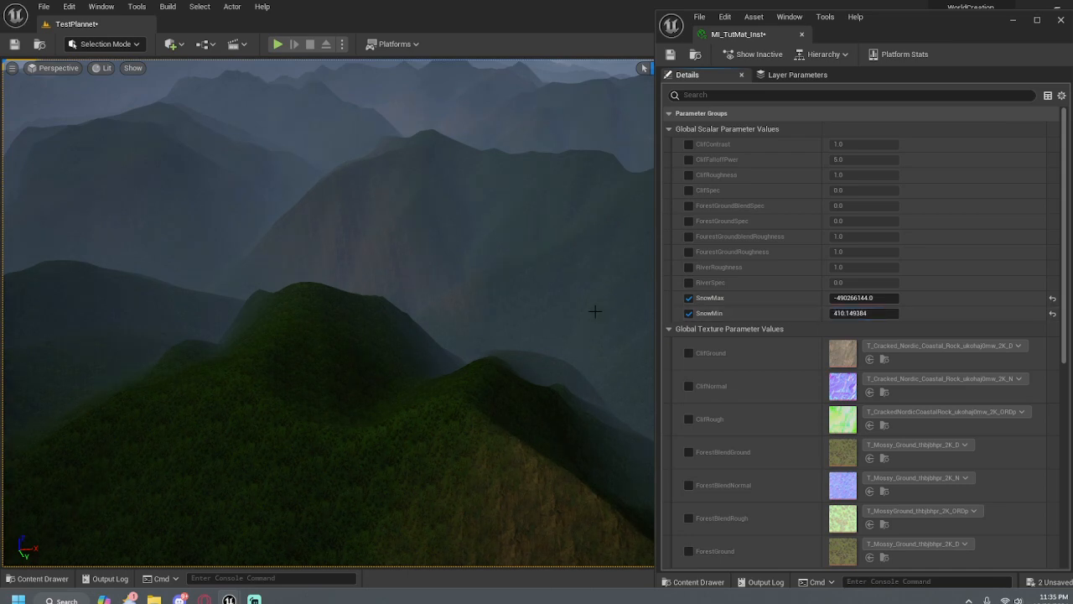
right_click_drag(596, 311, 557, 314)
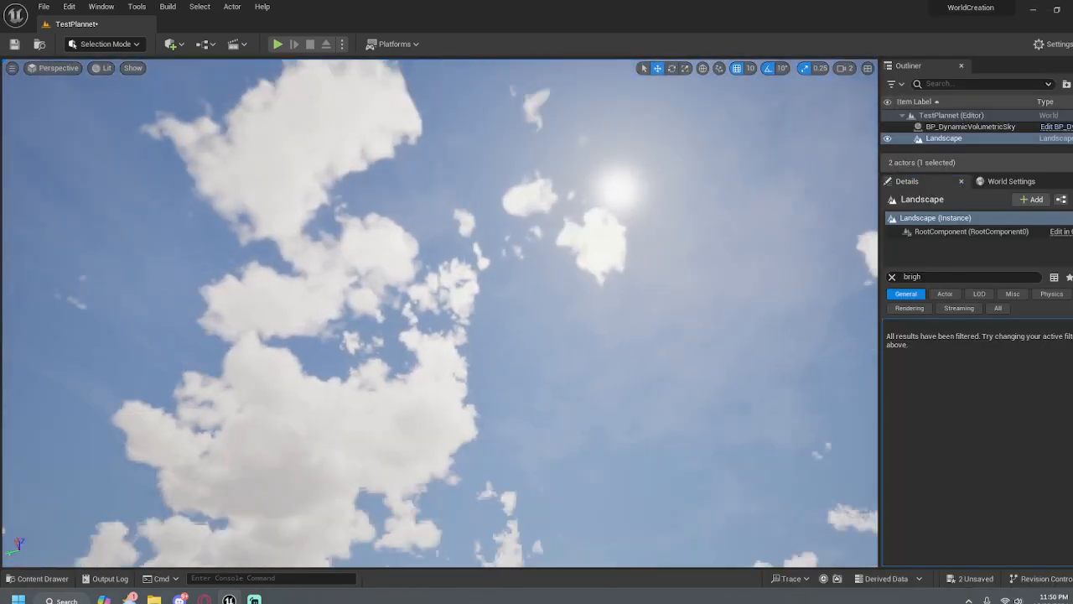
Inspect the sky lighting and the landscape's ground textures from the air across the level
right_click_drag(440, 252, 520, 310)
scroll(440, 312, "up", 1)
key("w")
right_click_drag(440, 313, 474, 373)
scroll(440, 313, "up", 1)
key("s")
key("w")
key("w")
key("s")
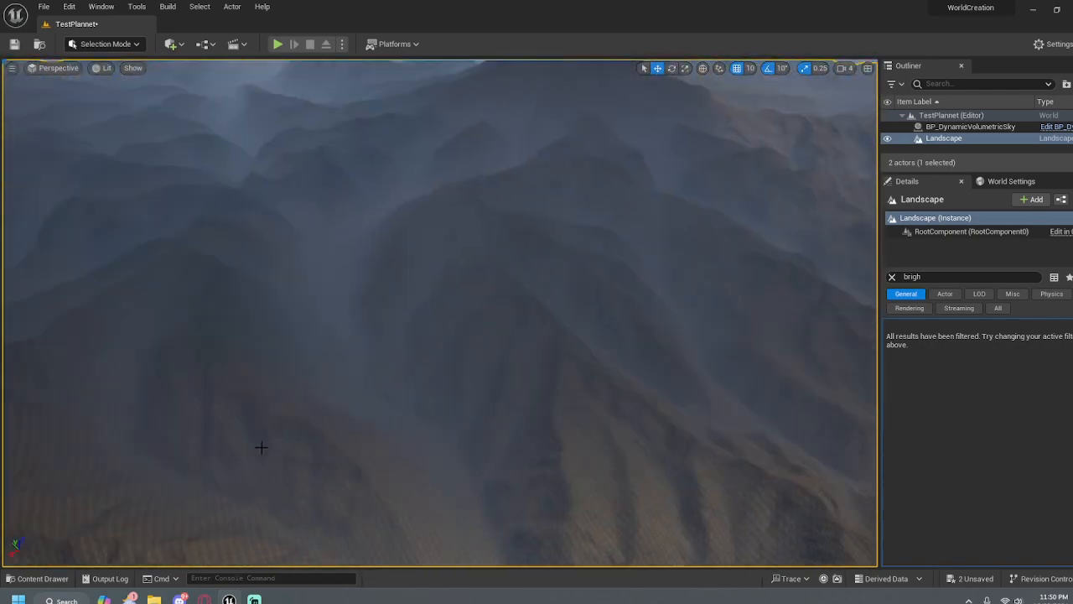
Examine the mountain and its surrounding ridges and valleys from above, checking the fog and ground textures
key("ctrl+space")
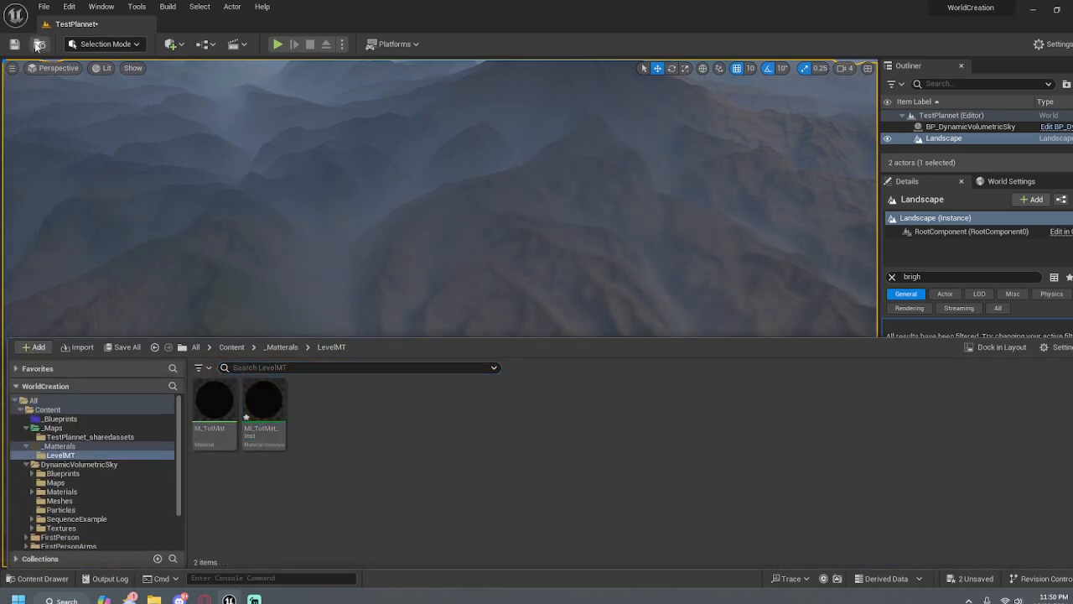
mouse_move(528, 248)
right_mouse_down()
mouse_move(578, 302)
mouse_move(637, 168)
mouse_move(528, 294)
mouse_move(436, 209)
mouse_move(604, 260)
mouse_move(537, 310)
mouse_move(637, 193)
mouse_move(587, 352)
mouse_move(604, 252)
mouse_move(537, 151)
mouse_move(587, 369)
mouse_move(554, 268)
mouse_move(529, 234)
right_mouse_up()
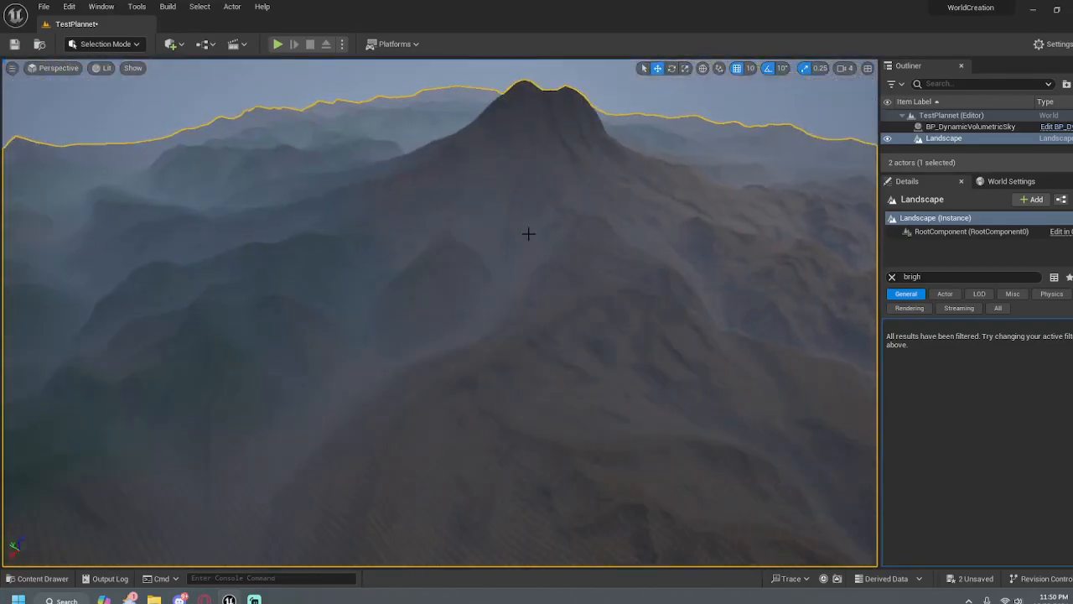
right_click_drag(505, 410, 513, 401)
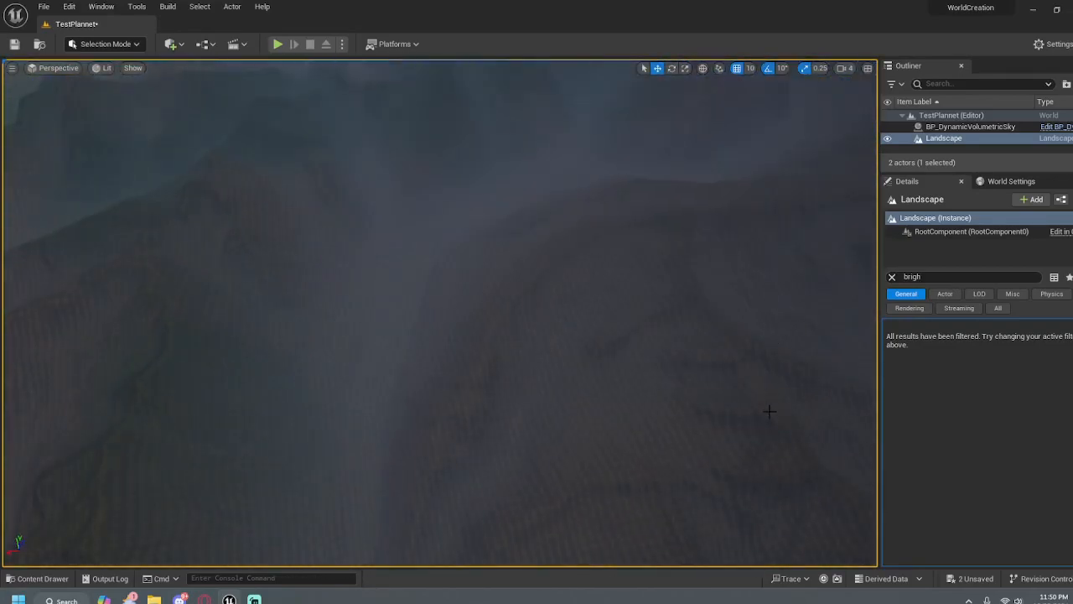
right_click_drag(741, 275, 741, 243)
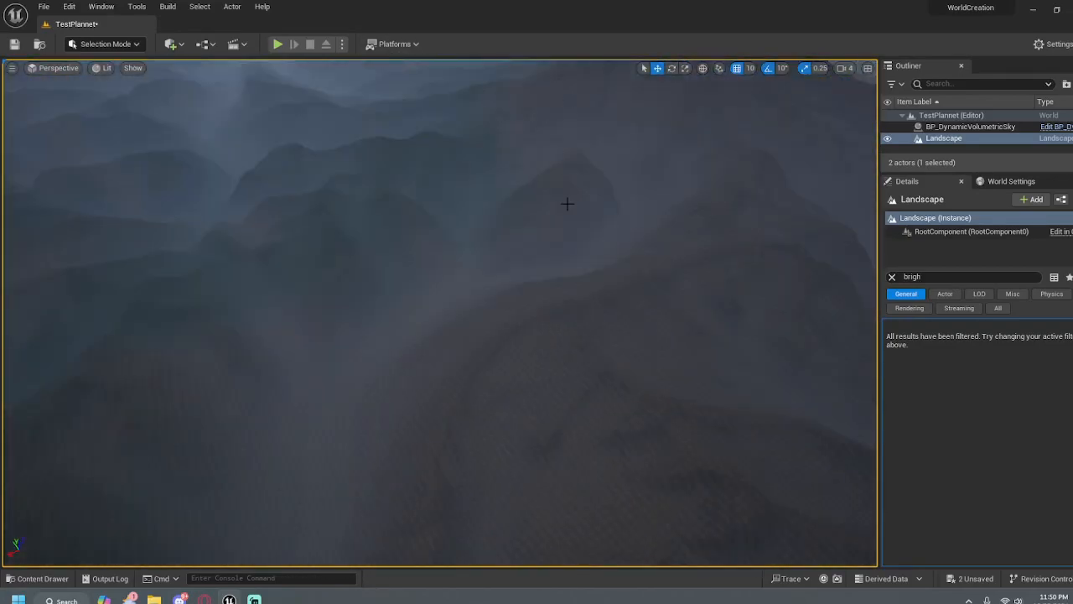
right_click_drag(567, 203, 558, 116)
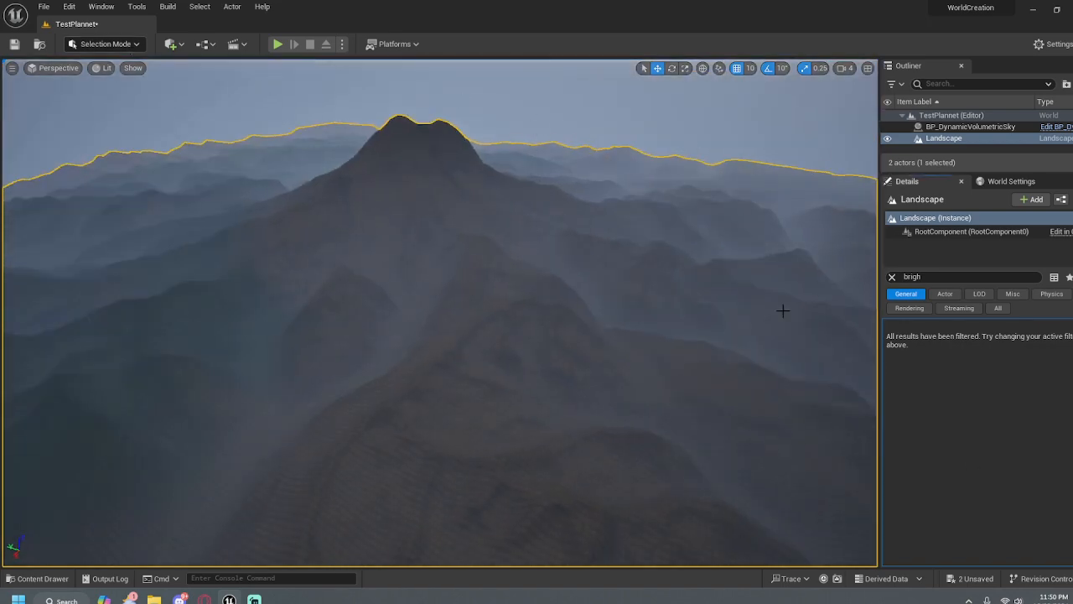
right_click_drag(630, 242, 630, 327)
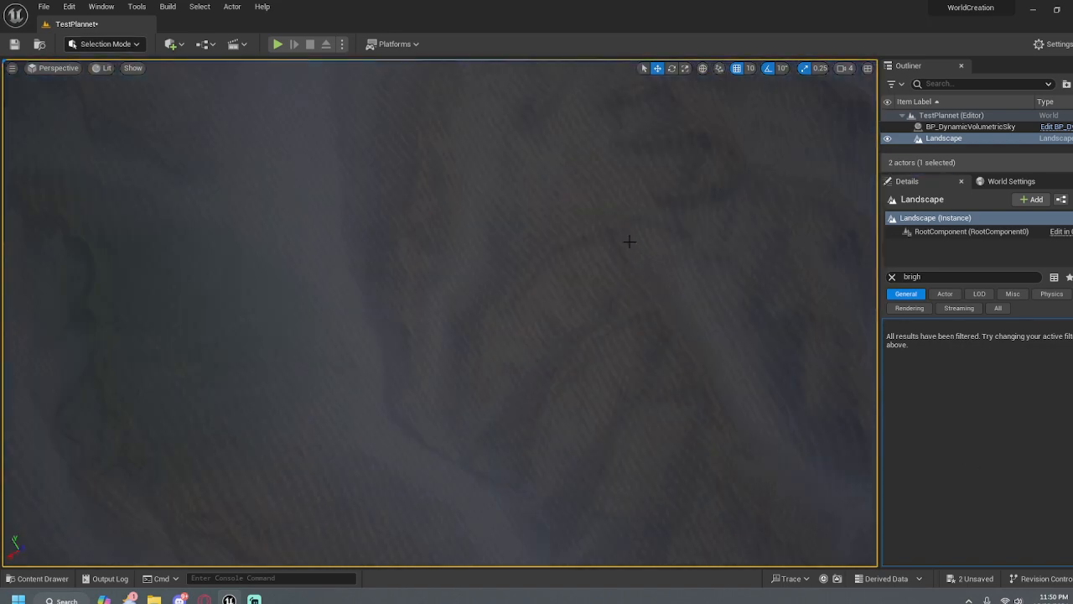
Switch to Landscape mode and open the file import/export settings from the mountain forest paint layer
left_click(125, 44)
left_click(105, 62)
right_click(47, 390)
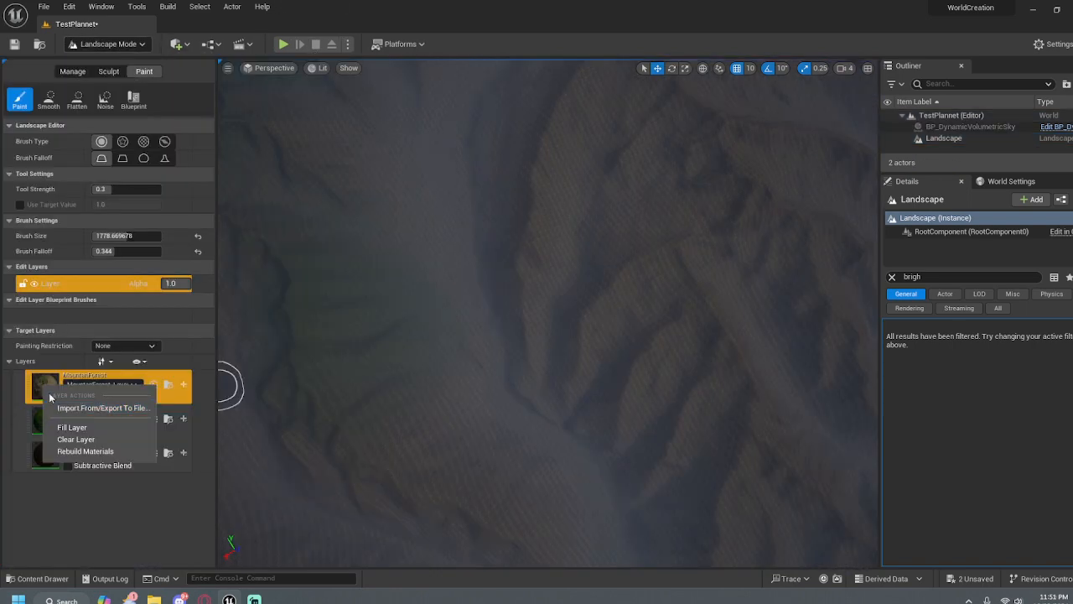
left_click(96, 409)
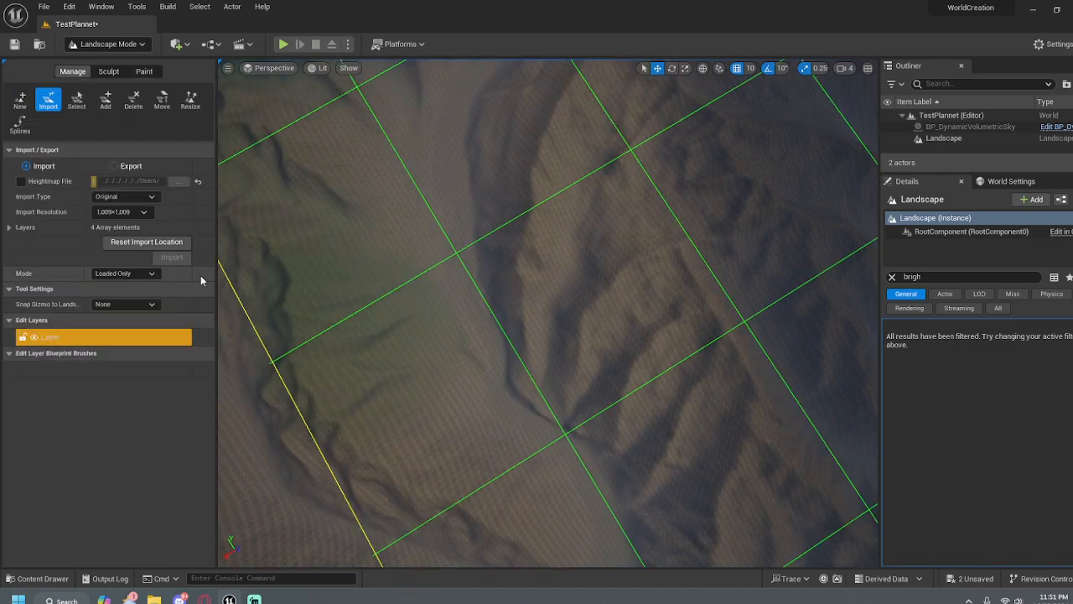
Examine the rocky ground texture on the hillsides near ground level and return to Selection mode
right_click_drag(699, 286, 696, 201)
key("s")
scroll(772, 227, "down", 1)
key("w")
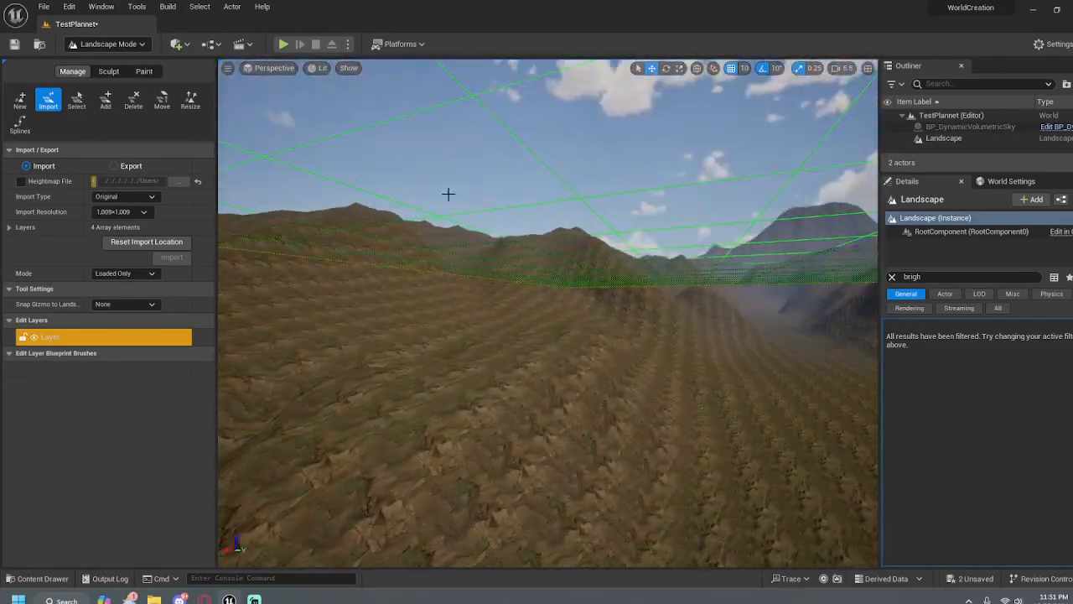
left_click(130, 44)
left_click(126, 62)
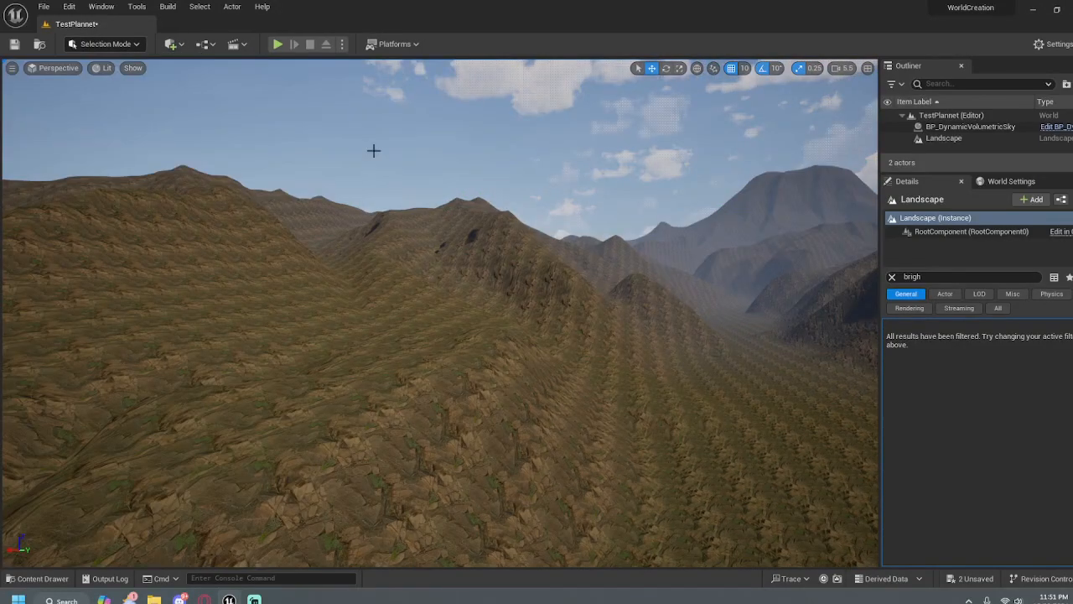
Survey the grassy hills against the distant mountain and select the BP_DynamicVolumetricSky actor
right_click_drag(374, 151, 570, 188)
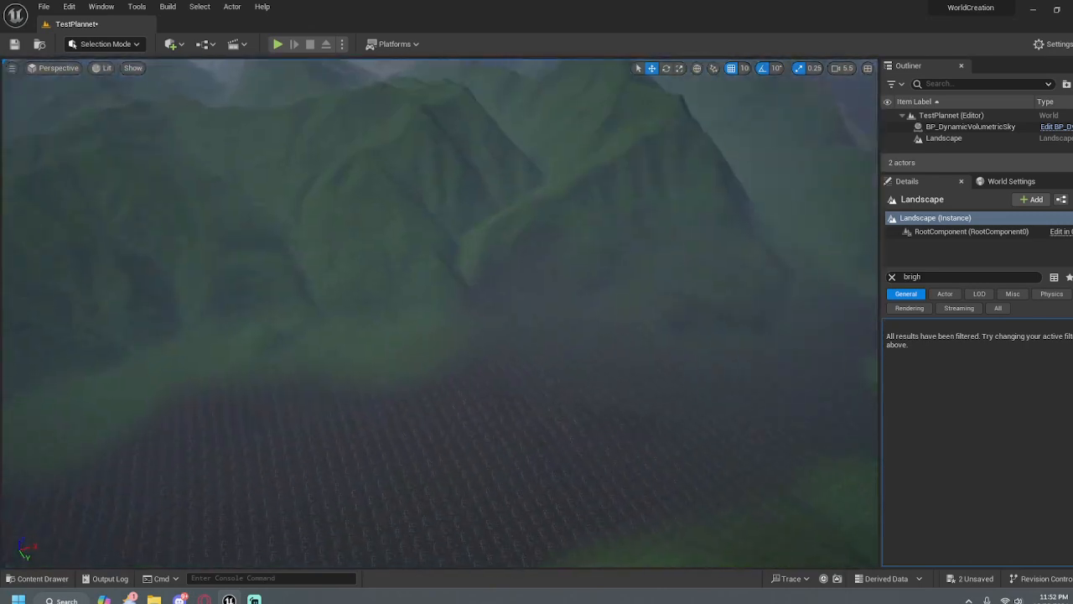
right_click_drag(537, 312, 142, 310)
right_click_drag(472, 188, 426, 222)
left_click(475, 227)
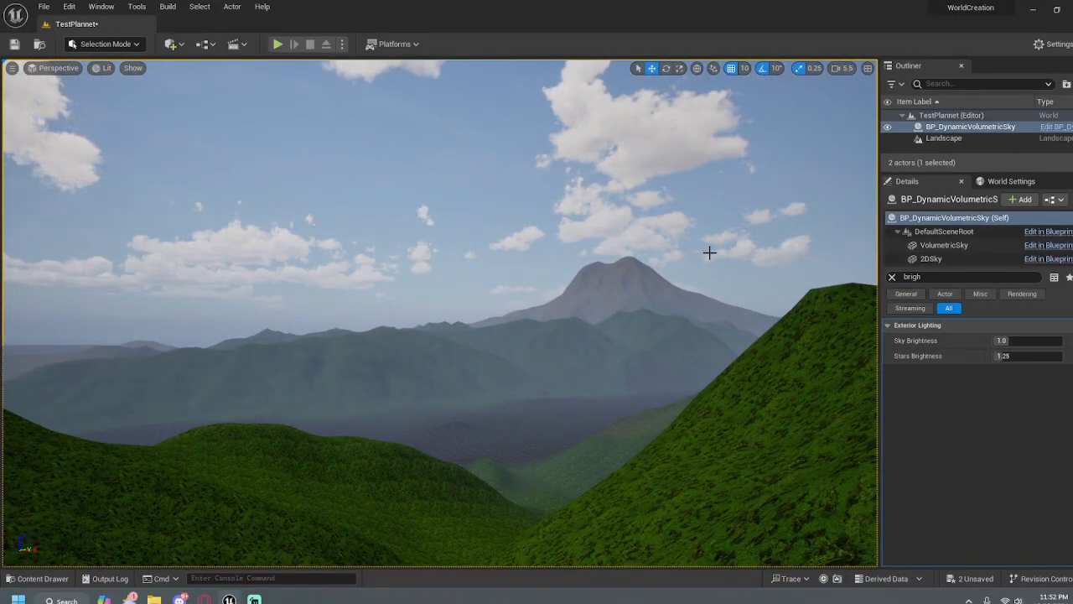